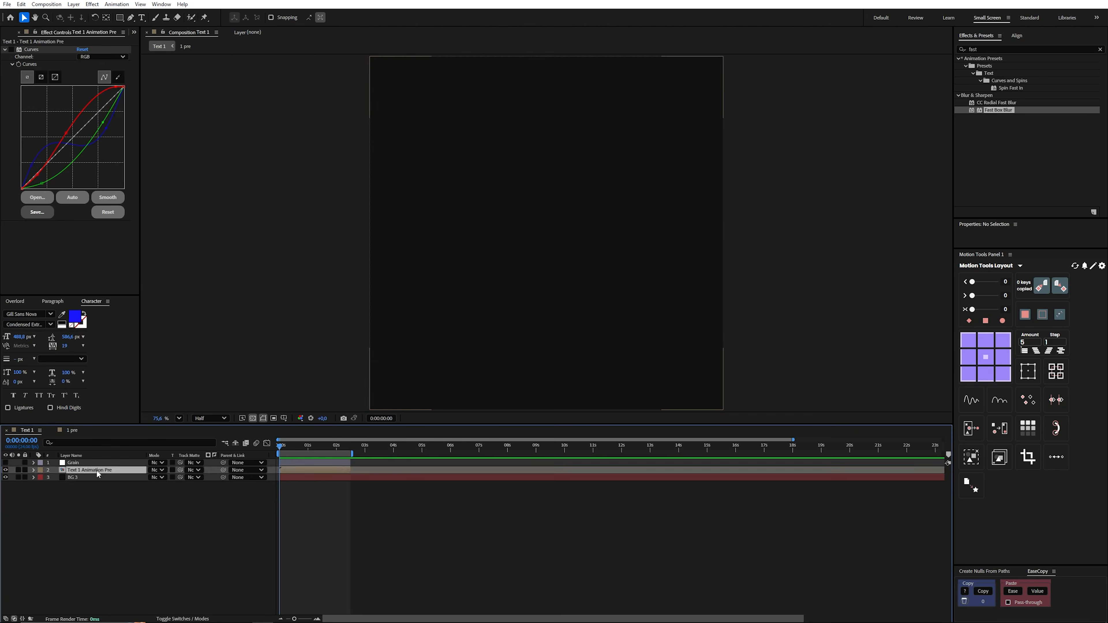
# - Open the Text 1 Animation Pre composition and paste the TEXT layer into it
pyautogui.doubleClick(96, 470)
pyautogui.click(359, 567)
pyautogui.hotkey('ctrl', 'v')
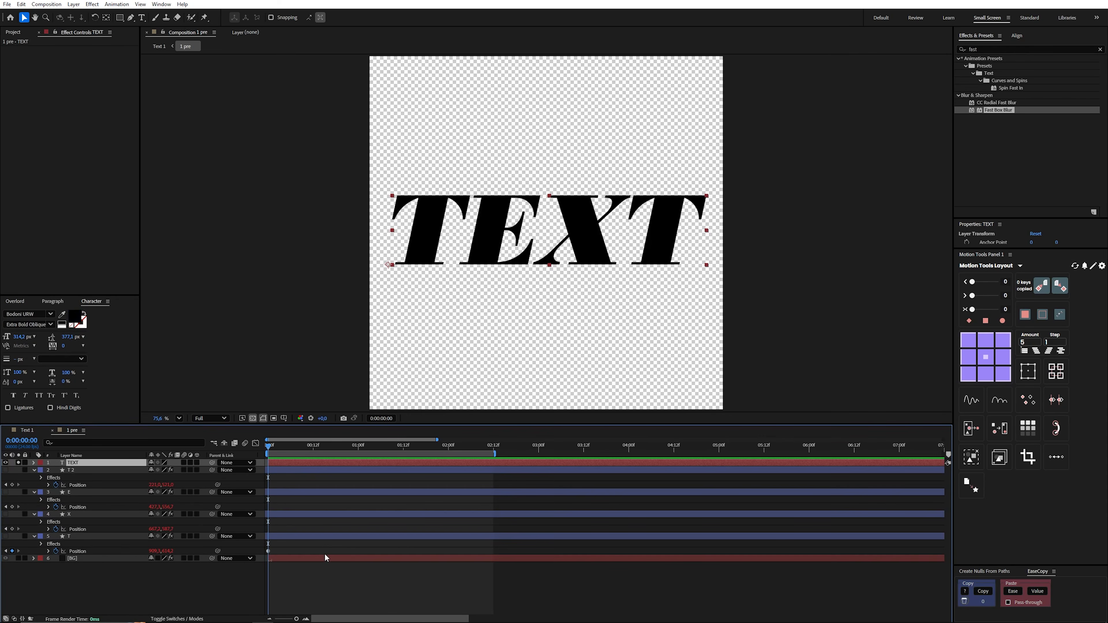
# - Create shape outlines from the TEXT layer and split them into a separate, centre-anchored layer for each letter
pyautogui.rightClick(83, 464)
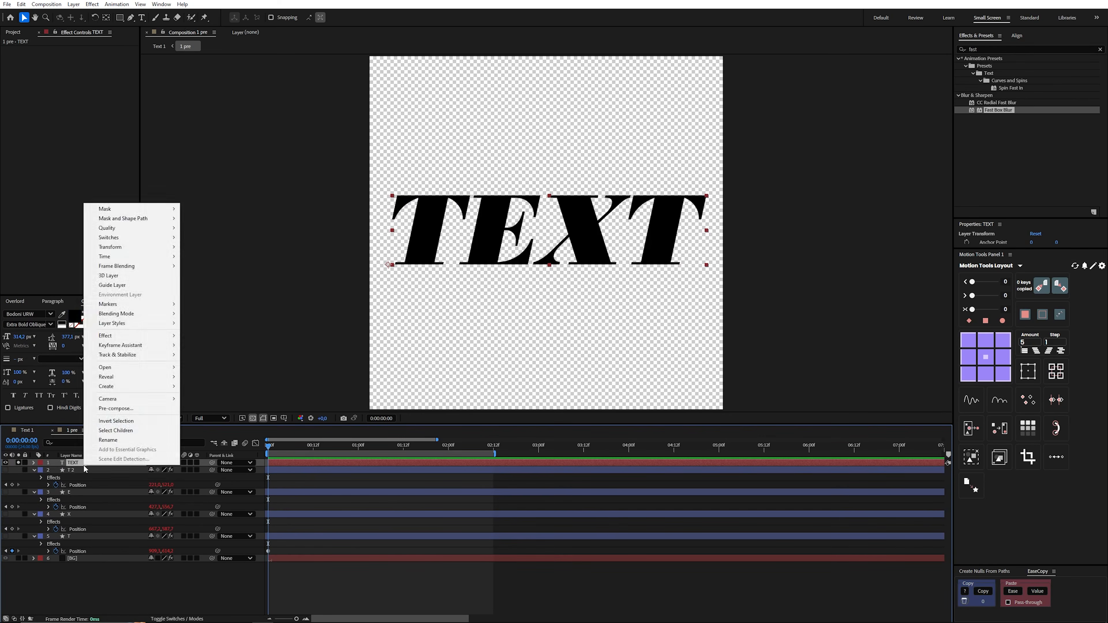
pyautogui.moveTo(127, 388)
pyautogui.click(200, 398)
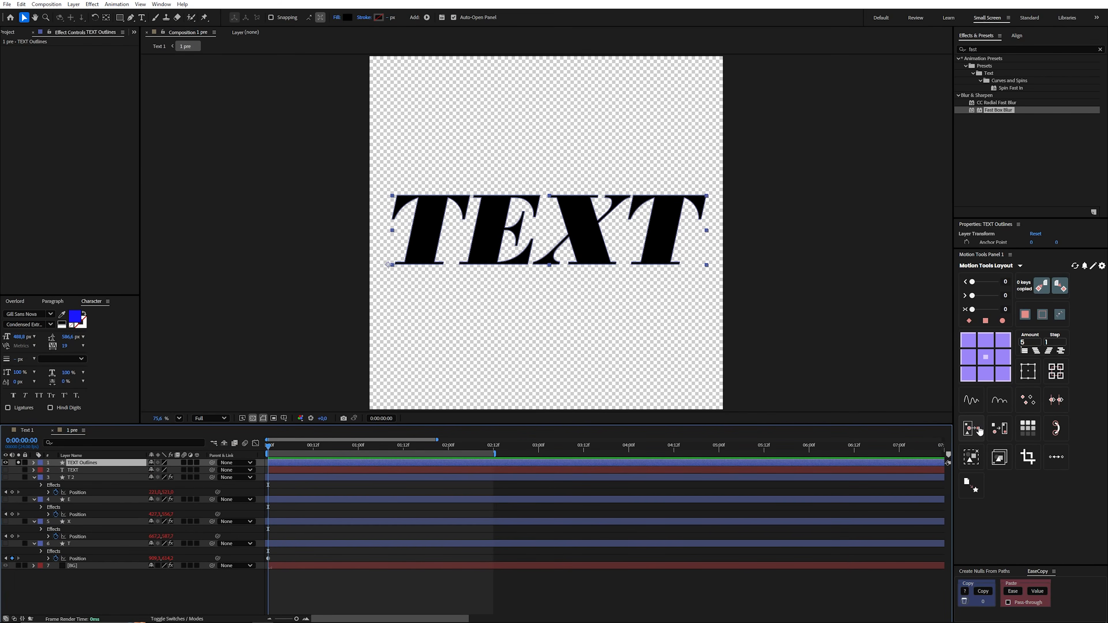
pyautogui.click(971, 458)
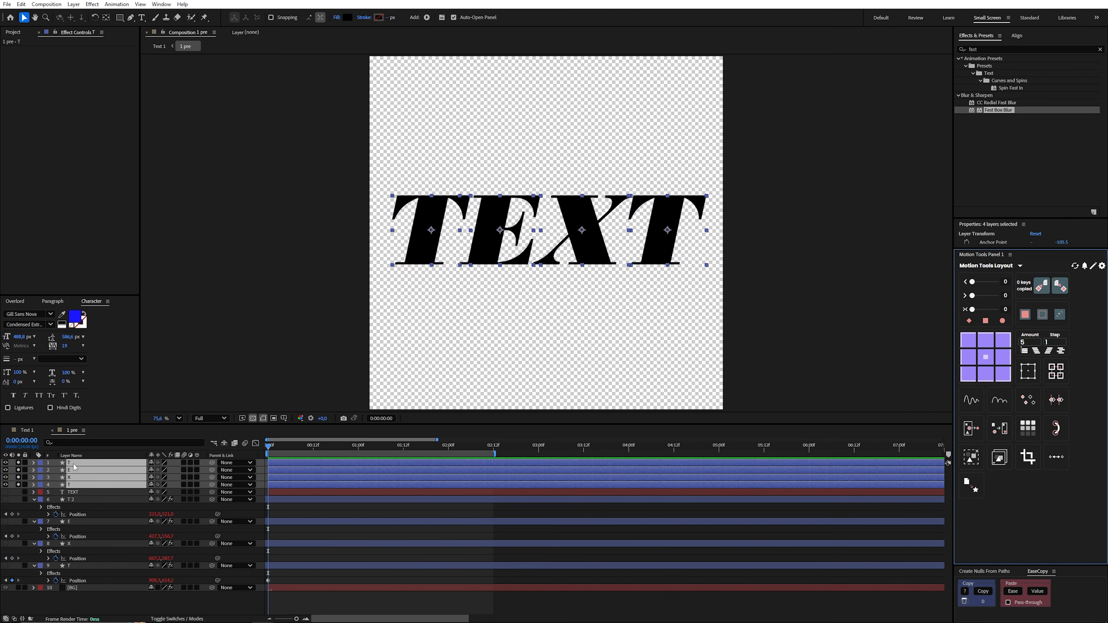
# - Give the first T a linear gradient fill running diagonally from black at its lower left to white at its upper right
pyautogui.click(406, 196)
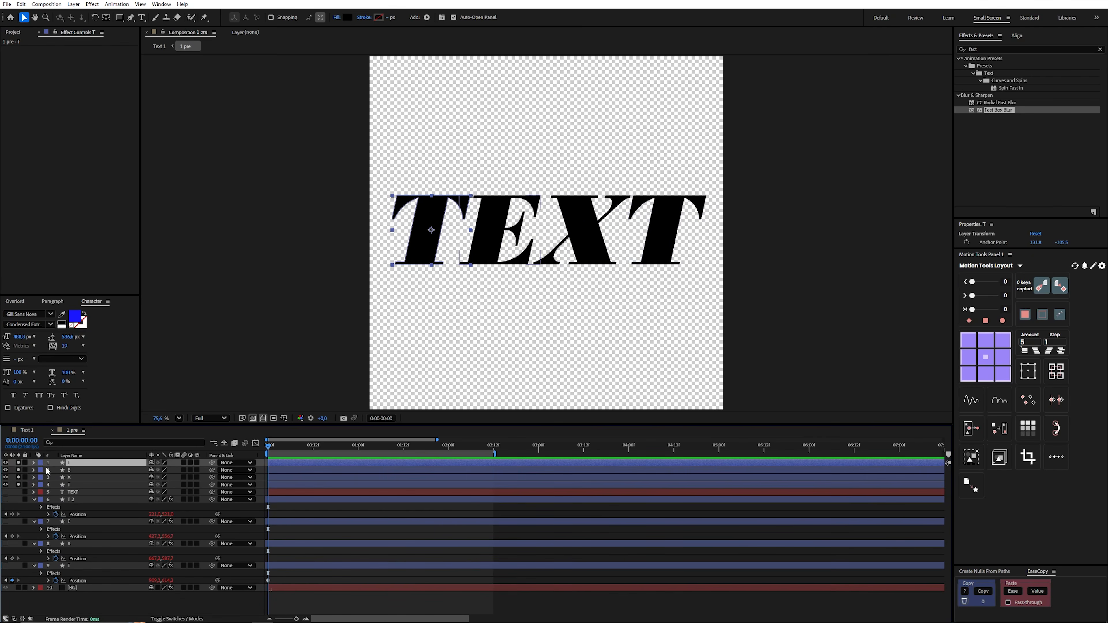
pyautogui.scroll(1, 426, 261)
pyautogui.scroll(2, 429, 271)
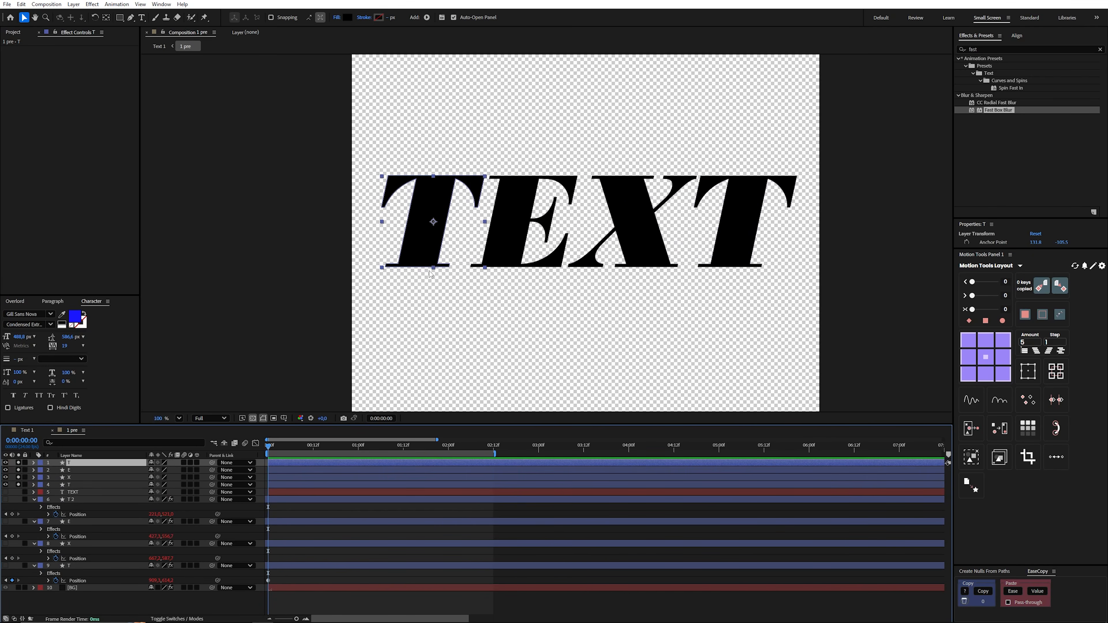
pyautogui.keyDown('alt'); pyautogui.click(348, 18); pyautogui.keyUp('alt')
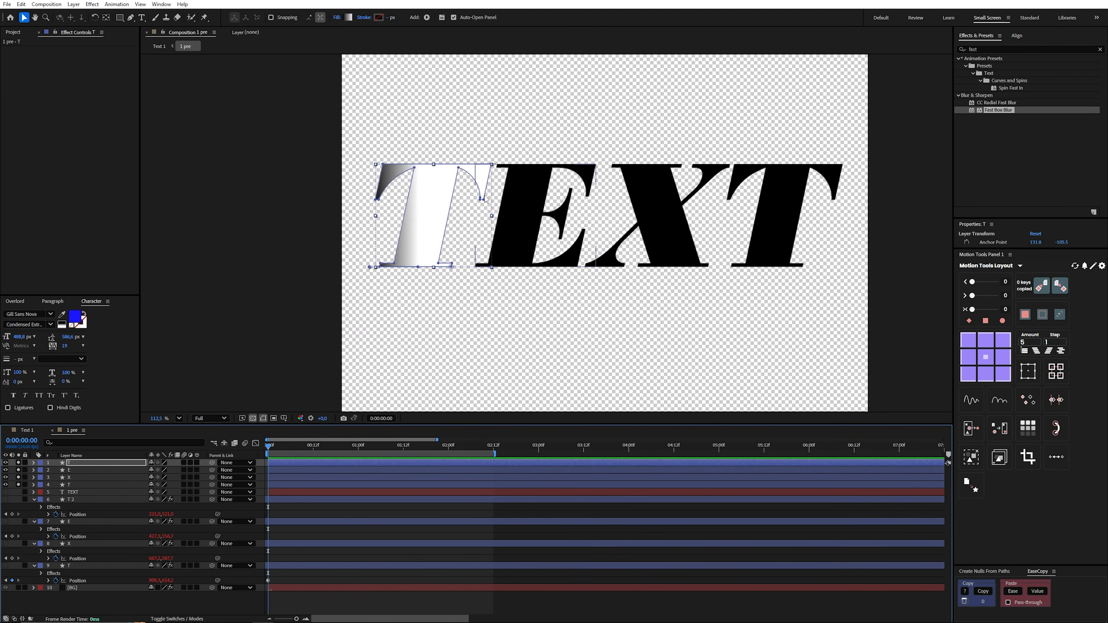
pyautogui.moveTo(418, 268); pyautogui.dragTo(481, 167)
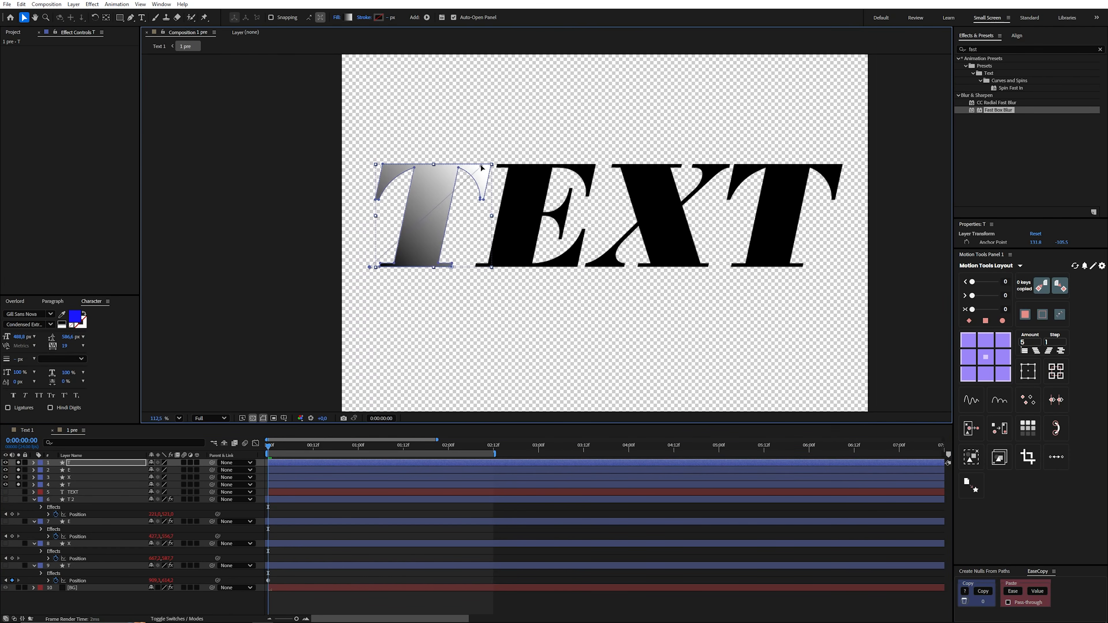
# - Add position keyframes to the first T at 0:00:00:00, 0:00:02:12 and 0:00:01:05, raising the letter at the middle one
pyautogui.click(86, 465)
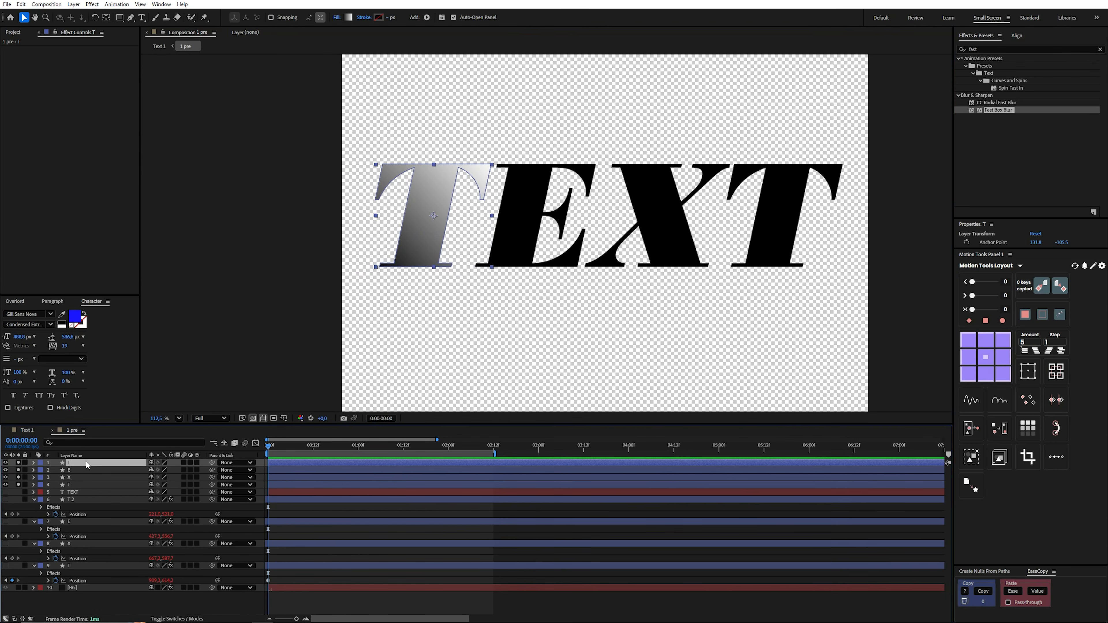
pyautogui.hotkey('alt', 'shift', 'p')
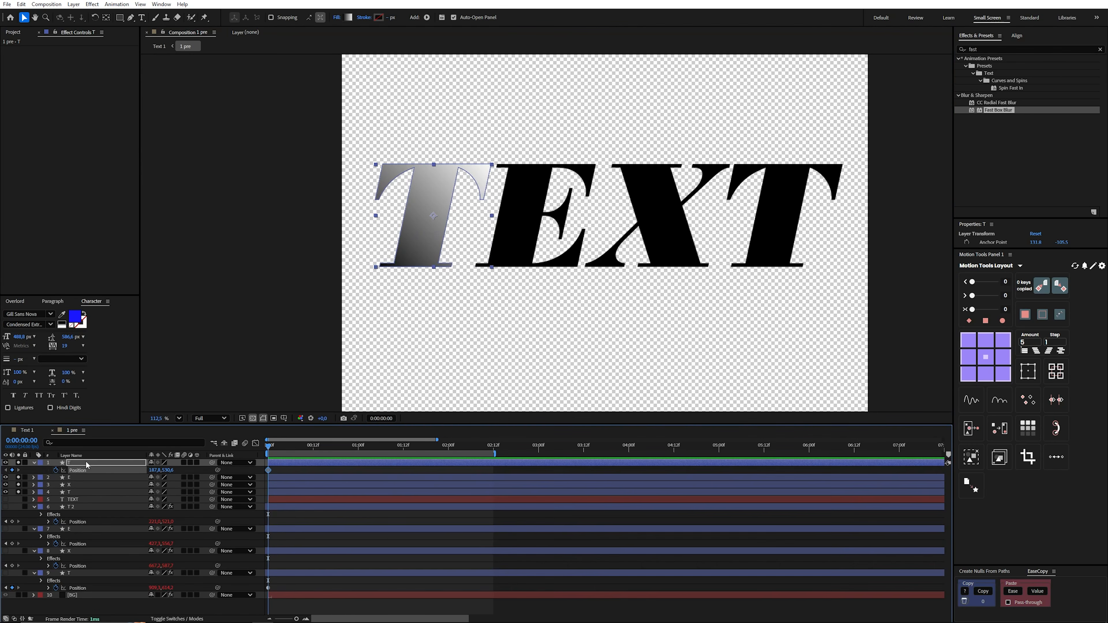
pyautogui.click(493, 449)
pyautogui.hotkey('alt', 'shift', 'p')
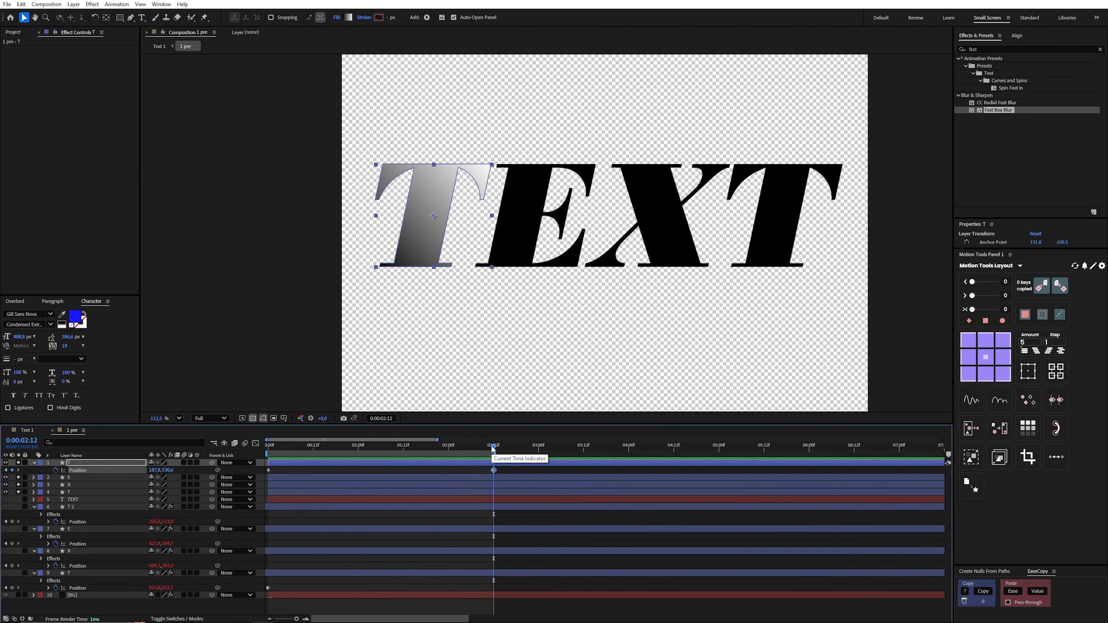
pyautogui.moveTo(388, 448); pyautogui.dragTo(378, 449)
pyautogui.hotkey('alt', 'shift', 'p')
pyautogui.moveTo(435, 239); pyautogui.dragTo(435, 188)
# - Lower the T at its first and last position keyframes together, keeping its horizontal position
pyautogui.click(268, 447)
pyautogui.click(268, 471)
pyautogui.keyDown('shift'); pyautogui.click(494, 470); pyautogui.keyUp('shift')
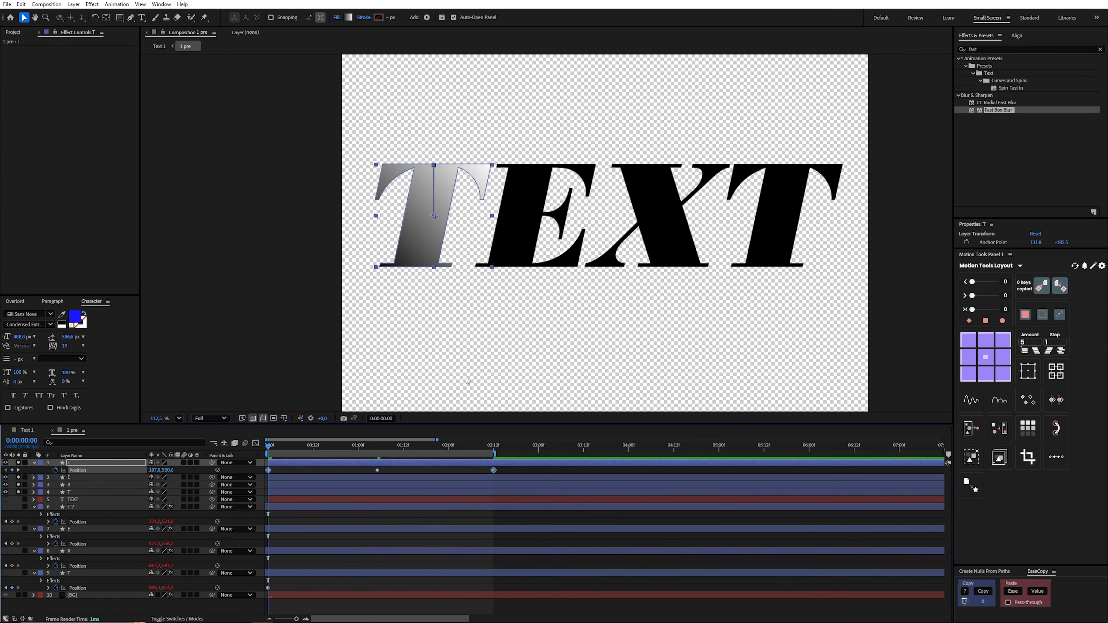
pyautogui.moveTo(436, 236); pyautogui.dragTo(435, 286)
pyautogui.press('k')
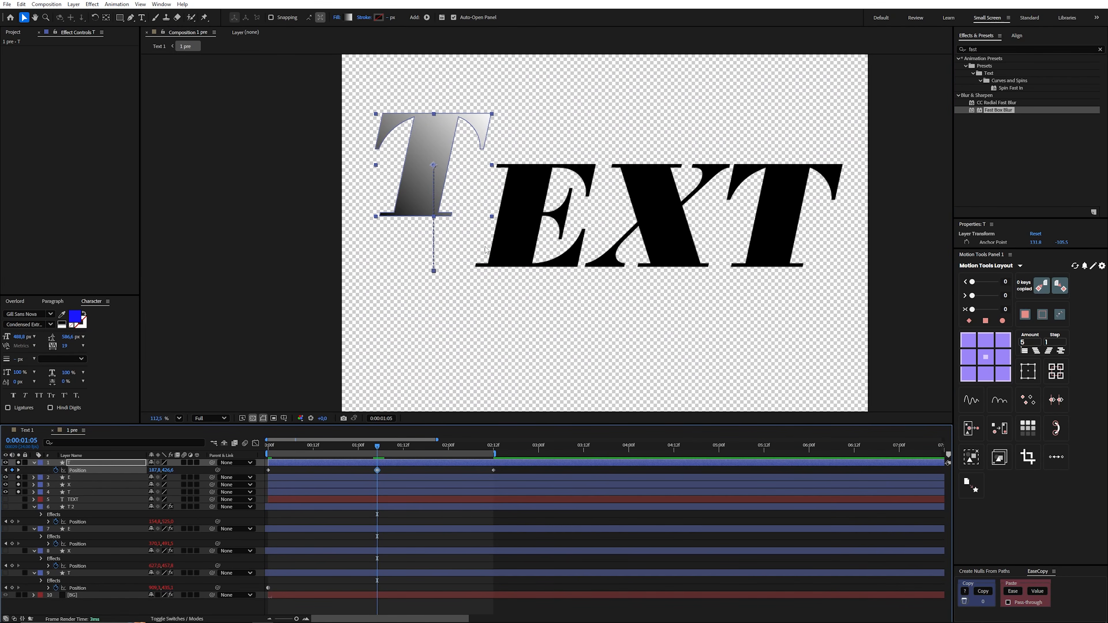
# - Bend the T's motion path into a narrow vertical oval using horizontal handles at the middle, first and last keyframes
pyautogui.moveTo(434, 167); pyautogui.dragTo(400, 164)
pyautogui.moveTo(269, 449)
pyautogui.mouseDown()
pyautogui.moveTo(291, 449)
pyautogui.moveTo(264, 450)
pyautogui.mouseUp()
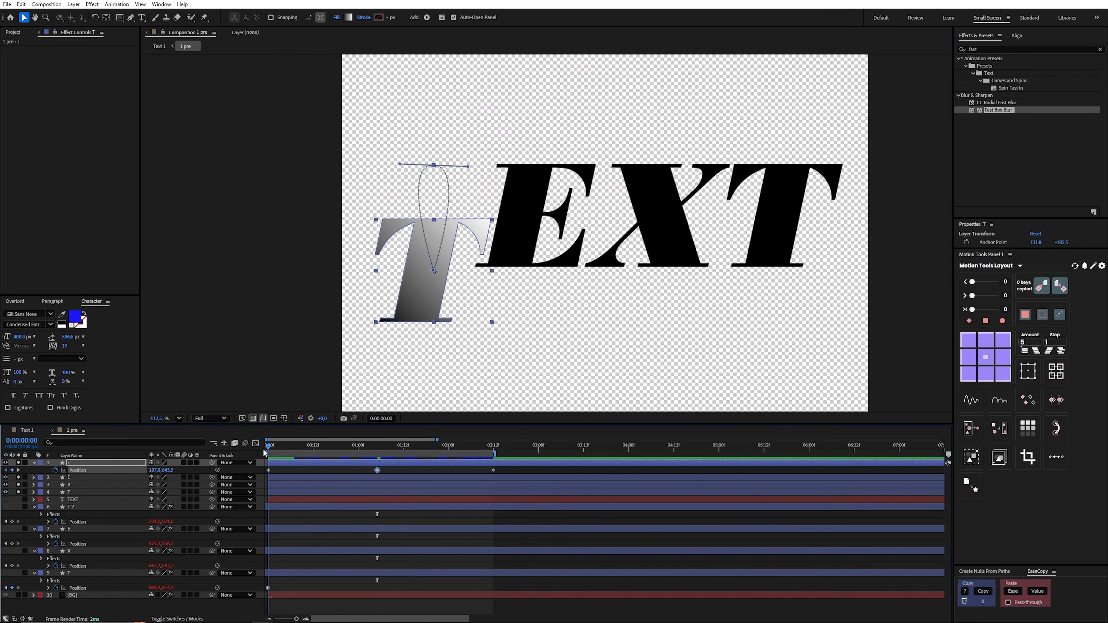
pyautogui.click(269, 470)
pyautogui.scroll(1, 435, 273)
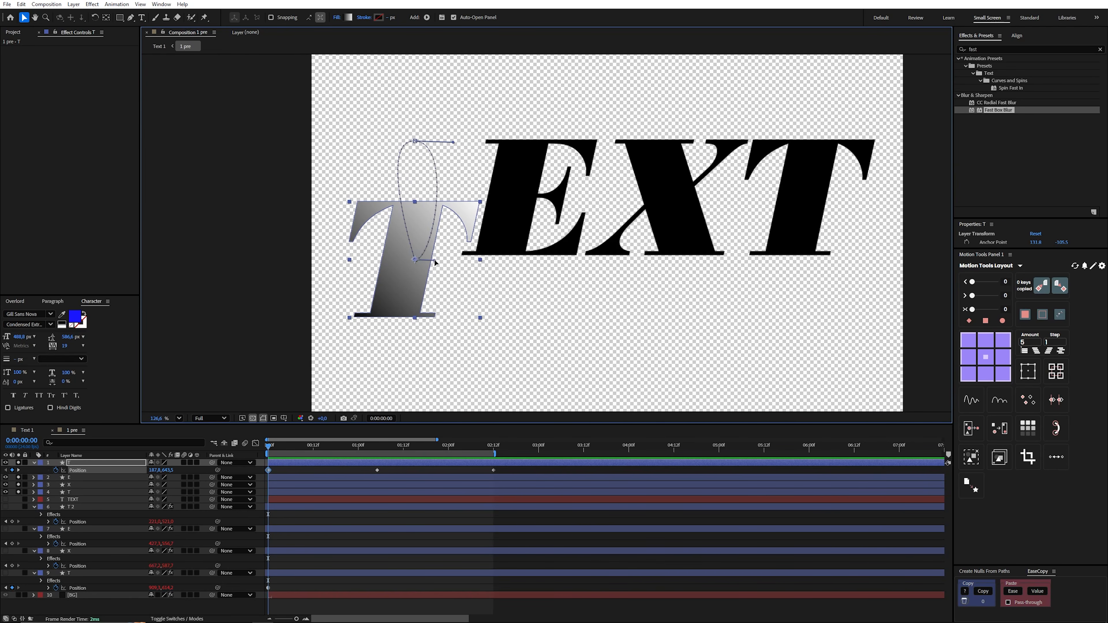
pyautogui.click(274, 476)
pyautogui.moveTo(274, 474); pyautogui.dragTo(276, 475)
pyautogui.moveTo(505, 467); pyautogui.dragTo(484, 473)
pyautogui.moveTo(416, 261); pyautogui.dragTo(389, 262)
pyautogui.moveTo(377, 140); pyautogui.dragTo(384, 141)
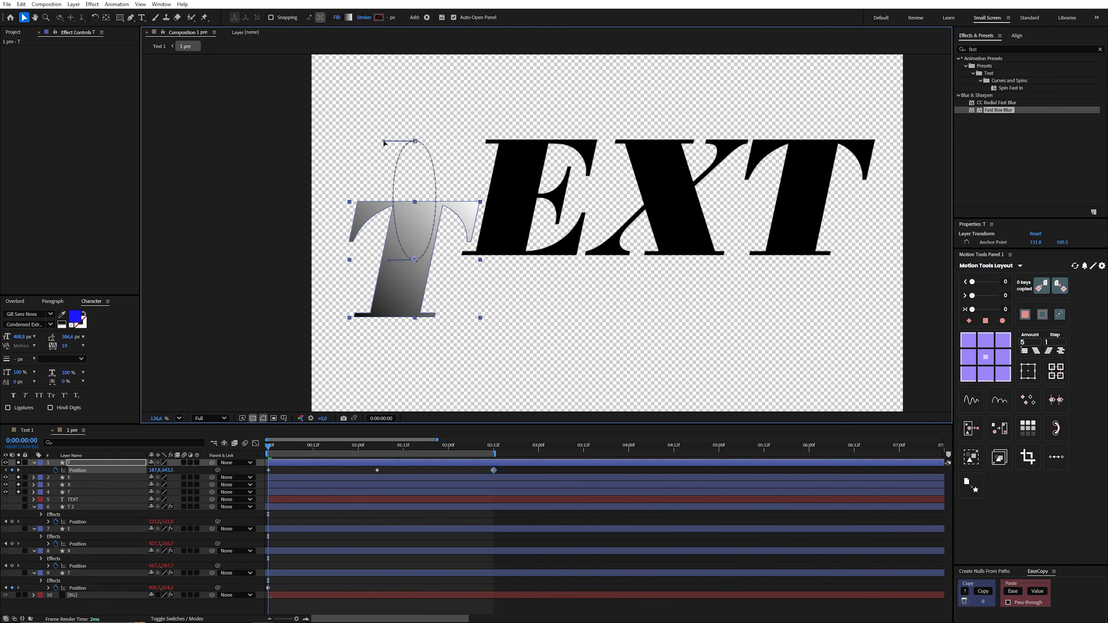
# - Select all of the T's position keyframes and preview the motion along the oval path
pyautogui.moveTo(512, 482); pyautogui.dragTo(255, 470)
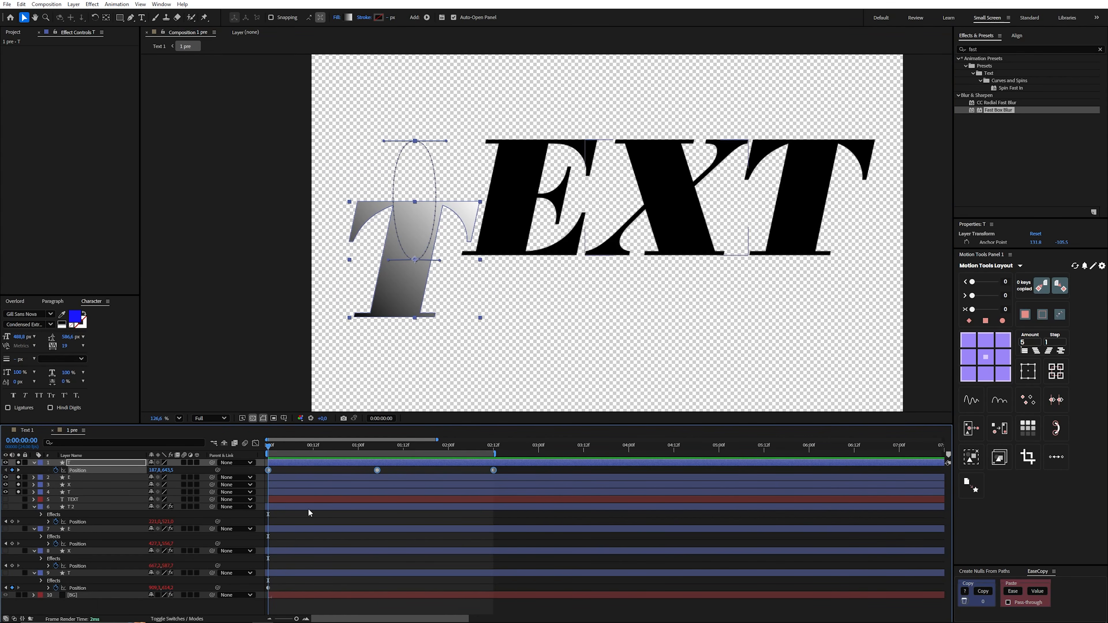
pyautogui.press('space')
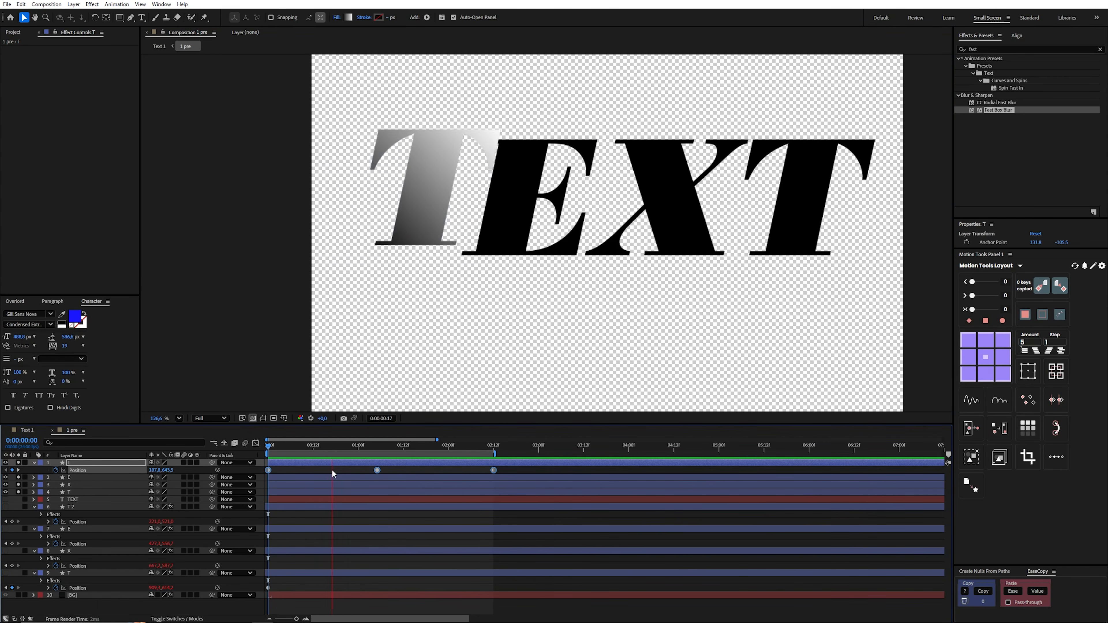
pyautogui.press('space')
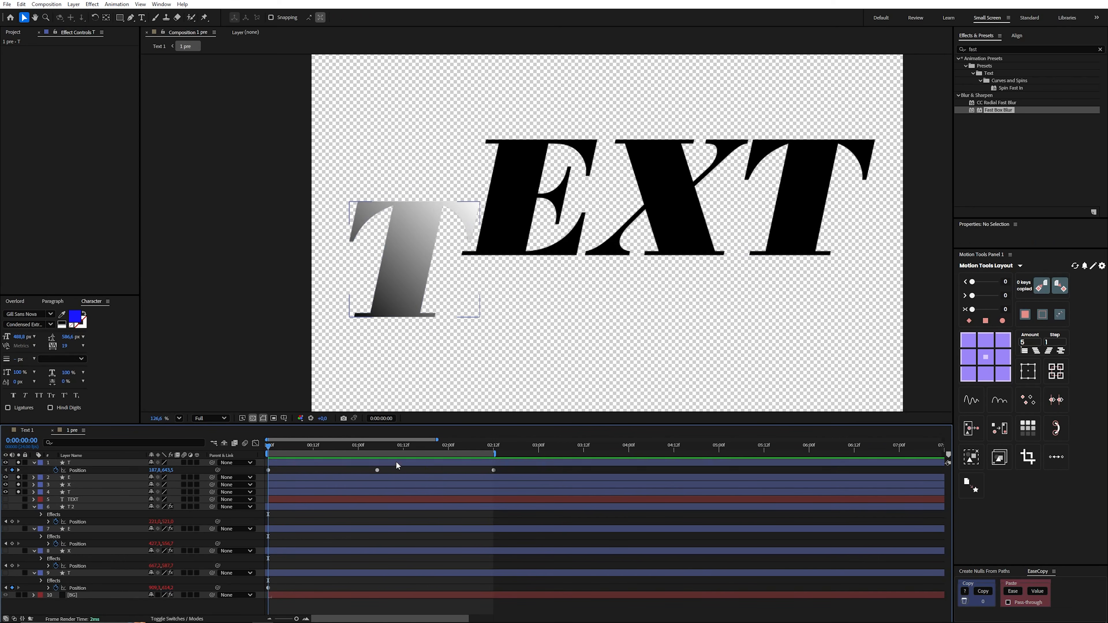
# - Add the expression loopOut() to the T's Position and return to the start of the timeline
pyautogui.keyDown('alt'); pyautogui.click(56, 470); pyautogui.keyUp('alt')
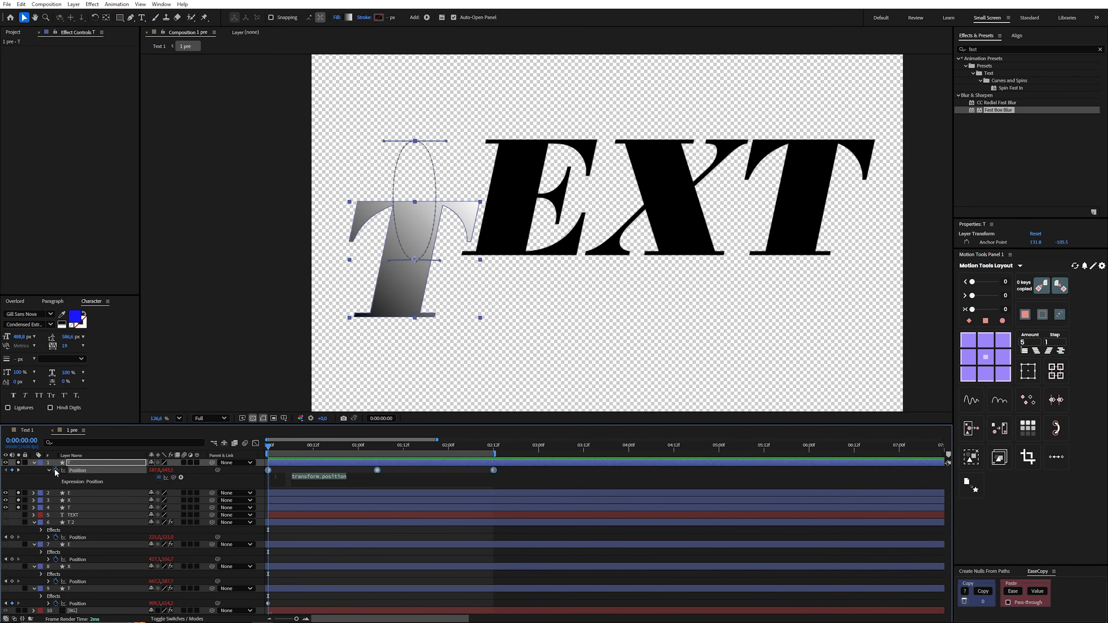
pyautogui.write('loopOut()')
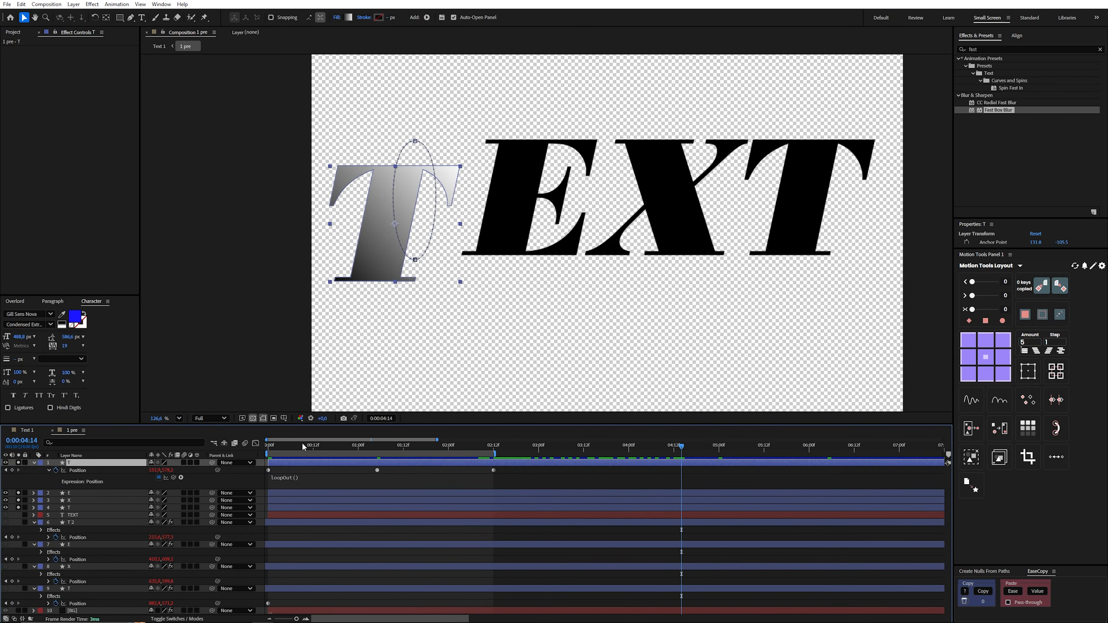
pyautogui.click(269, 446)
pyautogui.moveTo(268, 445); pyautogui.dragTo(297, 466)
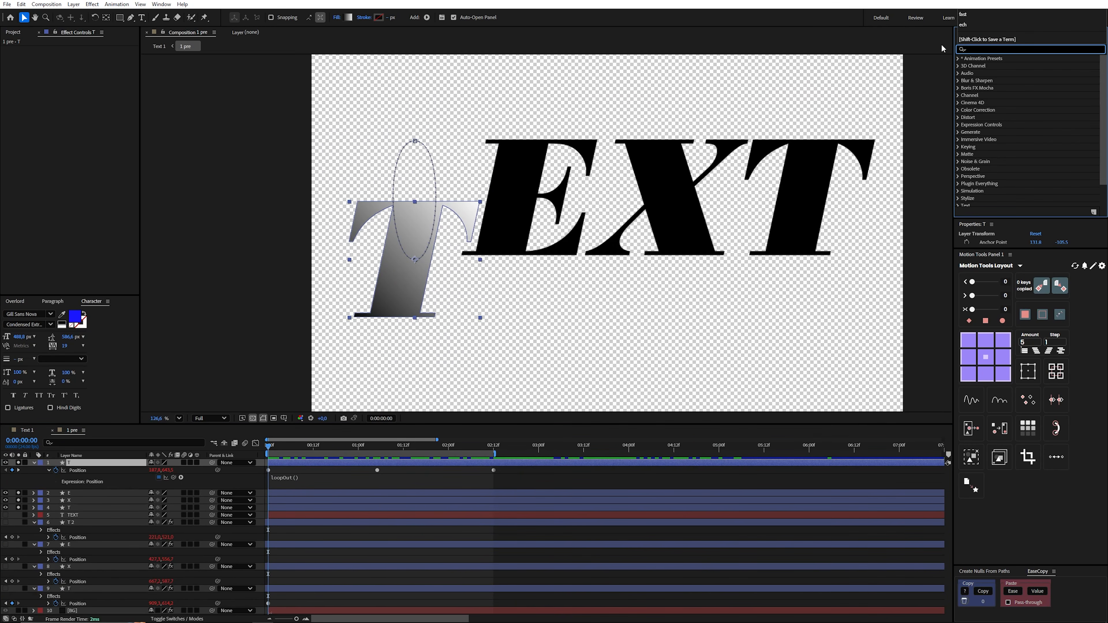
# - Apply the Echo effect to the T layer and set Echo Time to -0,008 seconds
pyautogui.write('ech')
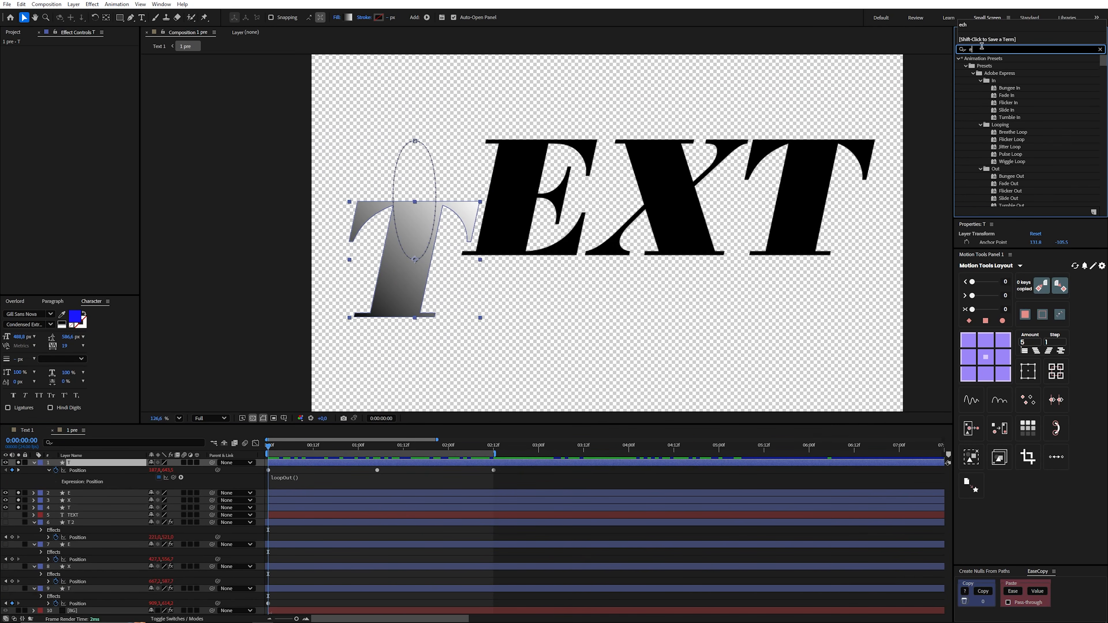
pyautogui.write('o')
pyautogui.doubleClick(983, 66)
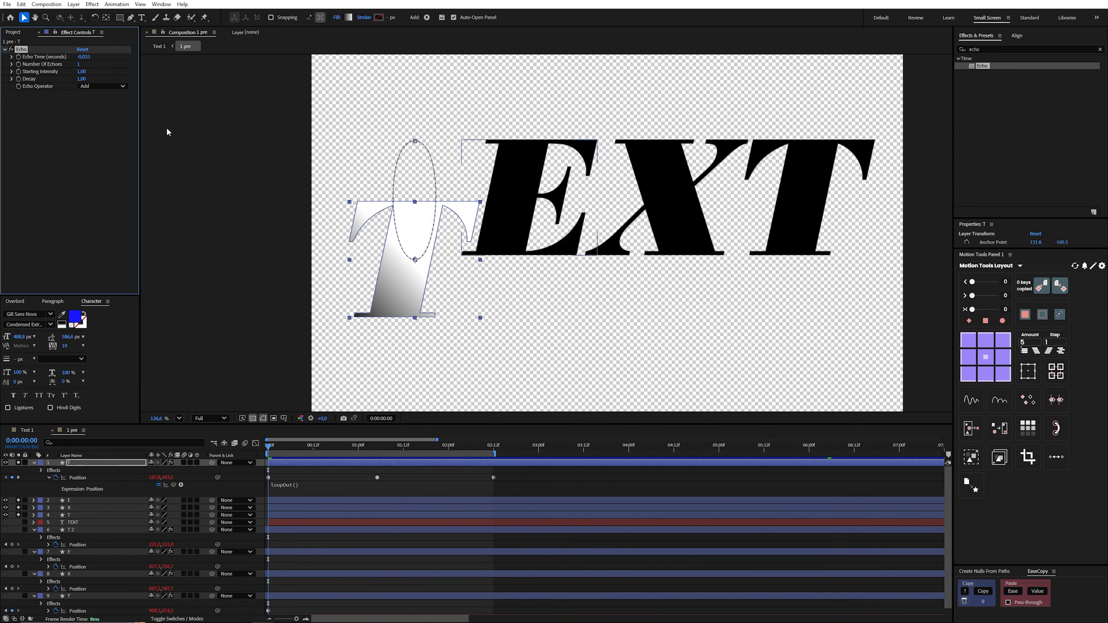
pyautogui.click(84, 57)
pyautogui.click(88, 57)
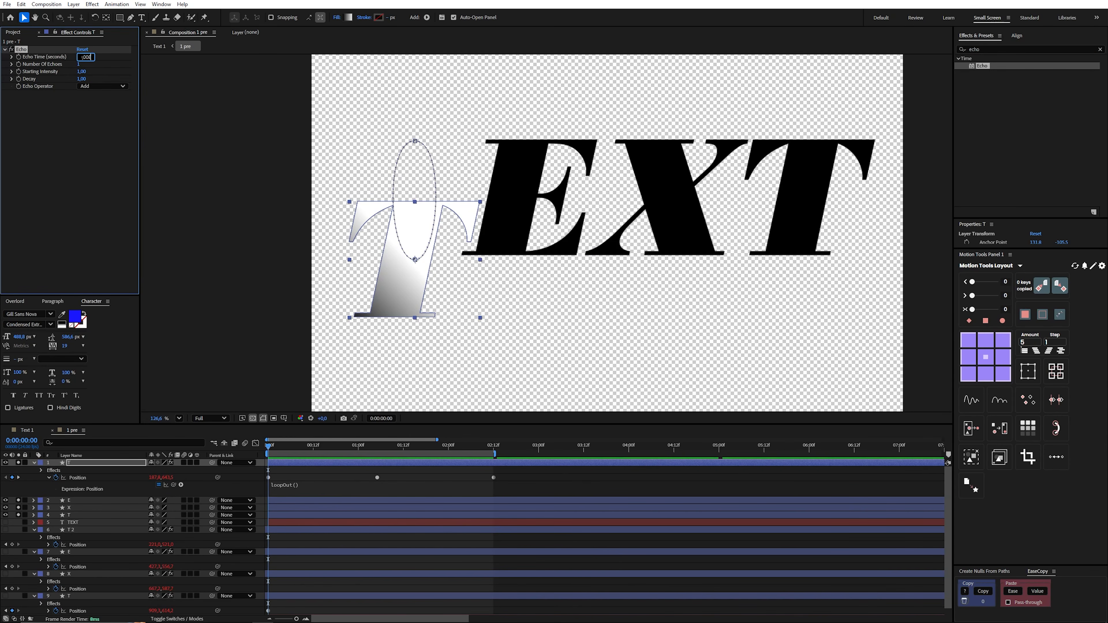
pyautogui.click(96, 144)
# - Set the Echo effect's Number Of Echoes to 200 while checking the trail at a later frame
pyautogui.moveTo(288, 446); pyautogui.dragTo(414, 459)
pyautogui.press('space')
pyautogui.click(79, 64)
pyautogui.write('200')
pyautogui.click(64, 143)
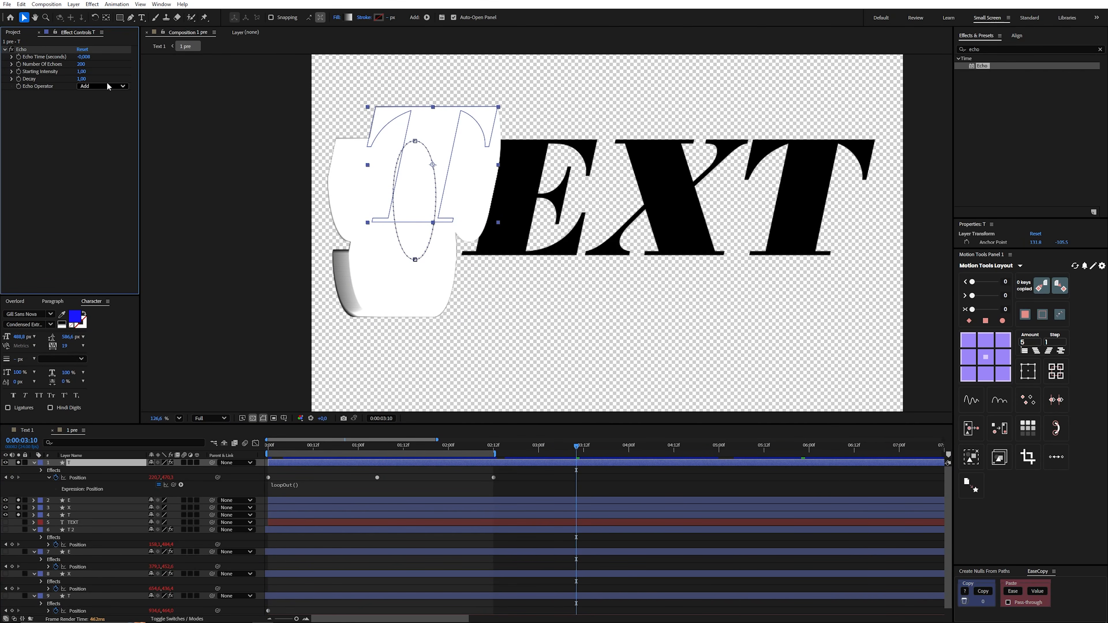
# - Set the Echo effect's Decay to 0,94 and its Echo Operator to Composite in Front
pyautogui.click(81, 79)
pyautogui.write('0,97')
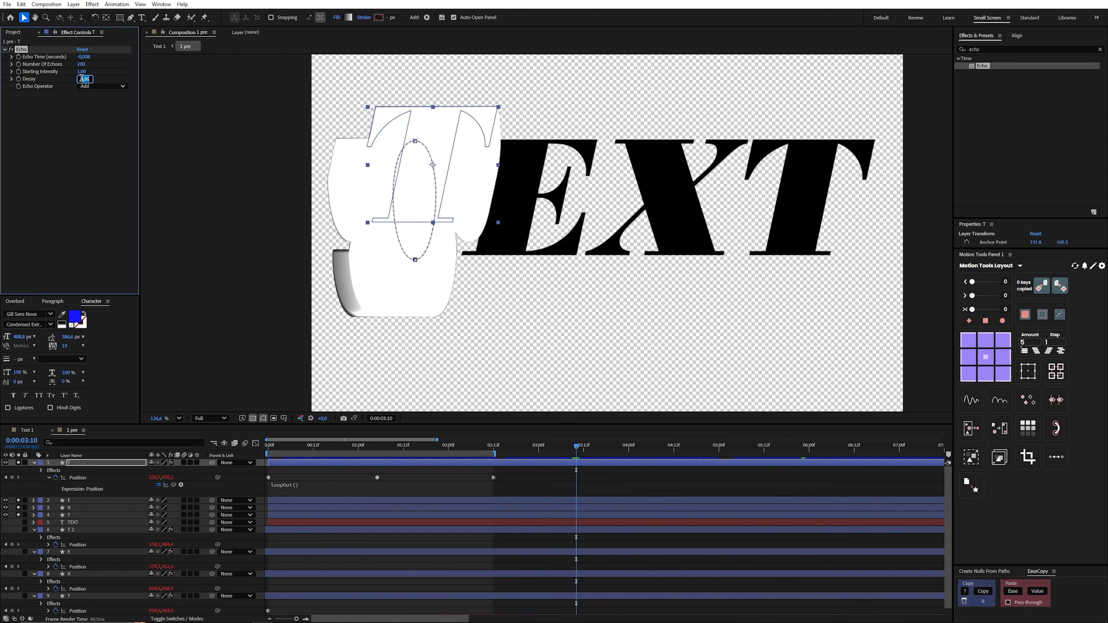
pyautogui.press('Return')
pyautogui.press('Down')
pyautogui.press('Down')
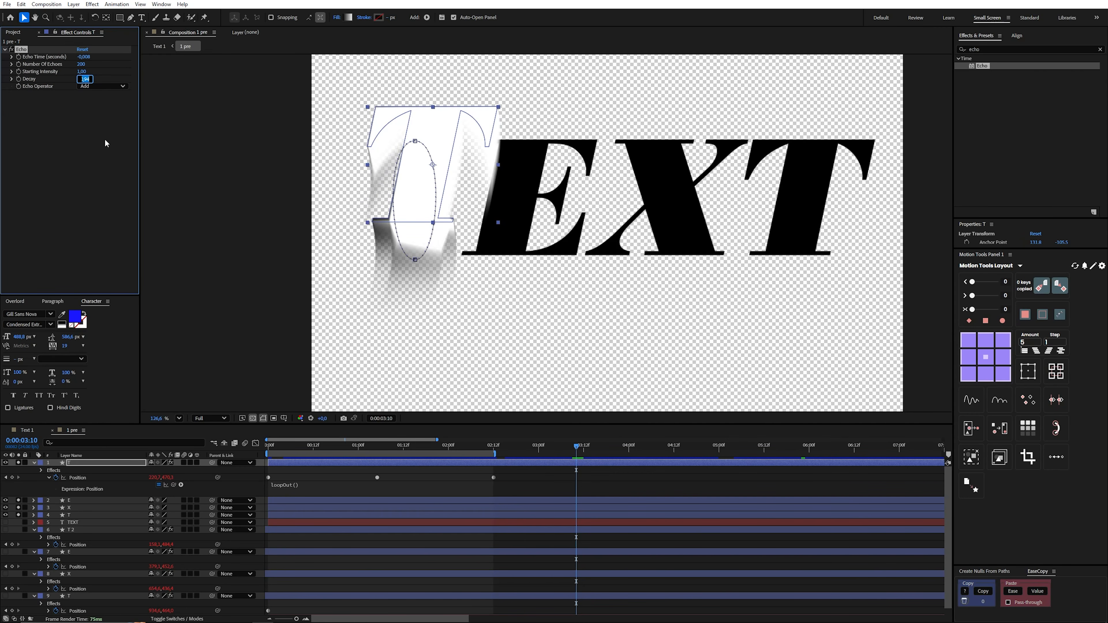
pyautogui.click(102, 87)
pyautogui.click(106, 144)
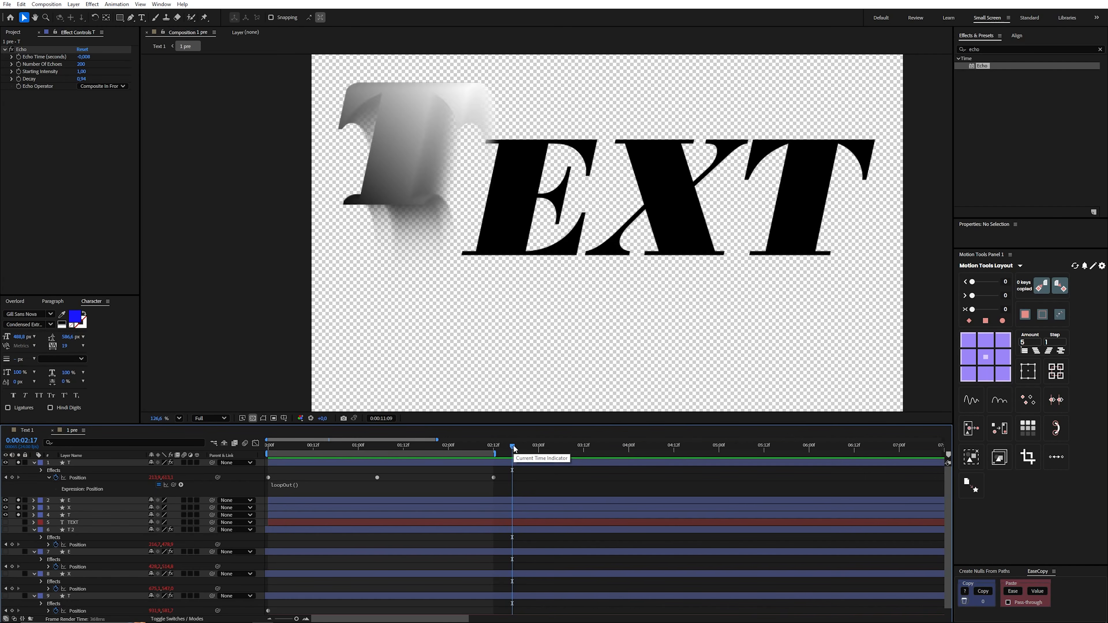
# - Delete the demonstration letter layers together with the original TEXT layer
pyautogui.moveTo(513, 448); pyautogui.dragTo(147, 479)
pyautogui.click(285, 467)
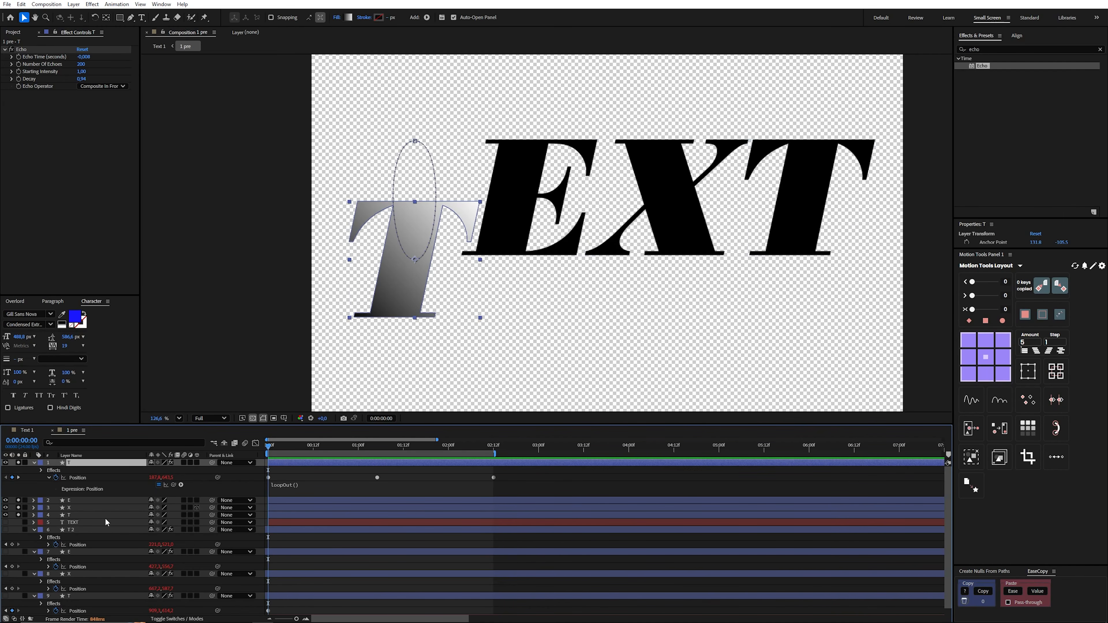
pyautogui.keyDown('shift'); pyautogui.click(83, 523); pyautogui.keyUp('shift')
pyautogui.press('Delete')
# - Select the four prepared letter layers T 2, E, X and T and turn their visibility on
pyautogui.click(74, 463)
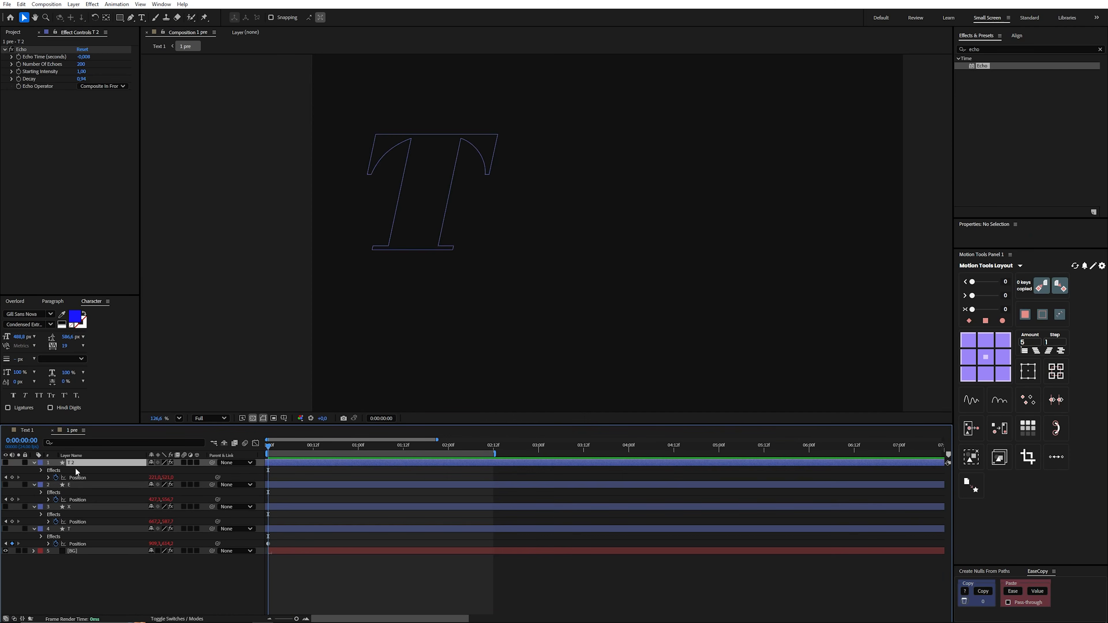
pyautogui.keyDown('shift'); pyautogui.click(83, 530); pyautogui.keyUp('shift')
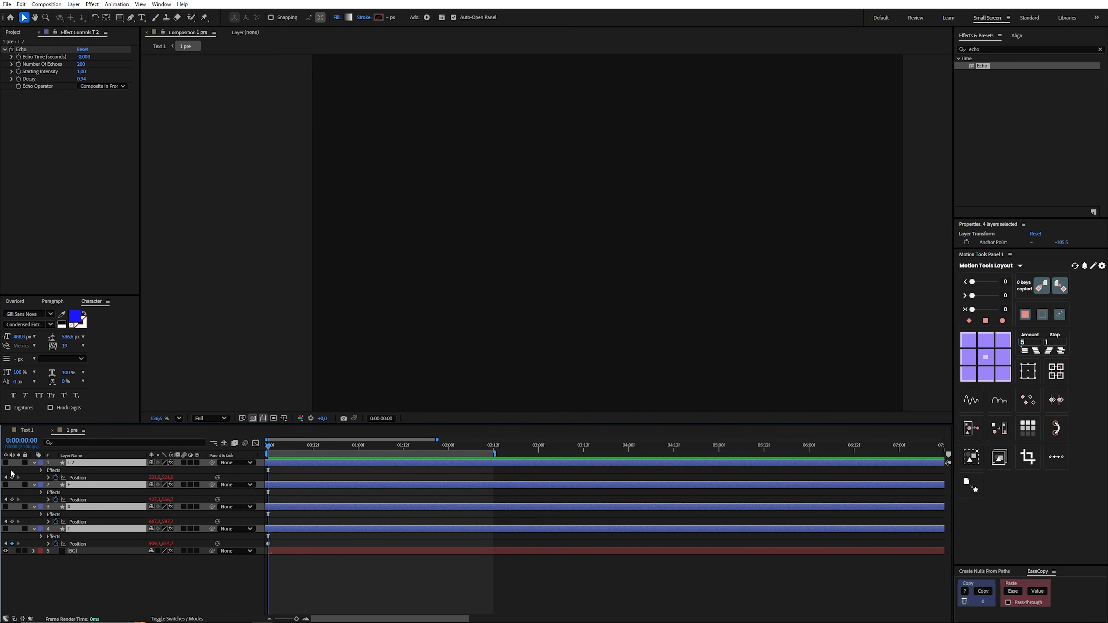
pyautogui.moveTo(5, 463); pyautogui.dragTo(5, 529)
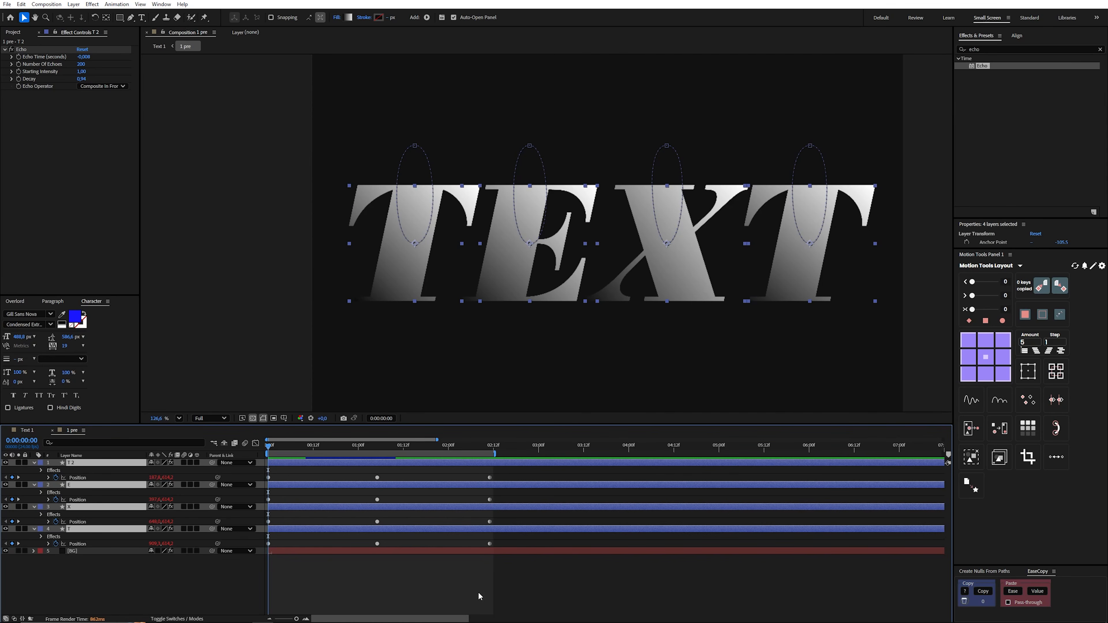
# - Stagger the four letter layers in time with the Motion Tools offset and preview the animation
pyautogui.click(493, 582)
pyautogui.click(387, 463)
pyautogui.keyDown('shift'); pyautogui.click(353, 529); pyautogui.keyUp('shift')
pyautogui.click(1037, 351)
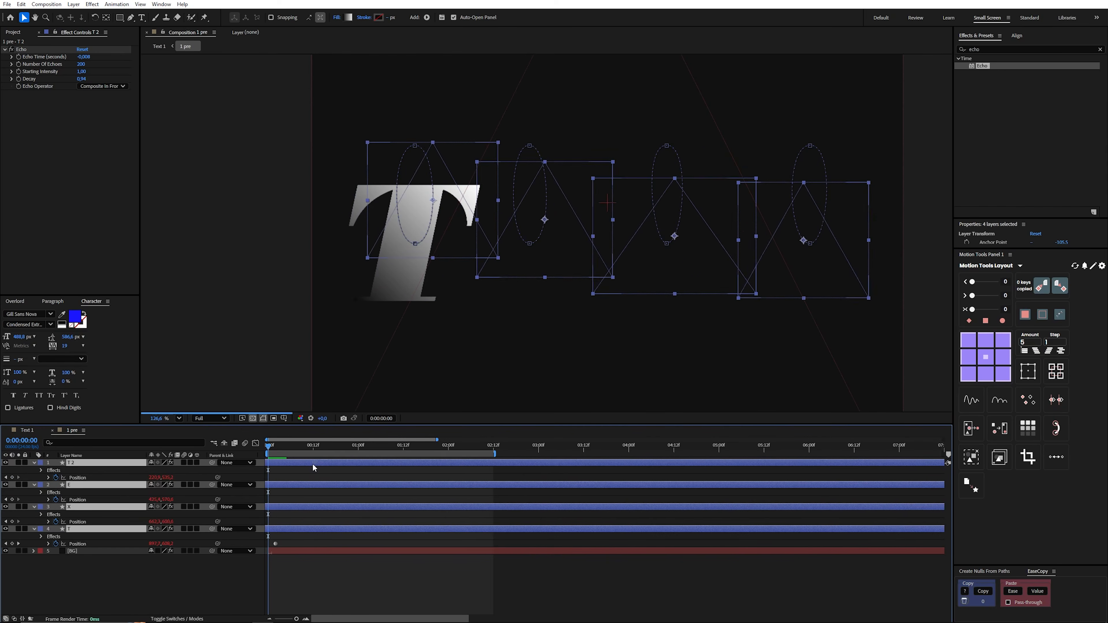
pyautogui.click(364, 580)
pyautogui.press('space')
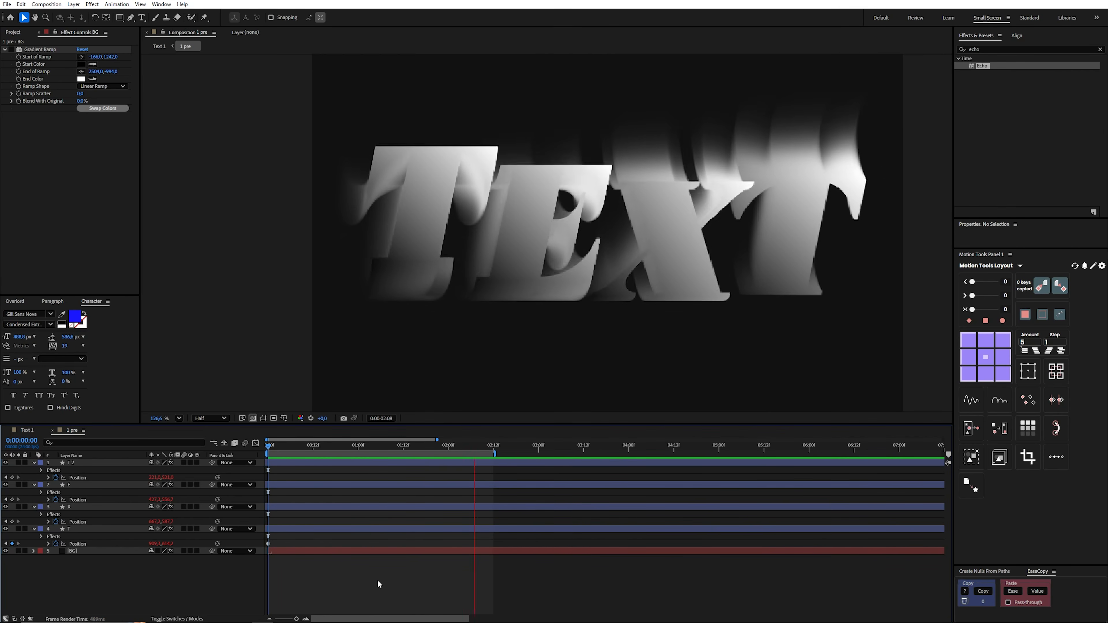
# - Return to the Text 1 composition and enable the Curves effect on the Text 1 Animation Pre layer
pyautogui.click(350, 550)
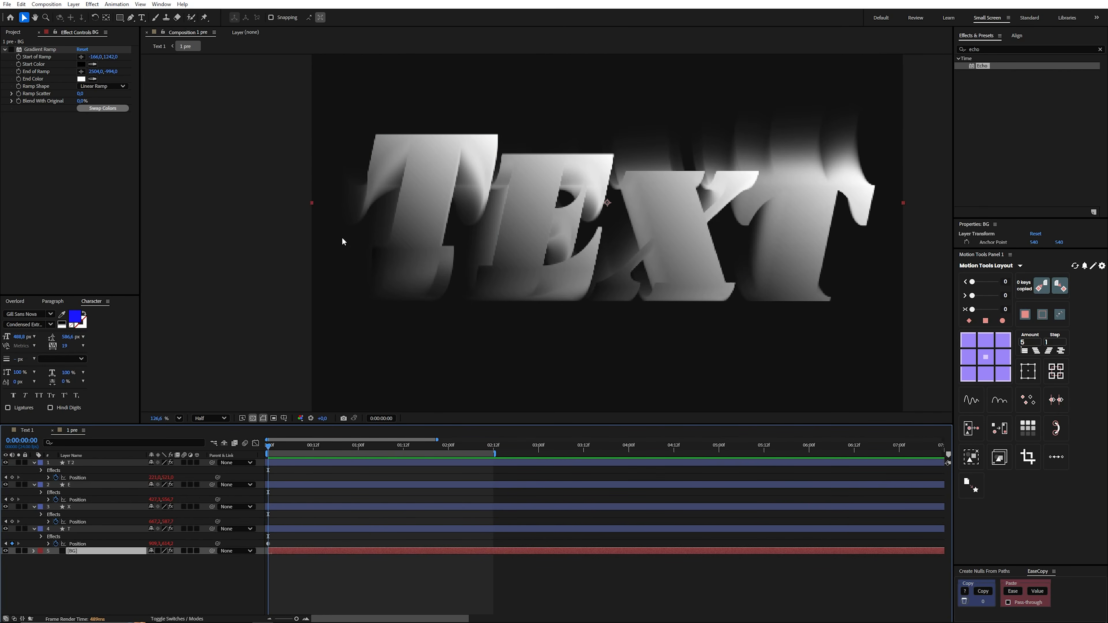
pyautogui.click(160, 46)
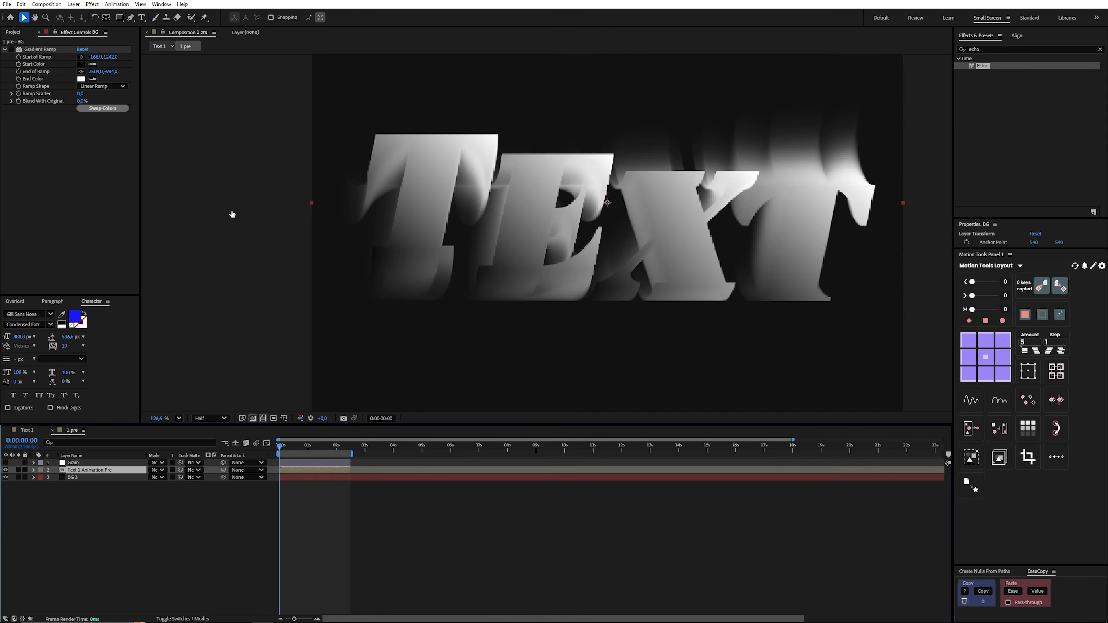
pyautogui.click(87, 472)
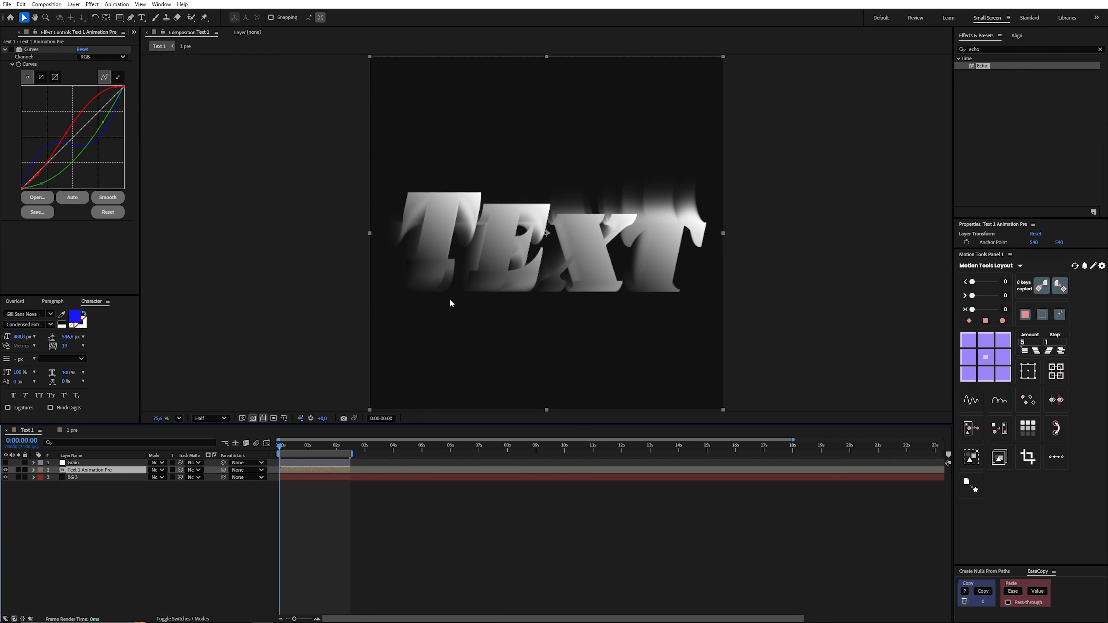
pyautogui.click(32, 51)
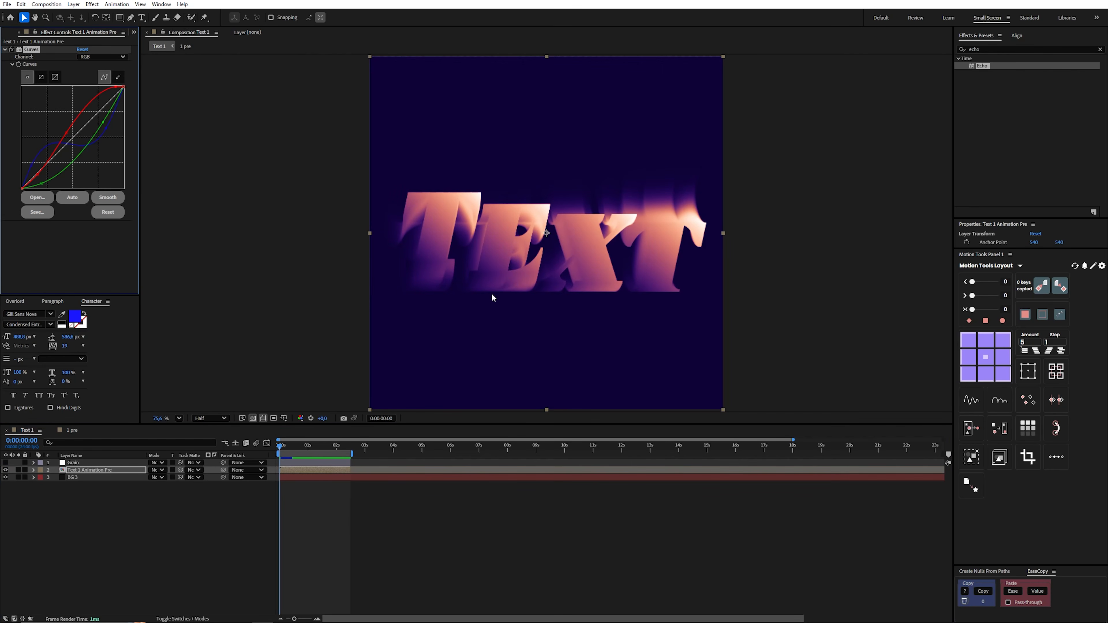
# - Duplicate the Curves effect on Text 1 Animation Pre, then enable the copy and reset it
pyautogui.hotkey('ctrl', 'd')
pyautogui.scroll(-2, 35, 63)
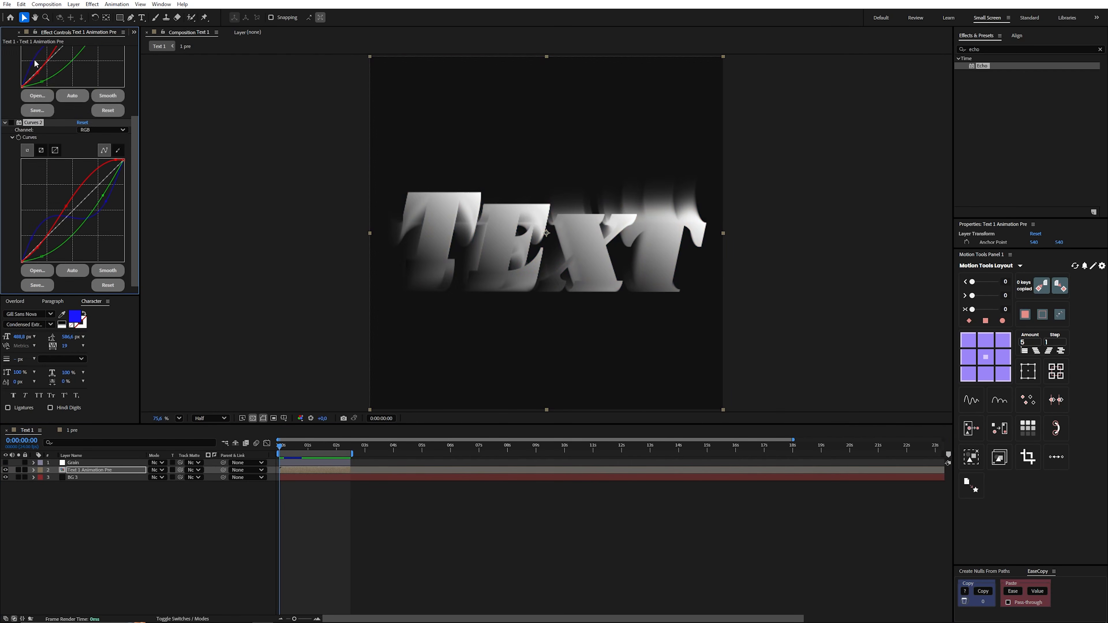
pyautogui.scroll(1, 61, 185)
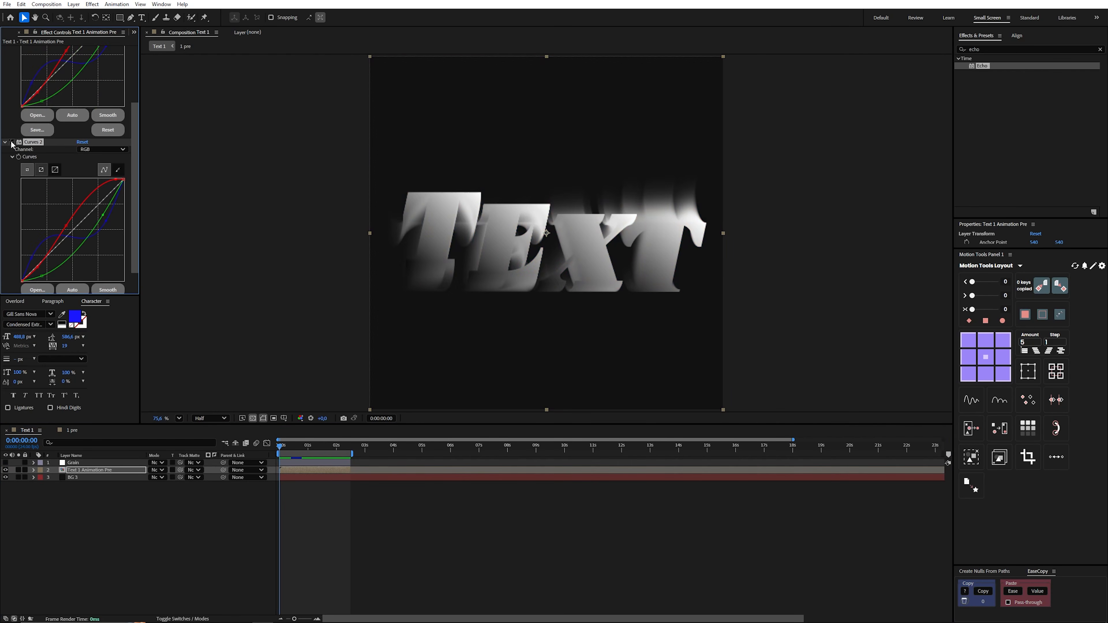
pyautogui.click(12, 142)
pyautogui.click(82, 142)
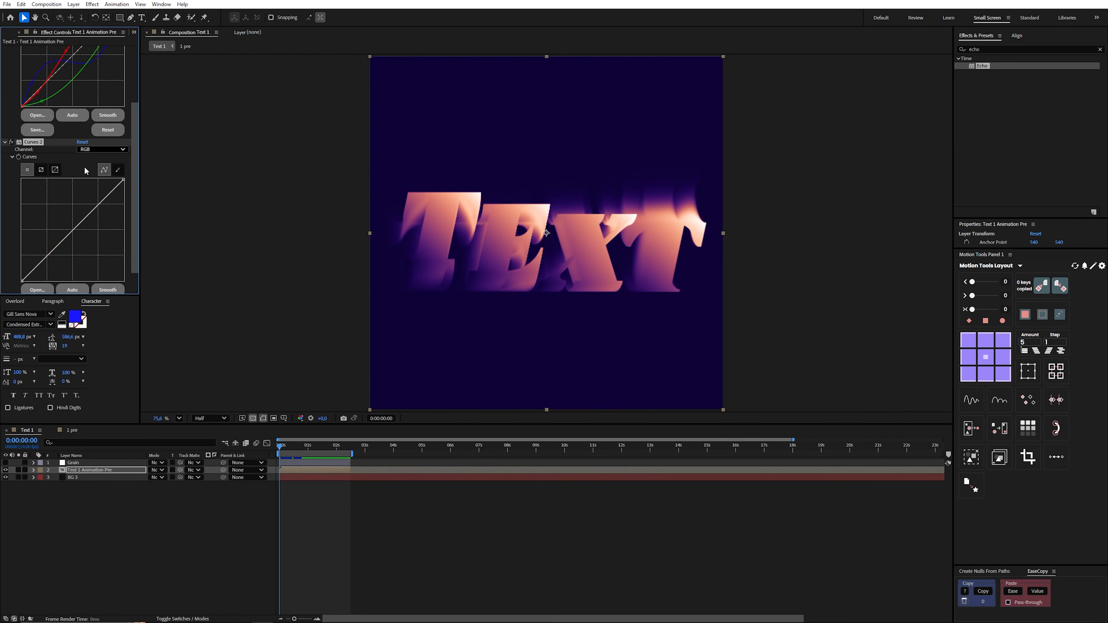
# - Shape the Red channel of Curves 2 into an S-curve with raised highlights and lowered shadows
pyautogui.click(97, 150)
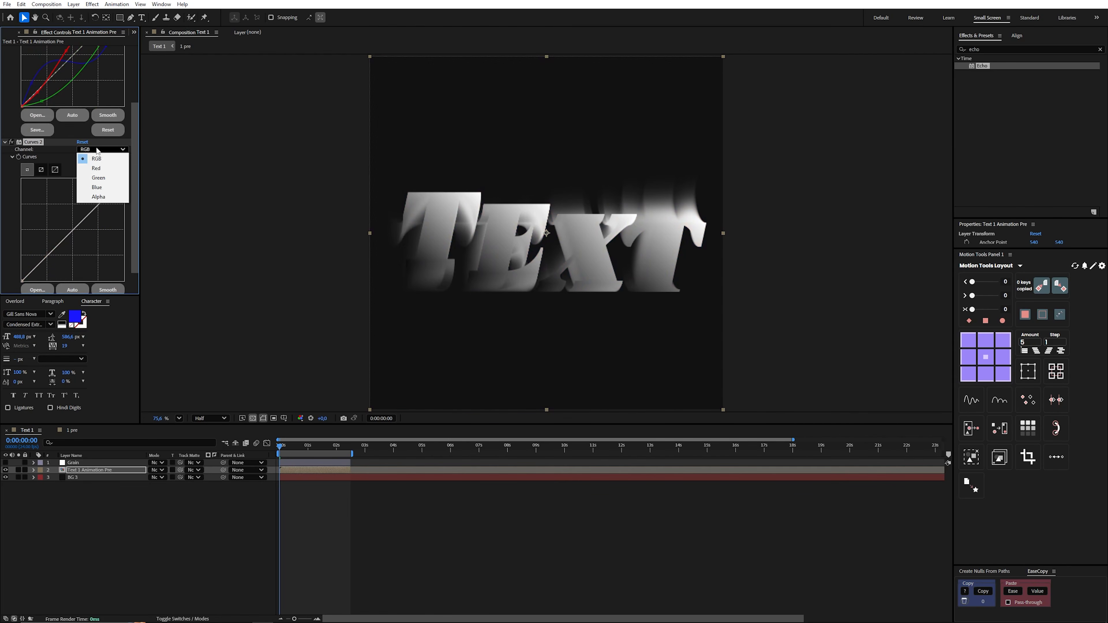
pyautogui.click(102, 166)
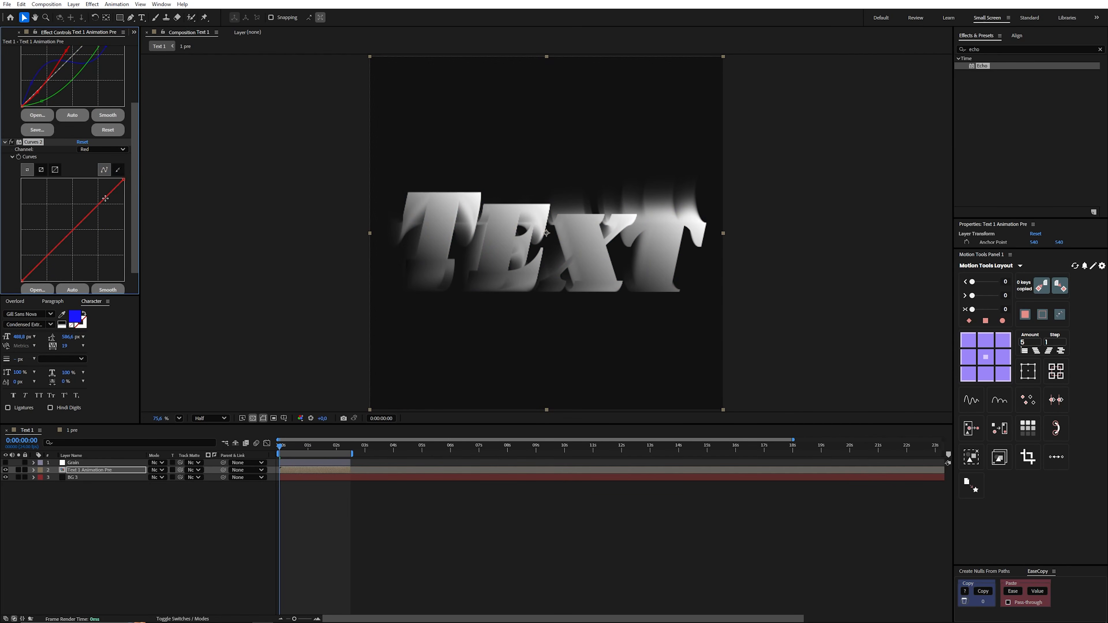
pyautogui.moveTo(108, 196); pyautogui.dragTo(99, 187)
pyautogui.hotkey('ctrl', 'z')
pyautogui.moveTo(37, 244); pyautogui.dragTo(57, 268)
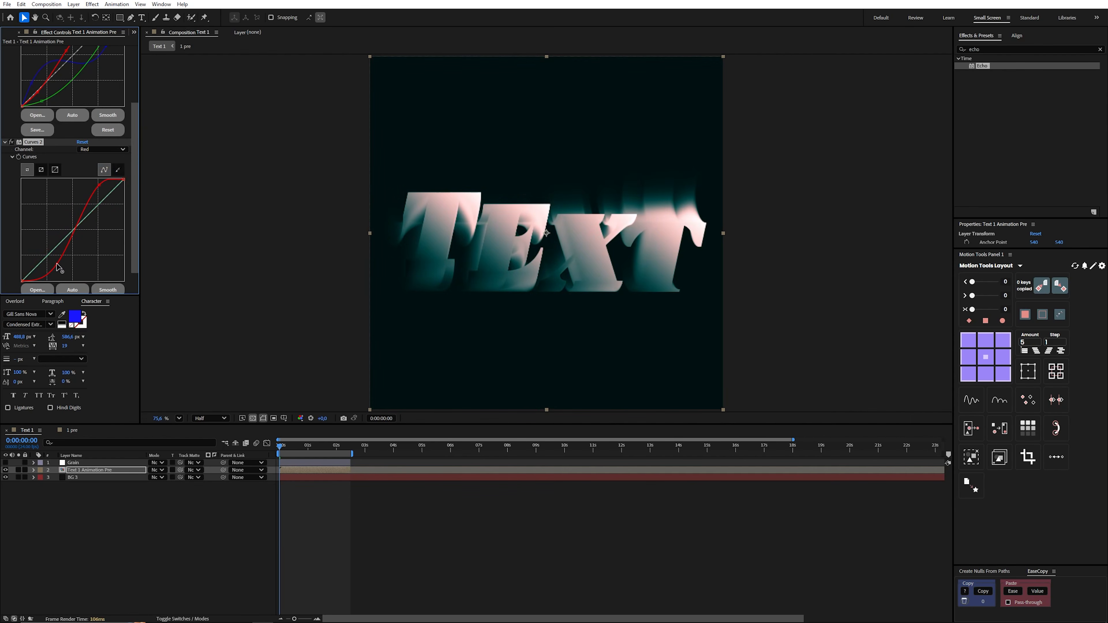
# - Pull the Green channel curve of Curves 2 slightly down in the midtones
pyautogui.click(92, 149)
pyautogui.click(92, 176)
pyautogui.moveTo(74, 229); pyautogui.dragTo(82, 241)
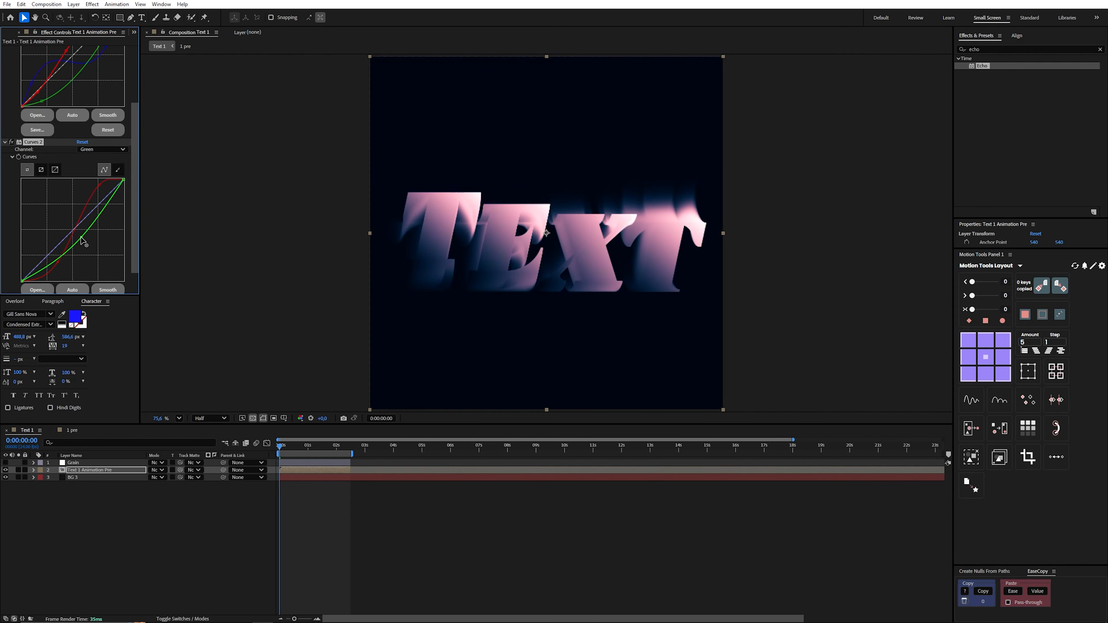
# - Bend the Blue channel curve of Curves 2 up in the shadows and down in the highlights
pyautogui.click(97, 149)
pyautogui.click(97, 188)
pyautogui.moveTo(77, 227); pyautogui.dragTo(87, 246)
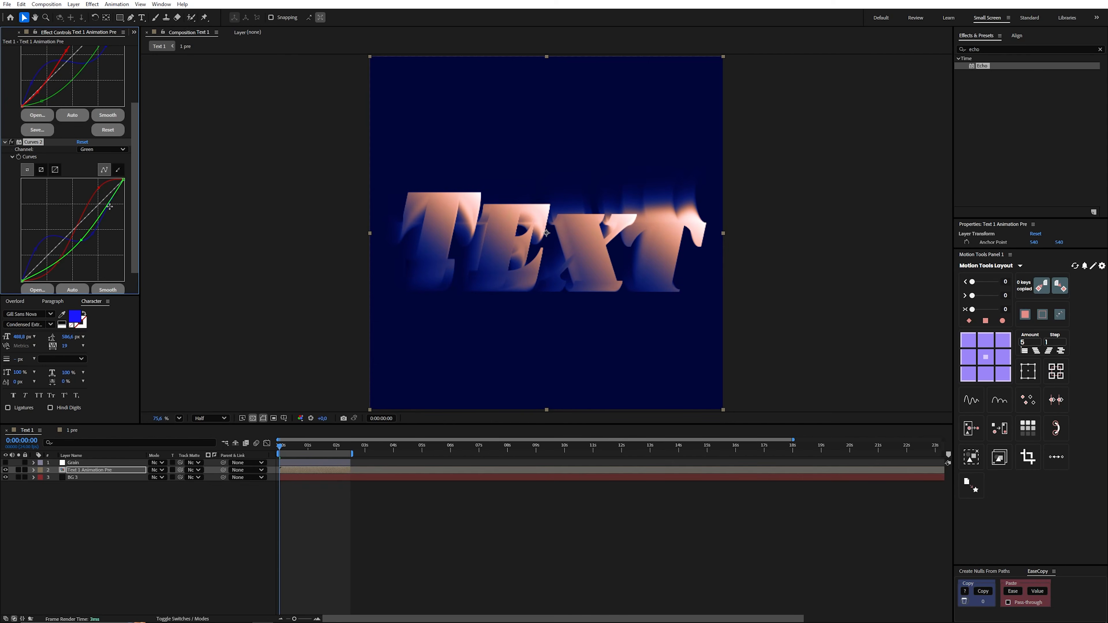
pyautogui.click(97, 149)
pyautogui.click(97, 187)
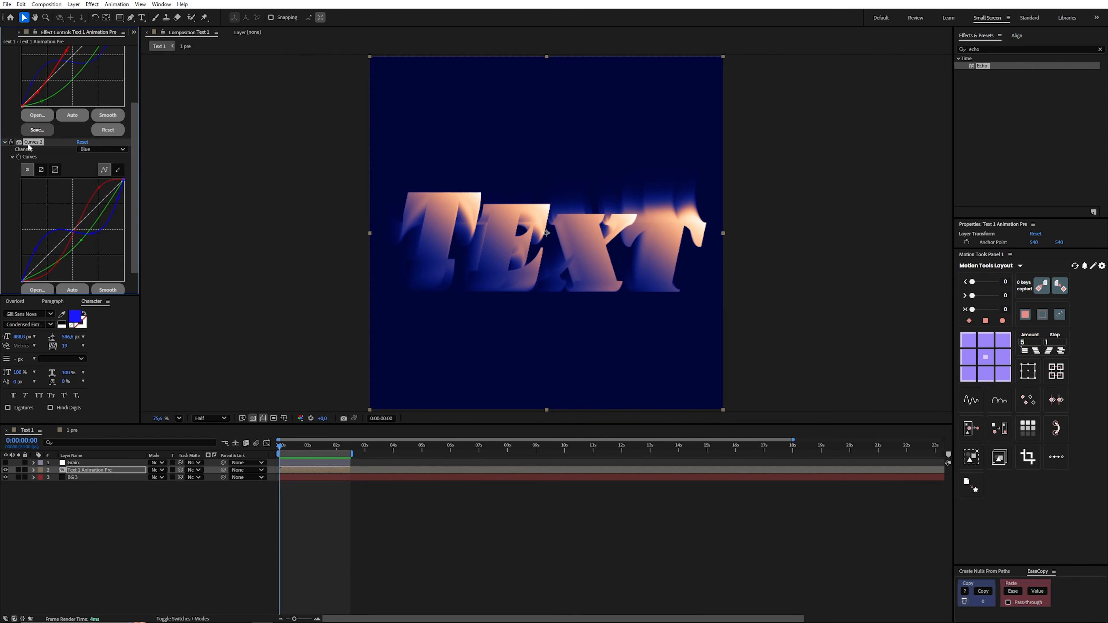
# - Delete the duplicate Curves 2 effect and enable the original Curves effect again
pyautogui.press('Delete')
pyautogui.click(11, 49)
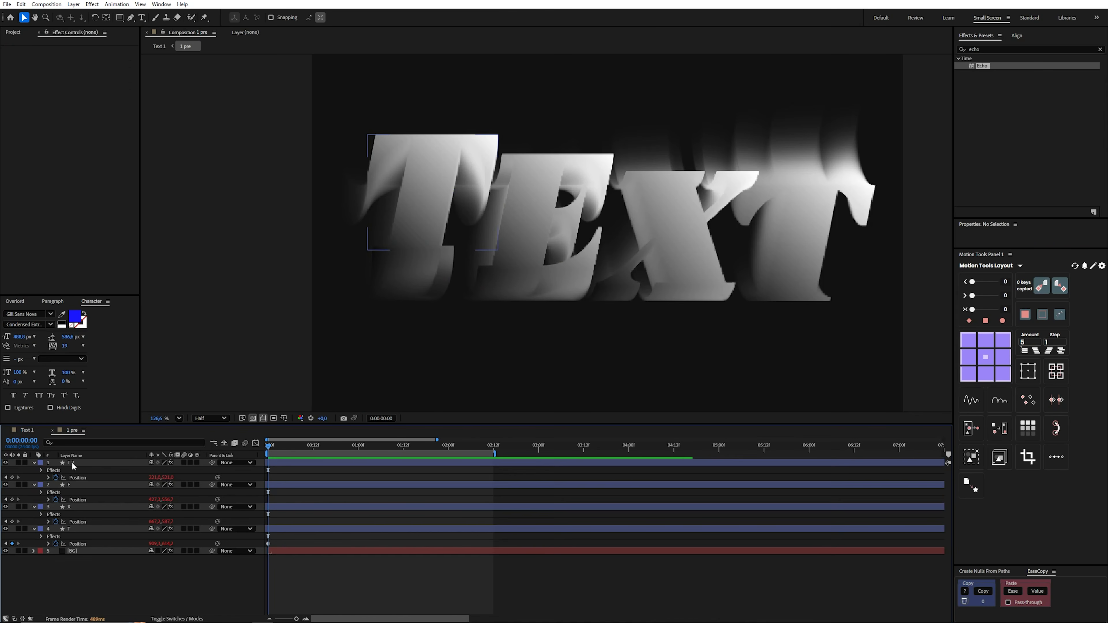
# - Copy the four letter layers T 2, E, X and T from 1 pre into the Text 1 composition
pyautogui.click(74, 463)
pyautogui.keyDown('shift'); pyautogui.click(81, 530); pyautogui.keyUp('shift')
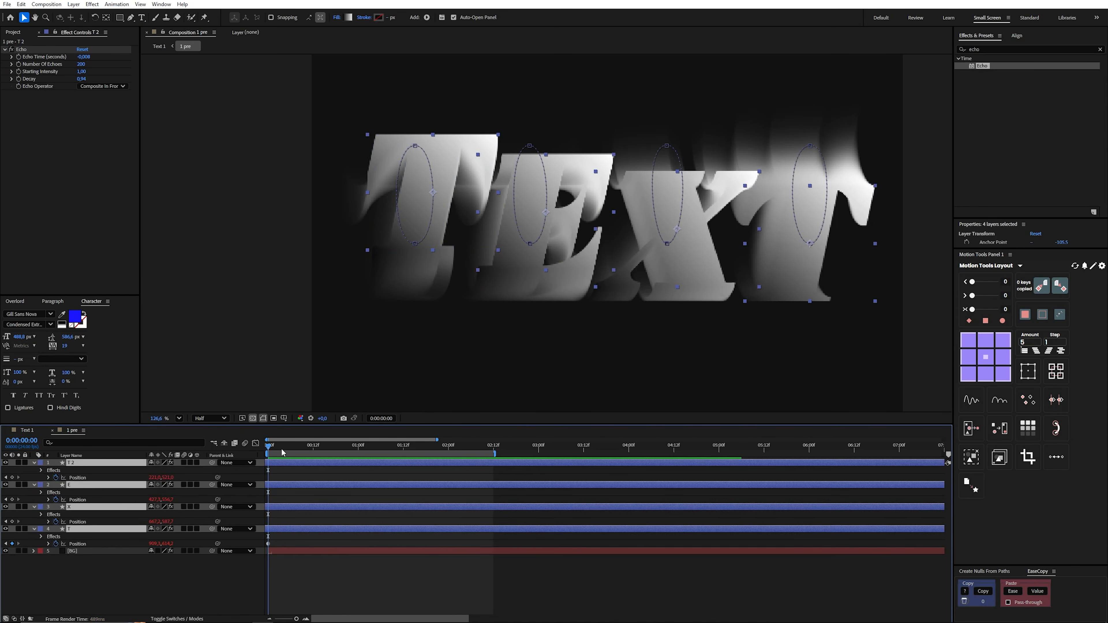
pyautogui.click(159, 47)
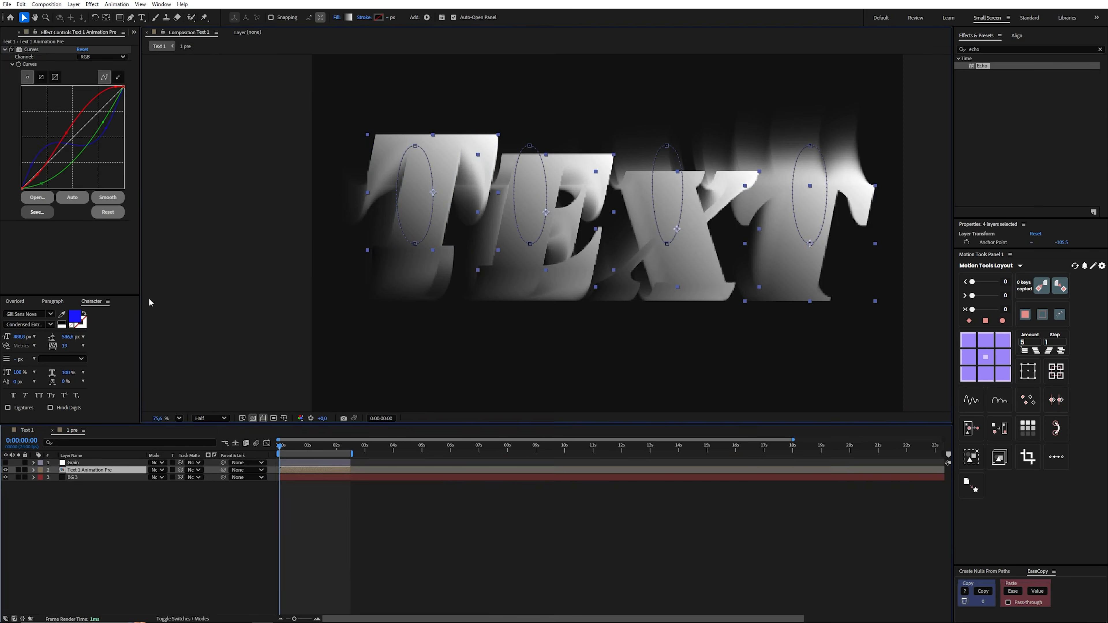
pyautogui.hotkey('ctrl', 'v')
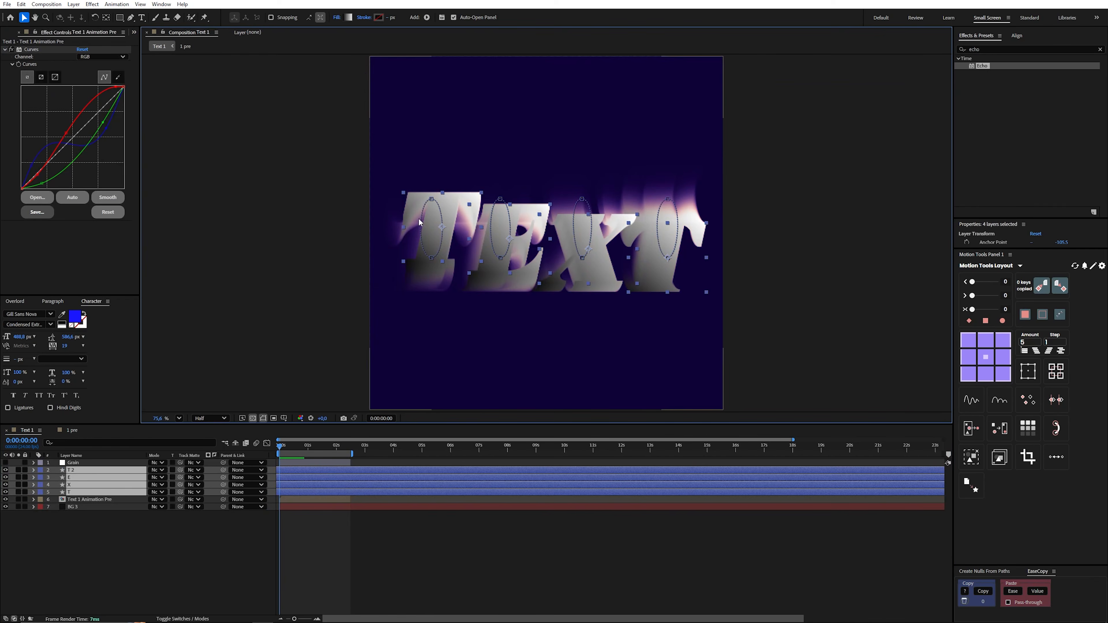
# - Give the four pasted letters a white 2 px stroke and remove their fill
pyautogui.keyDown('alt'); pyautogui.click(380, 19); pyautogui.keyUp('alt')
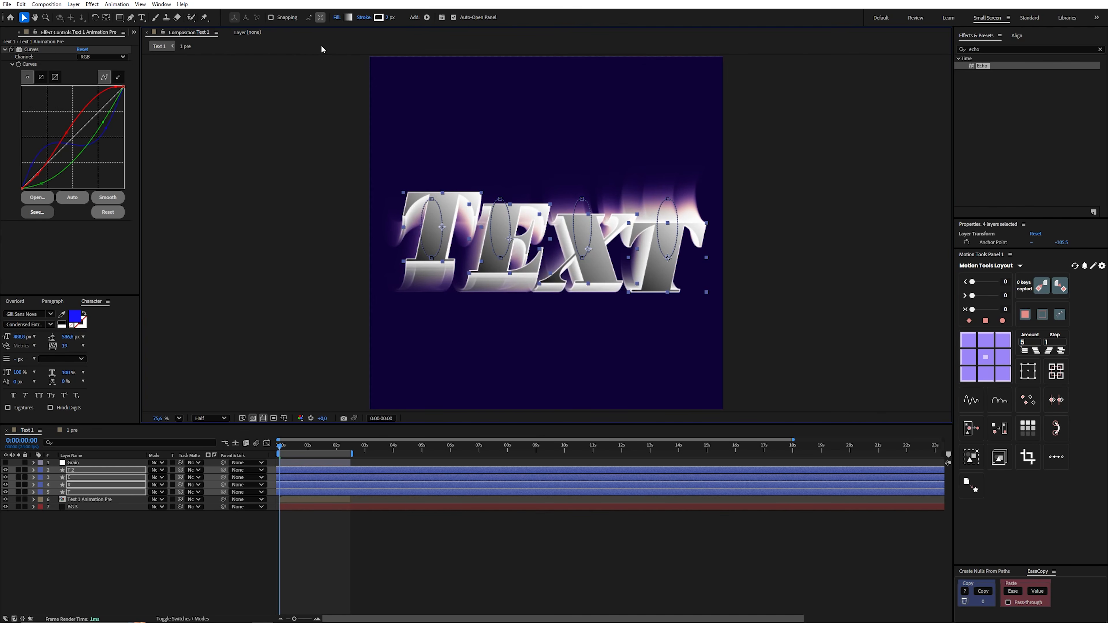
pyautogui.keyDown('alt'); pyautogui.click(348, 20); pyautogui.keyUp('alt')
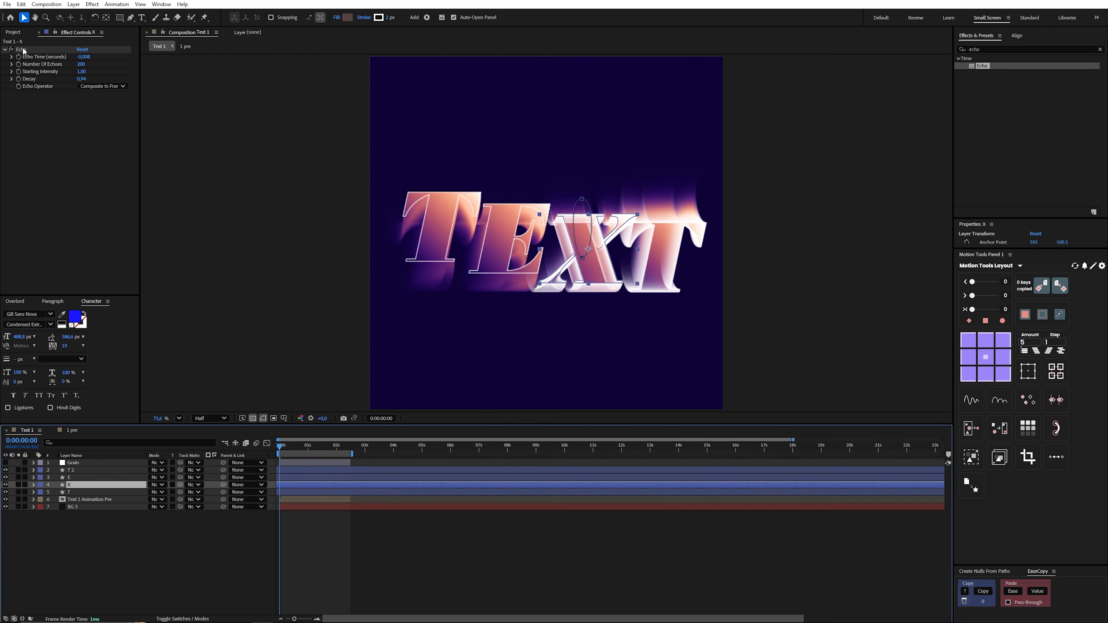
# - Delete the Echo effect from the remaining pasted letters X and T
pyautogui.click(23, 50)
pyautogui.press('Delete')
pyautogui.click(69, 492)
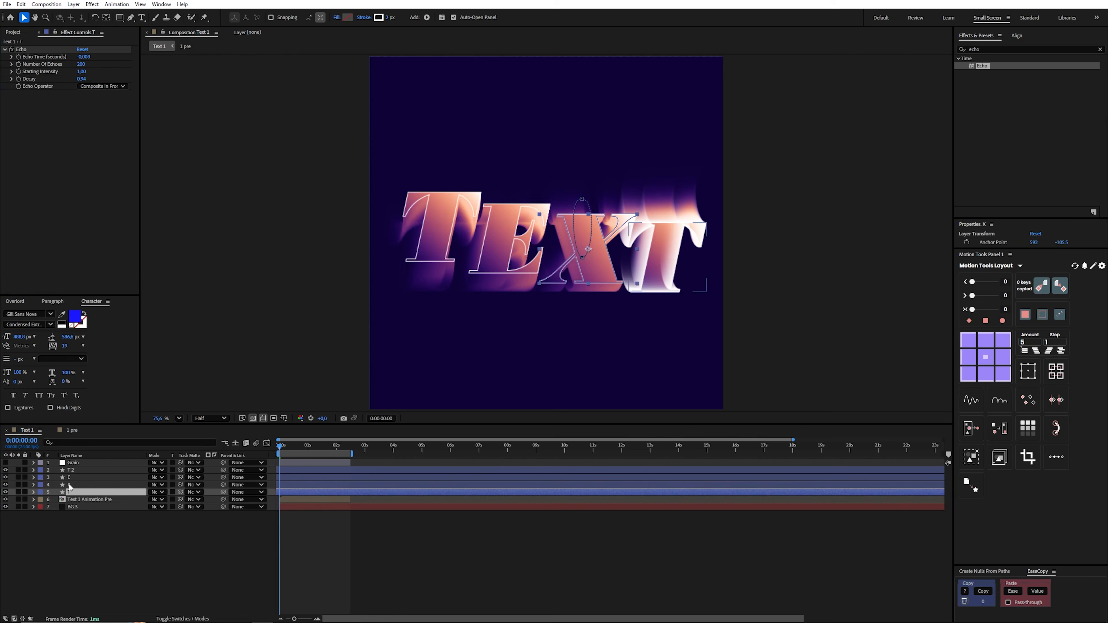
# - Set the blending mode of all four outlined letter layers to Overlay
pyautogui.keyDown('shift'); pyautogui.click(88, 470); pyautogui.keyUp('shift')
pyautogui.click(157, 470)
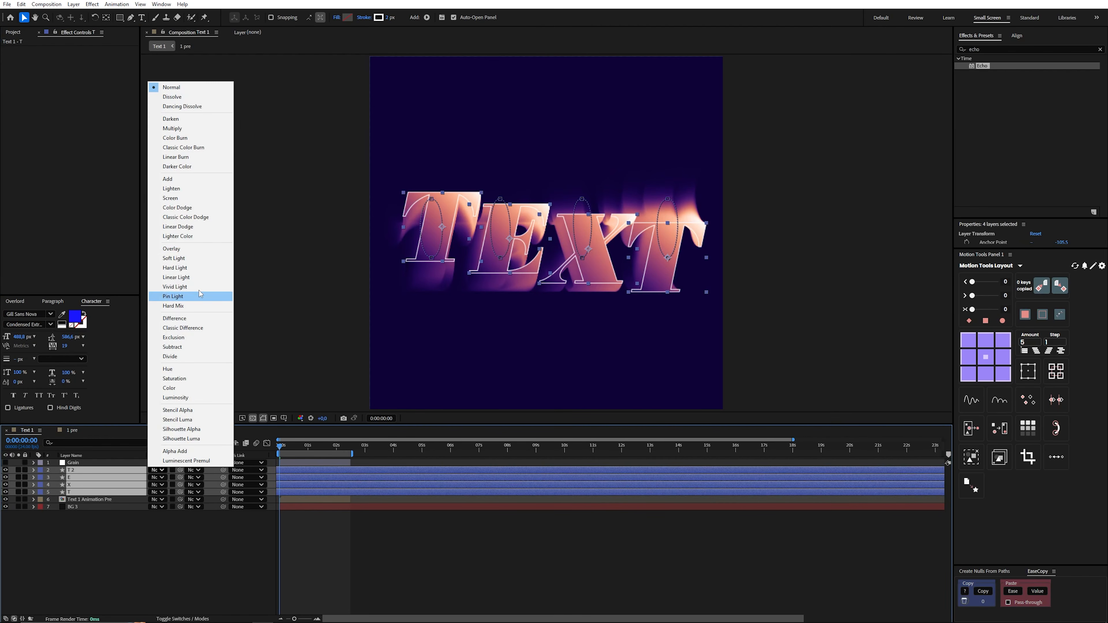
pyautogui.click(198, 249)
# - Duplicate the four outlined letter layers and give the copies a Pink label
pyautogui.hotkey('ctrl', 'd')
pyautogui.moveTo(87, 479); pyautogui.dragTo(86, 484)
pyautogui.click(39, 470)
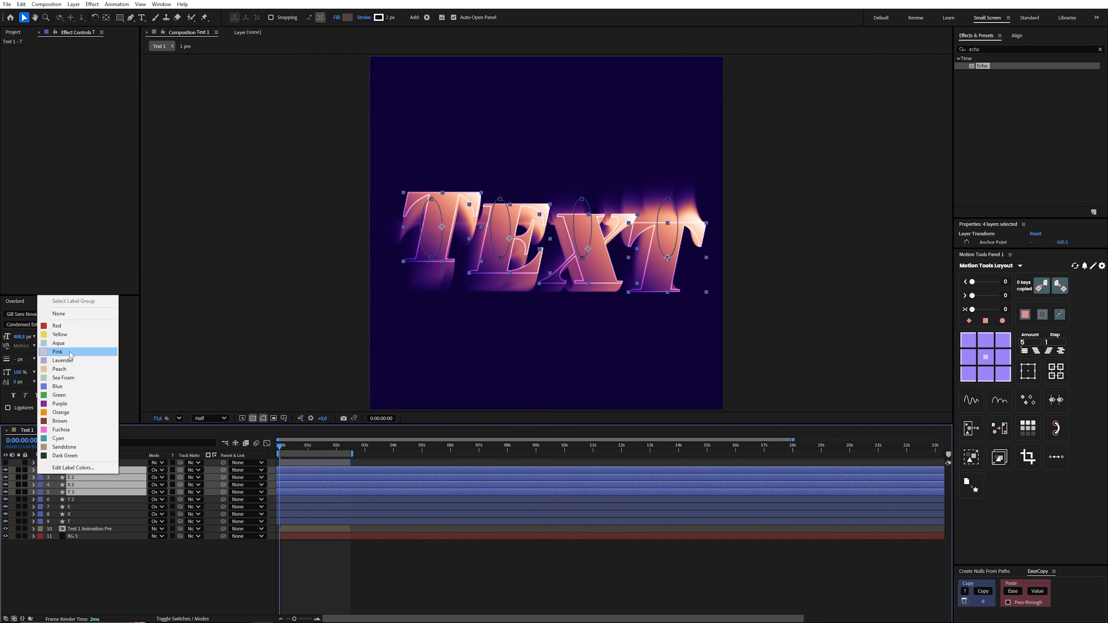
pyautogui.click(57, 355)
# - Apply Fast Box Blur to the T 4 layer with a Blur Radius of 2,0 and Repeat Edge Pixels on
pyautogui.click(985, 50)
pyautogui.write('fas')
pyautogui.click(344, 589)
pyautogui.click(70, 470)
pyautogui.moveTo(992, 111); pyautogui.dragTo(106, 73)
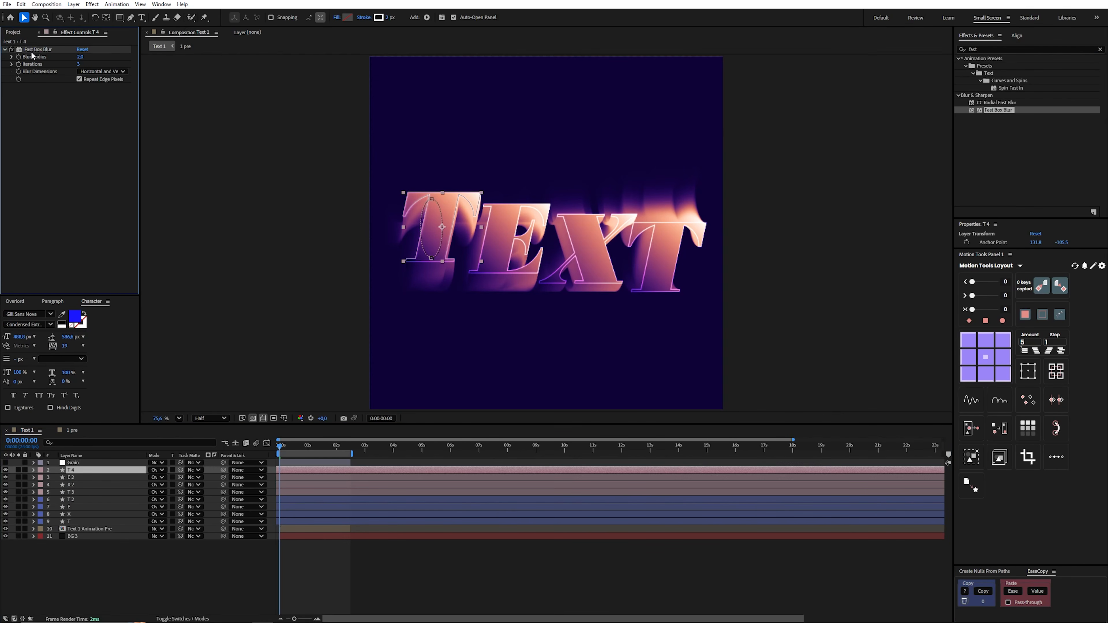
# - Copy the Fast Box Blur from T 4 to the E 2, X 2 and T 3 layers
pyautogui.click(33, 51)
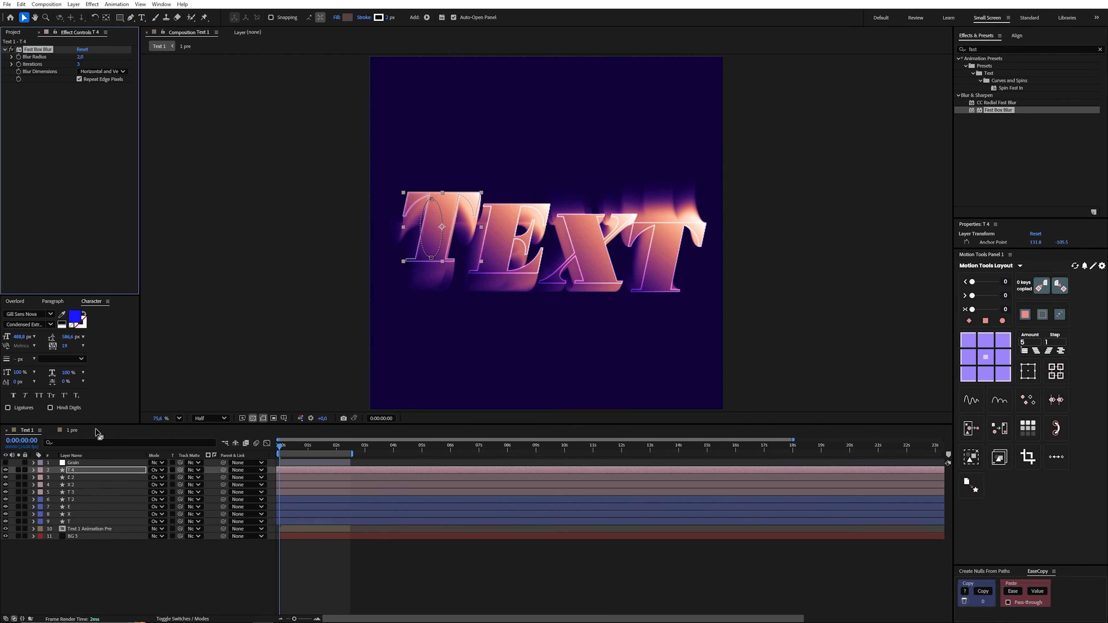
pyautogui.click(89, 477)
pyautogui.keyDown('shift'); pyautogui.click(87, 492); pyautogui.keyUp('shift')
pyautogui.hotkey('ctrl', 'v')
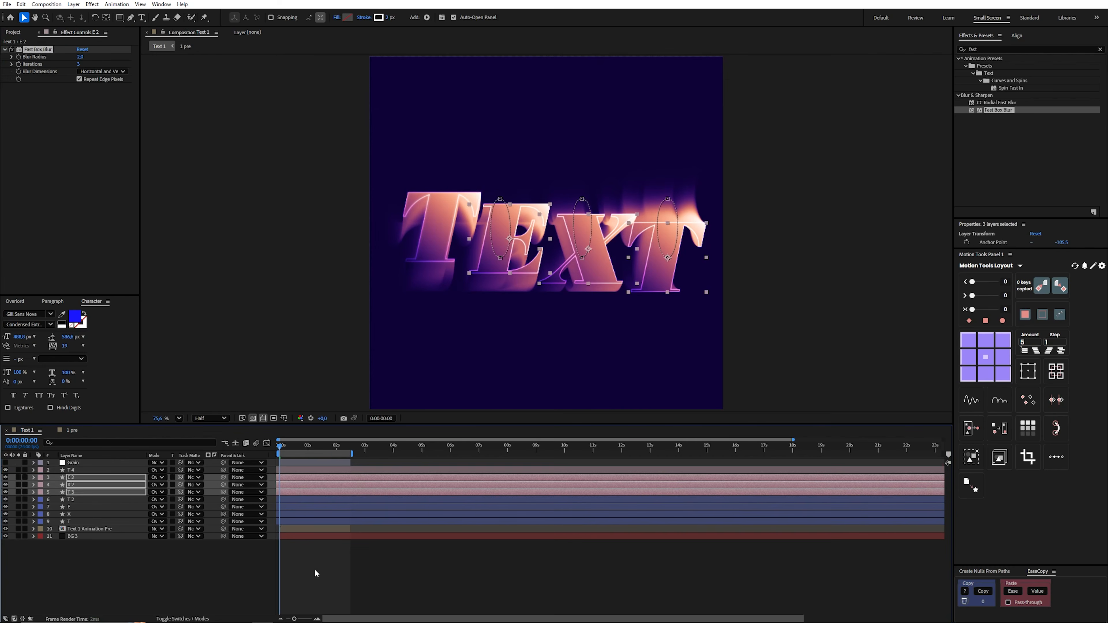
pyautogui.click(314, 571)
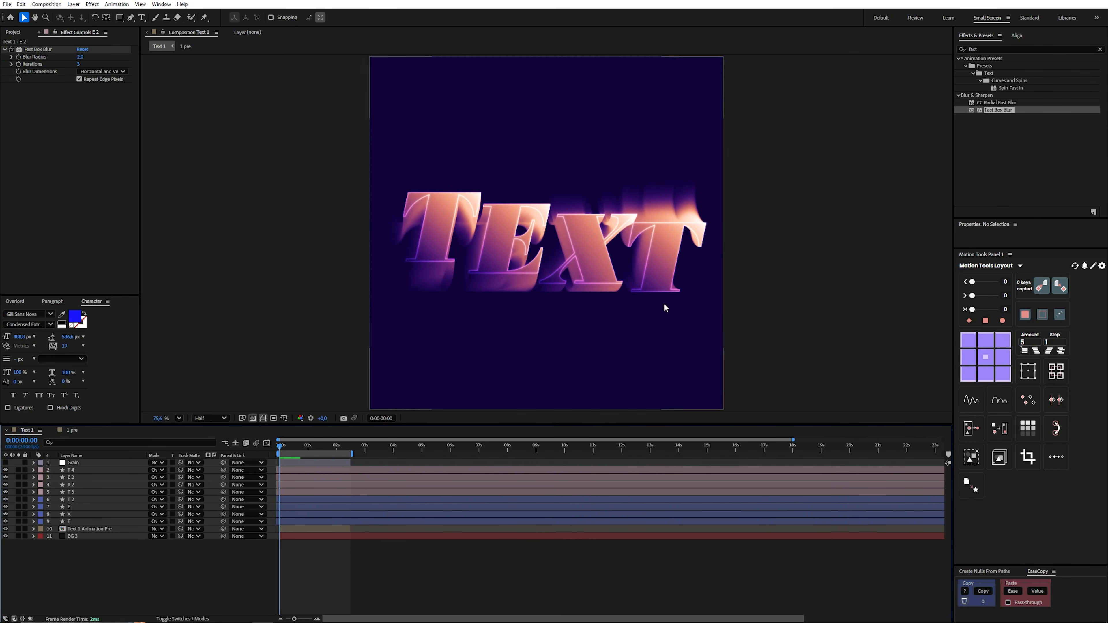
# - Turn on the visibility of the Grain layer with the Noise HLS effect
pyautogui.click(74, 463)
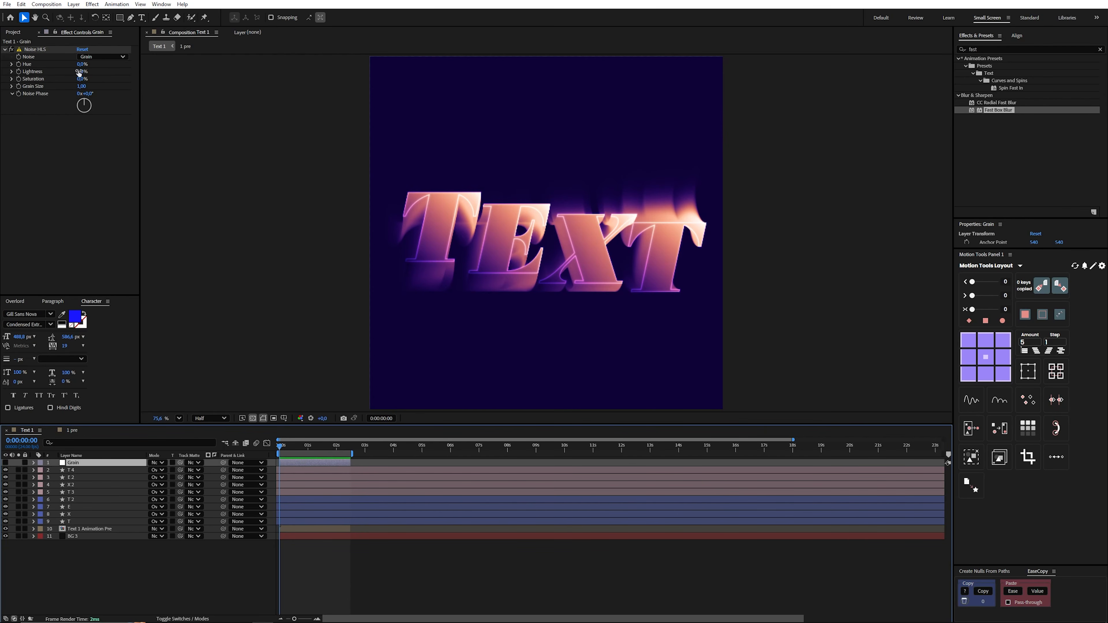
pyautogui.click(6, 463)
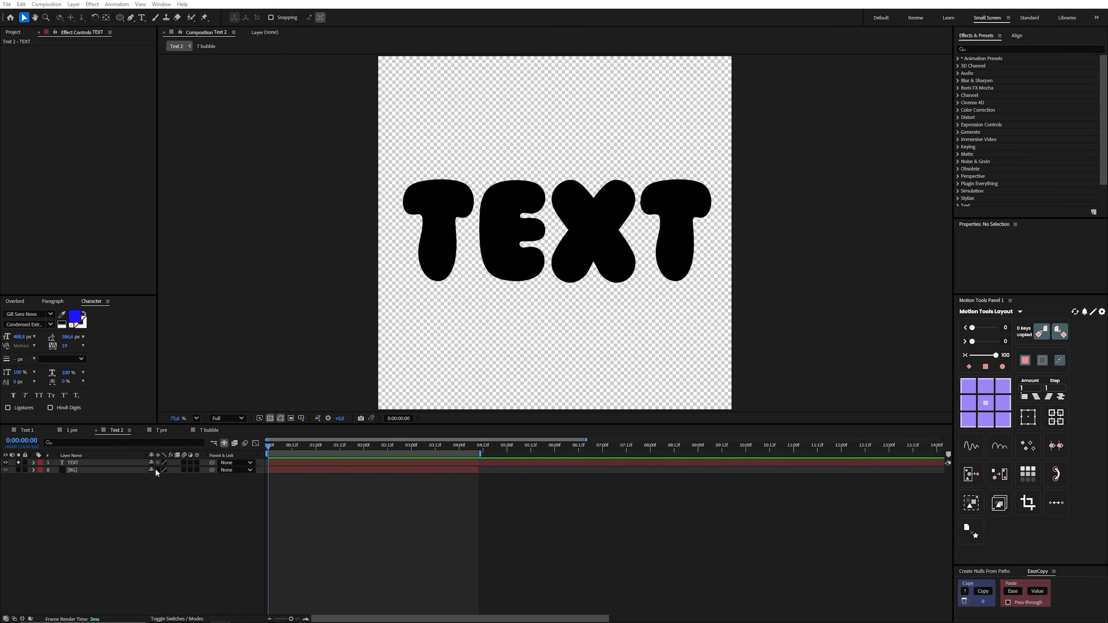
# - Convert the TEXT layer in Text 2 into separate letter shape layers and delete the original text layer
pyautogui.click(73, 462)
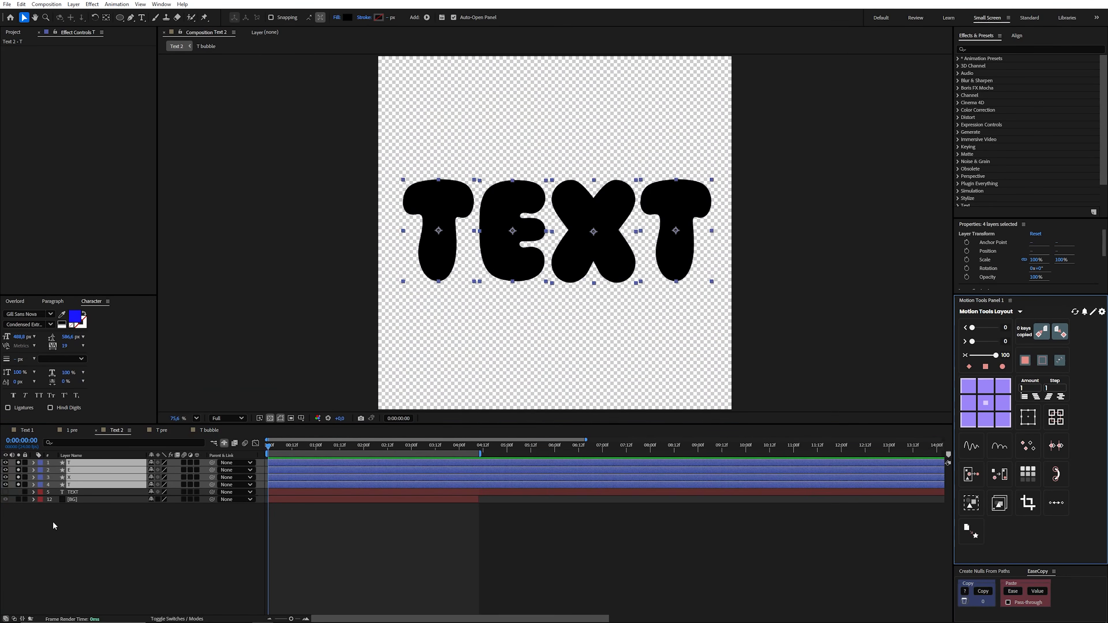
pyautogui.click(54, 526)
pyautogui.click(72, 492)
pyautogui.press('Delete')
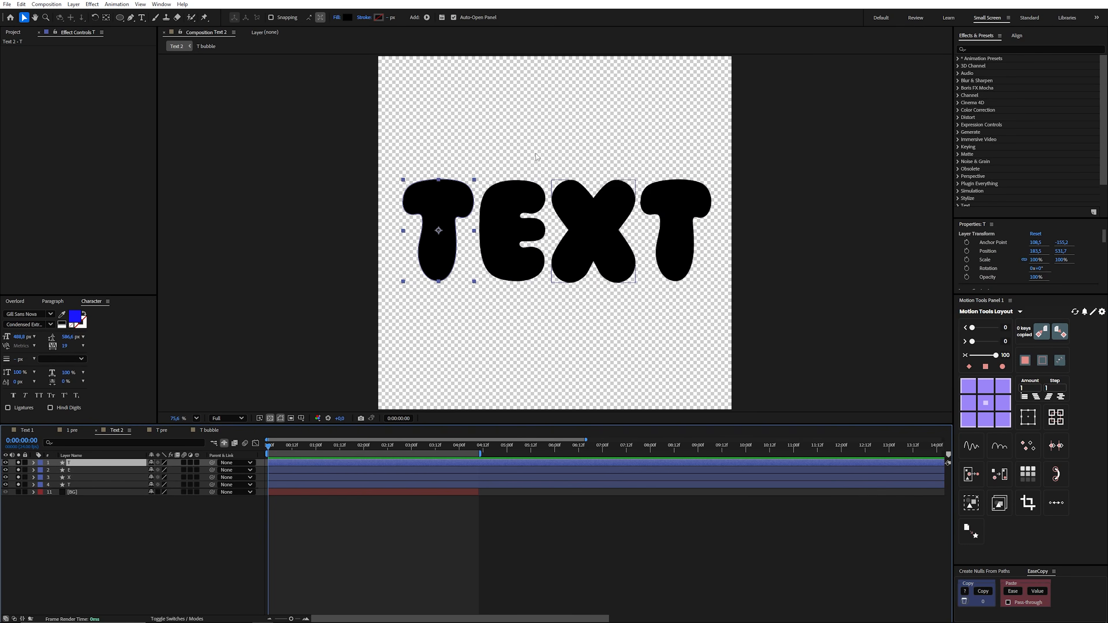
# - Pre-compose the first letter T as "T pre", crop the precomp to the letter's bounds and return to Text 2
pyautogui.hotkey('ctrl', 'shift', 'c')
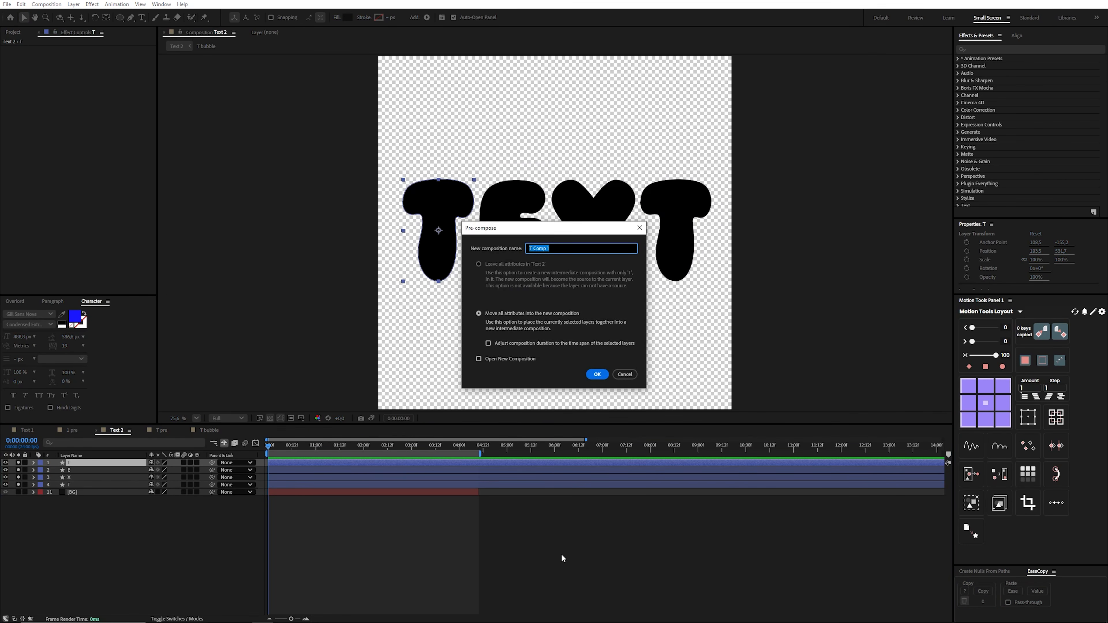
pyautogui.write('T pre')
pyautogui.press('Return')
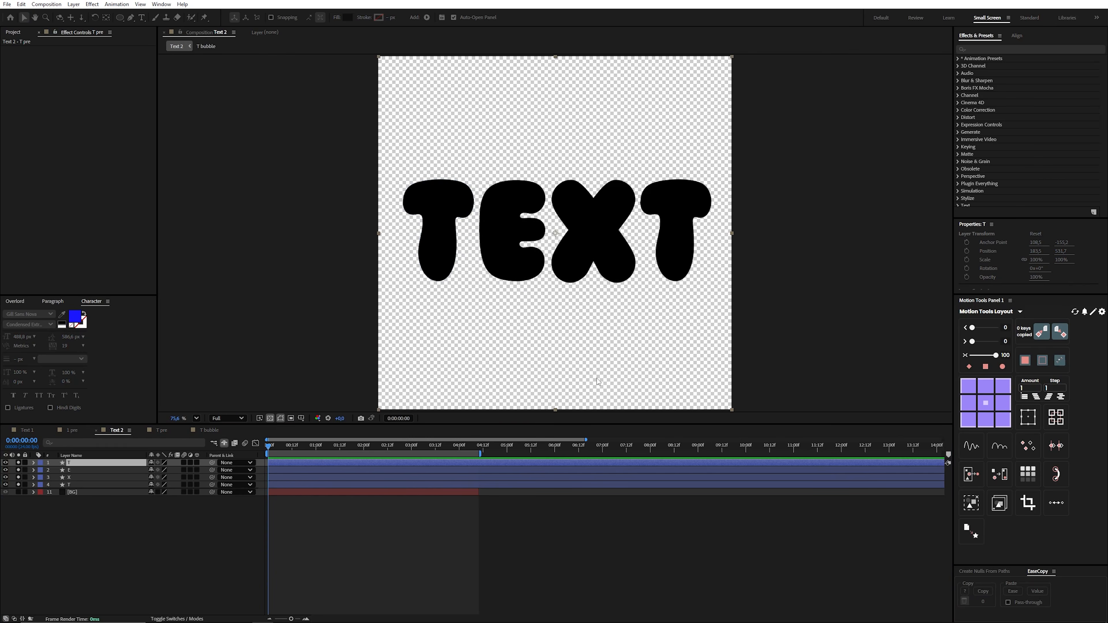
pyautogui.click(1029, 503)
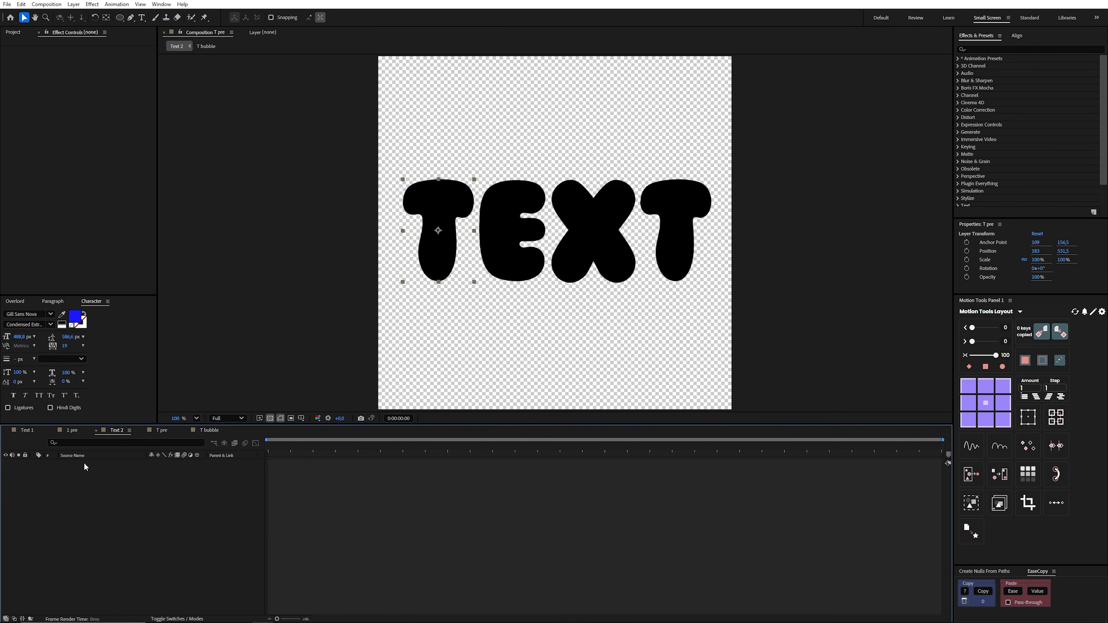
pyautogui.click(176, 46)
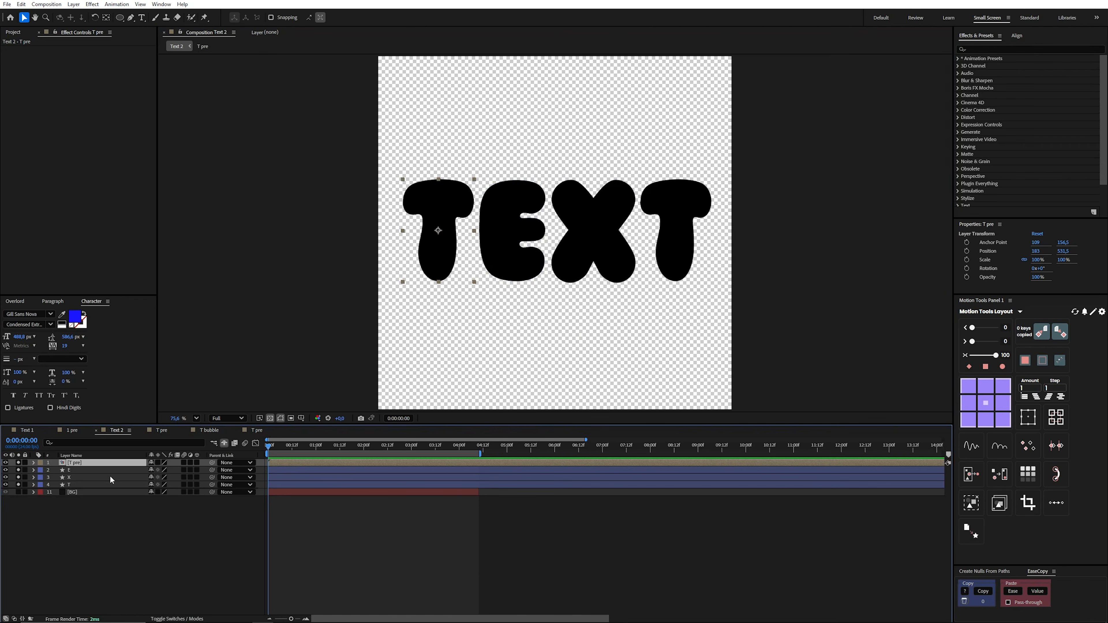
# - Pre-compose the E letter layer in Text 2 as "E pre"
pyautogui.click(73, 470)
pyautogui.hotkey('ctrl', 'shift', 'c')
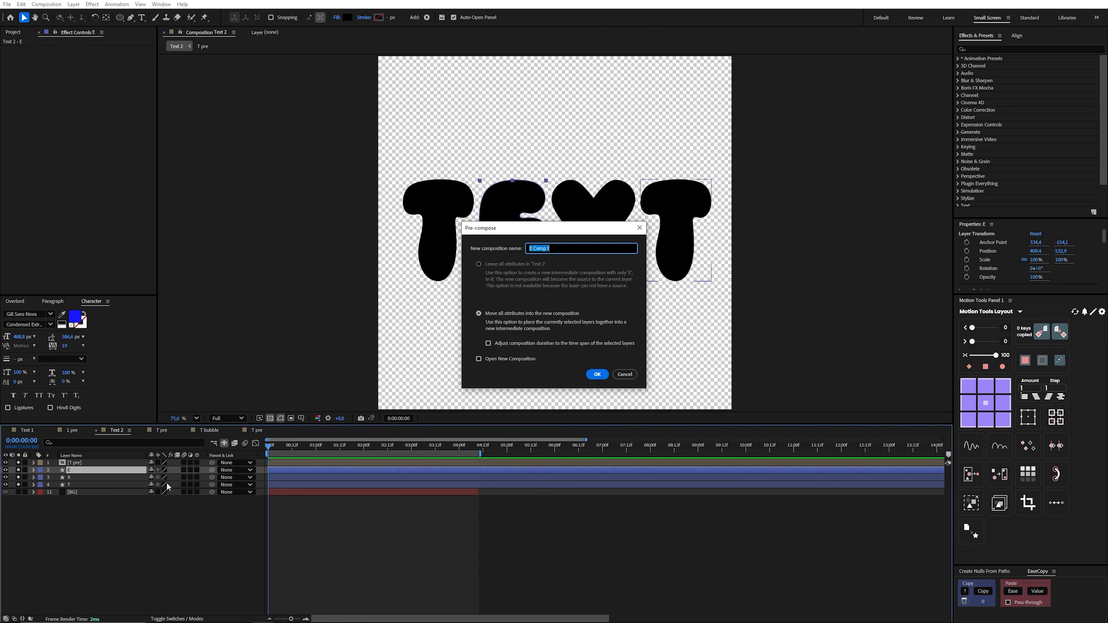
pyautogui.write('E pre')
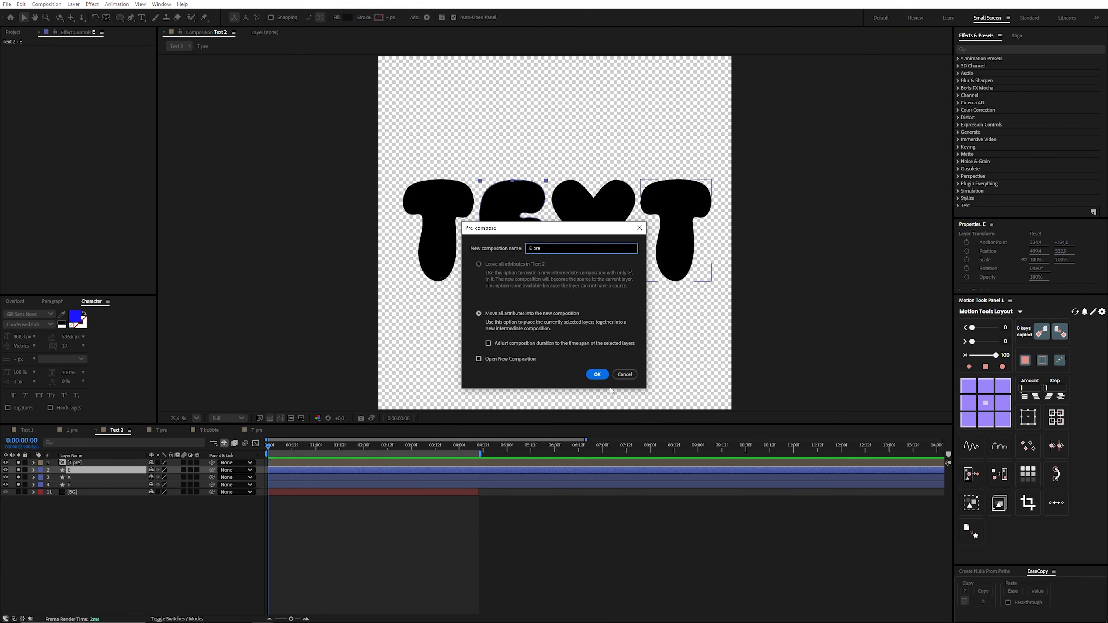
pyautogui.click(598, 375)
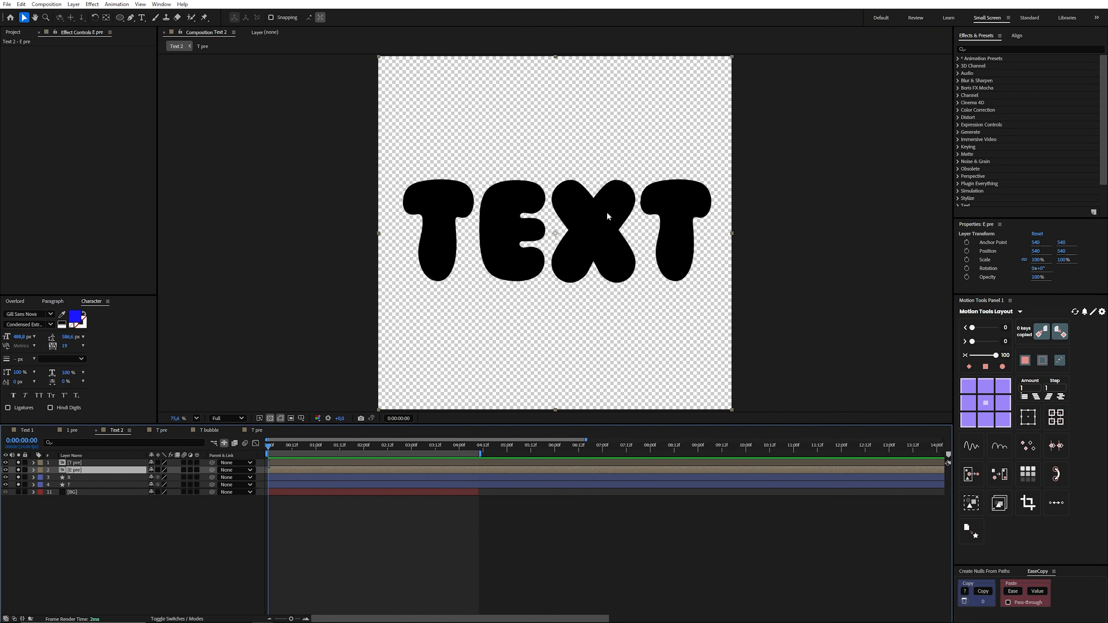
# - Crop the E pre composition to the letter's bounds and move the cropped E back between the T and X in Text 2
pyautogui.doubleClick(75, 471)
pyautogui.click(291, 419)
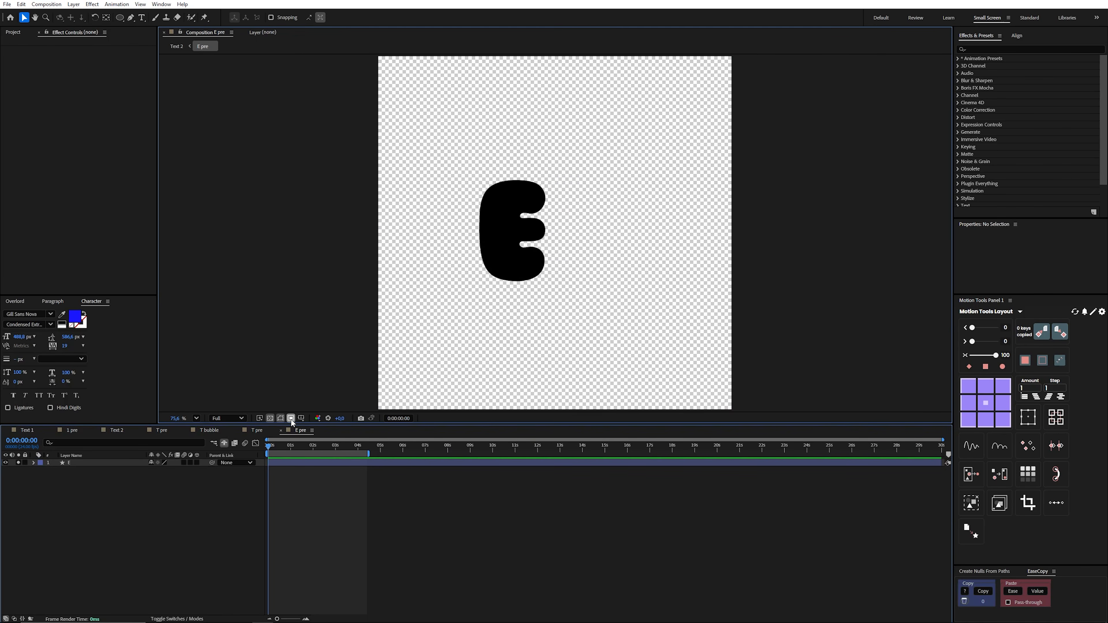
pyautogui.moveTo(476, 176); pyautogui.dragTo(550, 284)
pyautogui.click(46, 4)
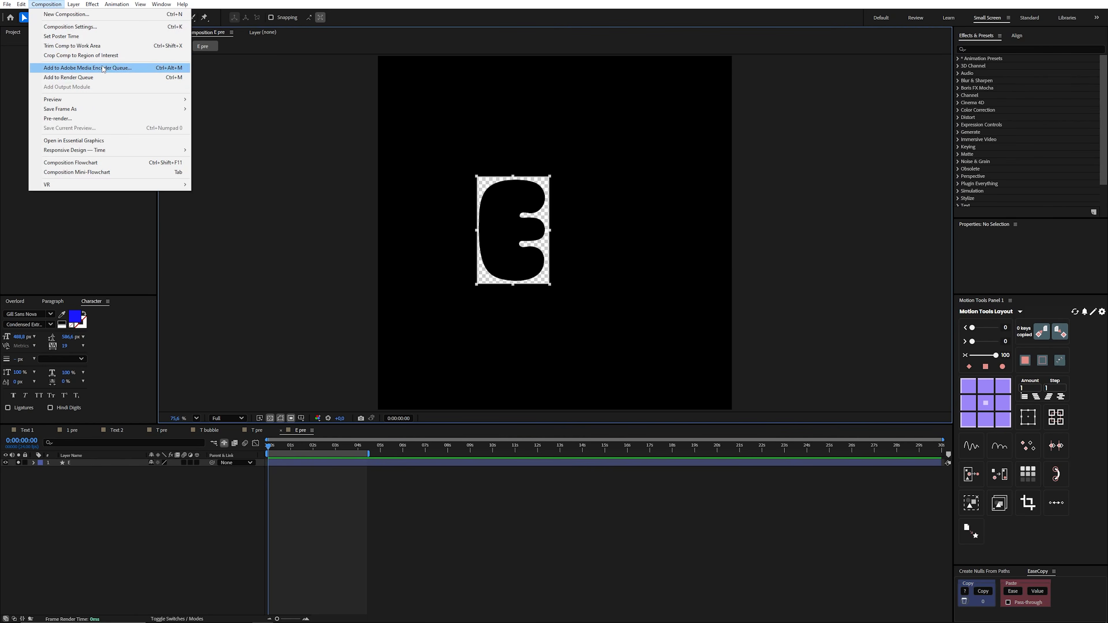
pyautogui.click(101, 56)
pyautogui.click(176, 46)
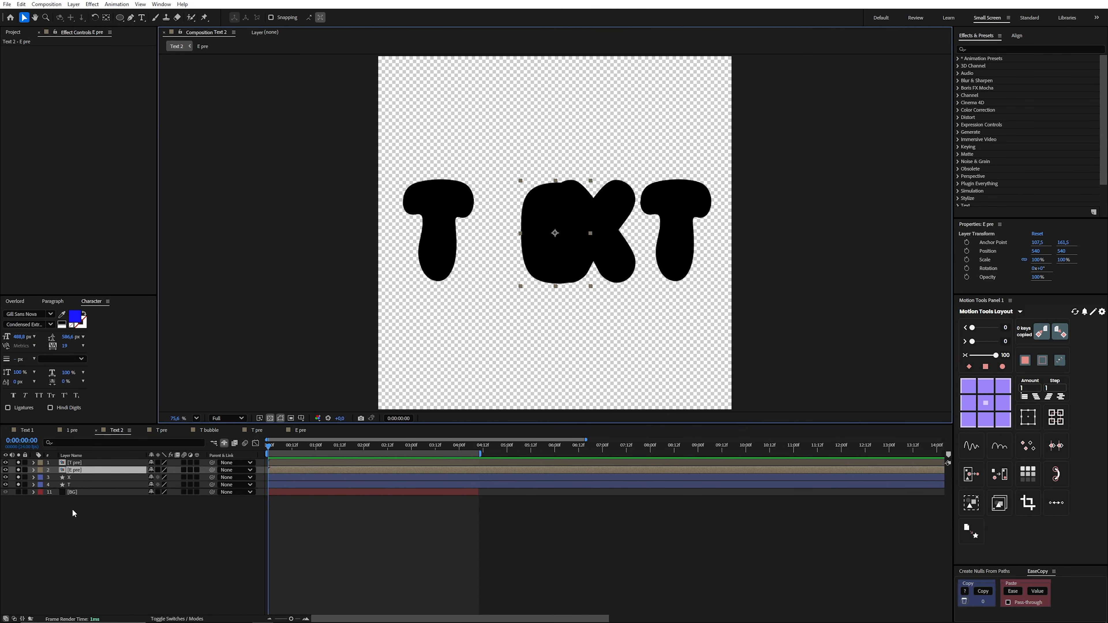
pyautogui.moveTo(550, 233); pyautogui.dragTo(510, 233)
# - Undo the move, crop and pre-composition of the E so it is a plain shape layer again
pyautogui.hotkey('ctrl', 'z')
pyautogui.hotkey('ctrl', 'z')
pyautogui.hotkey('ctrl', 'z')
pyautogui.hotkey('ctrl', 'z')
pyautogui.hotkey('ctrl', 'z')
pyautogui.hotkey('ctrl', 'z')
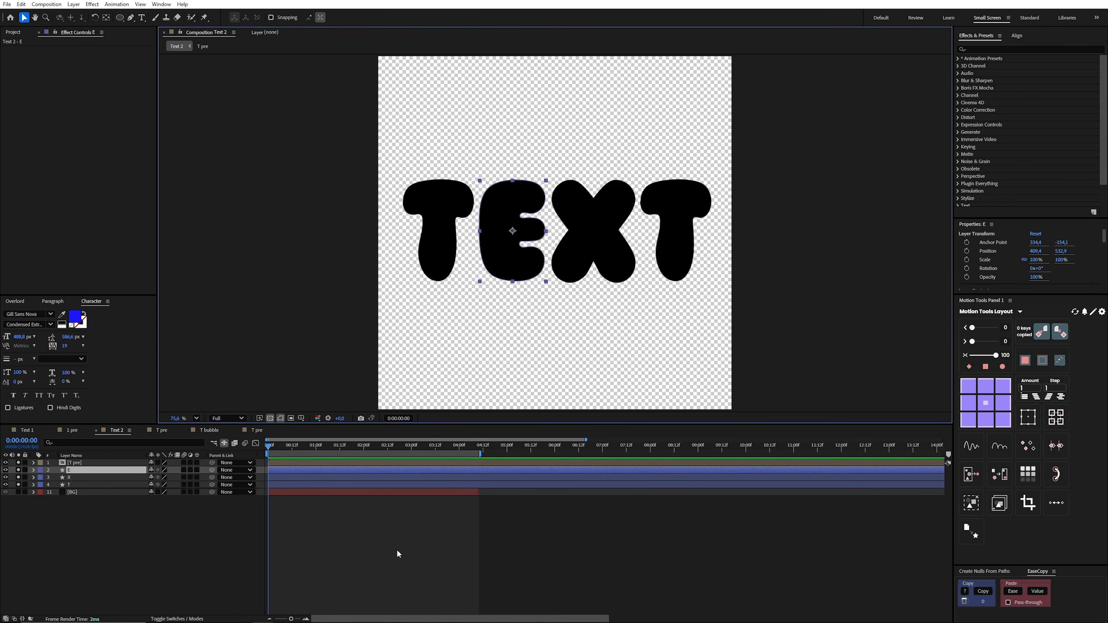
# - Open the T pre composition and set the T shape's fill color to white (FFFFFF)
pyautogui.click(101, 463)
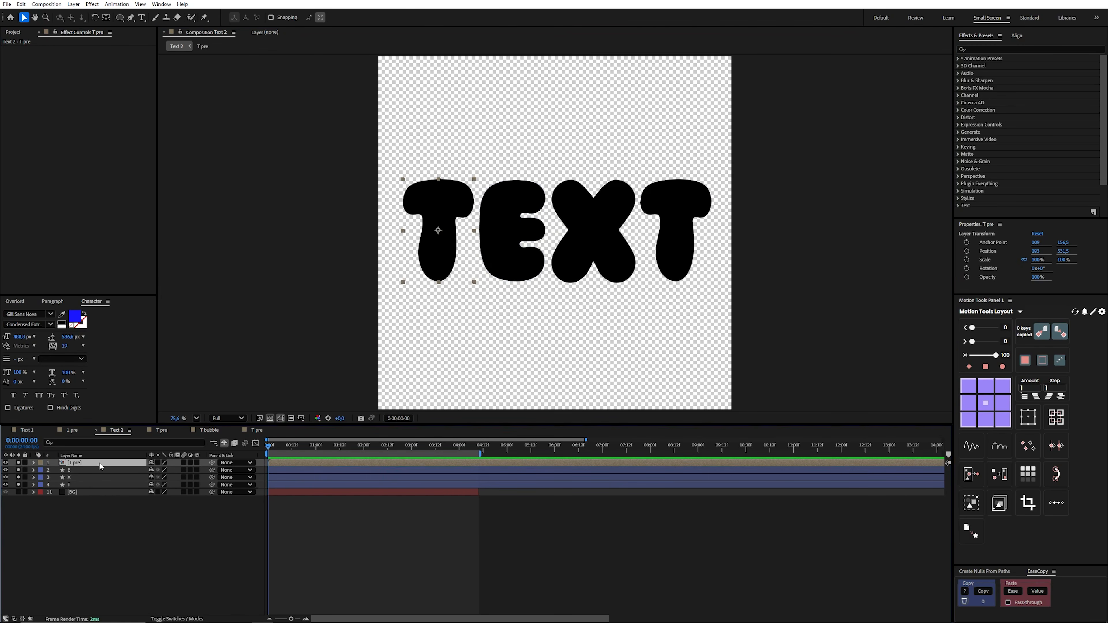
pyautogui.doubleClick(73, 462)
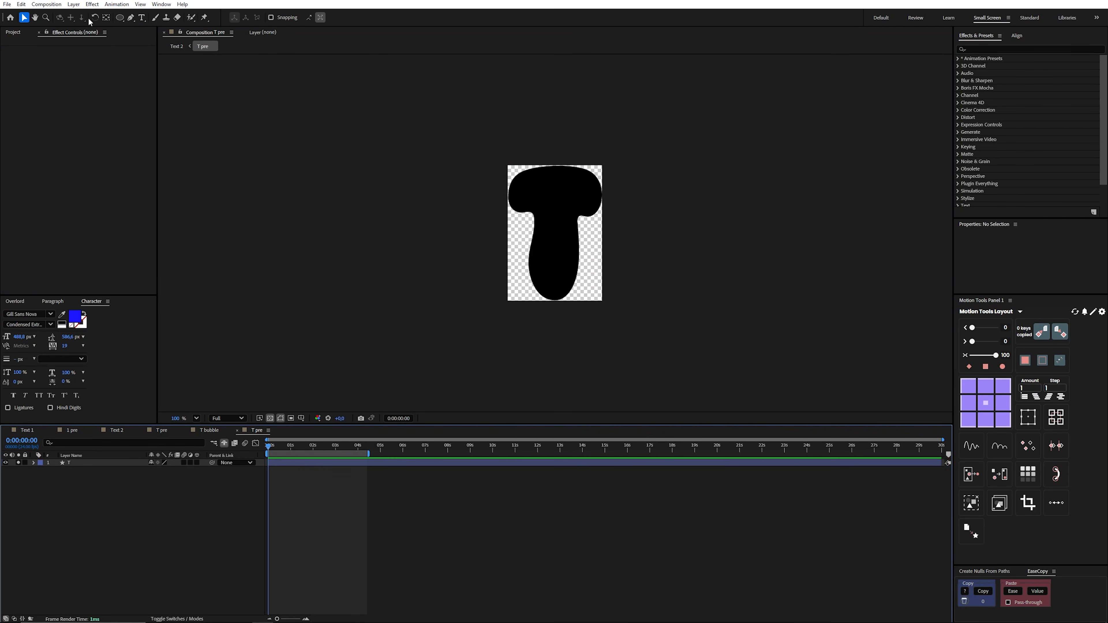
pyautogui.click(510, 194)
pyautogui.click(349, 18)
pyautogui.moveTo(577, 364); pyautogui.dragTo(579, 238)
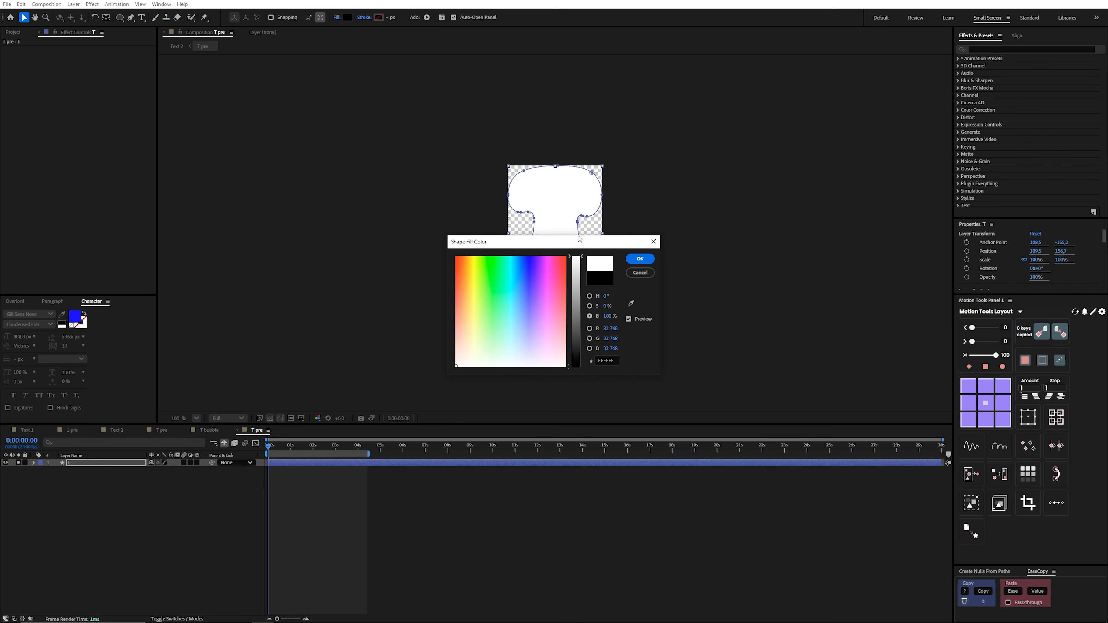
pyautogui.click(640, 258)
# - Add an Inner Glow layer style to the T layer and set its color to black (000000)
pyautogui.rightClick(72, 466)
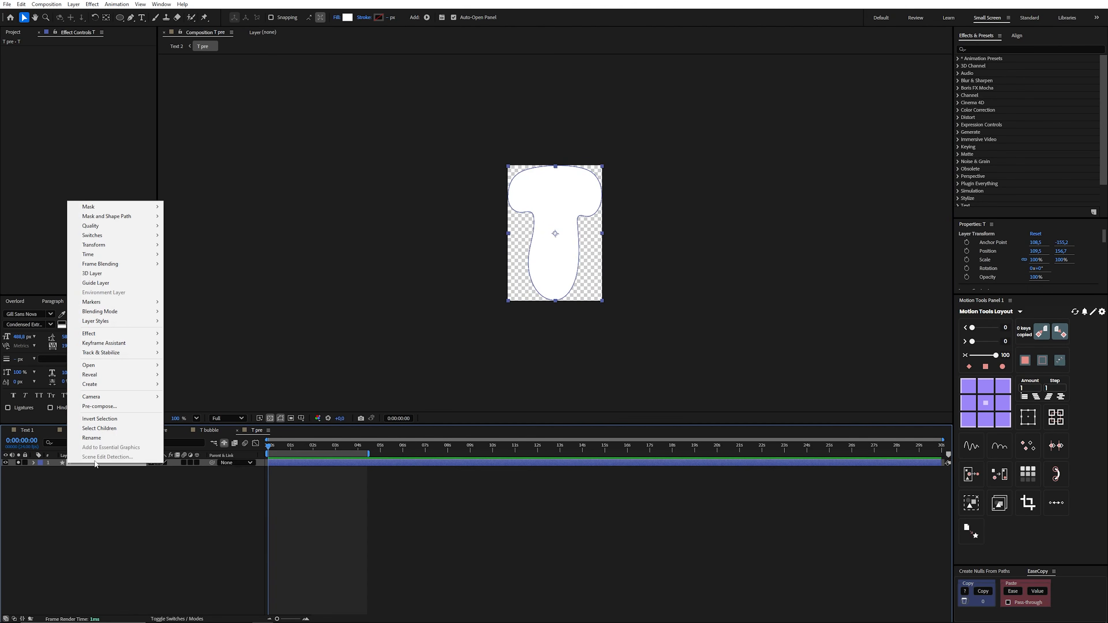
pyautogui.moveTo(133, 322)
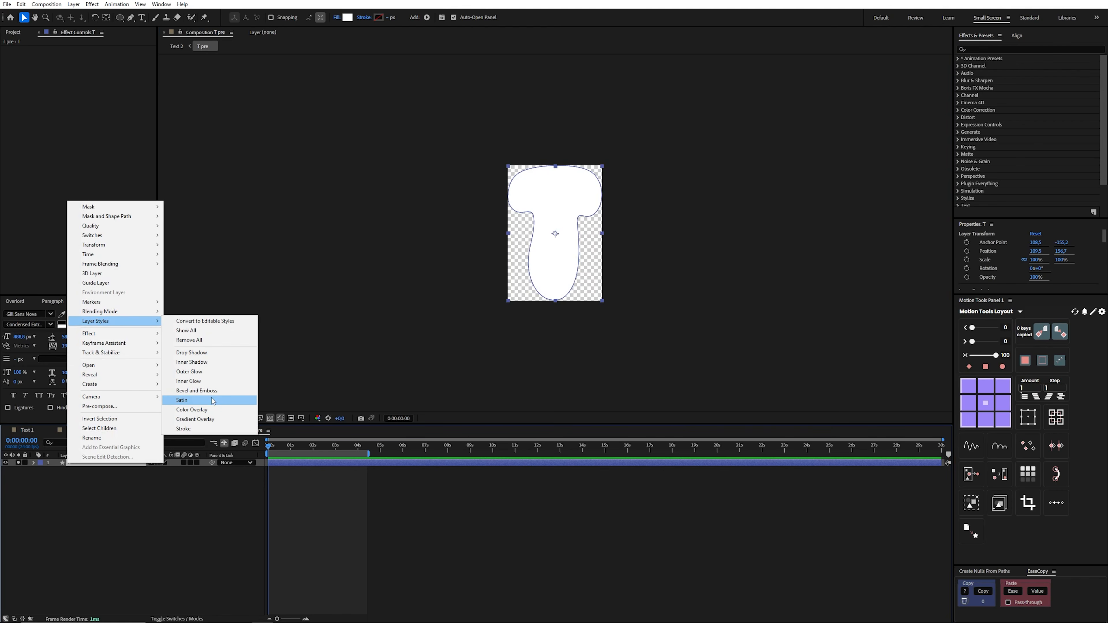
pyautogui.click(214, 382)
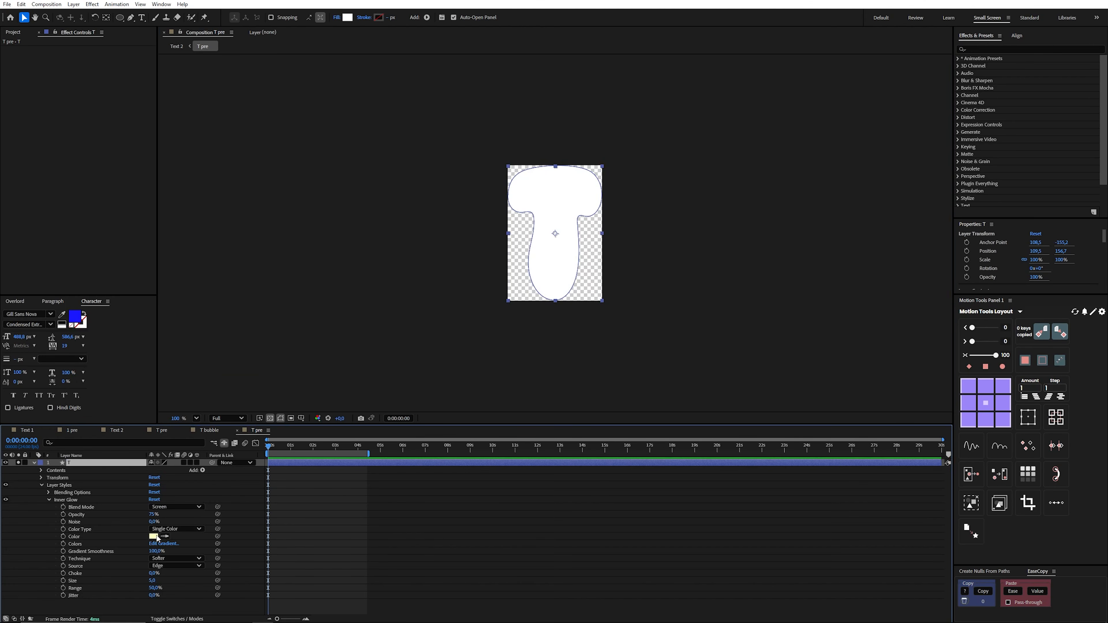
pyautogui.click(153, 537)
pyautogui.moveTo(575, 370); pyautogui.dragTo(571, 388)
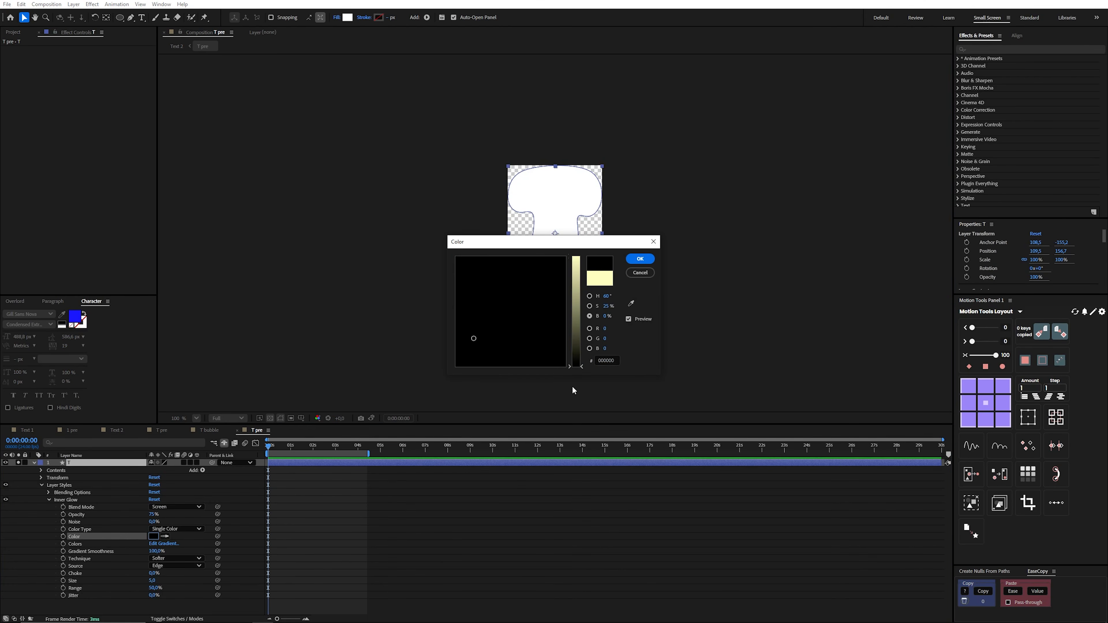
pyautogui.click(640, 259)
# - Set the T layer's Inner Glow blend mode to Normal and its opacity to 85%
pyautogui.click(174, 509)
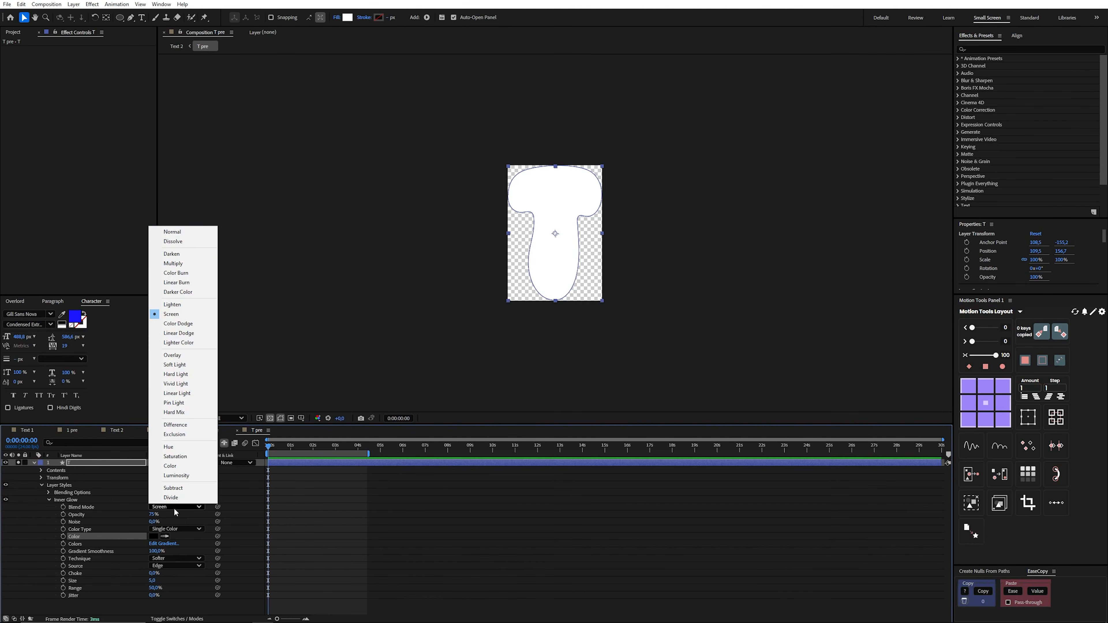
pyautogui.click(172, 232)
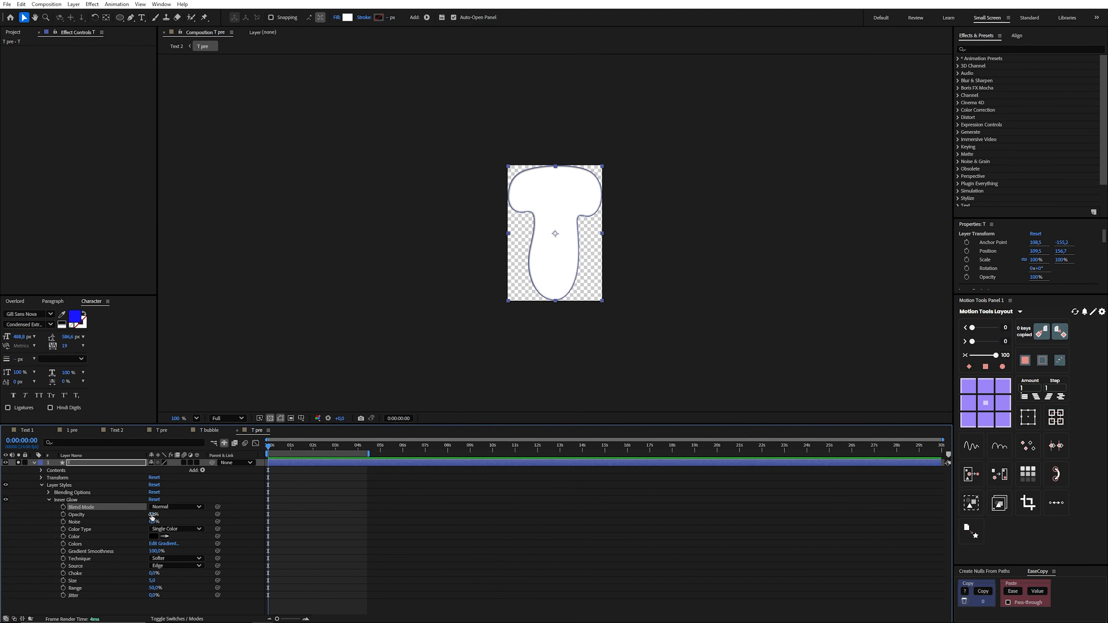
pyautogui.click(152, 515)
pyautogui.write('85')
pyautogui.press('Return')
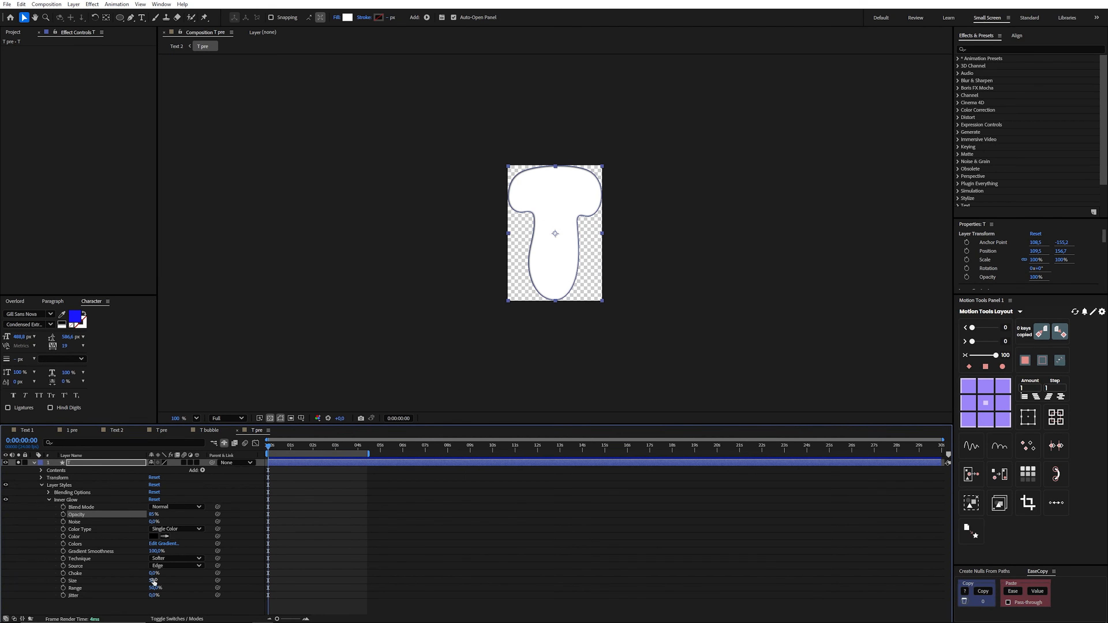
# - Set the Inner Glow range to 91%, choke to 22% and size to 53, and collapse the layer's properties
pyautogui.moveTo(152, 581); pyautogui.dragTo(167, 580)
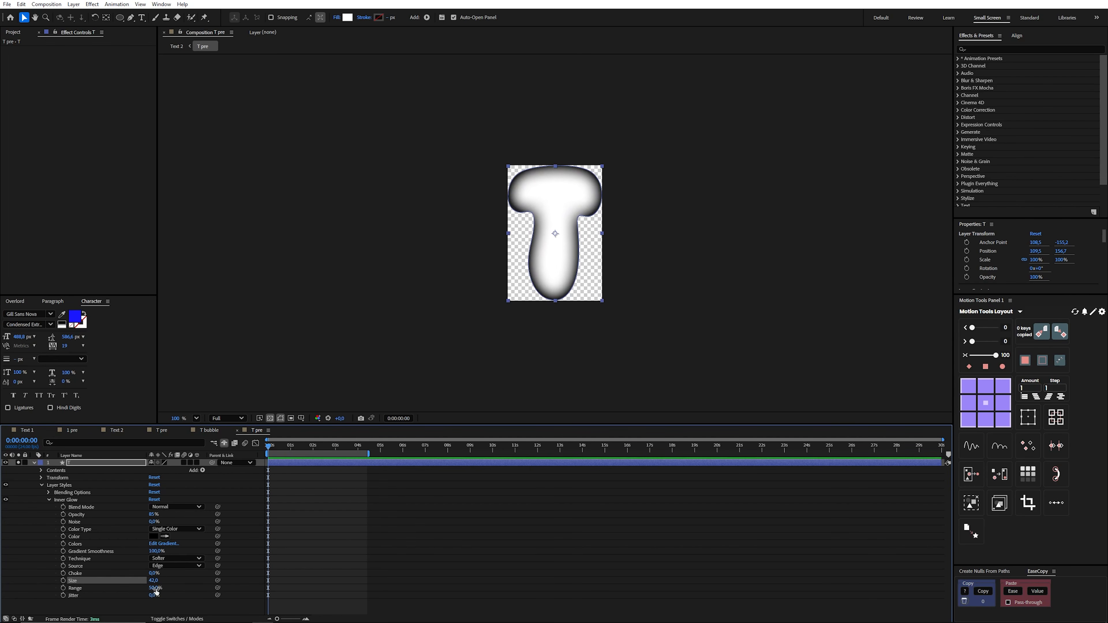
pyautogui.moveTo(152, 588); pyautogui.dragTo(325, 581)
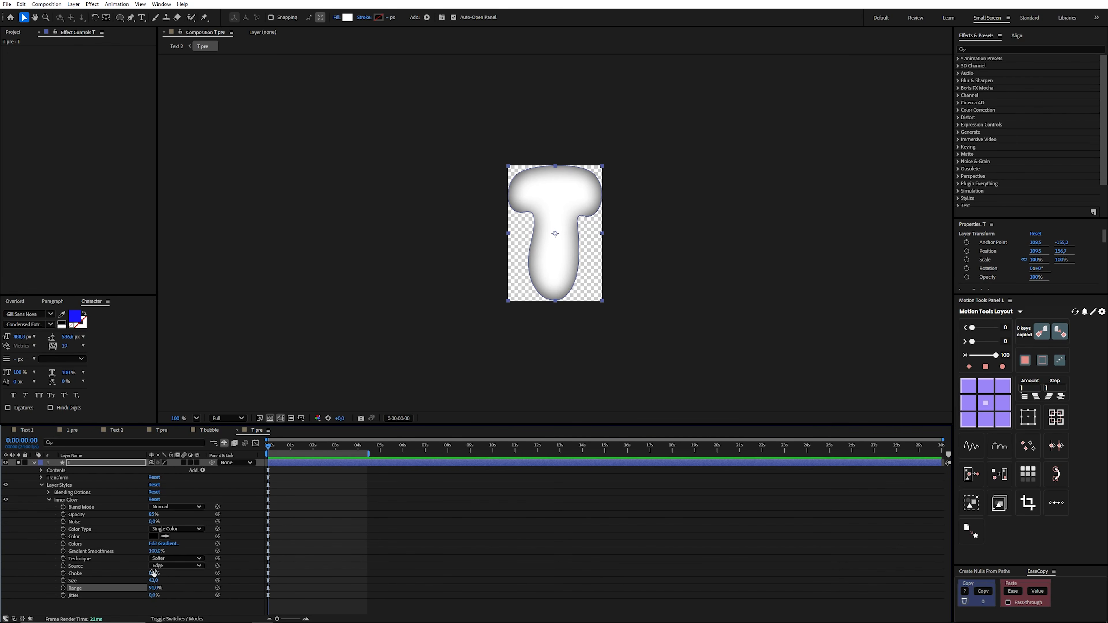
pyautogui.moveTo(153, 573); pyautogui.dragTo(160, 572)
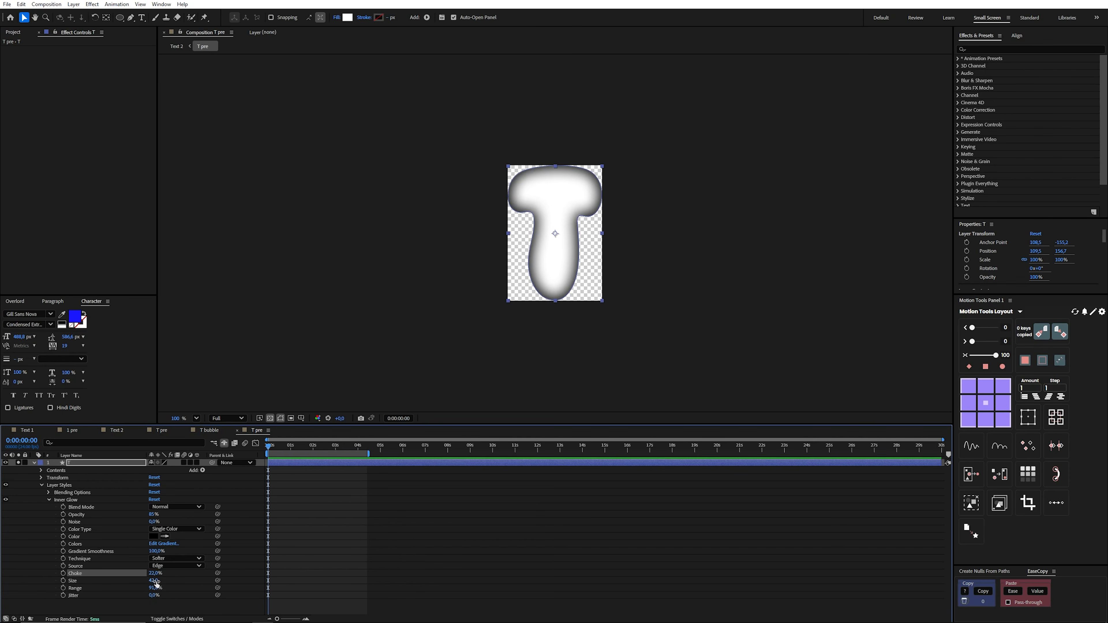
pyautogui.moveTo(154, 581); pyautogui.dragTo(159, 580)
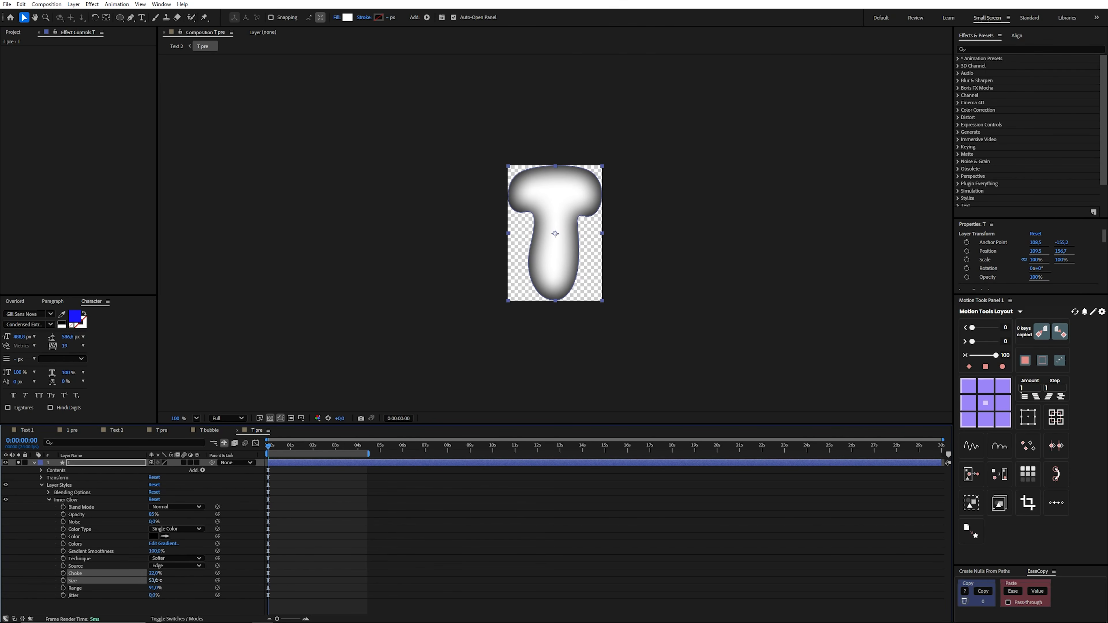
pyautogui.click(319, 537)
pyautogui.press('u')
pyautogui.click(354, 521)
# - Draw a small flat white ellipse on the right part of the T's crossbar and convert it to a Bezier path
pyautogui.click(119, 17)
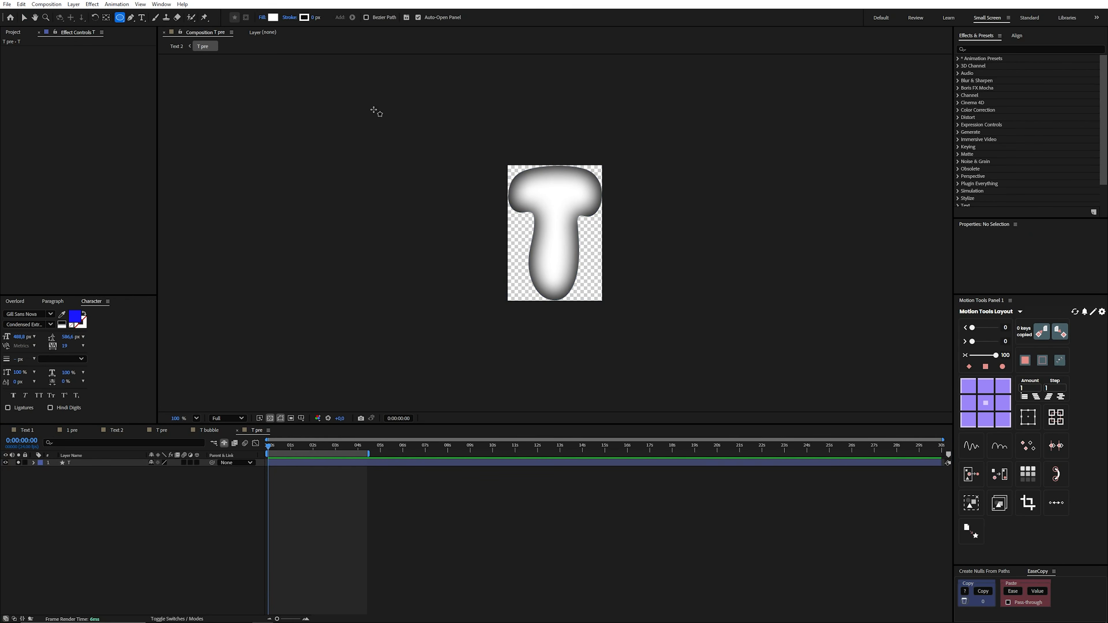
pyautogui.moveTo(551, 182); pyautogui.dragTo(589, 190)
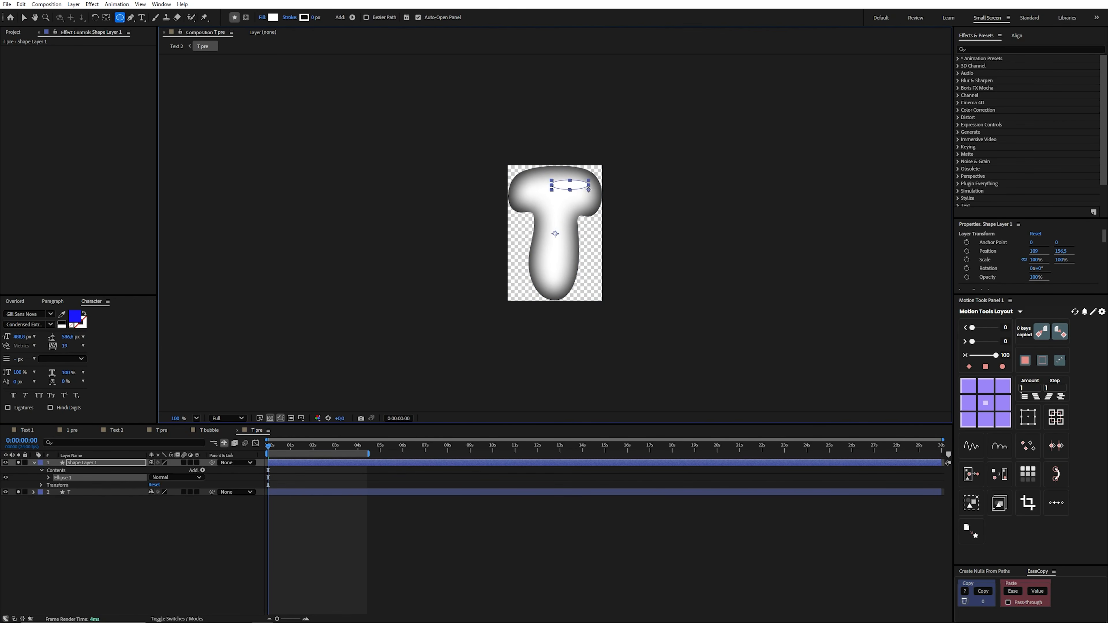
pyautogui.click(48, 480)
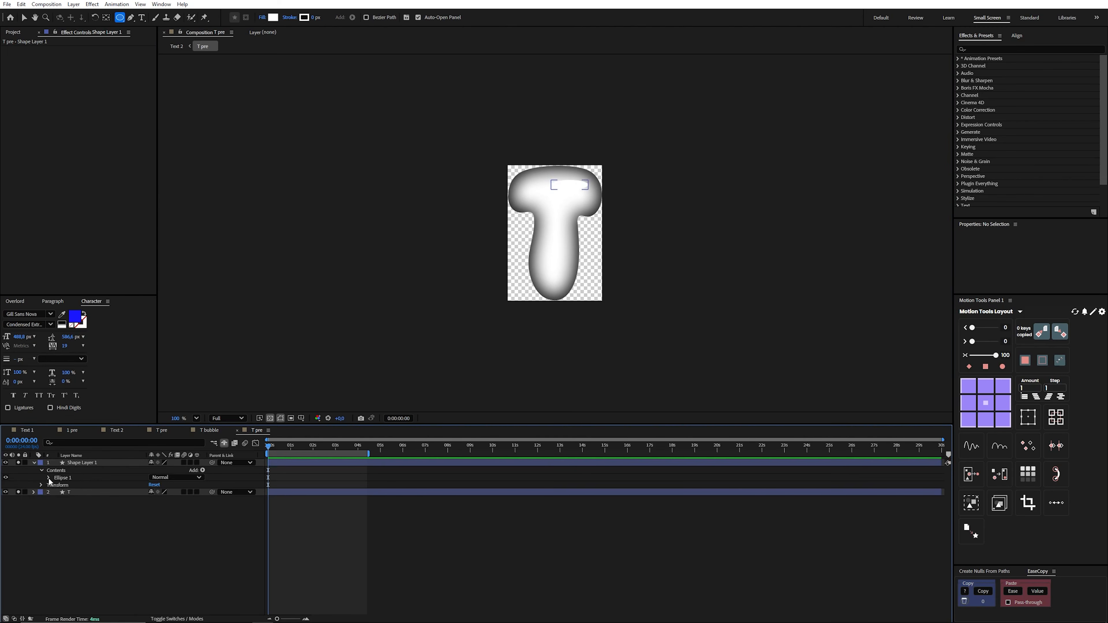
pyautogui.click(48, 478)
pyautogui.rightClick(80, 485)
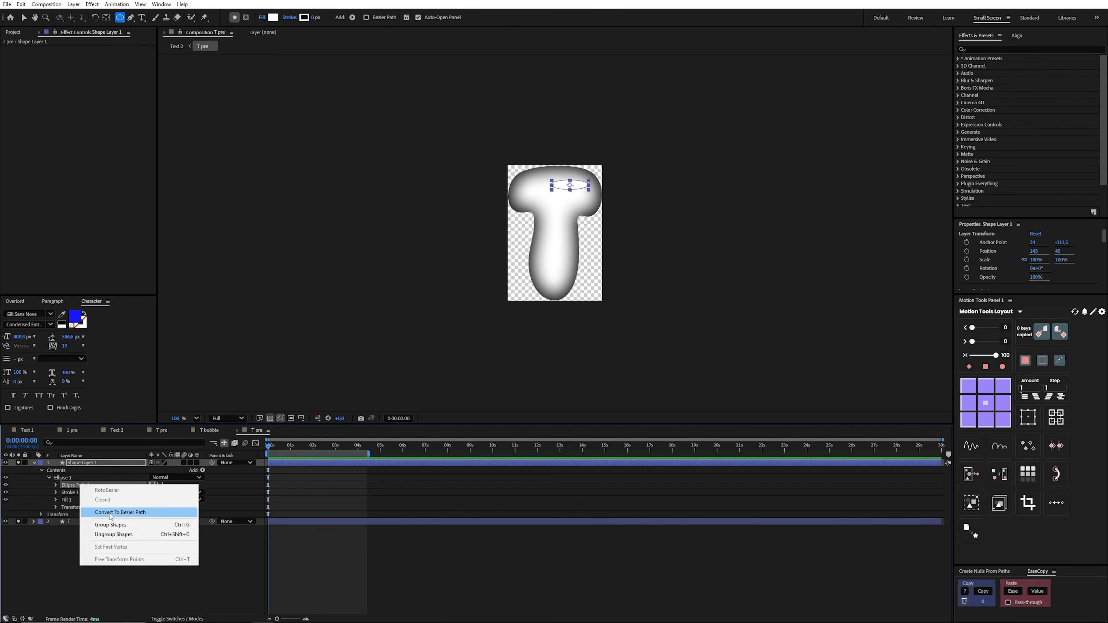
pyautogui.click(110, 513)
# - Reshape the ellipse path by lengthening the curve handles at both ends, giving the highlight blunter, rounded ends
pyautogui.scroll(4, 566, 188)
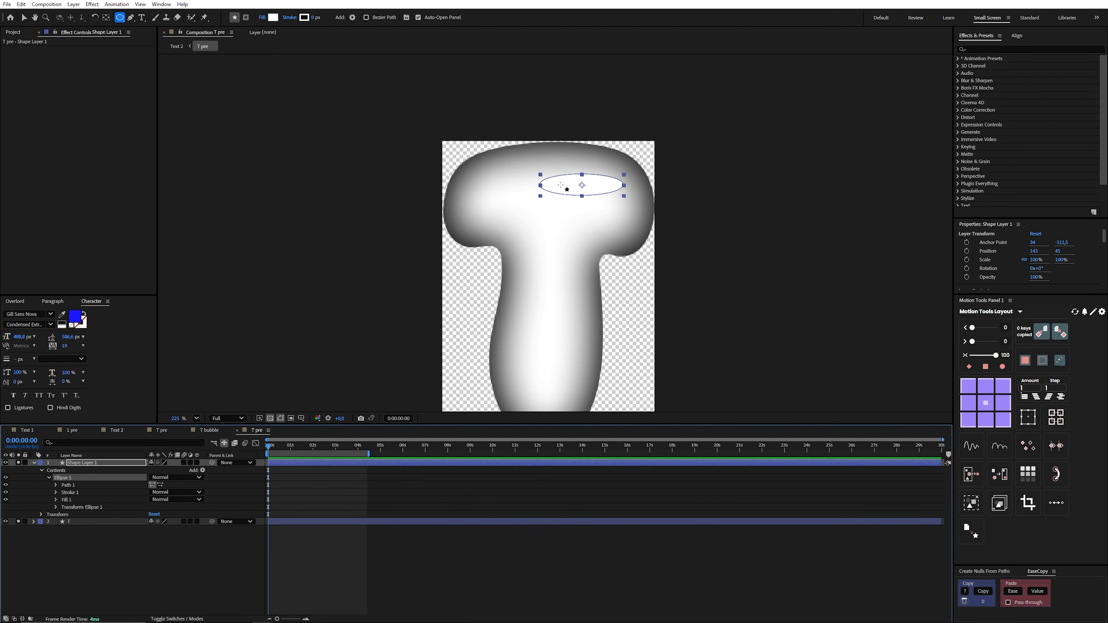
pyautogui.press('v')
pyautogui.click(68, 485)
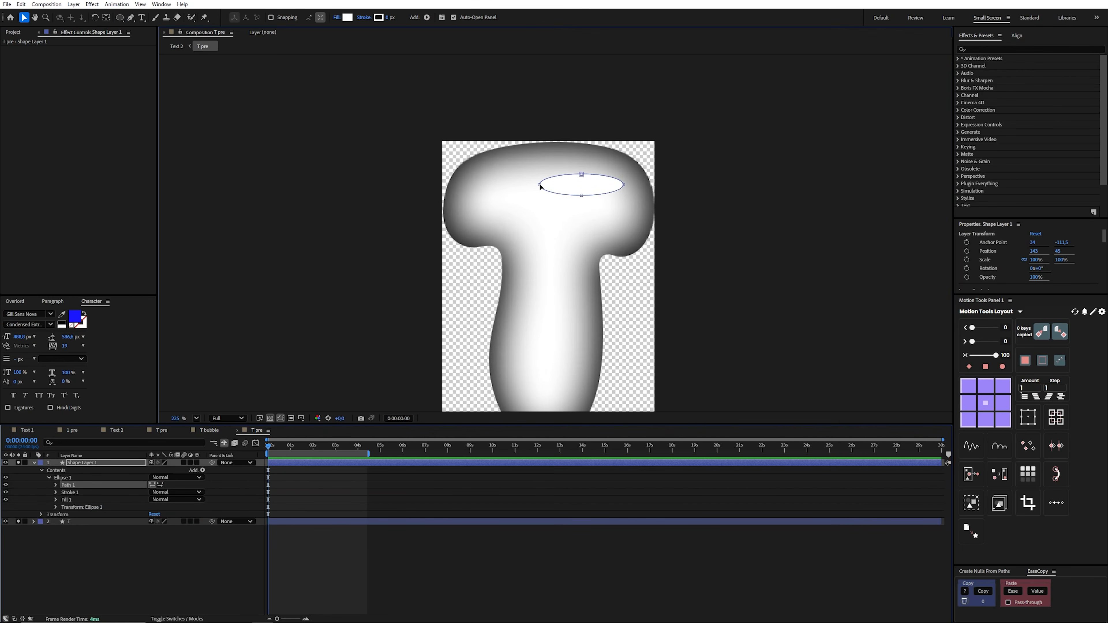
pyautogui.scroll(1, 537, 185)
pyautogui.click(540, 185)
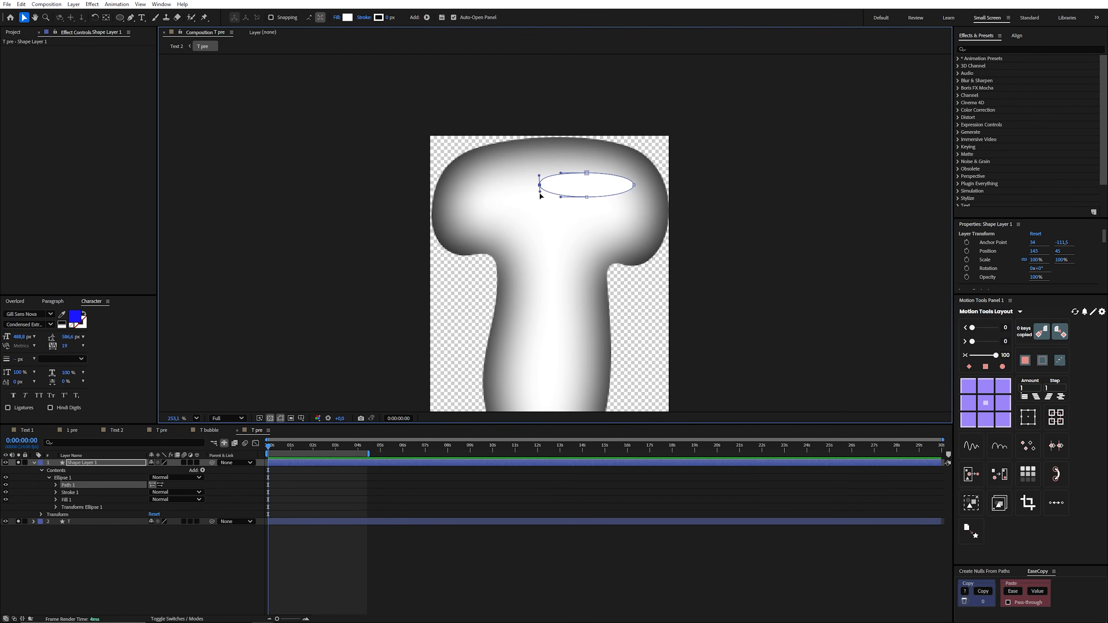
pyautogui.click(635, 186)
pyautogui.moveTo(635, 197); pyautogui.dragTo(635, 198)
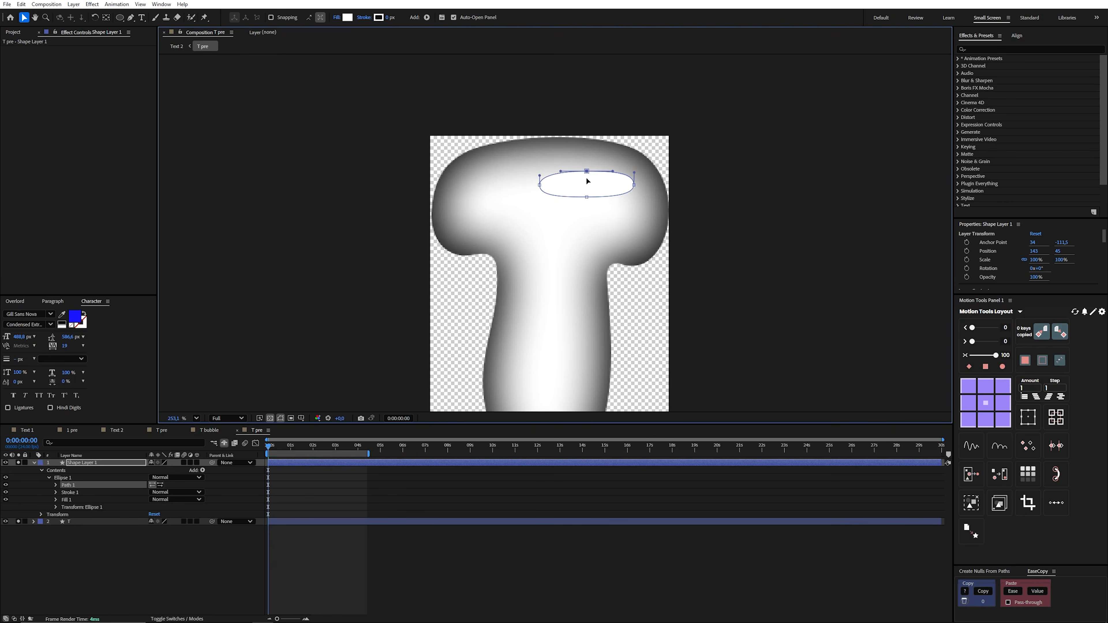
# - Rotate the crossbar highlight about 5° clockwise and nudge it to follow the T's rounded upper edge
pyautogui.click(325, 464)
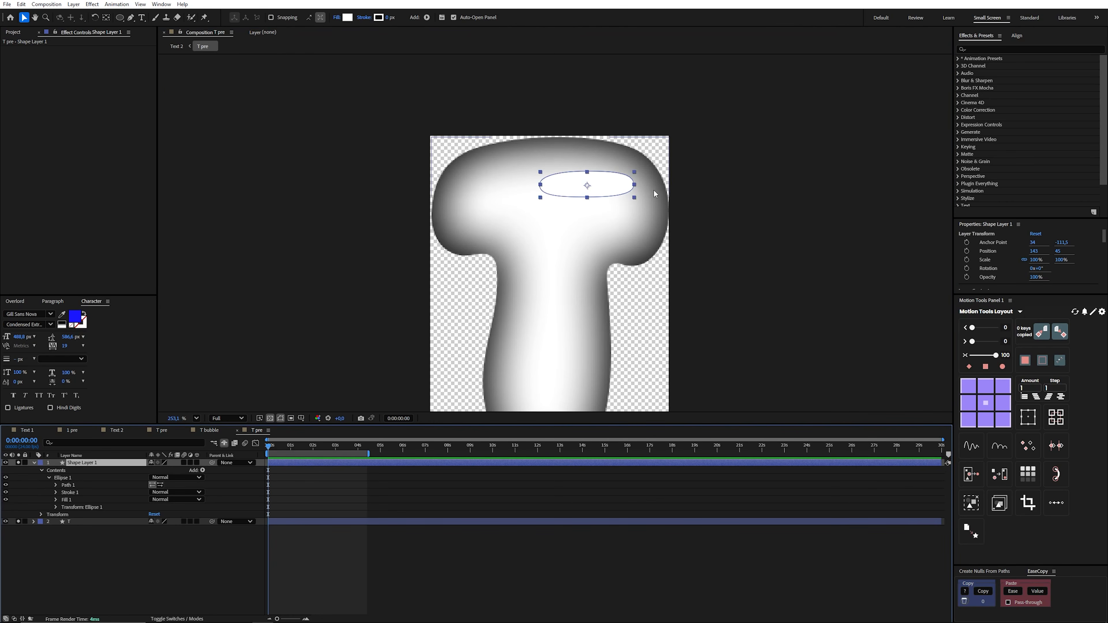
pyautogui.press('w')
pyautogui.moveTo(622, 187); pyautogui.dragTo(611, 185)
pyautogui.press('v')
pyautogui.moveTo(736, 280); pyautogui.dragTo(675, 219)
# - Duplicate the highlight layer, move the copy onto the T's stem and rotate it to about 94° so it stands upright
pyautogui.click(310, 468)
pyautogui.click(311, 465)
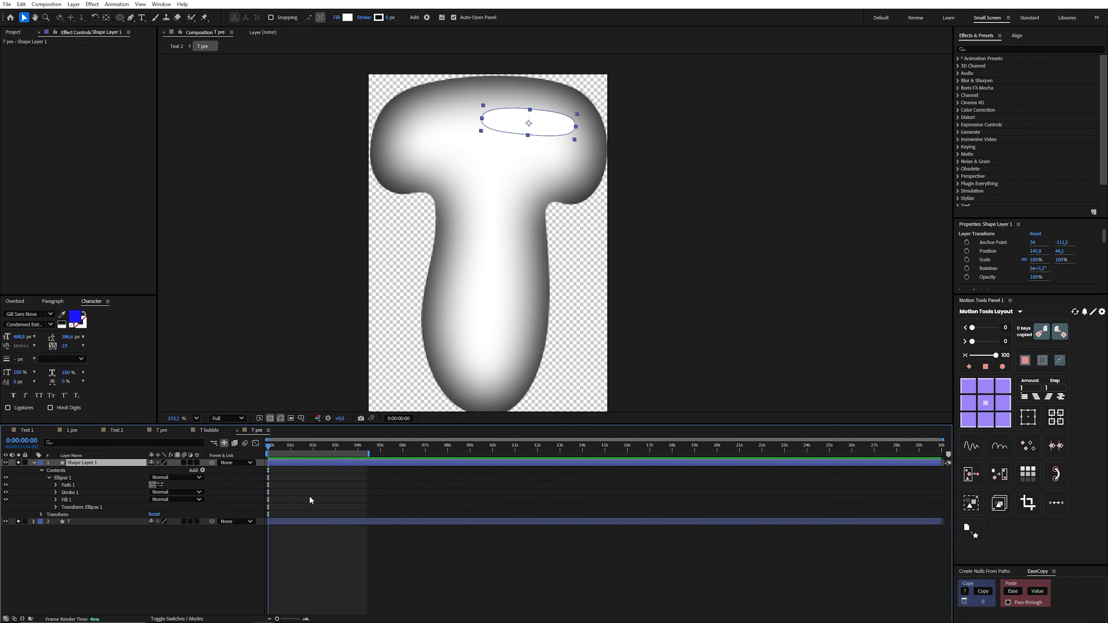
pyautogui.hotkey('ctrl', 'd')
pyautogui.moveTo(550, 129); pyautogui.dragTo(503, 351)
pyautogui.press('w')
pyautogui.moveTo(506, 321); pyautogui.dragTo(511, 329)
# - Unlink the stem highlight's scale dimensions and adjust its X scale independently
pyautogui.press('s')
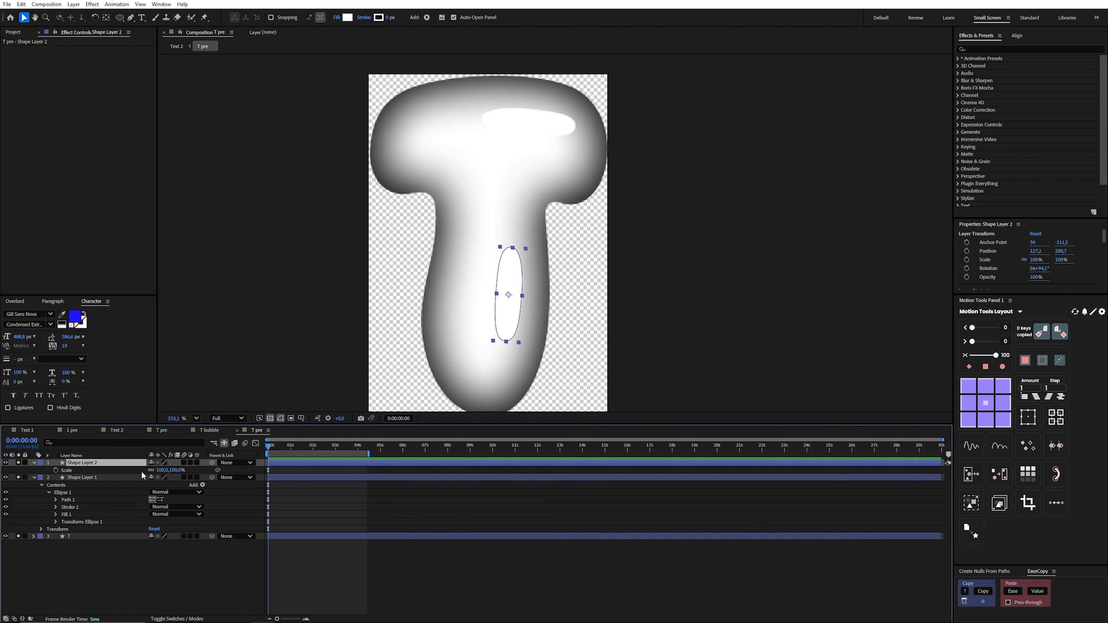
pyautogui.click(150, 470)
pyautogui.moveTo(163, 470); pyautogui.dragTo(174, 471)
# - Return to the Text 2 composition and delete the T pre, E, X and T letter layers
pyautogui.click(116, 430)
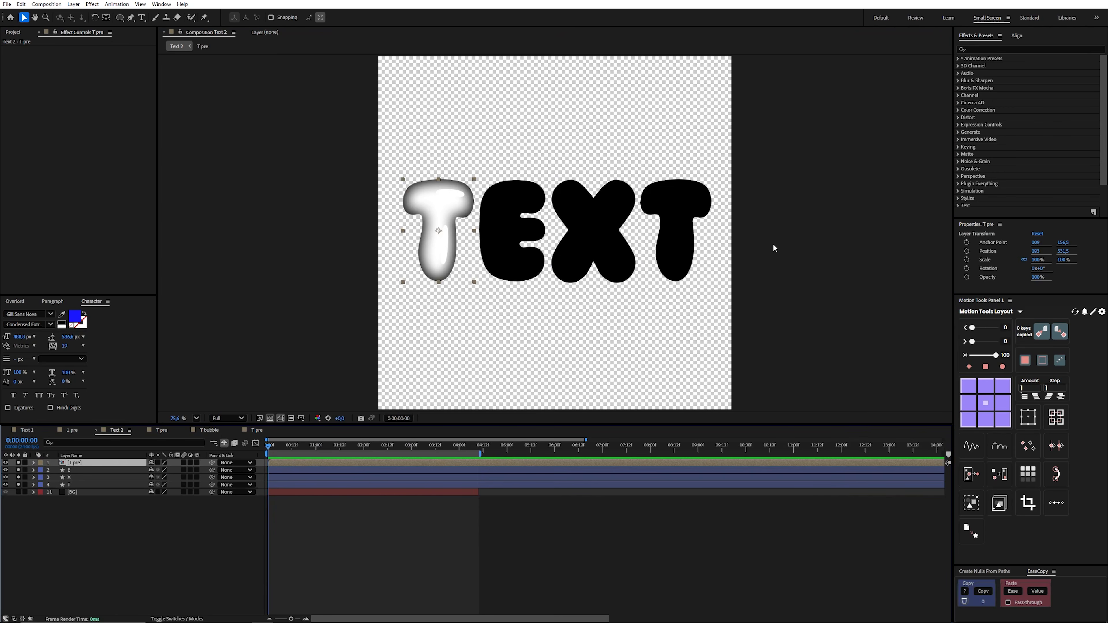
pyautogui.keyDown('shift'); pyautogui.click(76, 484); pyautogui.keyUp('shift')
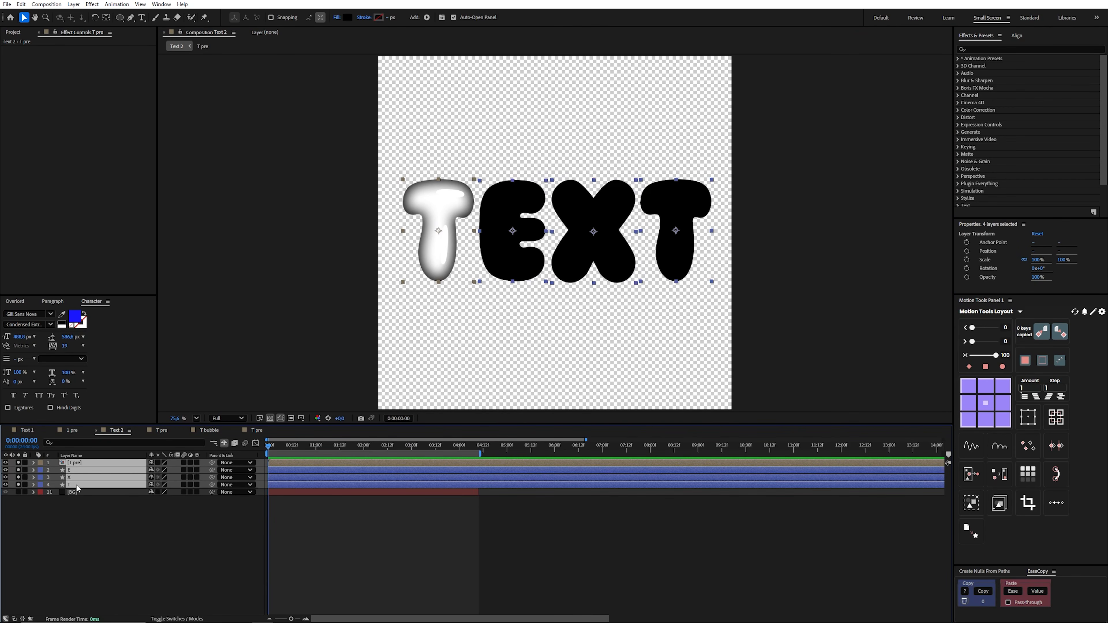
pyautogui.press('Delete')
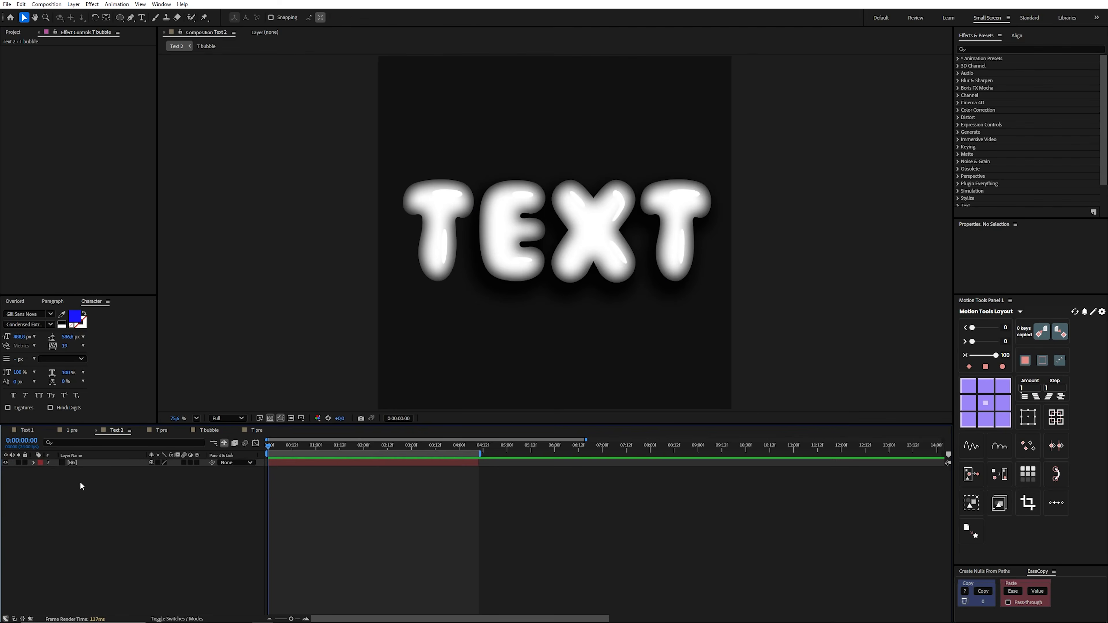
# - Show the hidden shy layers in Text 2 and collapse the expanded properties of the bubble letter layers
pyautogui.click(224, 443)
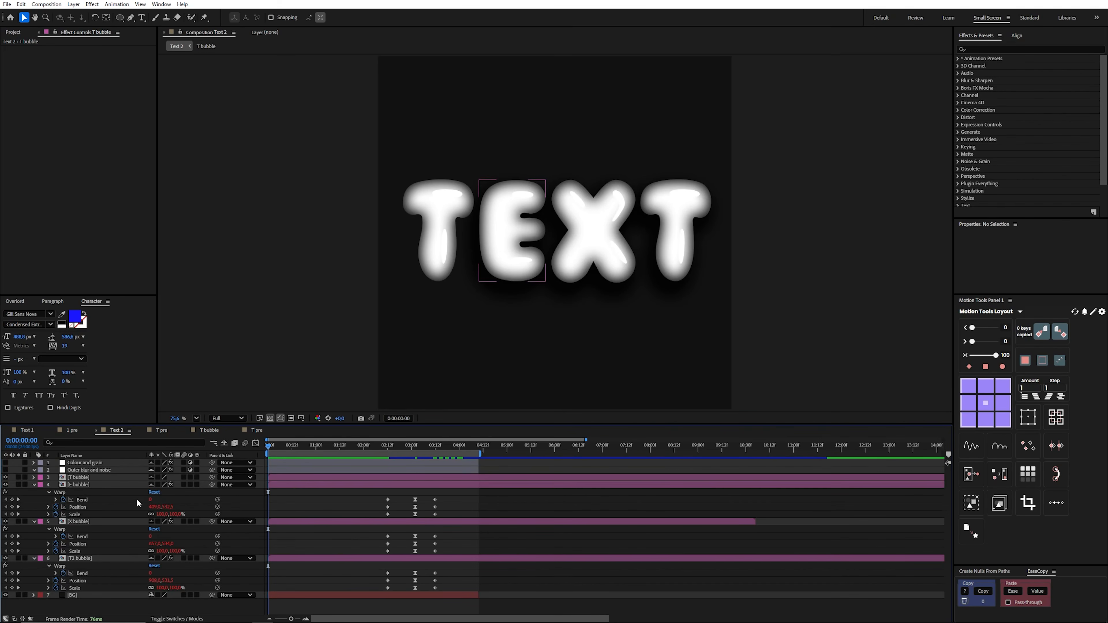
pyautogui.click(80, 478)
pyautogui.keyDown('shift'); pyautogui.click(84, 560); pyautogui.keyUp('shift')
pyautogui.press('u')
pyautogui.click(148, 564)
pyautogui.click(83, 478)
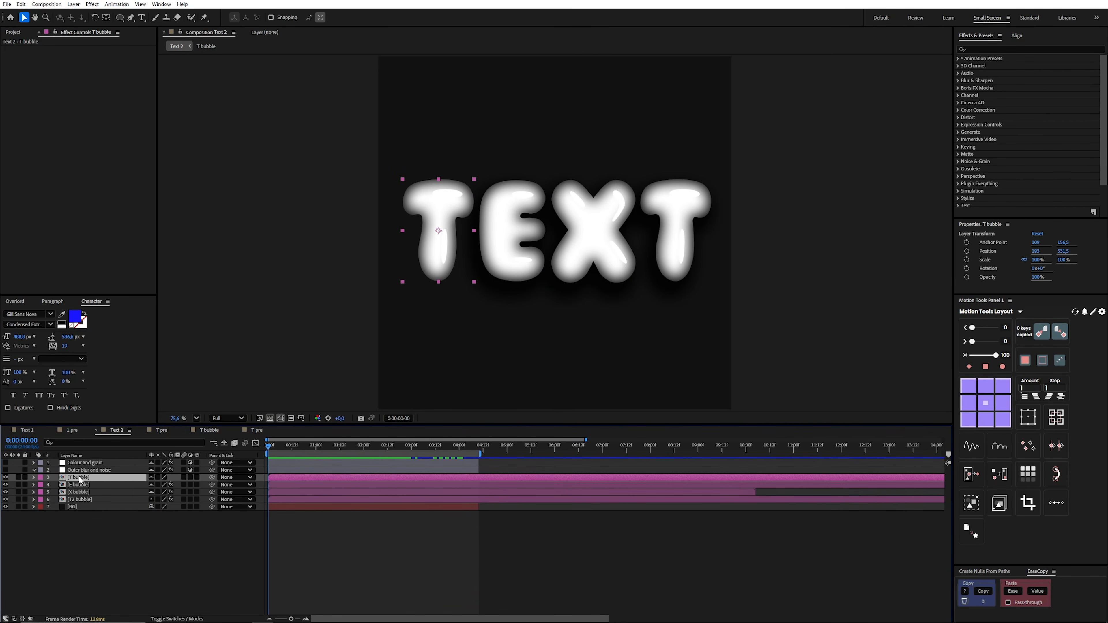
# - Reveal the E bubble layer's keyframes and place the current time on its first keyframes at 0:00:02:12
pyautogui.click(348, 482)
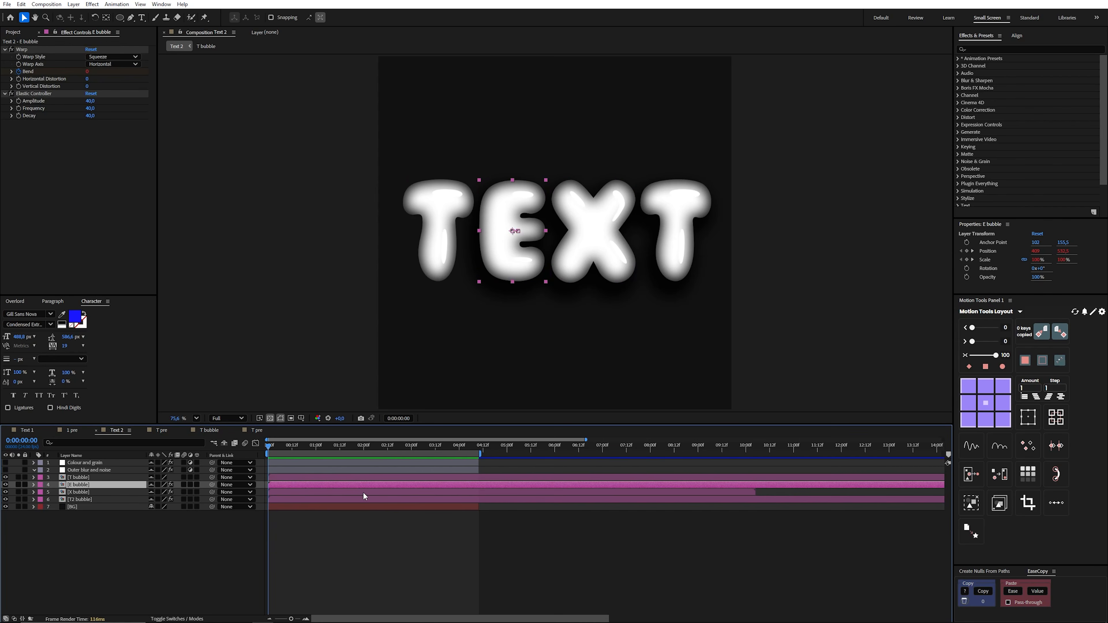
pyautogui.press('u')
pyautogui.moveTo(389, 445)
pyautogui.mouseDown()
pyautogui.moveTo(436, 444)
pyautogui.moveTo(387, 443)
pyautogui.mouseUp()
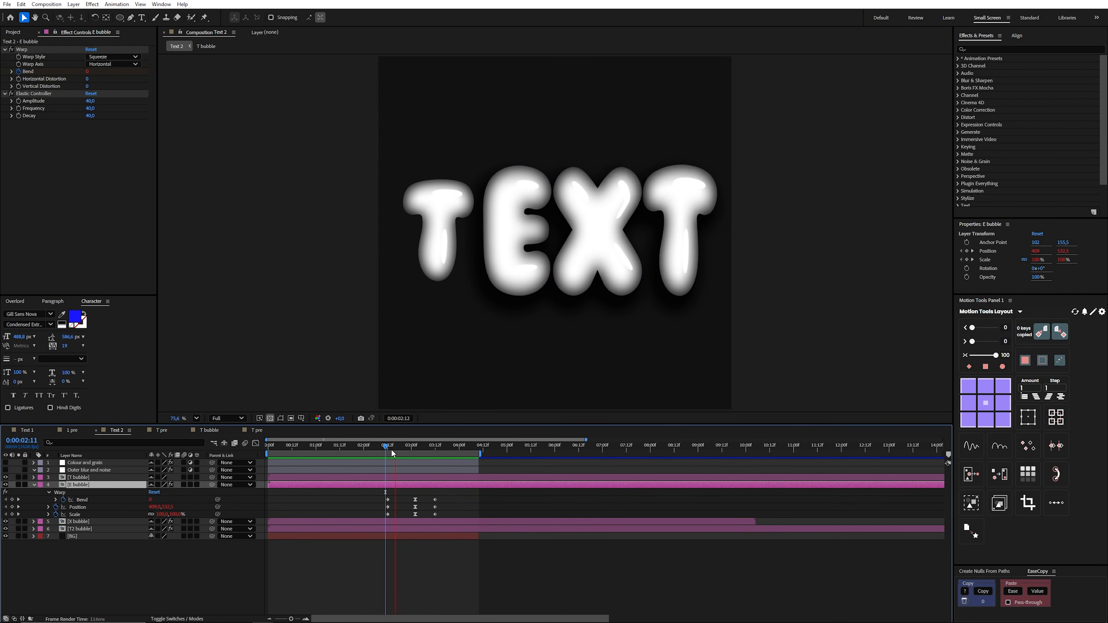
pyautogui.click(389, 447)
pyautogui.click(446, 568)
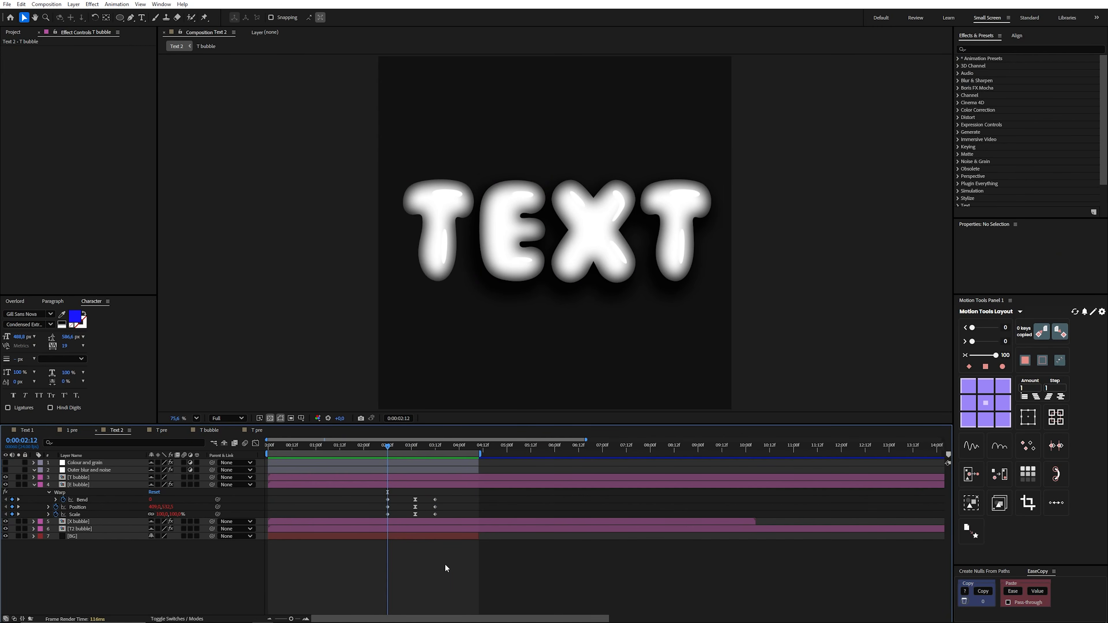
# - Apply the Warp effect to the T bubble layer and set its Warp Style to Squeeze
pyautogui.click(398, 478)
pyautogui.click(978, 49)
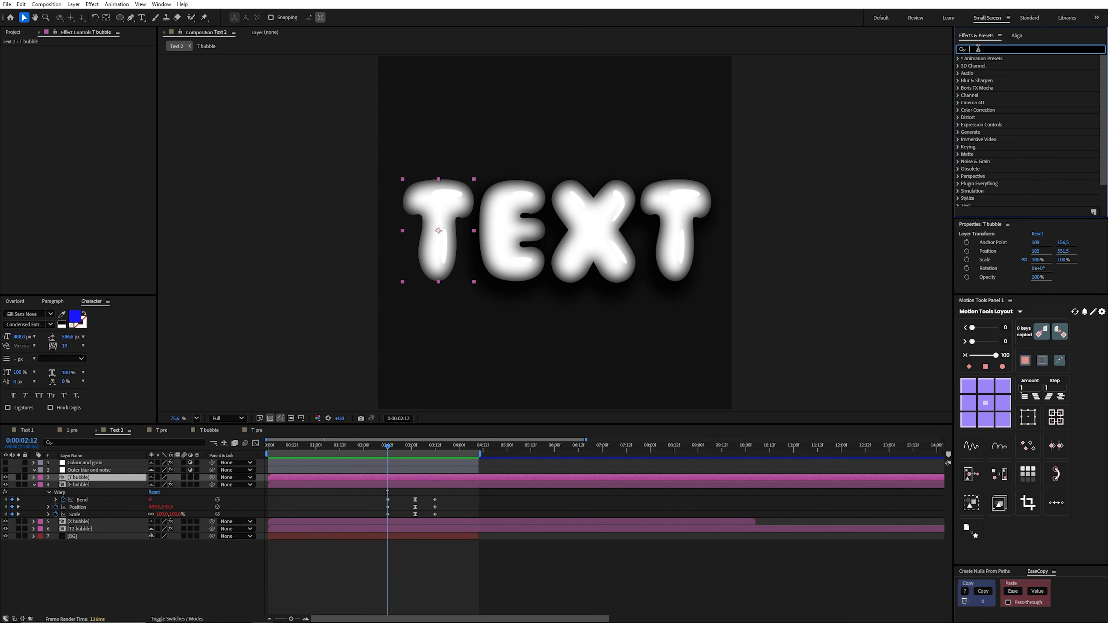
pyautogui.write('warp')
pyautogui.doubleClick(983, 131)
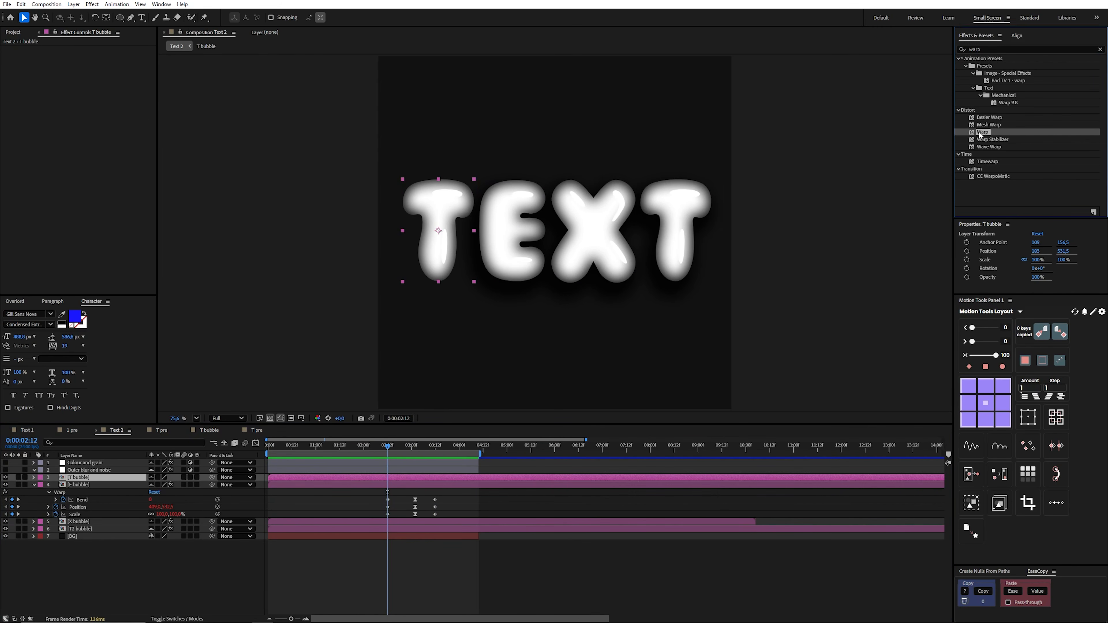
pyautogui.click(106, 57)
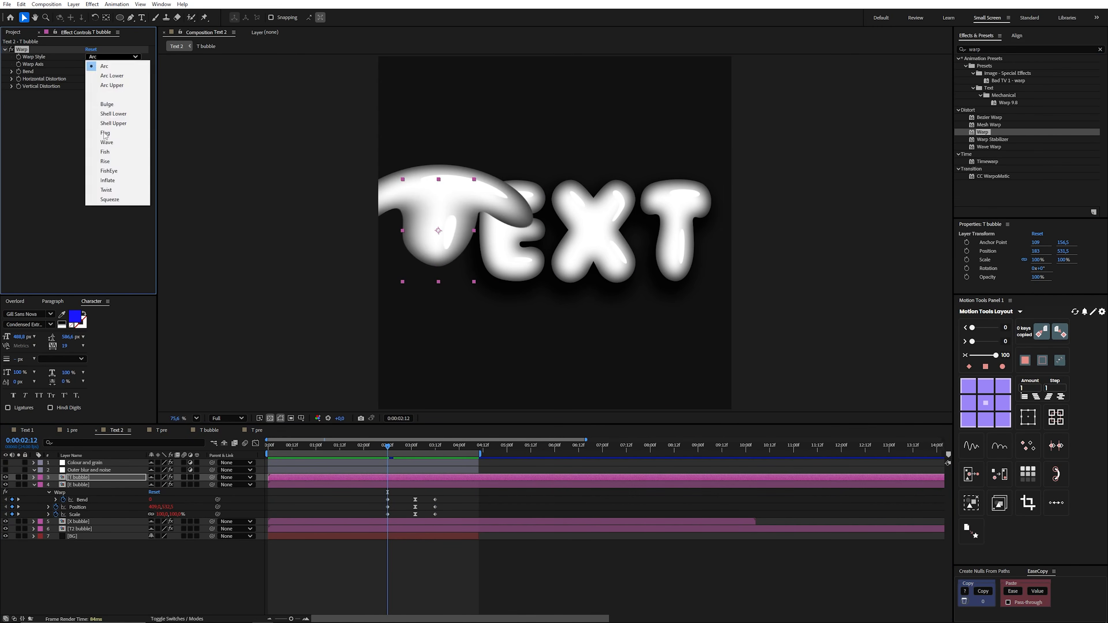
pyautogui.click(109, 200)
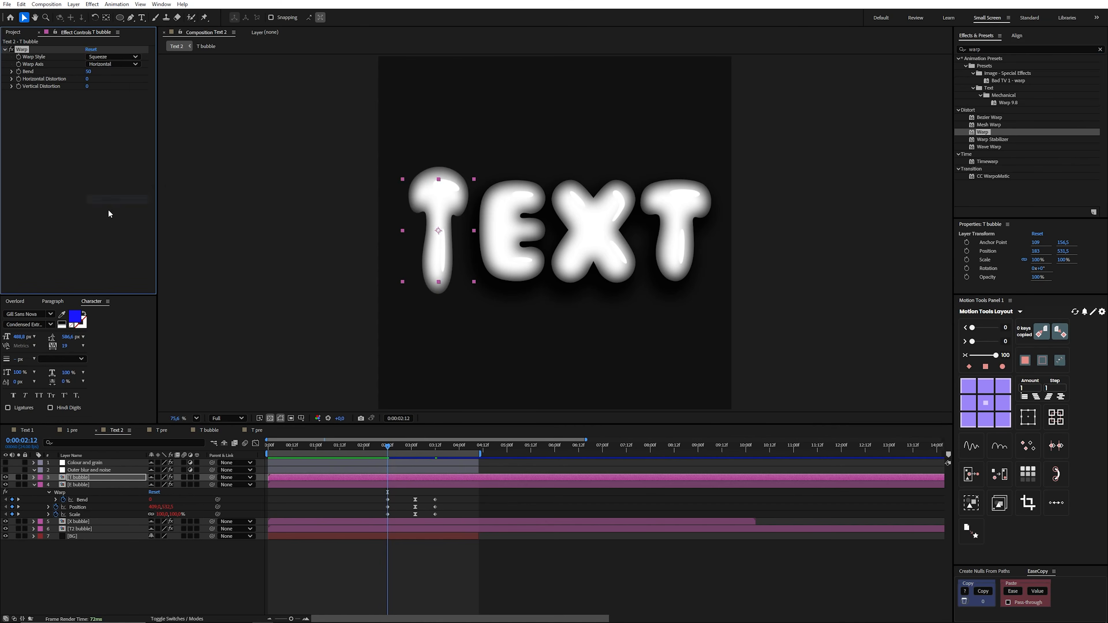
# - Set the T bubble's Warp Bend to 0 and keyframe Bend, Scale and Position at 0:00:02:12
pyautogui.click(90, 71)
pyautogui.write('0')
pyautogui.press('Return')
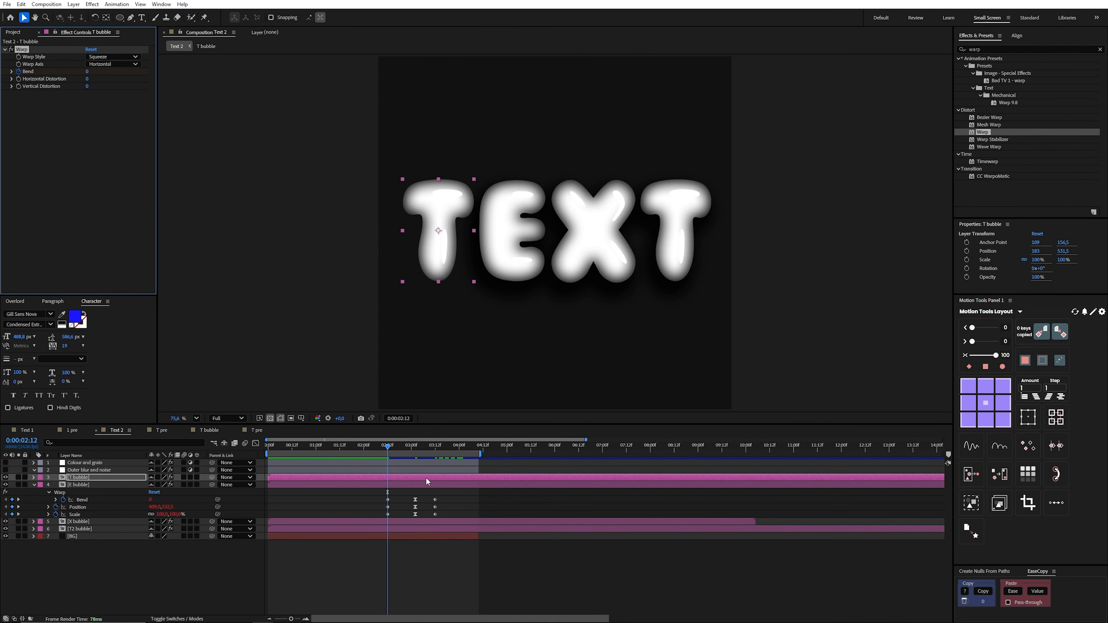
pyautogui.hotkey('alt', 'shift', 's')
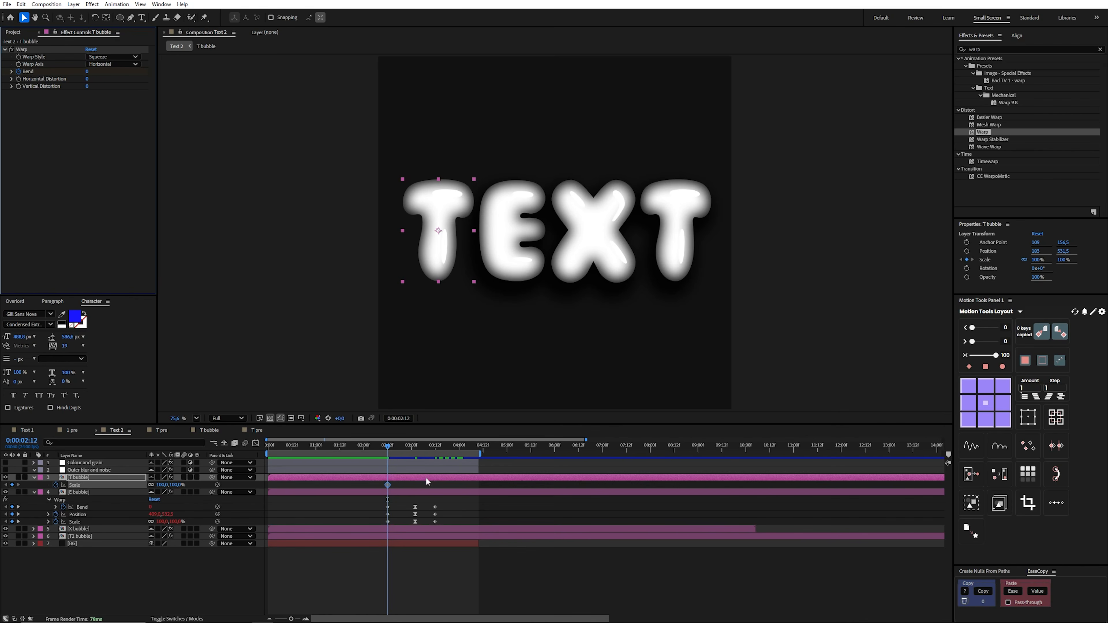
pyautogui.hotkey('alt', 'shift', 'p')
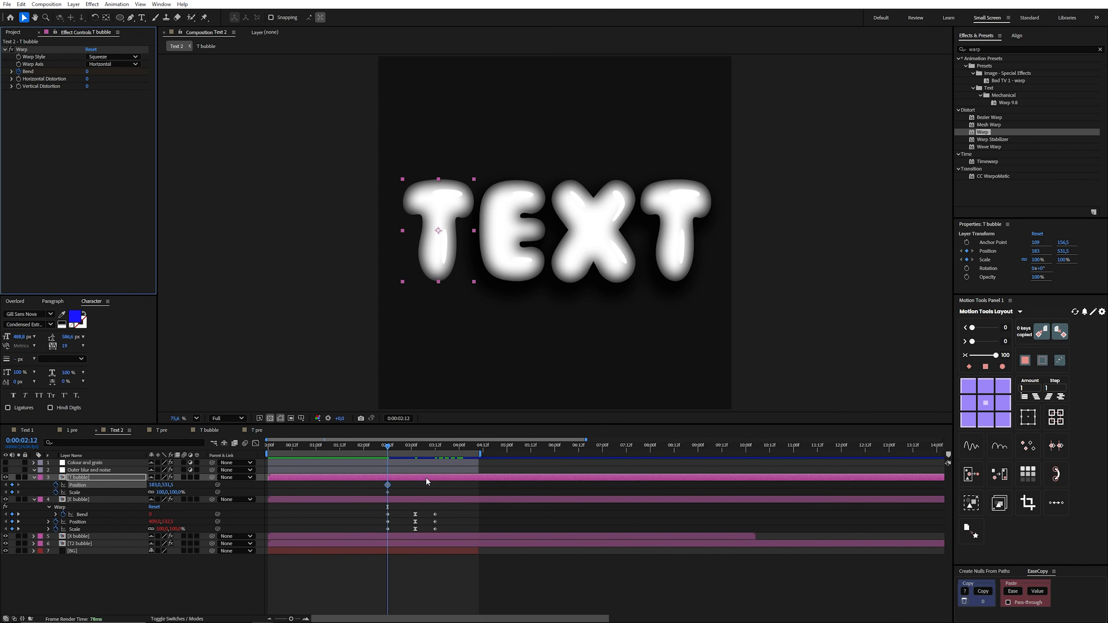
pyautogui.press('u')
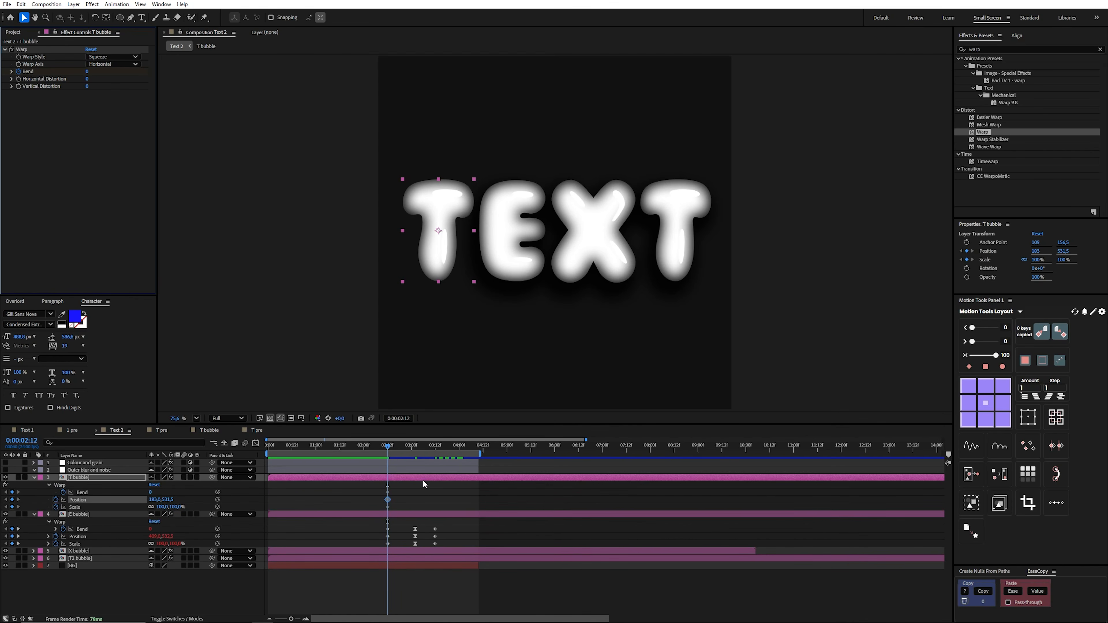
# - Copy the T bubble's Bend, Position and Scale keyframes and paste them at 0:00:03:12
pyautogui.click(419, 490)
pyautogui.click(420, 448)
pyautogui.moveTo(428, 449); pyautogui.dragTo(436, 450)
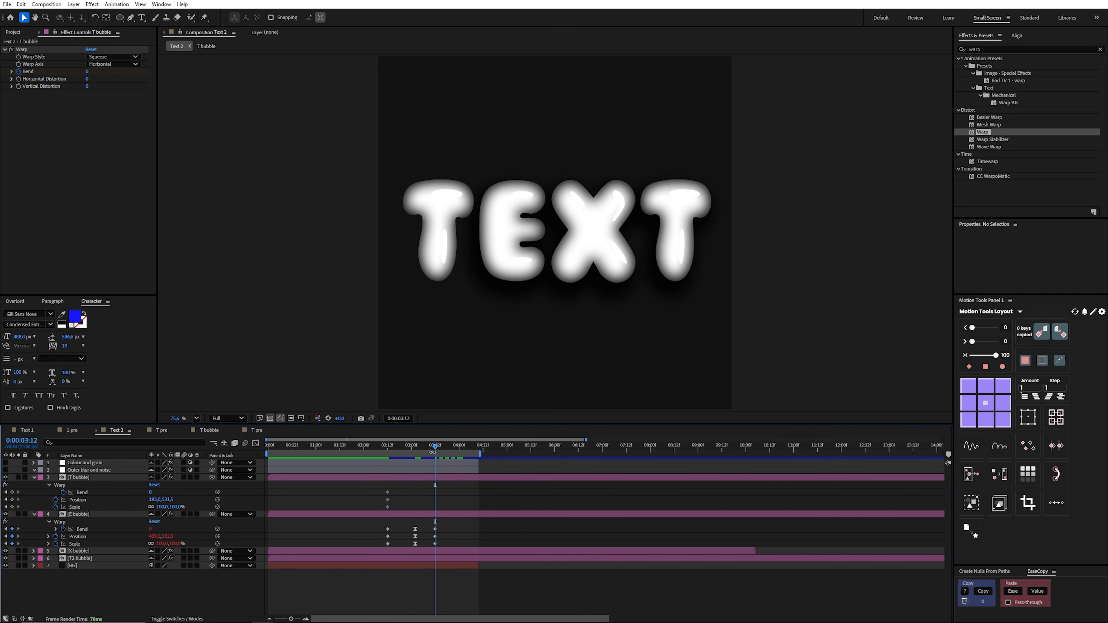
pyautogui.moveTo(404, 489); pyautogui.dragTo(383, 511)
pyautogui.hotkey('ctrl', 'c')
pyautogui.hotkey('ctrl', 'v')
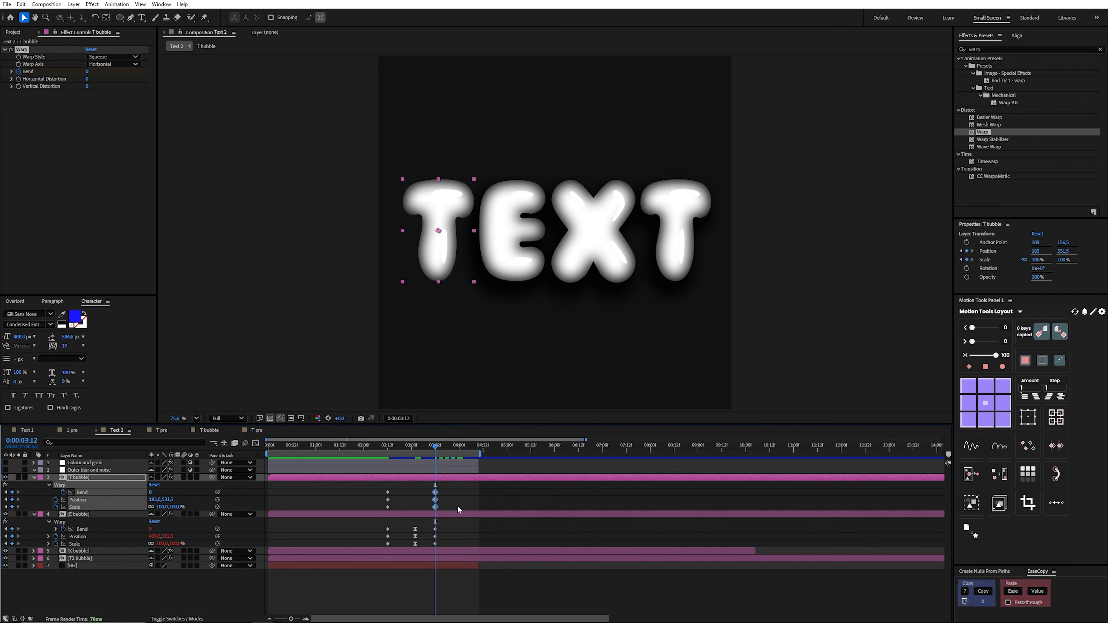
pyautogui.click(454, 486)
# - At 0:00:03:02, set the T bubble's Bend to 35, Scale to 120% and X Position to 204
pyautogui.click(415, 447)
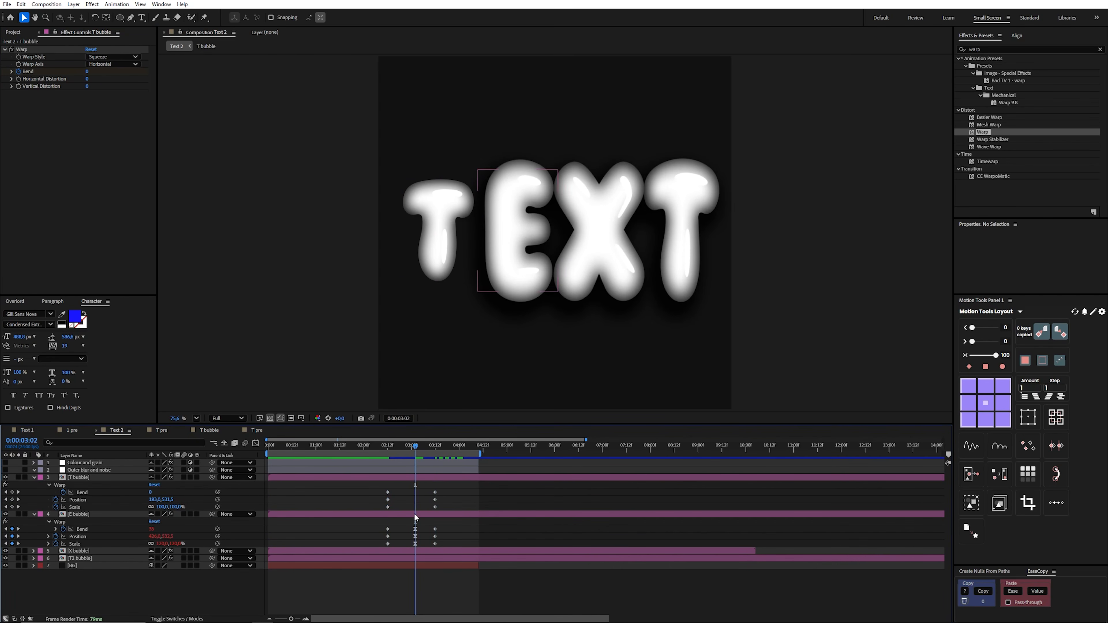
pyautogui.moveTo(151, 492); pyautogui.dragTo(163, 492)
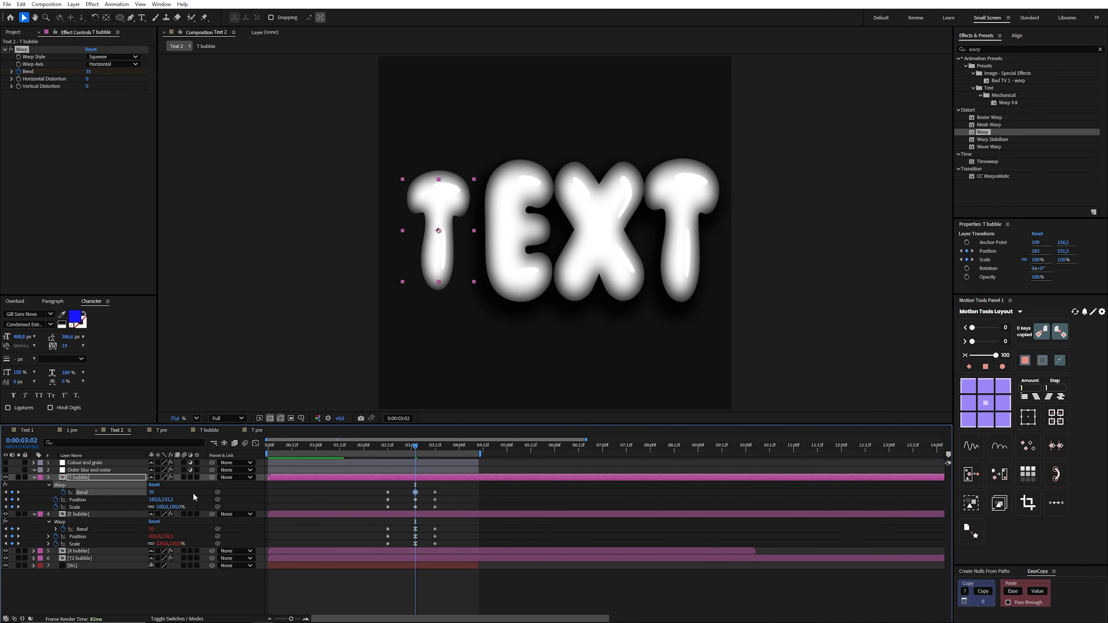
pyautogui.click(161, 507)
pyautogui.write('120')
pyautogui.press('Return')
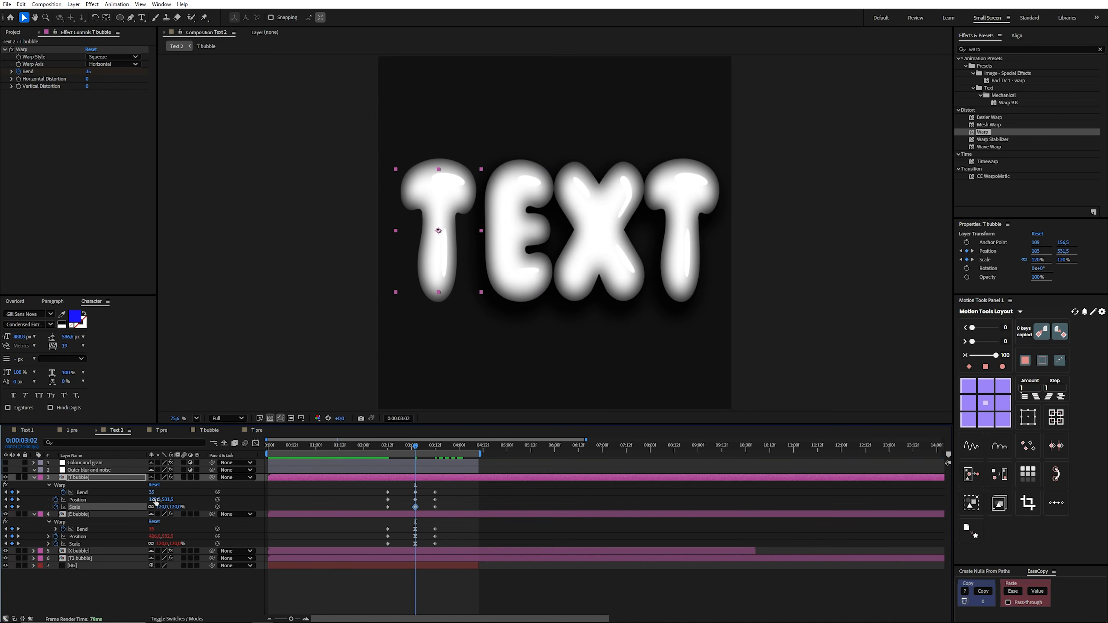
pyautogui.moveTo(156, 499); pyautogui.dragTo(165, 499)
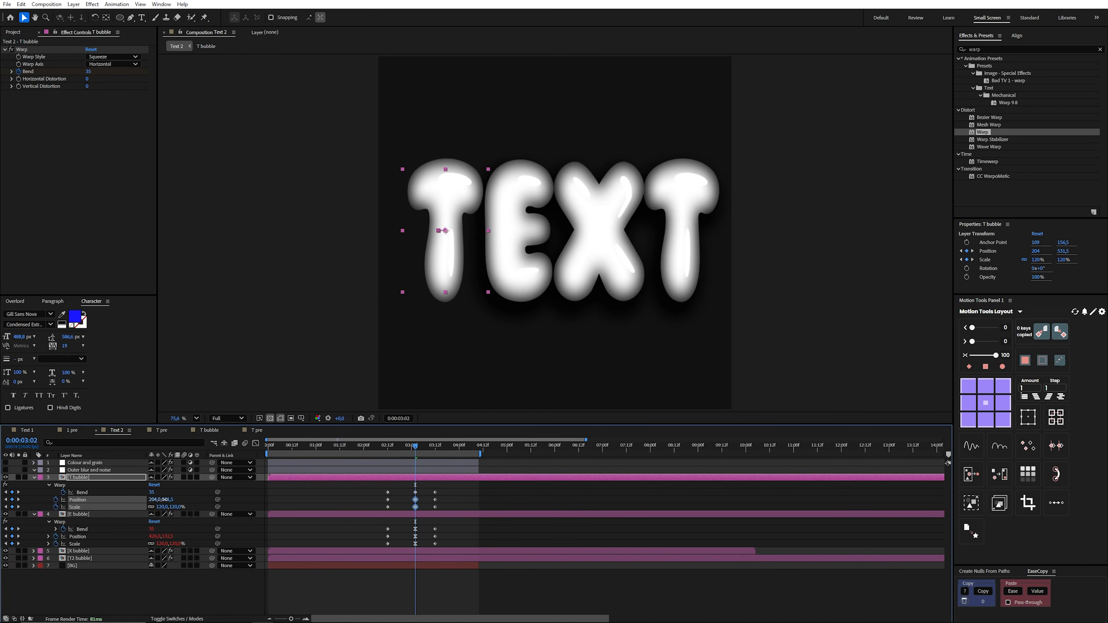
# - Apply 100% easing to the T bubble's three middle keyframes and preview the animation from 0:00:02:12
pyautogui.moveTo(428, 488); pyautogui.dragTo(412, 517)
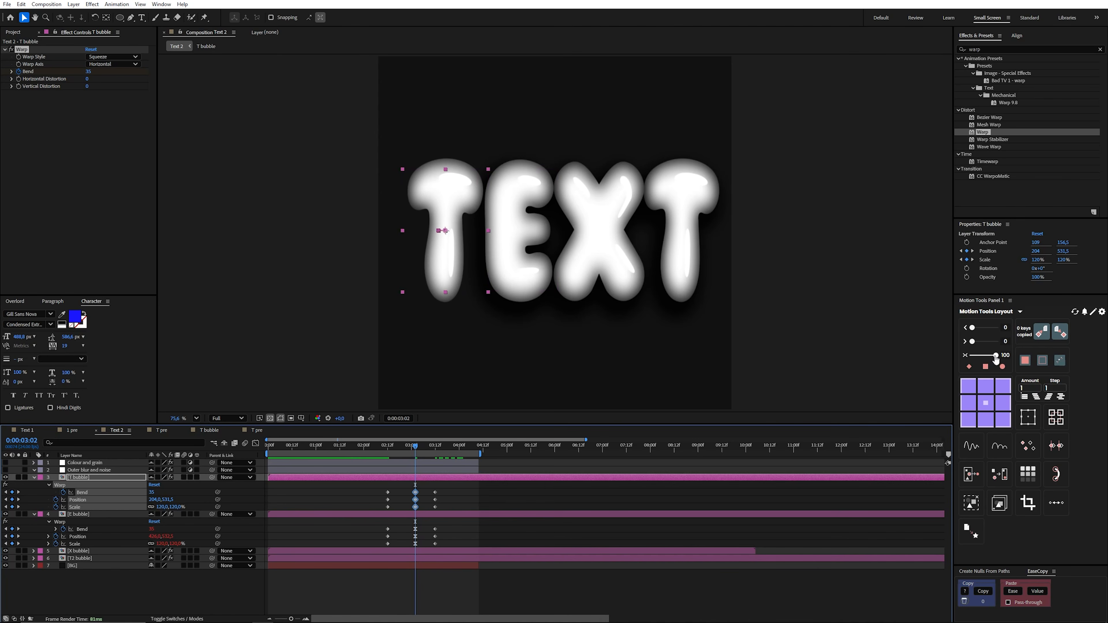
pyautogui.click(996, 357)
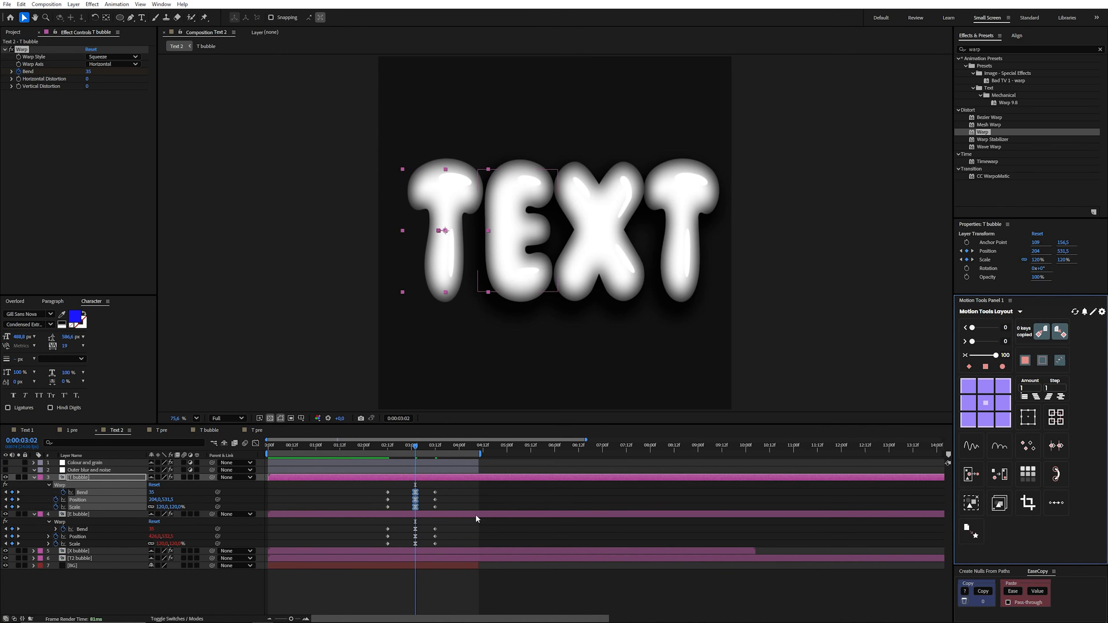
pyautogui.moveTo(412, 450); pyautogui.dragTo(387, 446)
pyautogui.press('space')
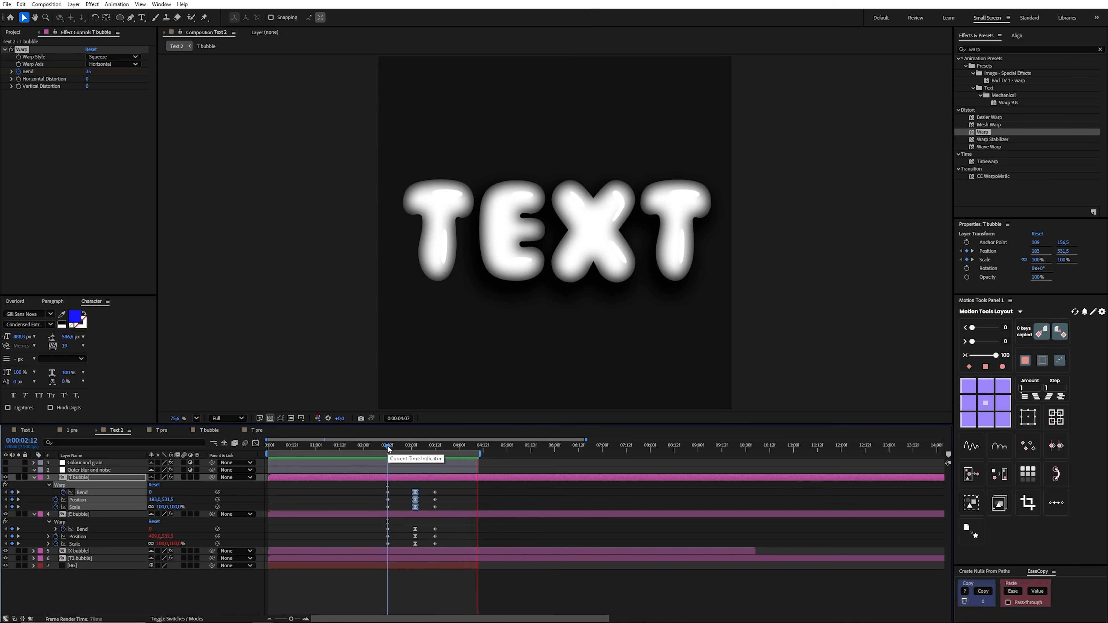
pyautogui.press('space')
pyautogui.click(447, 510)
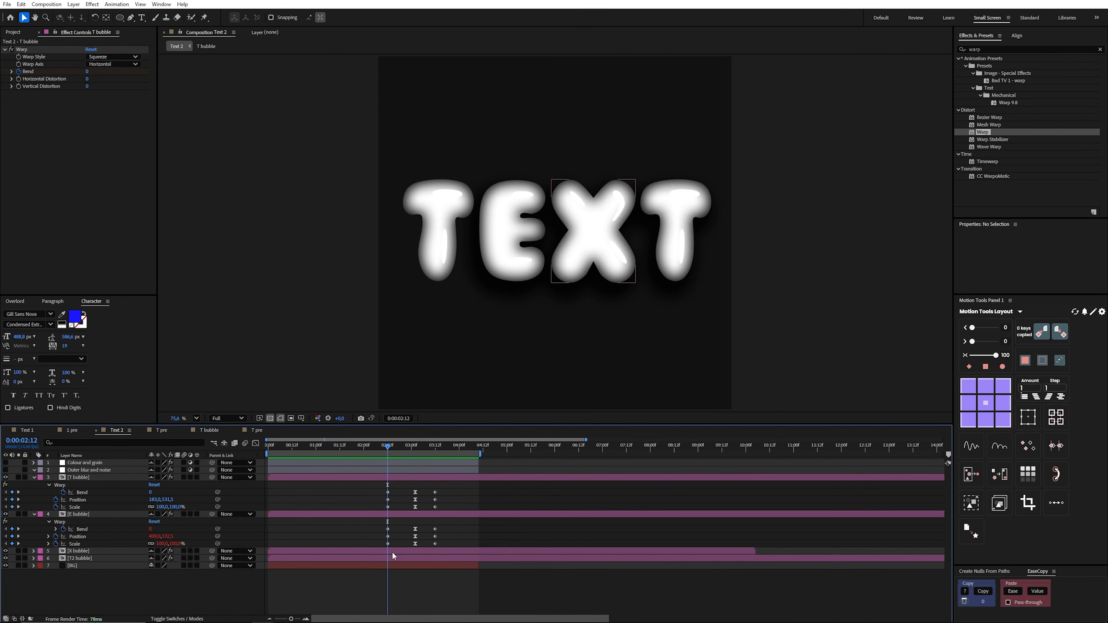
# - Apply the Gradient Ramp effect to the BG layer
pyautogui.click(392, 478)
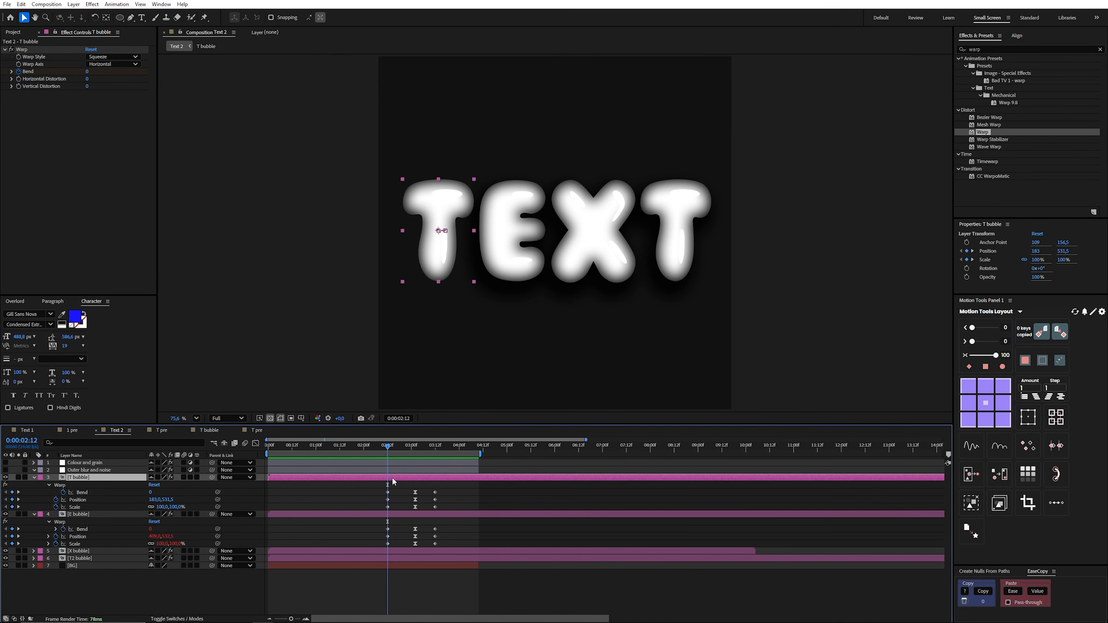
pyautogui.click(87, 567)
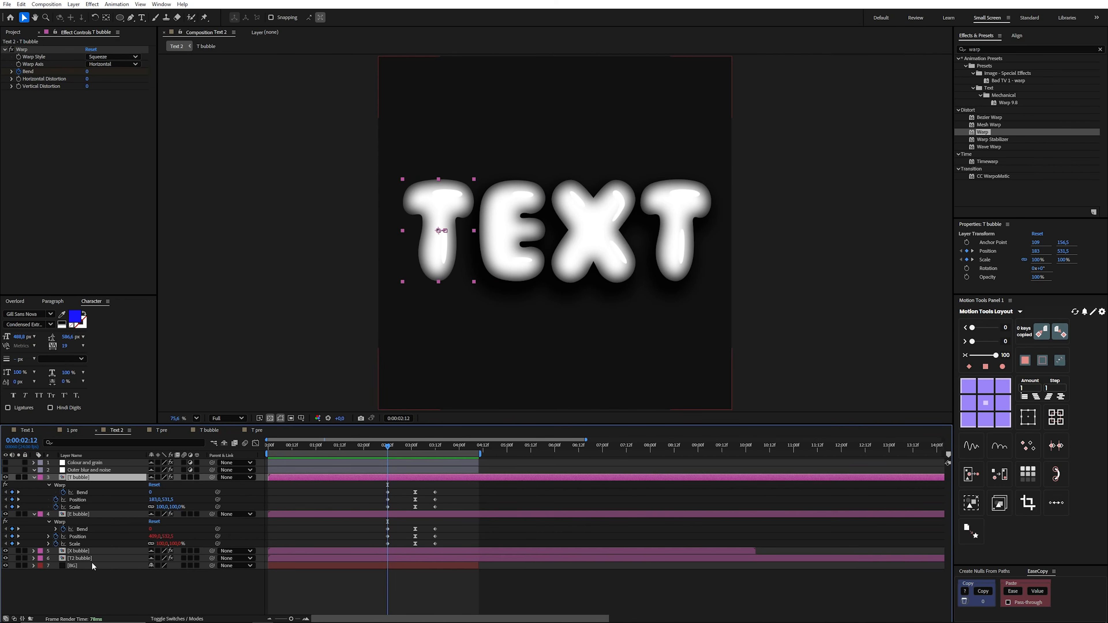
pyautogui.click(91, 565)
pyautogui.click(956, 51)
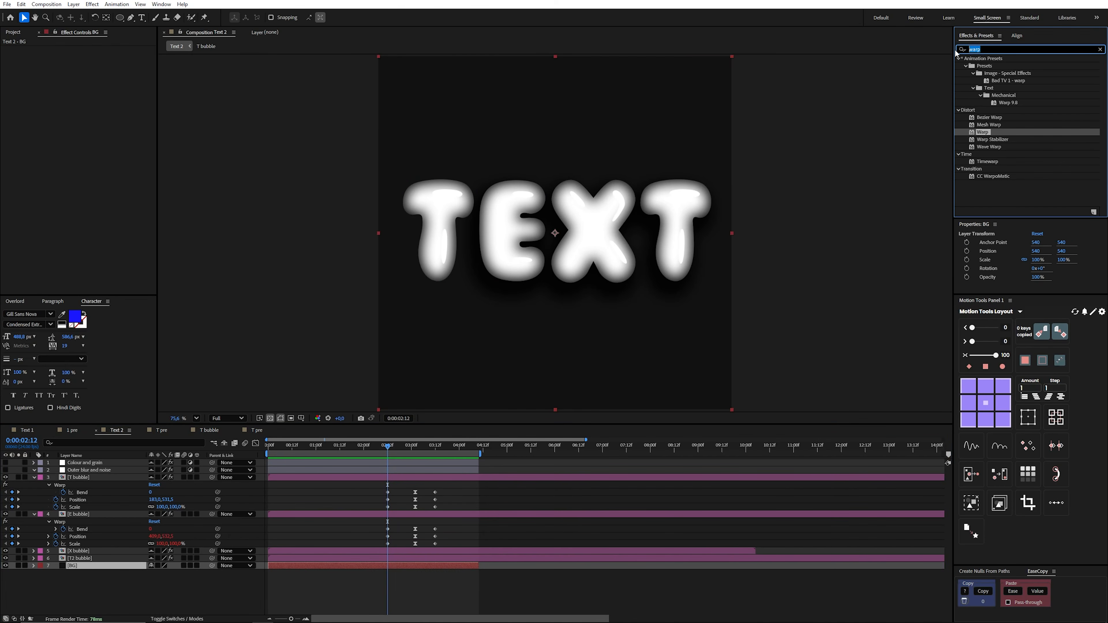
pyautogui.write('ramp')
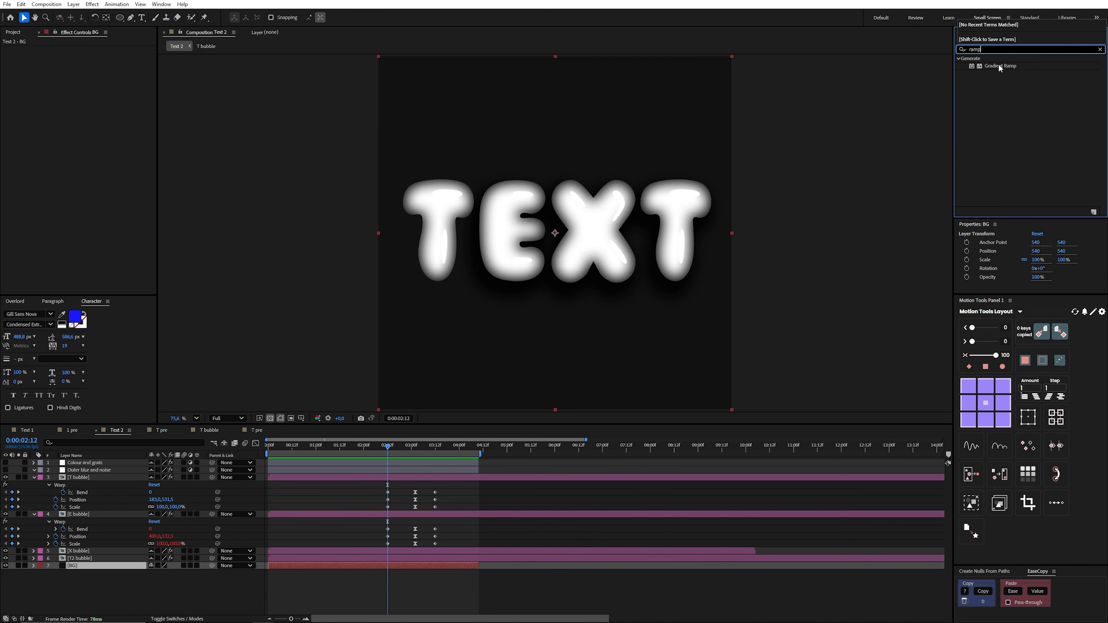
pyautogui.doubleClick(998, 66)
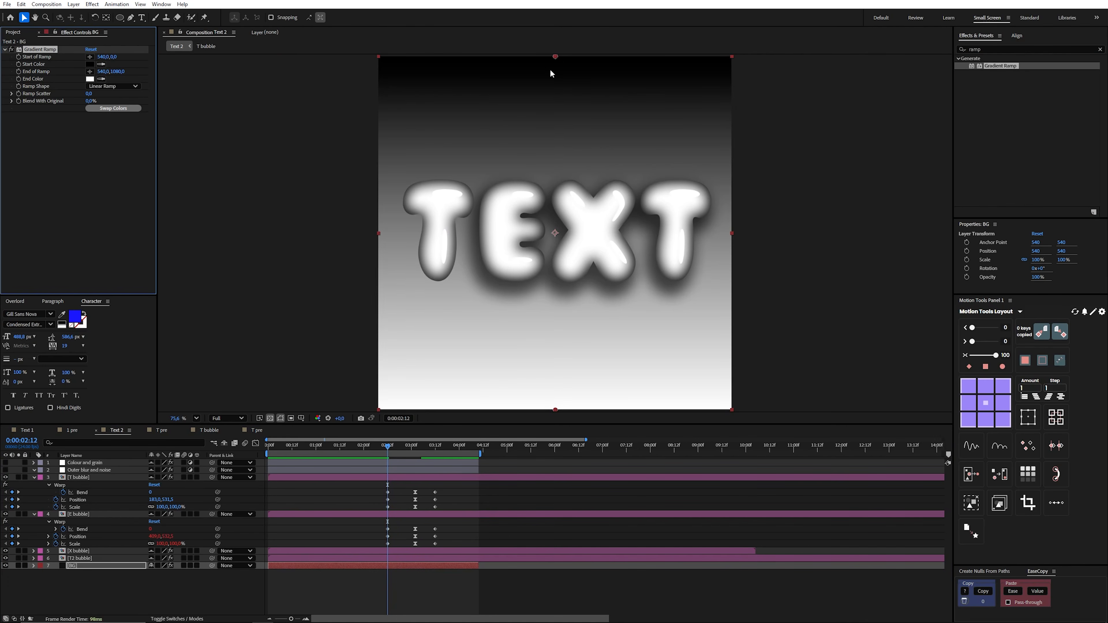
# - Run the BG gradient diagonally, starting at the canvas's lower-left corner and ending at its upper-right corner
pyautogui.moveTo(555, 57); pyautogui.dragTo(387, 361)
pyautogui.moveTo(555, 409); pyautogui.dragTo(733, 57)
pyautogui.moveTo(387, 360); pyautogui.dragTo(379, 410)
# - Add the Colorama effect to the BG layer beneath Gradient Ramp
pyautogui.click(1030, 49)
pyautogui.write('color')
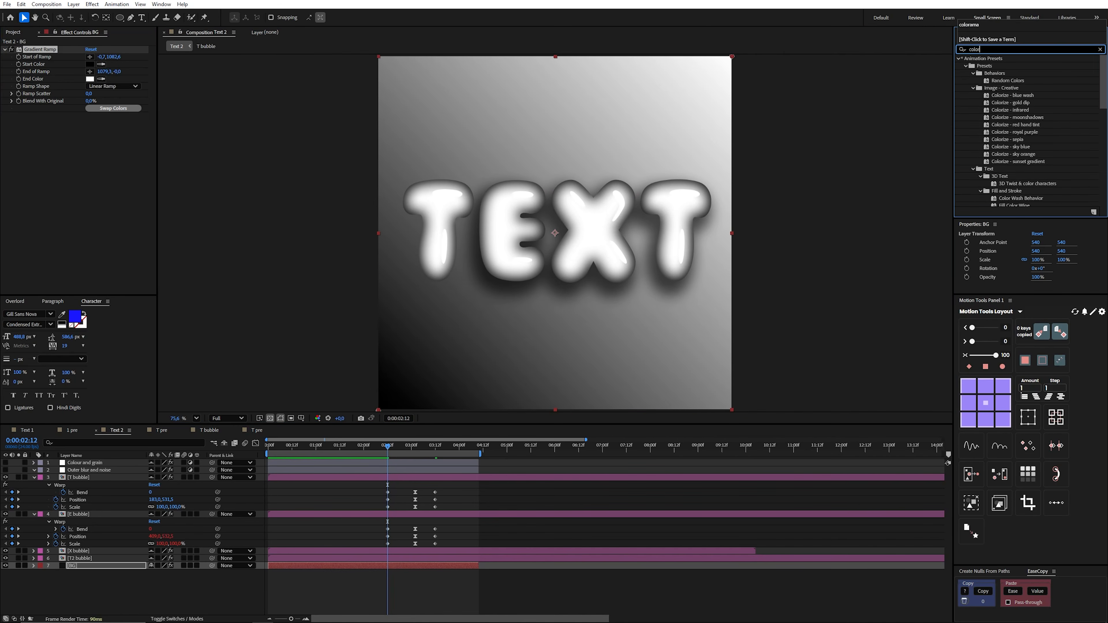
pyautogui.write('ama')
pyautogui.moveTo(984, 65); pyautogui.dragTo(26, 127)
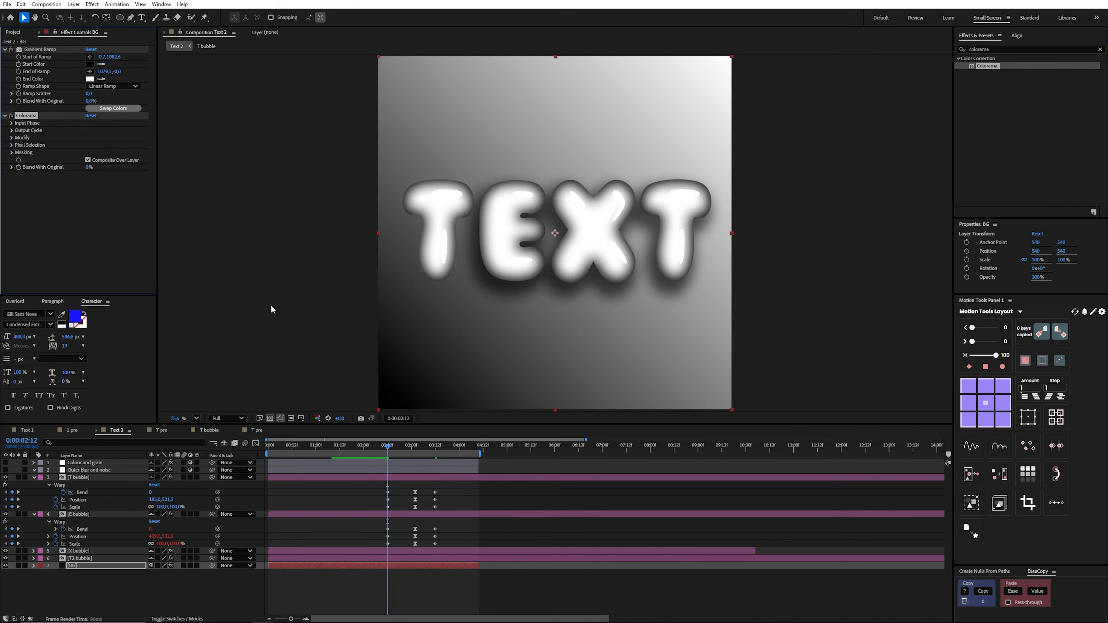
# - Give Colorama's Output Cycle the Negative palette with black moved about a third of the way around, repeated 5 times
pyautogui.click(11, 130)
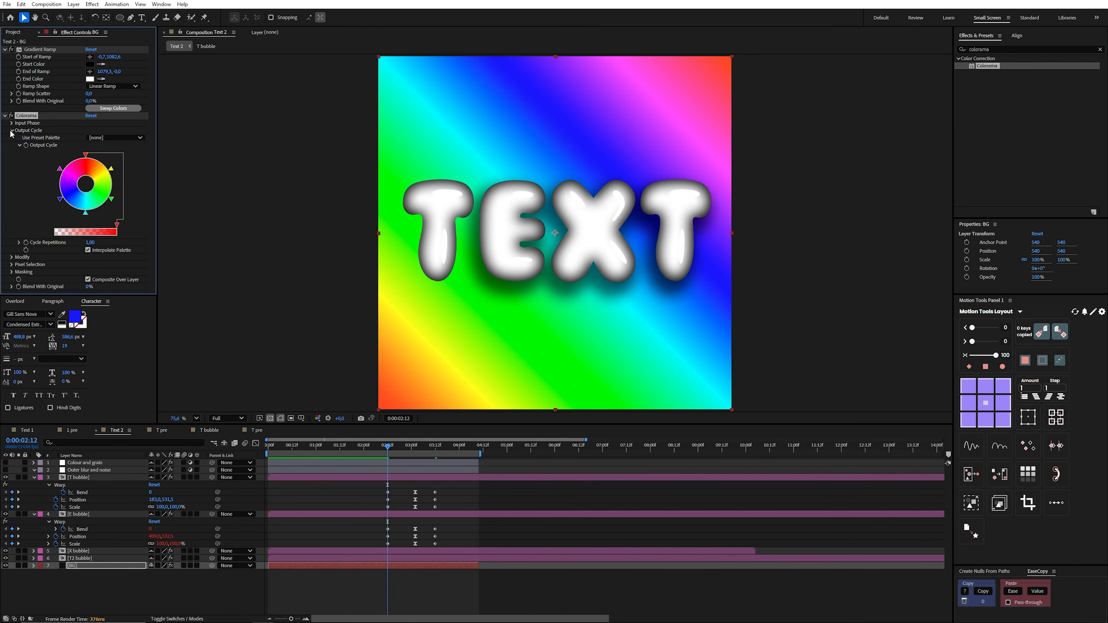
pyautogui.click(114, 138)
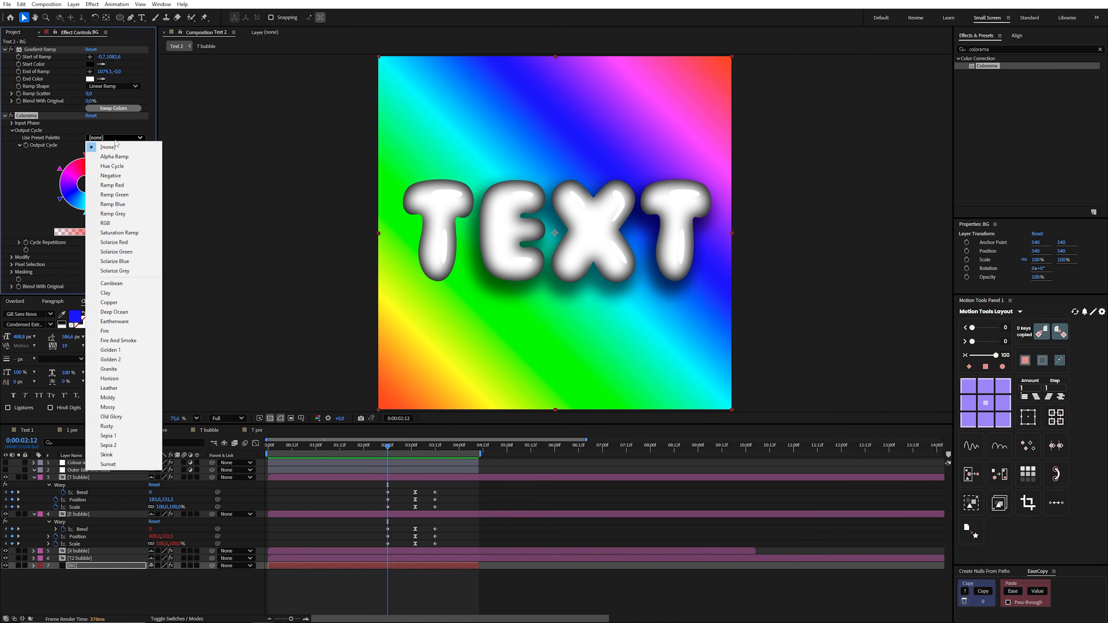
pyautogui.click(121, 176)
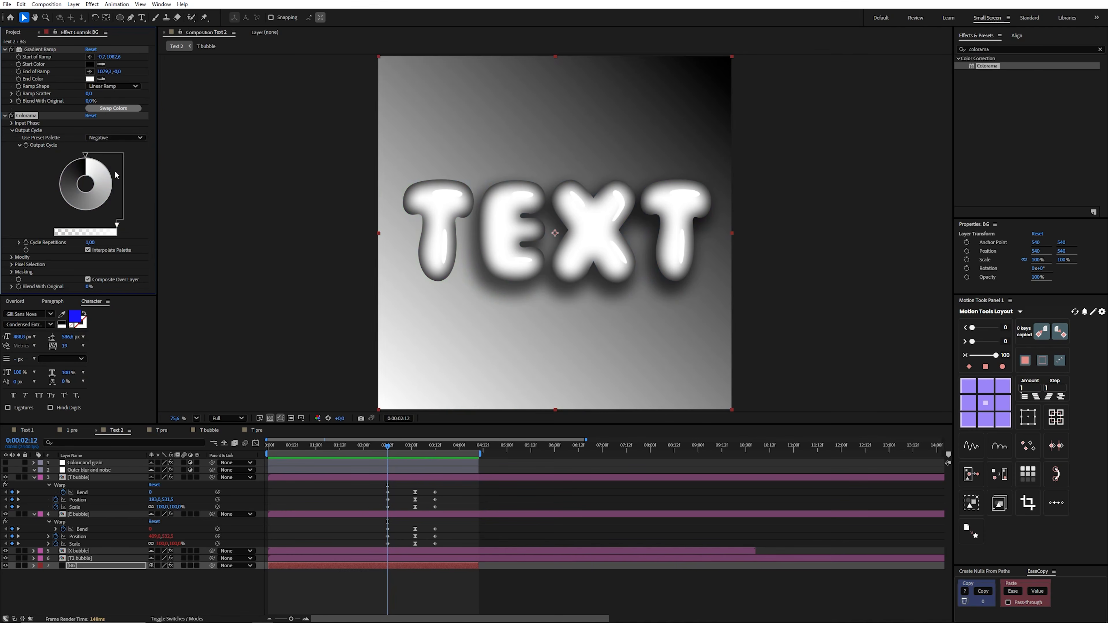
pyautogui.moveTo(85, 155); pyautogui.dragTo(112, 207)
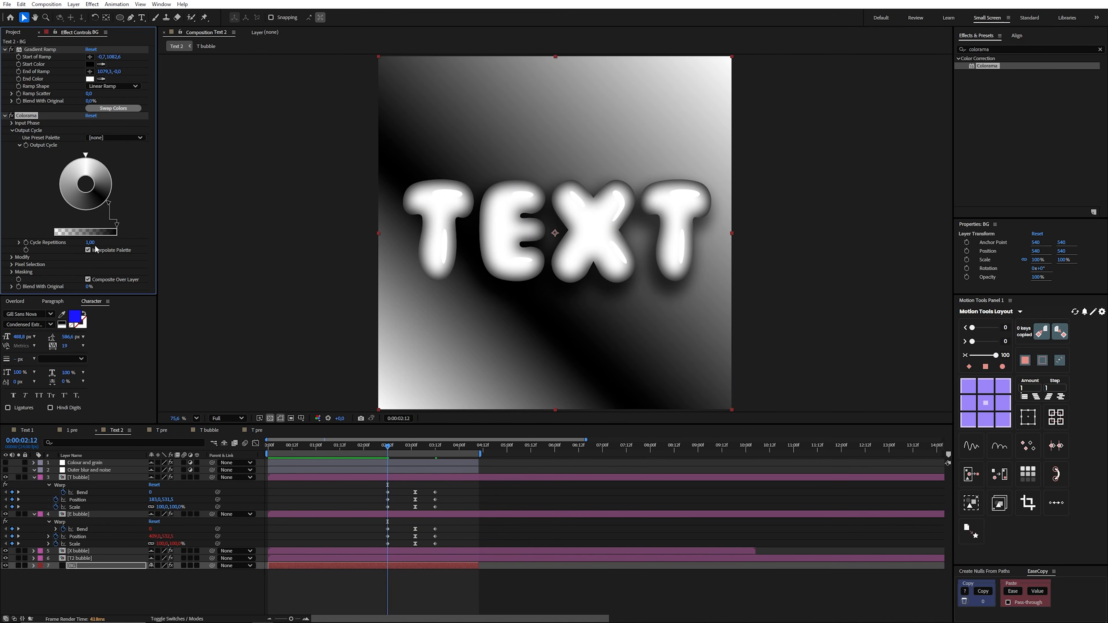
pyautogui.moveTo(89, 244); pyautogui.dragTo(113, 245)
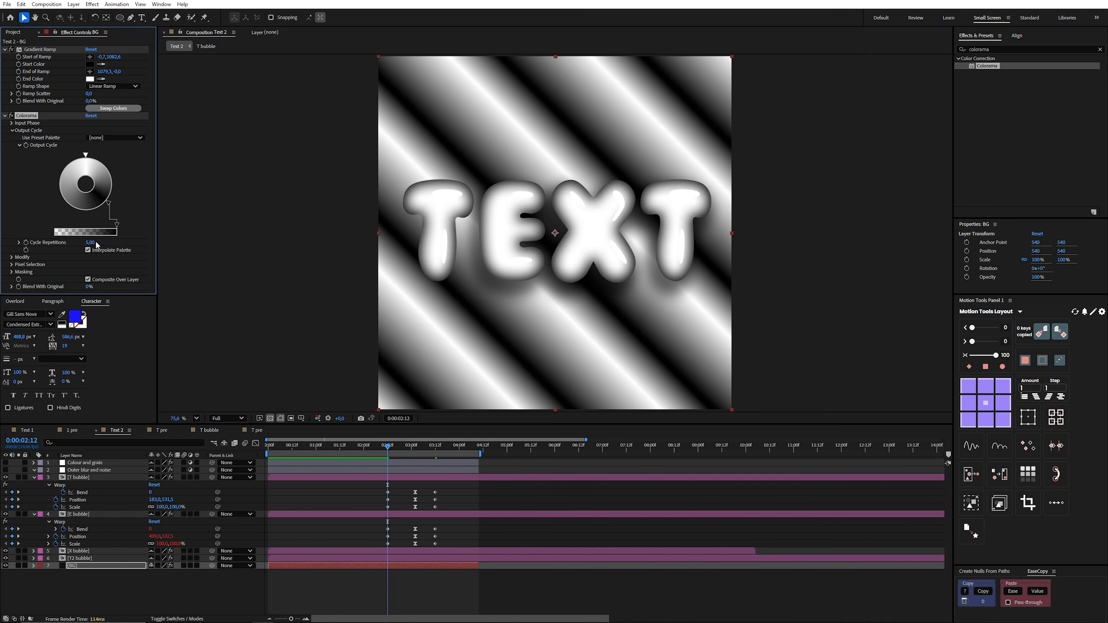
# - Lighten the black stop of Colorama's Output Cycle on the BG layer to dark grey 181818
pyautogui.doubleClick(109, 201)
pyautogui.moveTo(577, 365); pyautogui.dragTo(579, 359)
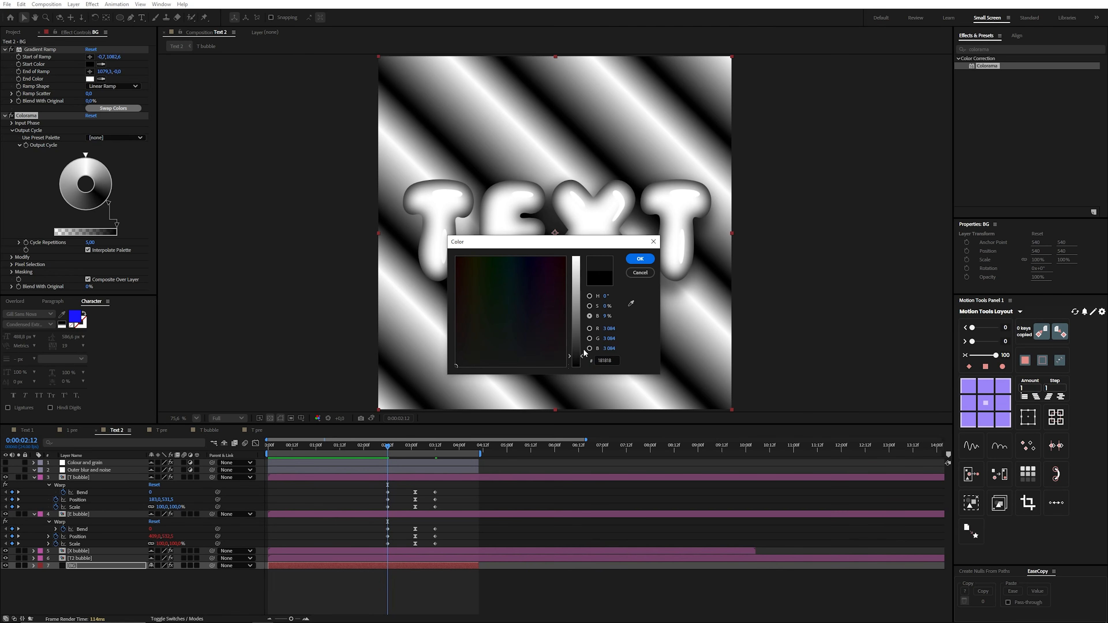
pyautogui.click(640, 259)
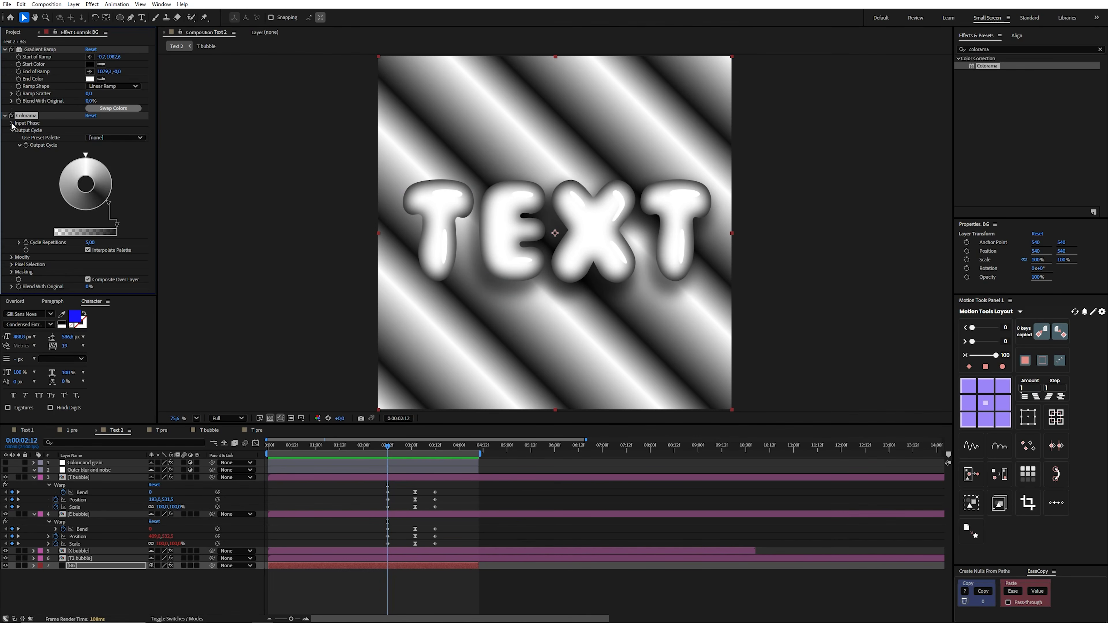
# - Drive Colorama's Phase Shift on the BG layer with the expression time*-35
pyautogui.click(12, 124)
pyautogui.moveTo(89, 159); pyautogui.dragTo(34, 164)
pyautogui.keyDown('alt'); pyautogui.click(26, 160); pyautogui.keyUp('alt')
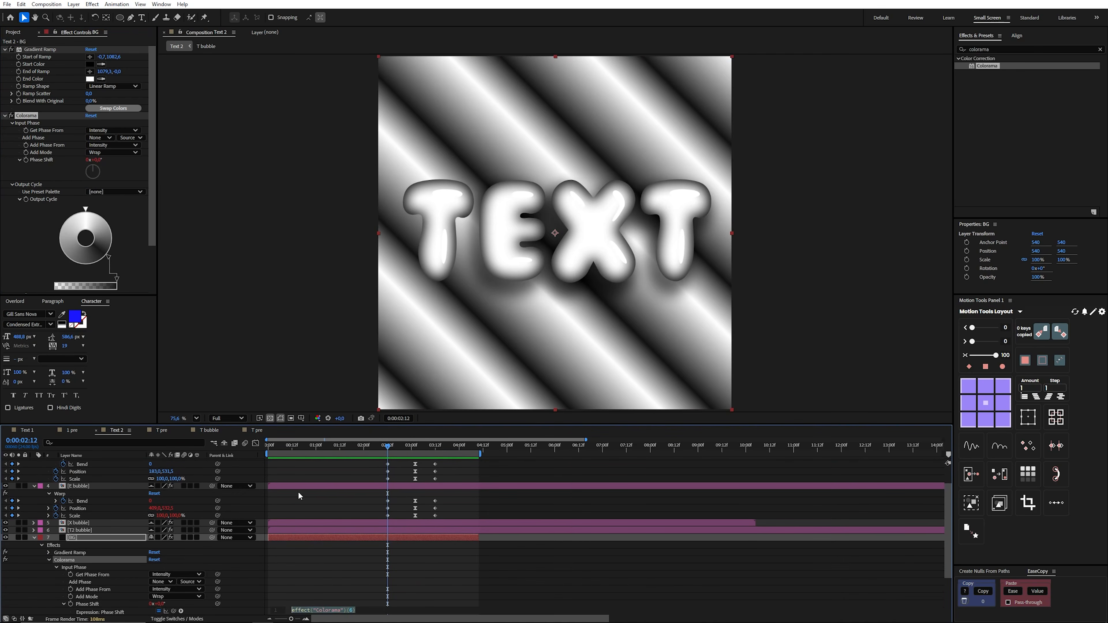
pyautogui.scroll(-2, 408, 568)
pyautogui.write('time')
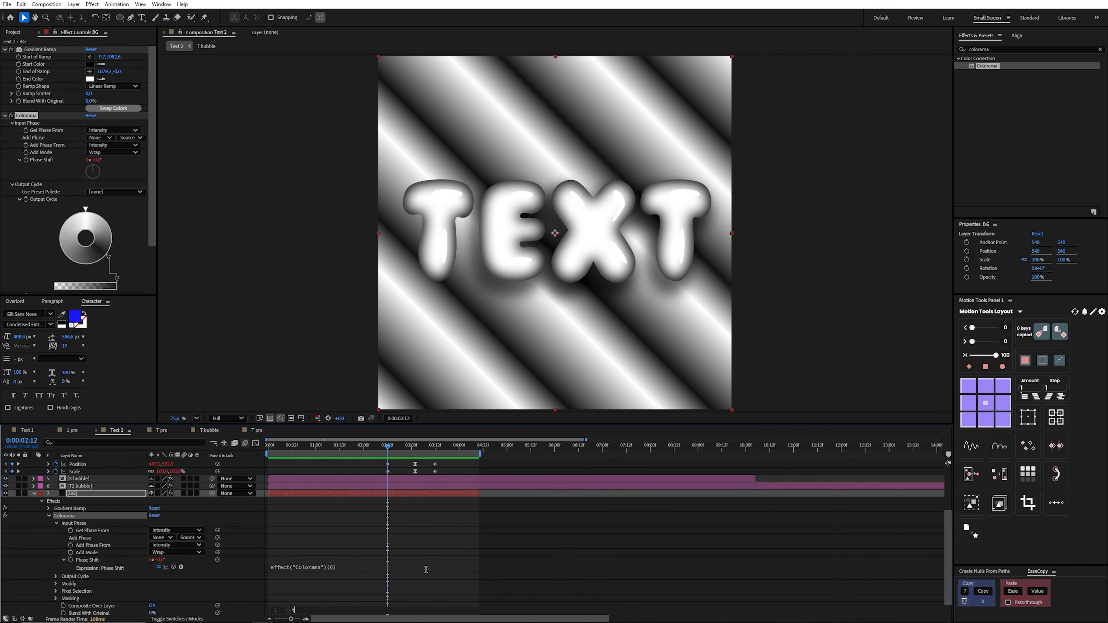
pyautogui.write('*')
pyautogui.click(426, 570)
# - Preview the moving background stripes, collapse the BG layer and return to the start of the composition
pyautogui.press('space')
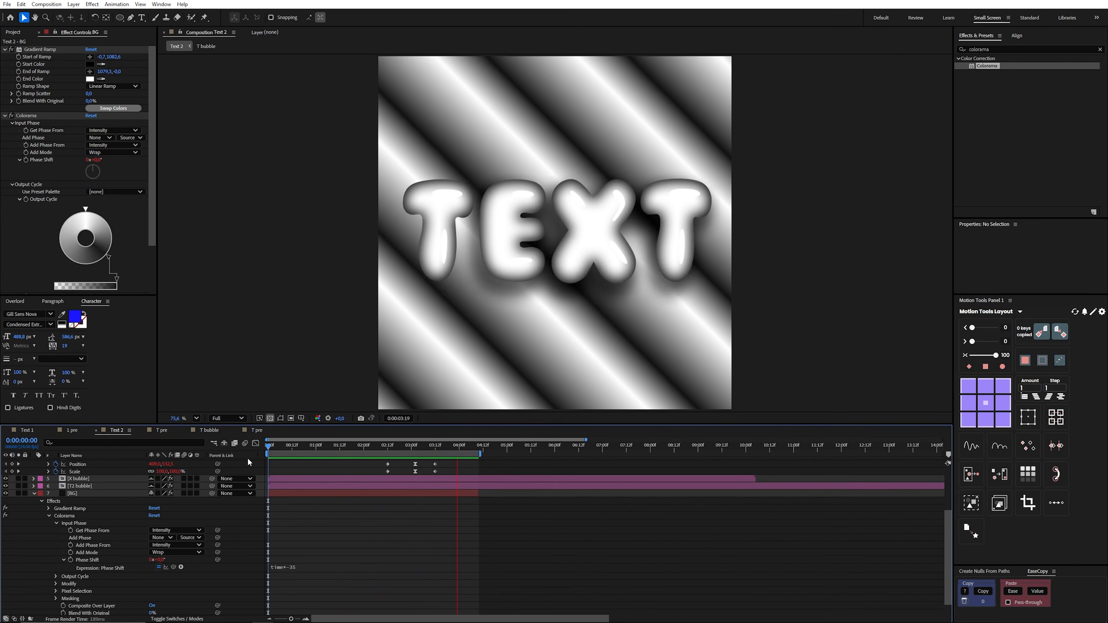
pyautogui.press('space')
pyautogui.click(34, 493)
pyautogui.moveTo(278, 447); pyautogui.dragTo(262, 446)
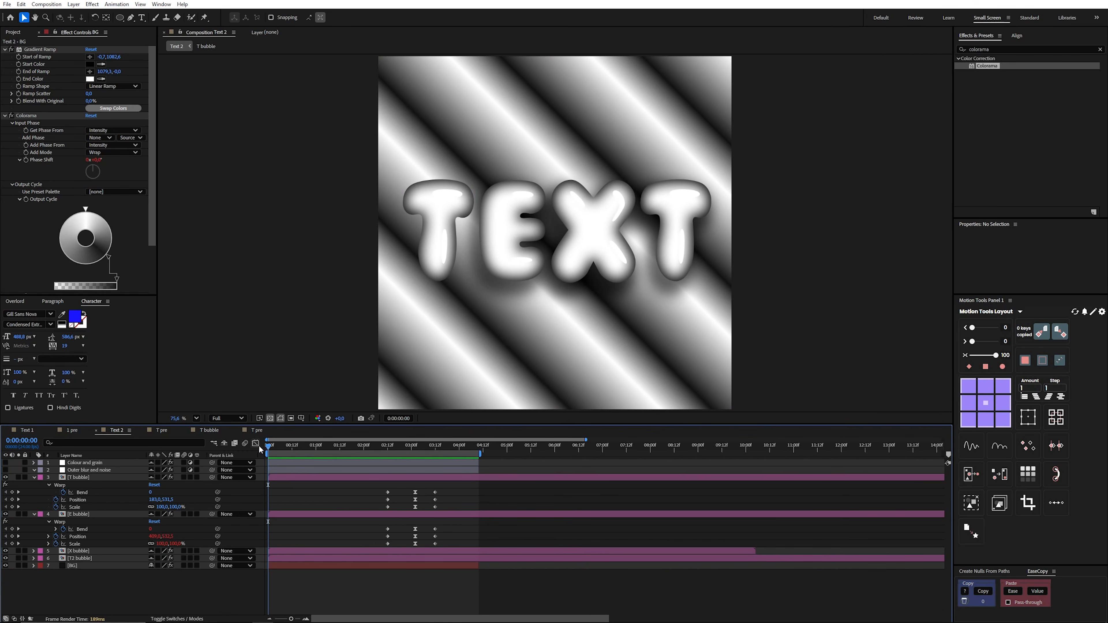
# - Turn on the Colour and grain layer with its Tritone, Noise HLS and Curves effects enabled
pyautogui.click(94, 462)
pyautogui.click(6, 463)
pyautogui.click(6, 463)
pyautogui.click(33, 49)
pyautogui.click(11, 49)
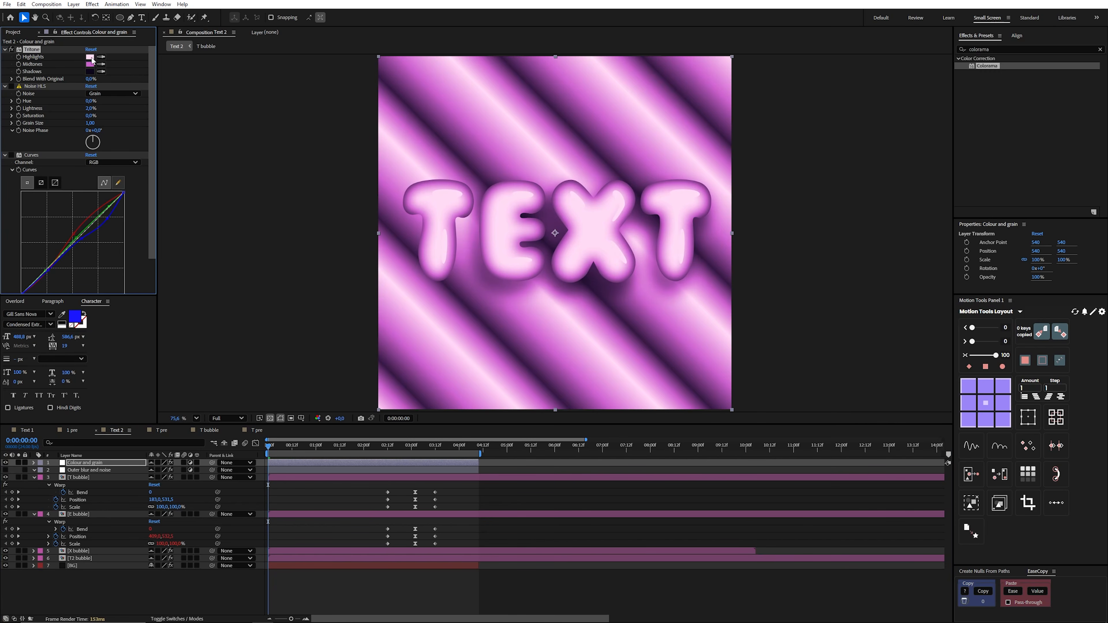
pyautogui.click(12, 86)
pyautogui.moveTo(89, 110); pyautogui.dragTo(92, 141)
pyautogui.click(31, 156)
# - Turn on the Outer blur and noise layer with its Fast Box Blur and Scatter effects enabled
pyautogui.click(90, 471)
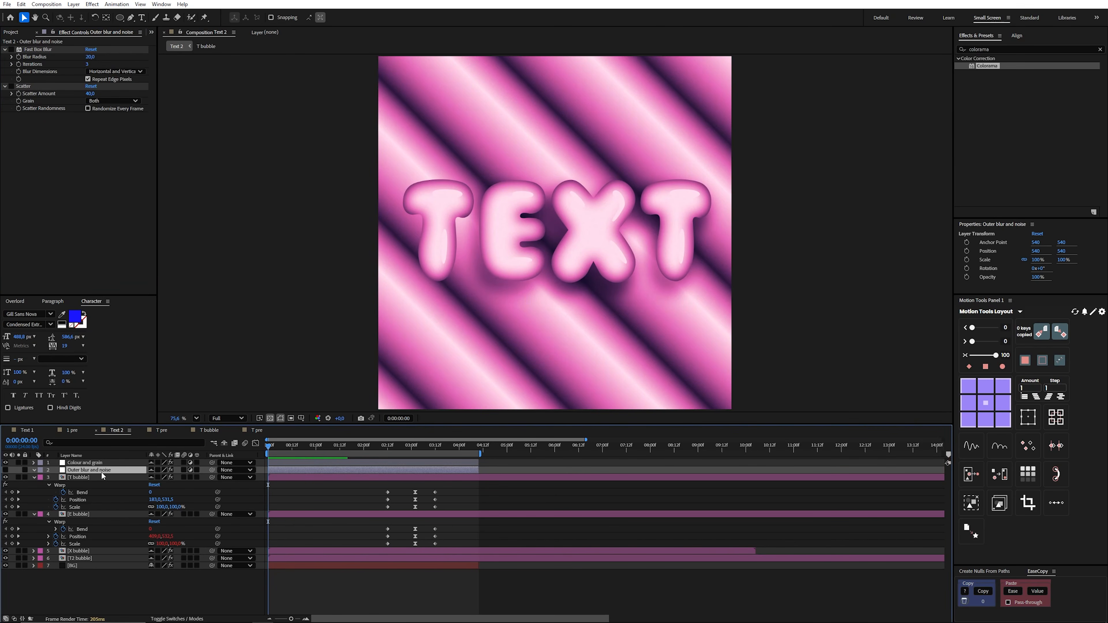
pyautogui.click(6, 471)
pyautogui.click(6, 471)
pyautogui.click(45, 49)
pyautogui.click(12, 49)
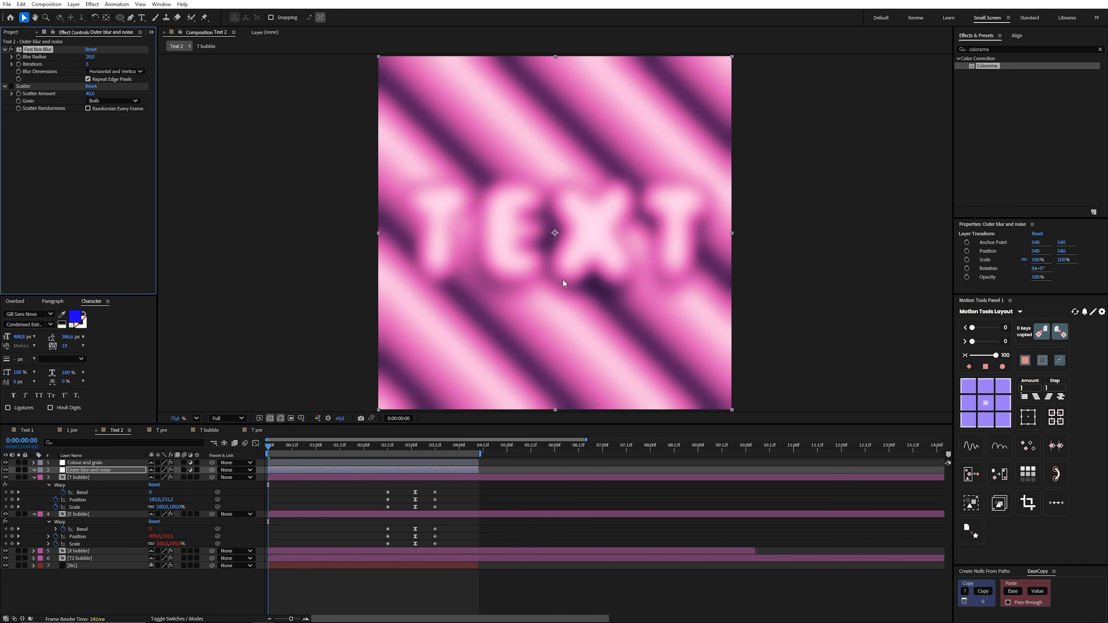
pyautogui.click(38, 87)
pyautogui.click(11, 86)
# - Add a full-frame elliptical mask to the Outer blur and noise layer and set its mode to Subtract
pyautogui.doubleClick(119, 17)
pyautogui.click(161, 485)
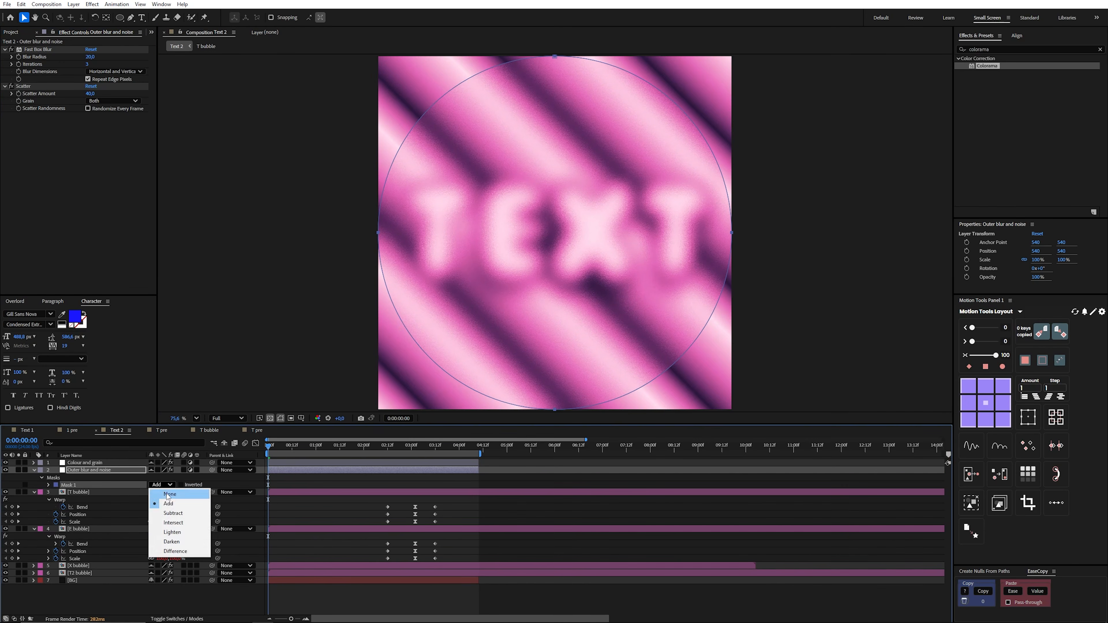
pyautogui.click(175, 513)
pyautogui.click(48, 485)
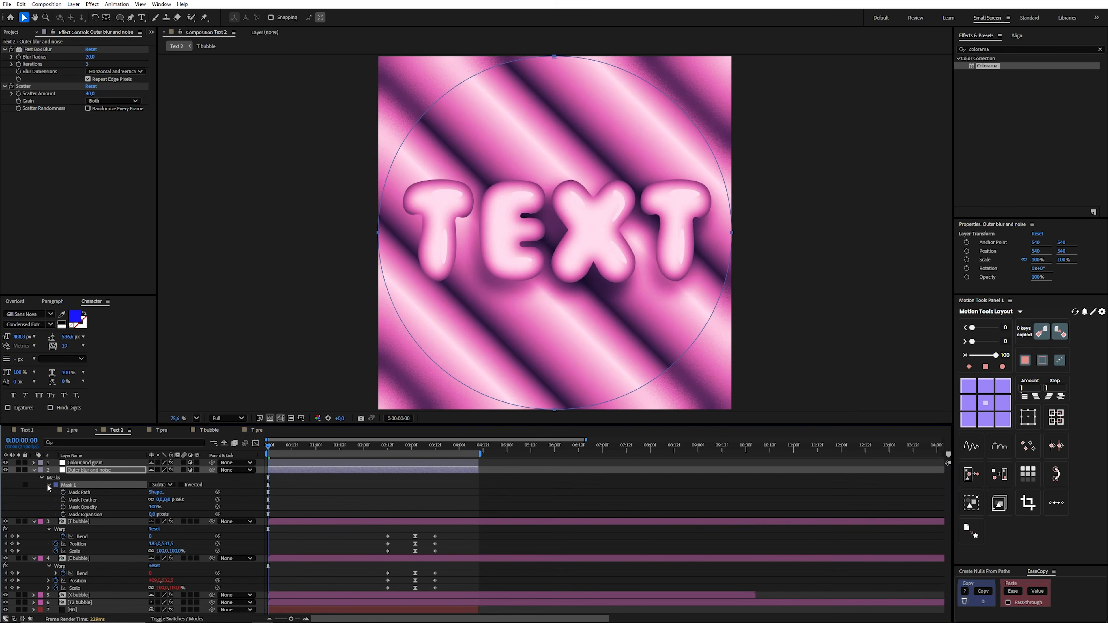
# - Set the elliptical mask's feather to 100 pixels and contract its expansion to about -81 pixels
pyautogui.click(160, 500)
pyautogui.write('100')
pyautogui.press('Return')
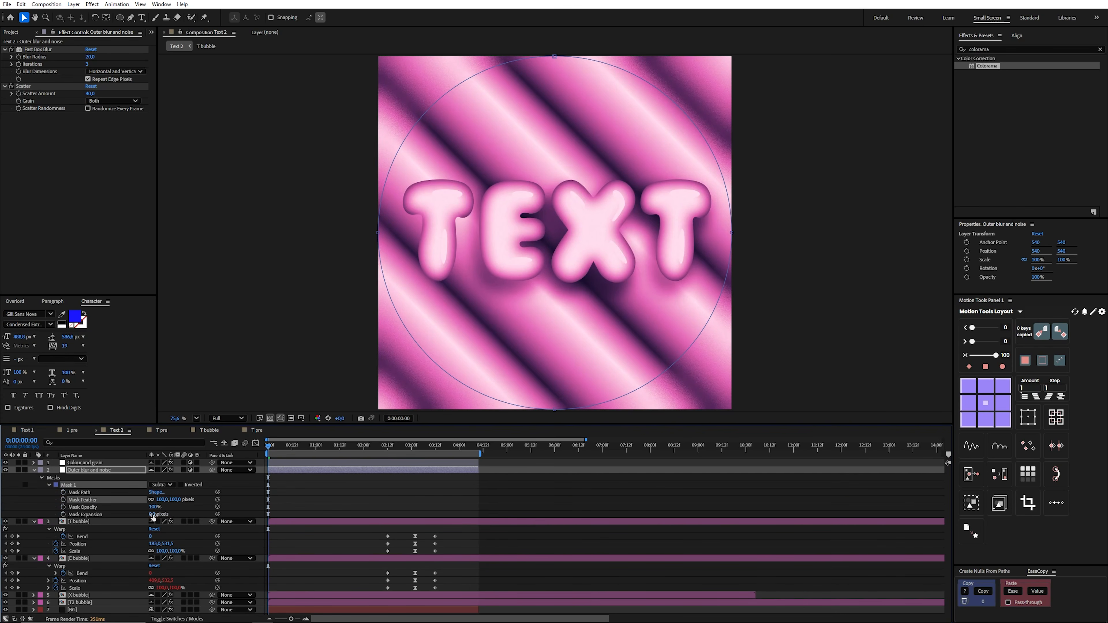
pyautogui.moveTo(153, 518); pyautogui.dragTo(112, 515)
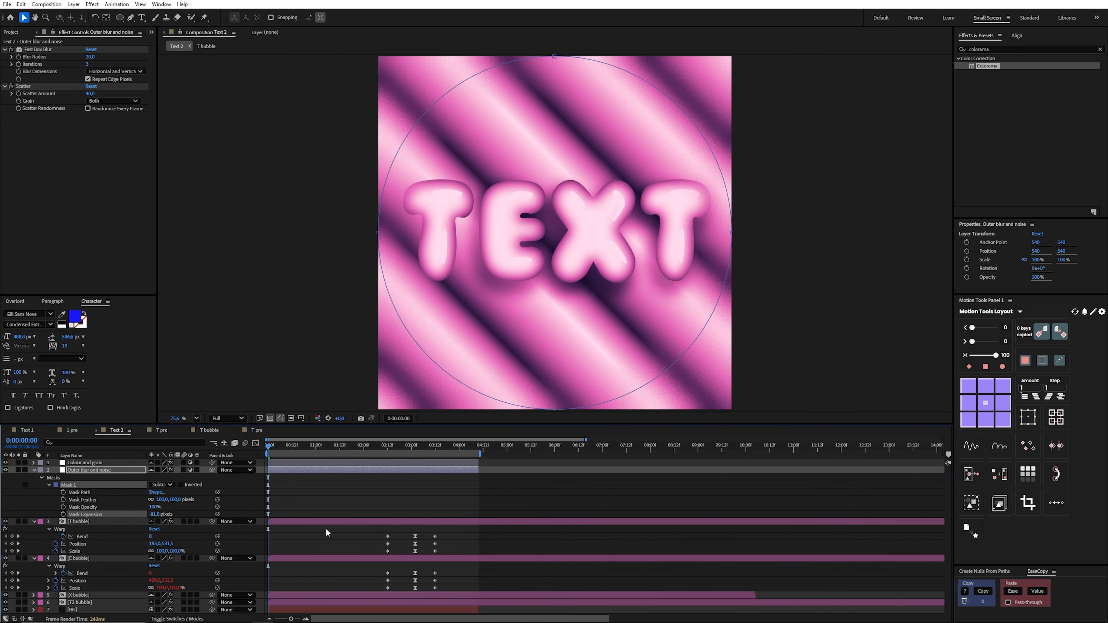
# - Add a Drop Shadow layer style to the T bubble layer
pyautogui.click(409, 488)
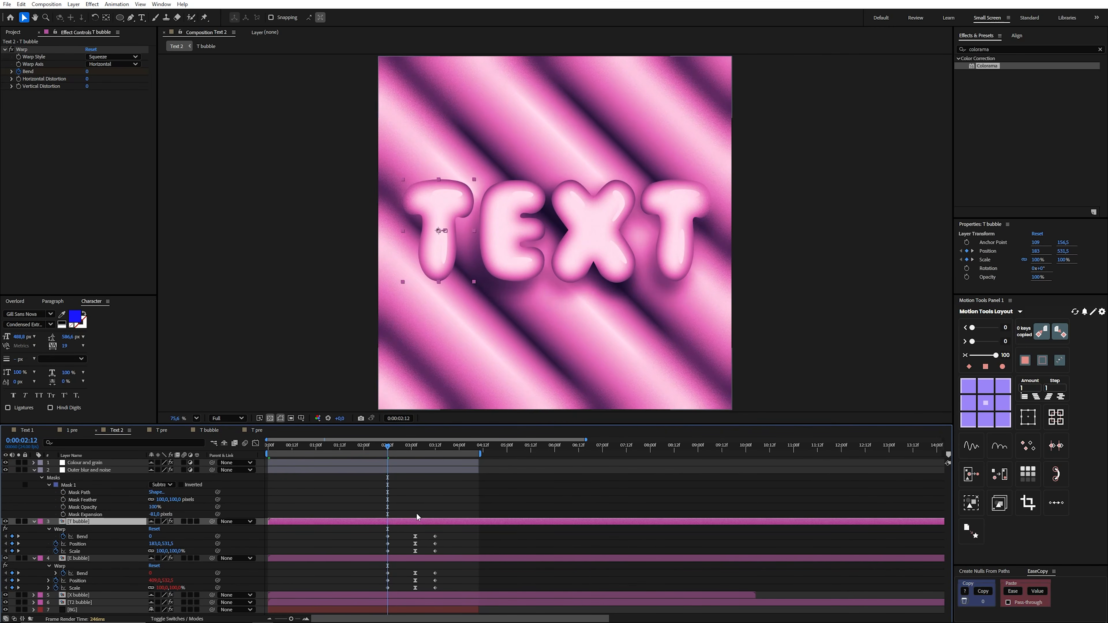
pyautogui.click(416, 513)
pyautogui.click(396, 521)
pyautogui.rightClick(79, 524)
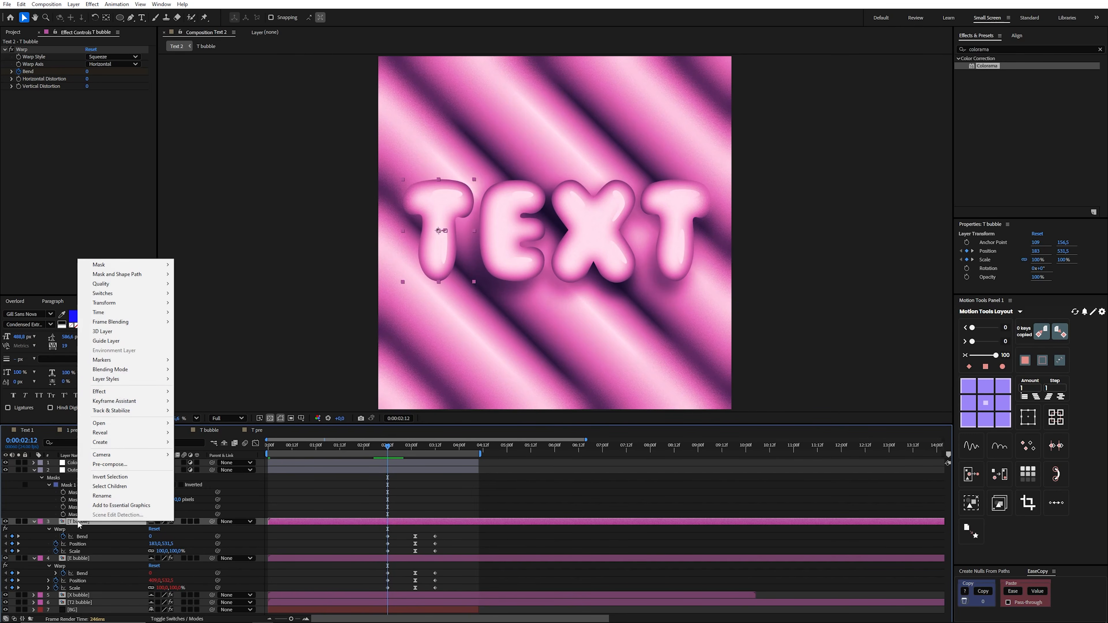
pyautogui.moveTo(164, 379)
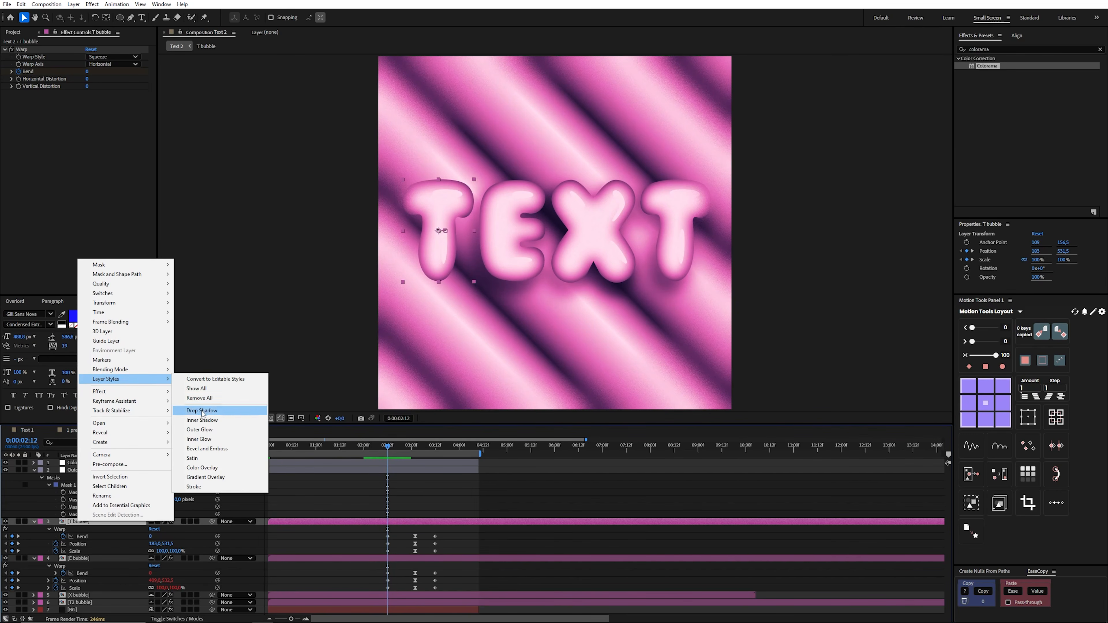
pyautogui.click(204, 413)
# - Reset the T bubble's Drop Shadow, set opacity 60%, angle about 63° and size about 52, and increase its distance and spread
pyautogui.click(48, 573)
pyautogui.scroll(-5, 87, 550)
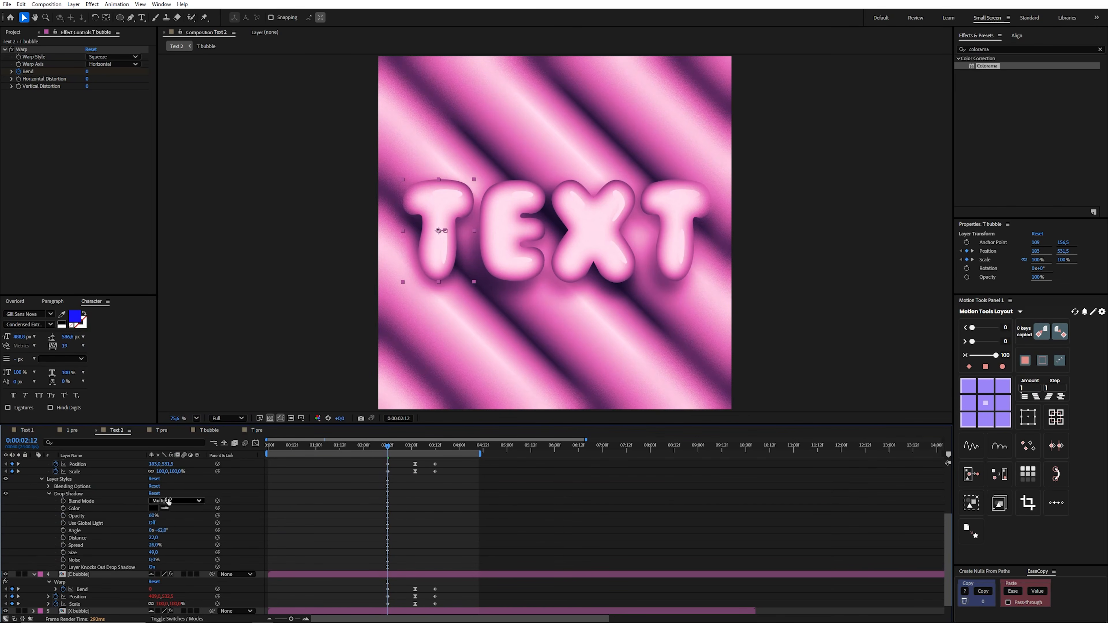
pyautogui.click(155, 494)
pyautogui.click(153, 516)
pyautogui.write('60')
pyautogui.press('Return')
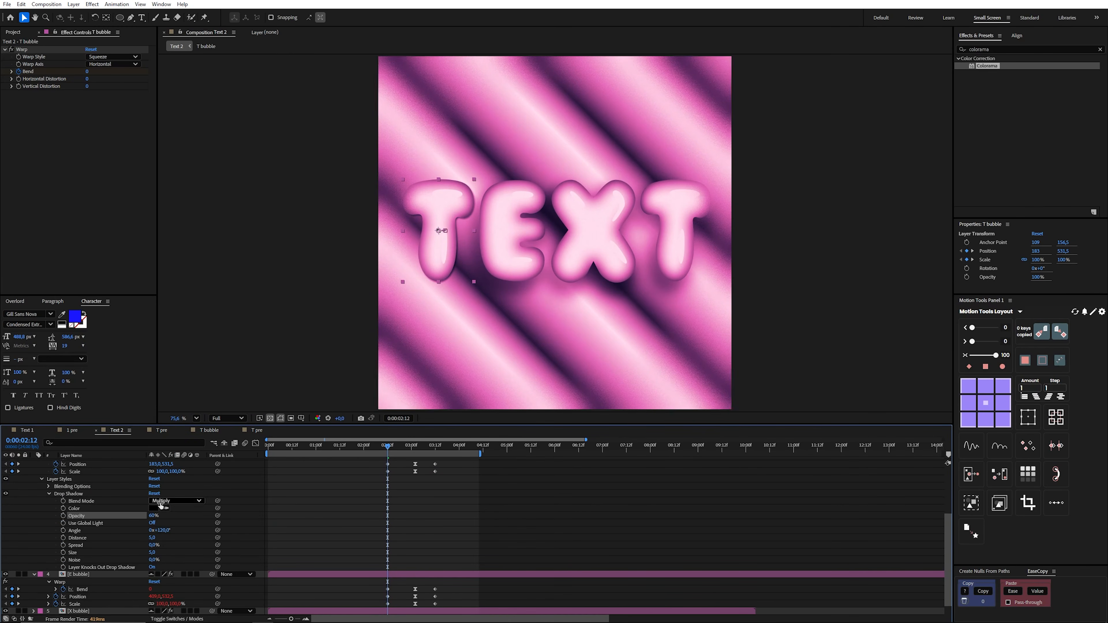
pyautogui.moveTo(164, 530)
pyautogui.mouseDown()
pyautogui.moveTo(139, 532)
pyautogui.moveTo(178, 553)
pyautogui.moveTo(152, 541)
pyautogui.mouseUp()
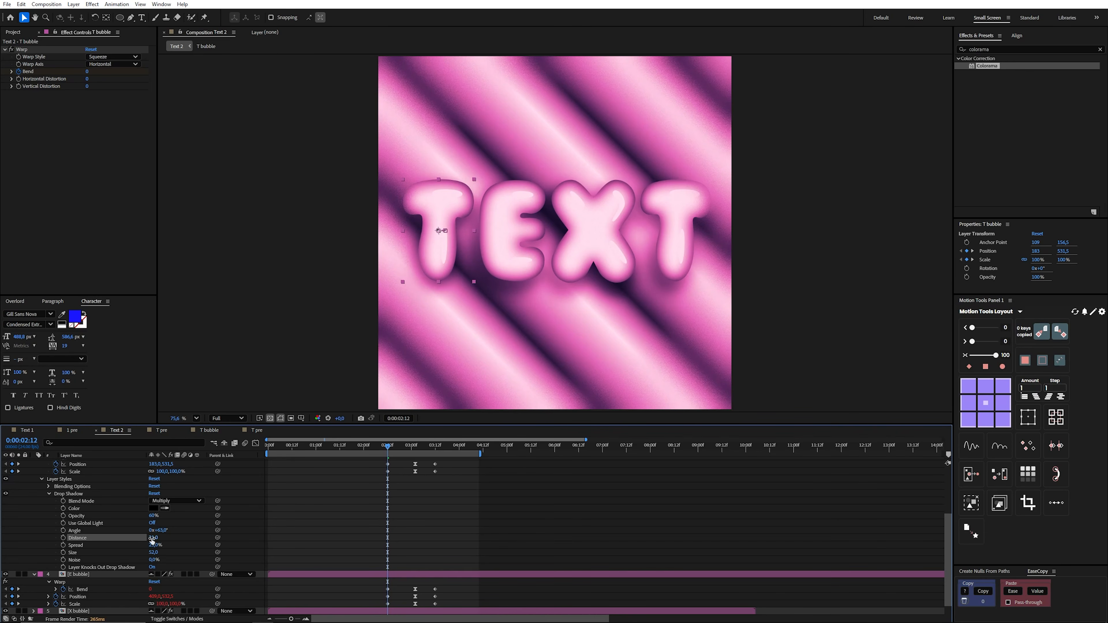
# - Preview the bubble-letter animation with its shadows and move to the final letter keyframes at 0:00:03:12
pyautogui.press('space')
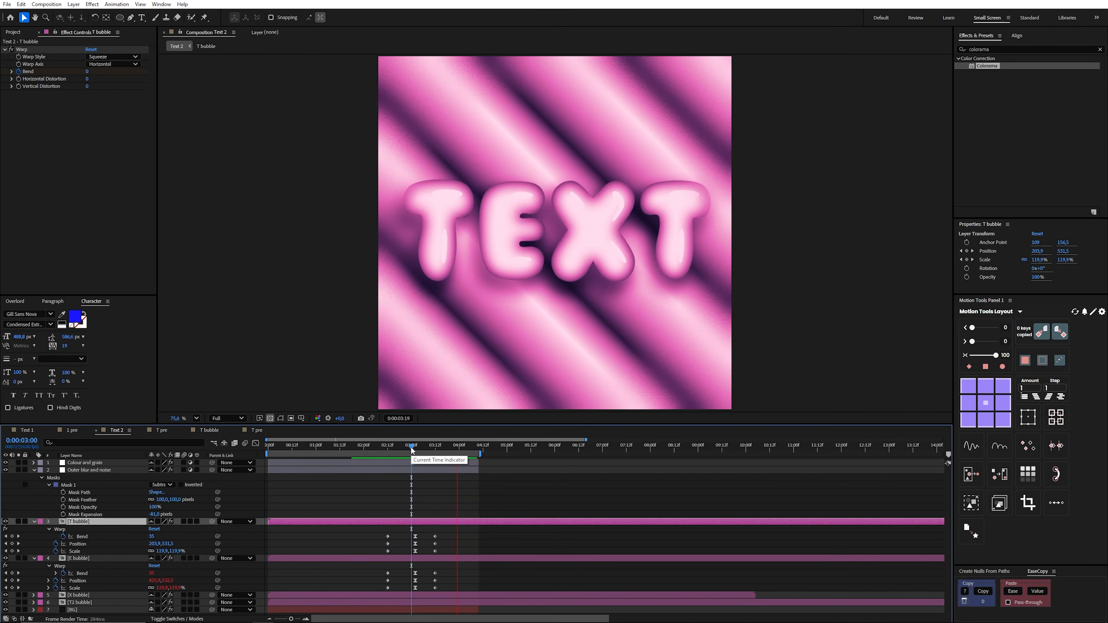
pyautogui.moveTo(411, 450); pyautogui.dragTo(392, 447)
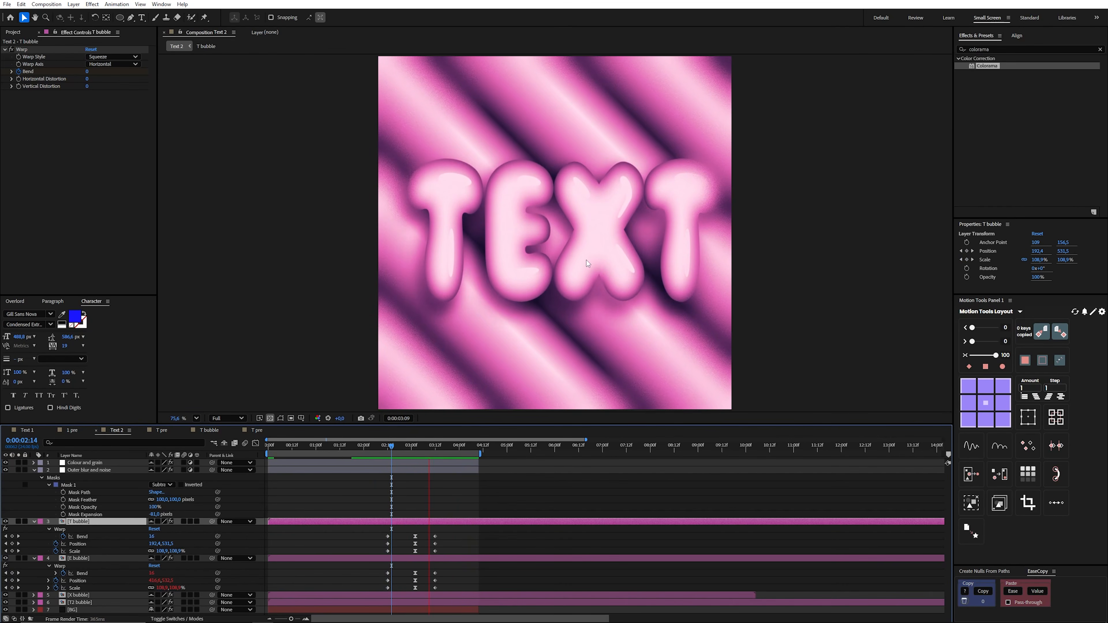
pyautogui.click(436, 446)
pyautogui.press('space')
# - Apply the Motion Tools elastic animation to the T bubble's last Scale keyframe
pyautogui.click(450, 535)
pyautogui.click(446, 523)
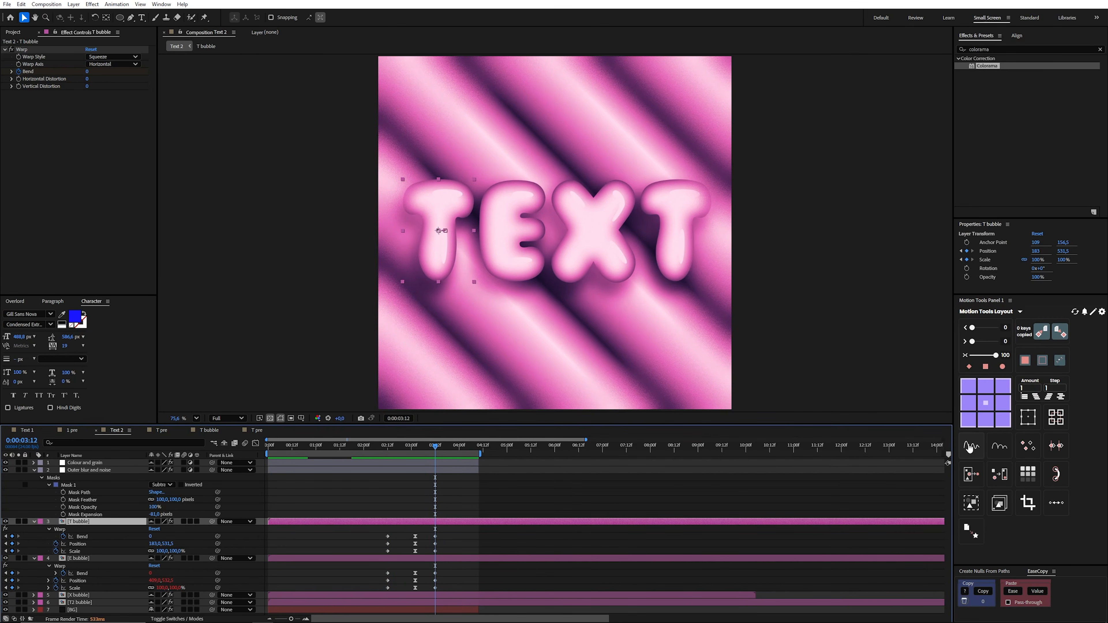
pyautogui.moveTo(444, 552)
pyautogui.mouseDown()
pyautogui.moveTo(407, 556)
pyautogui.moveTo(426, 558)
pyautogui.mouseUp()
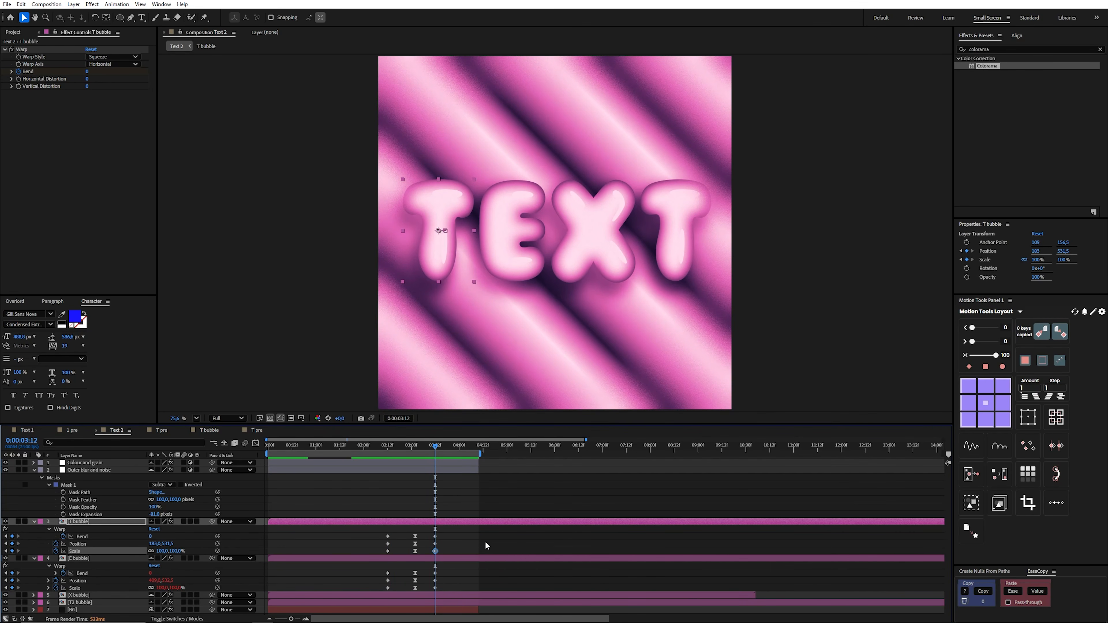
pyautogui.click(972, 449)
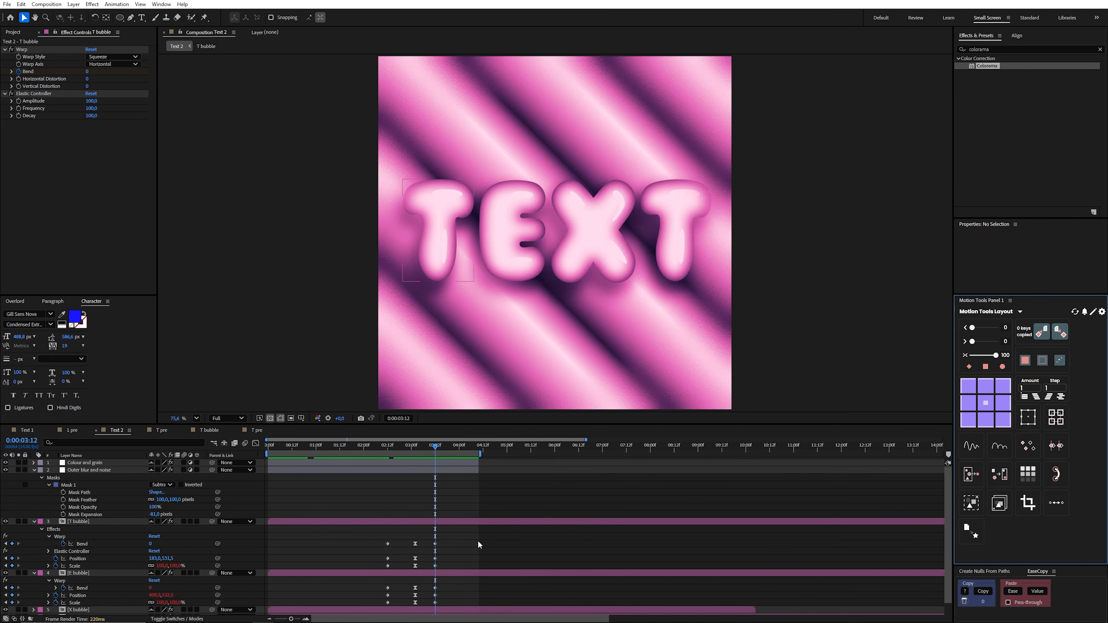
pyautogui.click(29, 95)
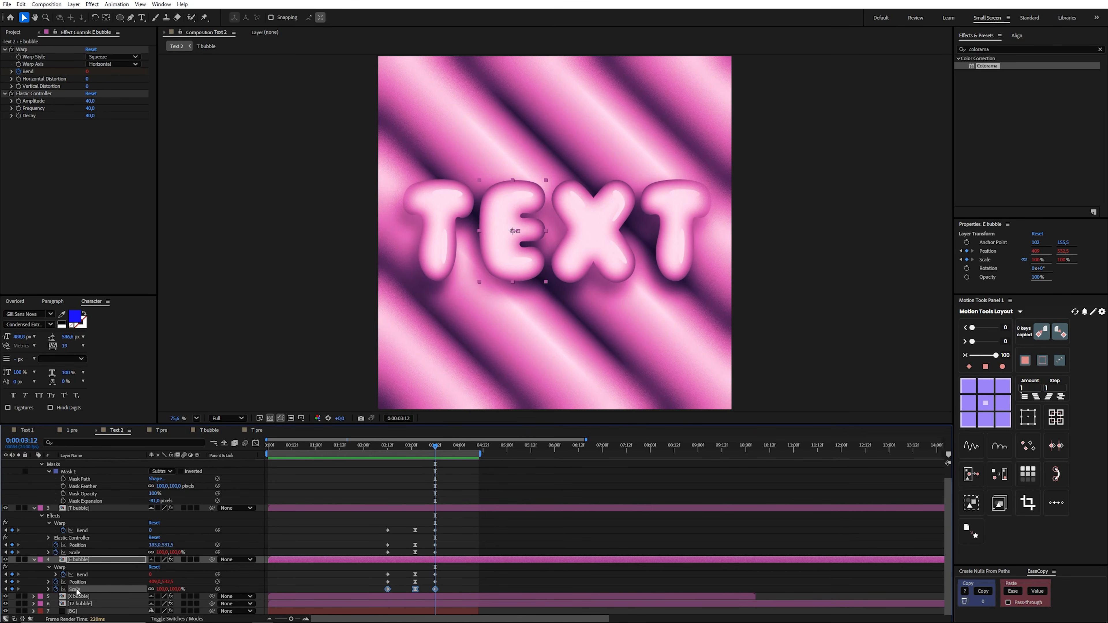
# - Copy the elastic expression from the T bubble's Scale to its Position and Warp Bend properties
pyautogui.rightClick(77, 591)
pyautogui.click(80, 554)
pyautogui.click(80, 553)
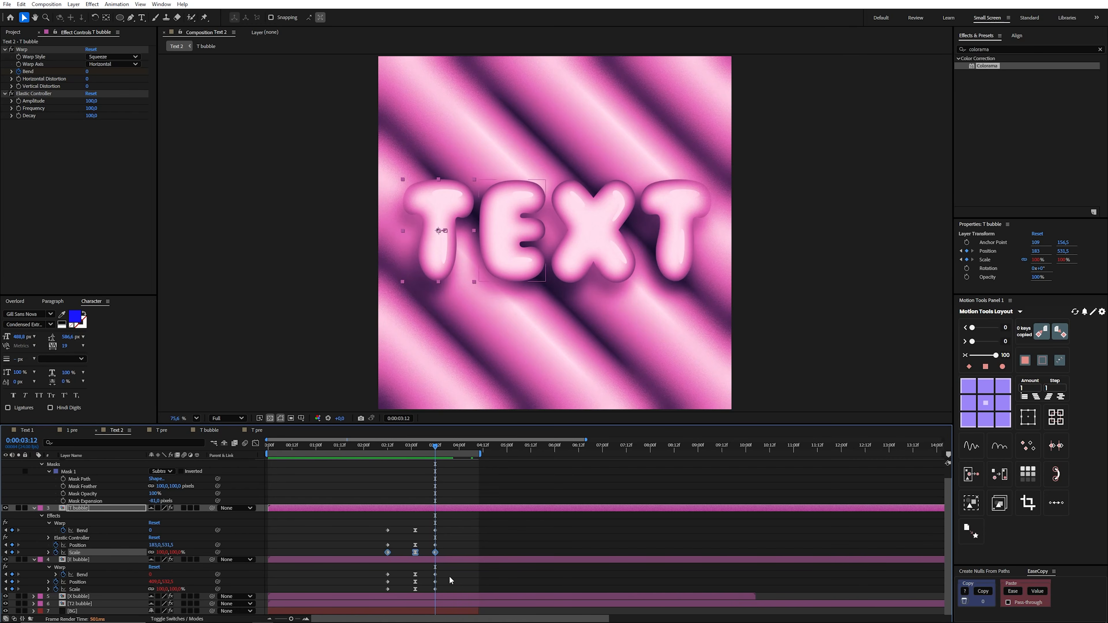
pyautogui.click(79, 546)
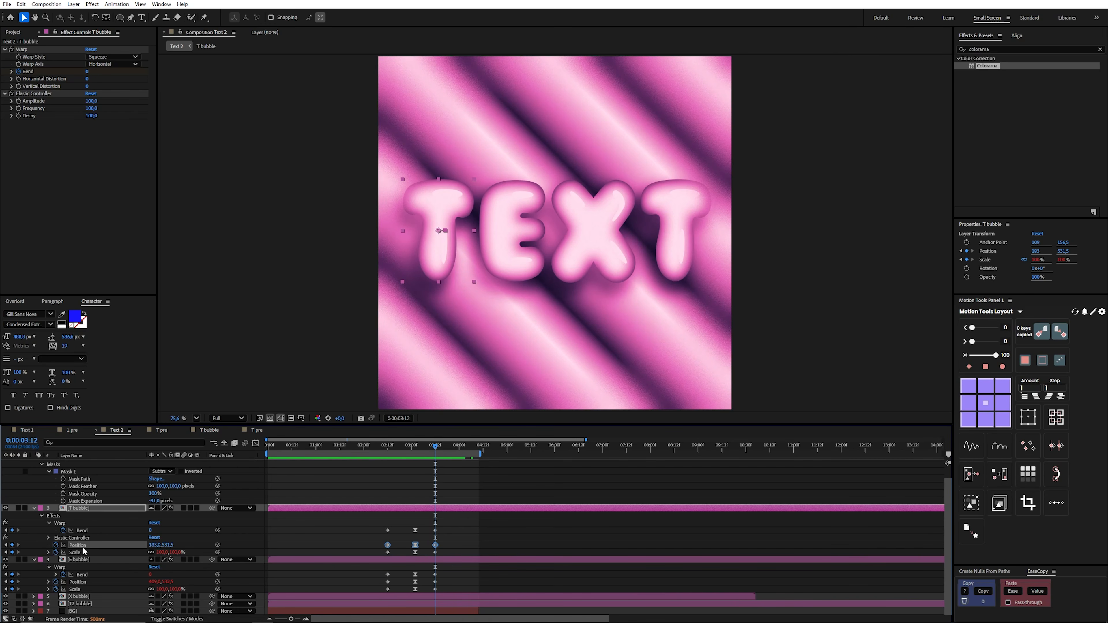
pyautogui.click(75, 524)
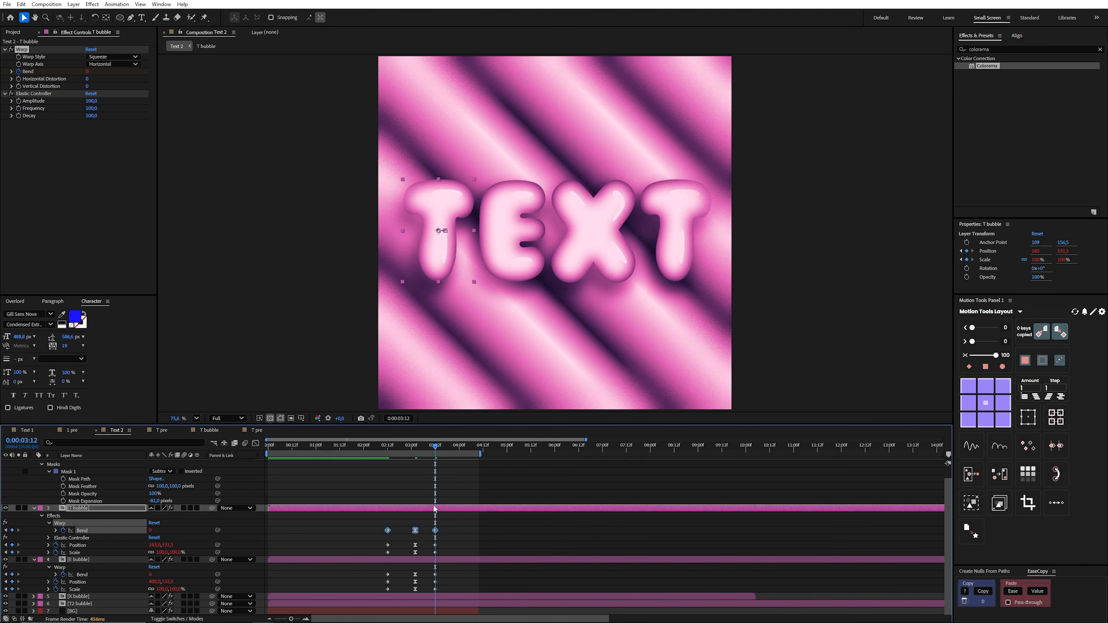
# - Set the T bubble's Elastic Controller amplitude, frequency and decay to 40 each
pyautogui.click(34, 93)
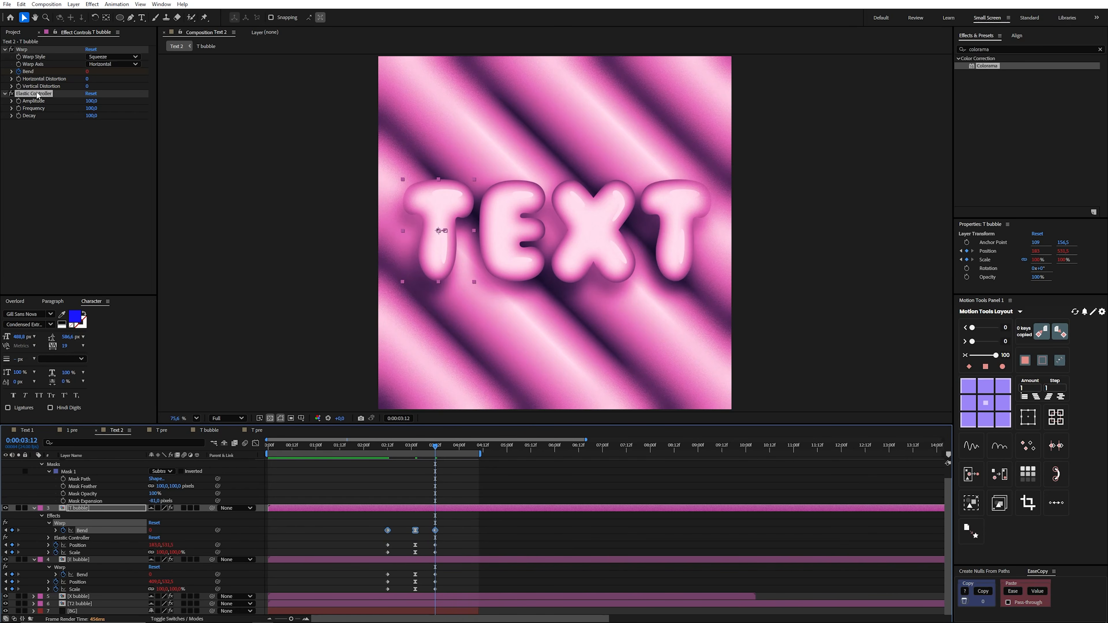
pyautogui.click(91, 100)
pyautogui.write('40')
pyautogui.press('Tab')
pyautogui.write('40')
pyautogui.press('Tab')
pyautogui.write('4')
pyautogui.write('0')
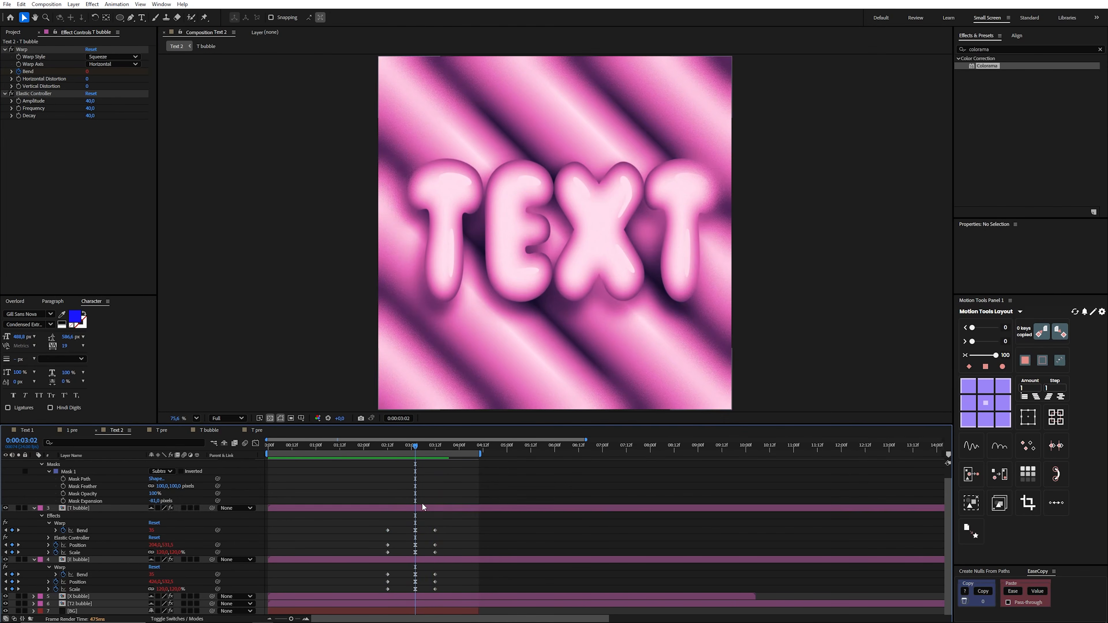
# - Reveal the keyframes of all bubble layers and delay the last two keyframes of the E, X and T2 bubbles by two frames
pyautogui.click(422, 508)
pyautogui.keyDown('shift'); pyautogui.click(417, 604); pyautogui.keyUp('shift')
pyautogui.press('u')
pyautogui.press('u')
pyautogui.moveTo(457, 510); pyautogui.dragTo(406, 608)
pyautogui.hotkey('alt', 'Right')
pyautogui.hotkey('alt', 'Right')
# - Stagger the last two keyframes of the X and T2 bubbles in two-frame increments
pyautogui.moveTo(446, 550); pyautogui.dragTo(416, 608)
pyautogui.hotkey('alt', 'Right')
pyautogui.hotkey('alt', 'Right')
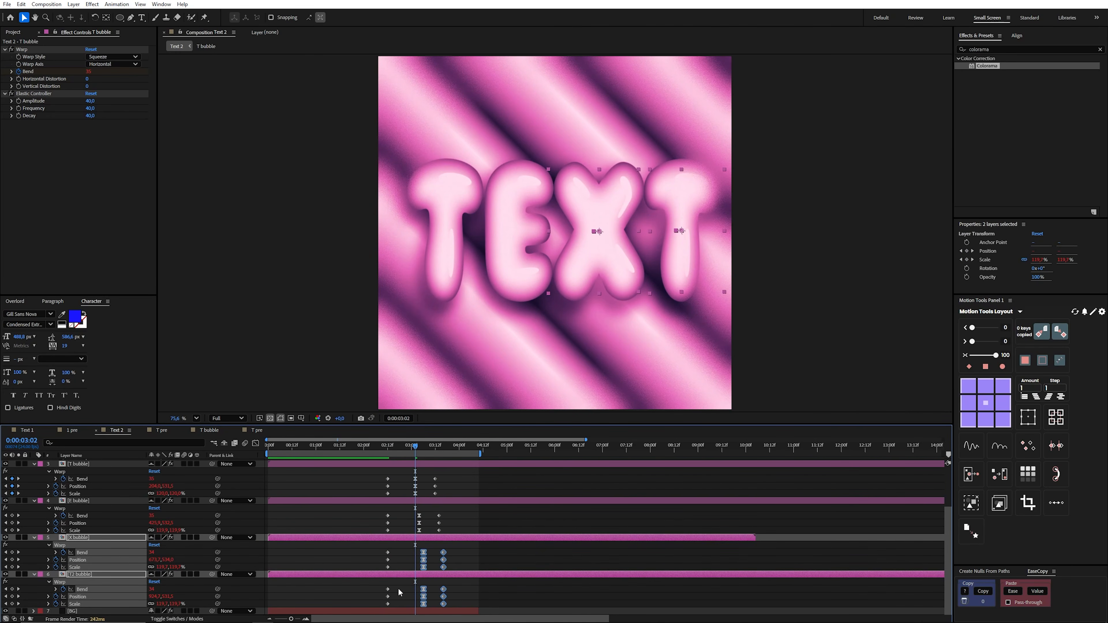
pyautogui.hotkey('alt', 'Left')
pyautogui.hotkey('alt', 'Left')
pyautogui.click(559, 546)
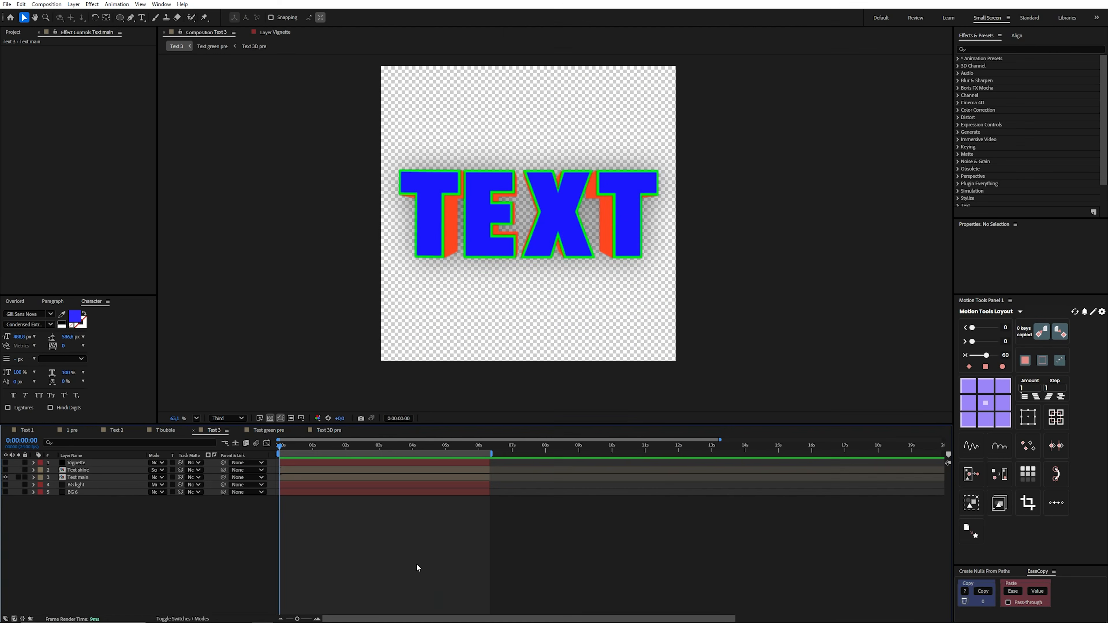
# - Open the Text 3D pre composition nested inside the Text main layer and make its TEXT layer 3D
pyautogui.doubleClick(83, 478)
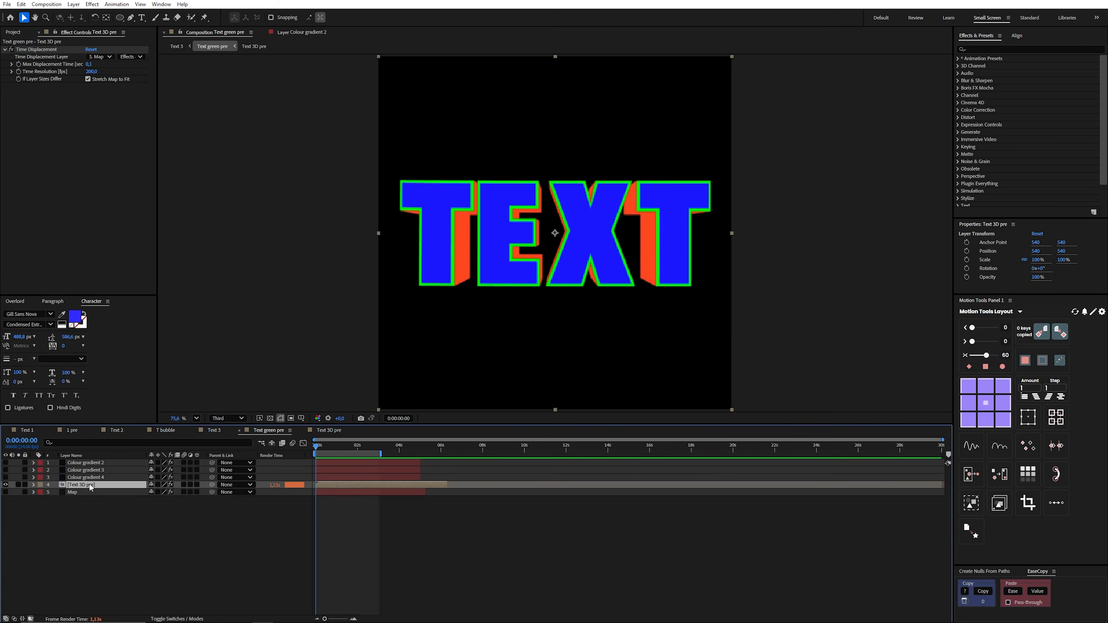
pyautogui.doubleClick(89, 485)
pyautogui.click(387, 525)
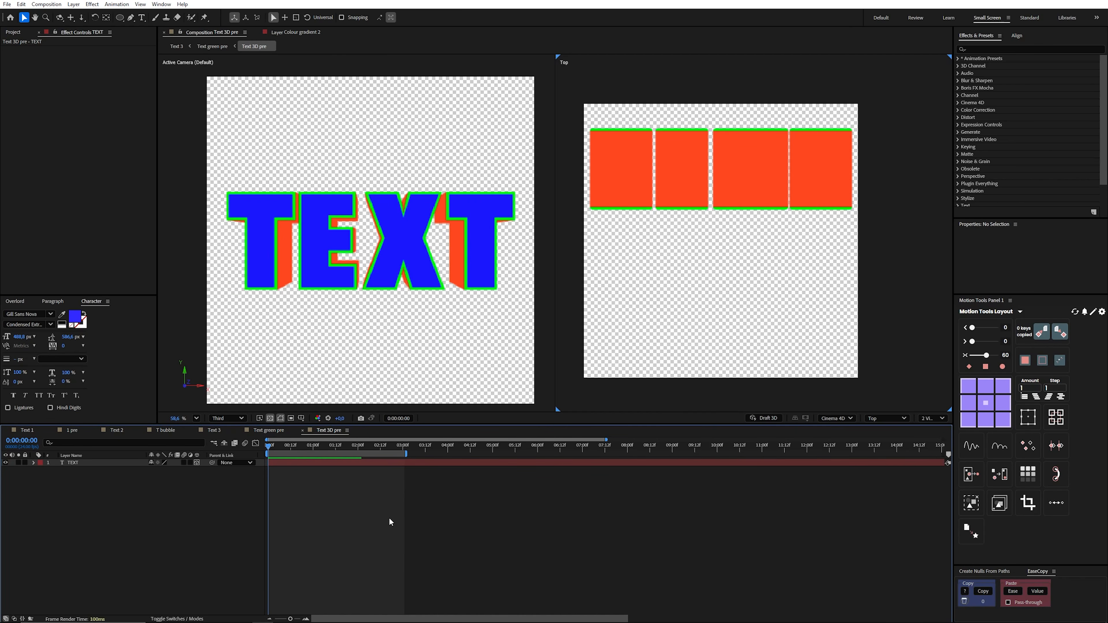
pyautogui.click(198, 462)
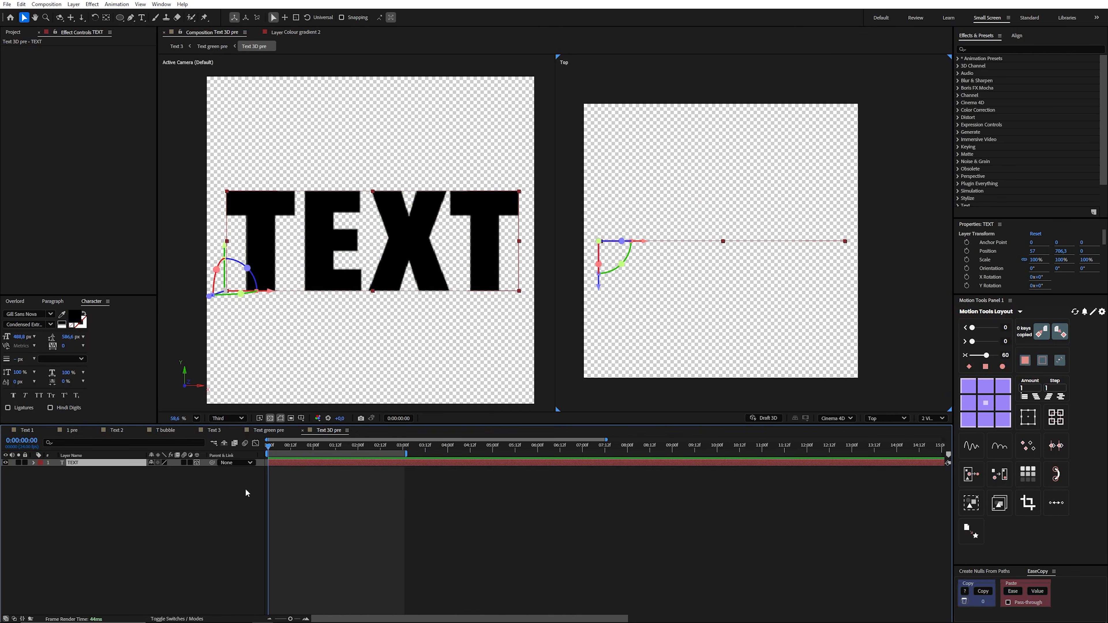
# - Set the TEXT layer's Extrusion Depth to 300 in its Geometry Options
pyautogui.moveTo(689, 310); pyautogui.dragTo(705, 306)
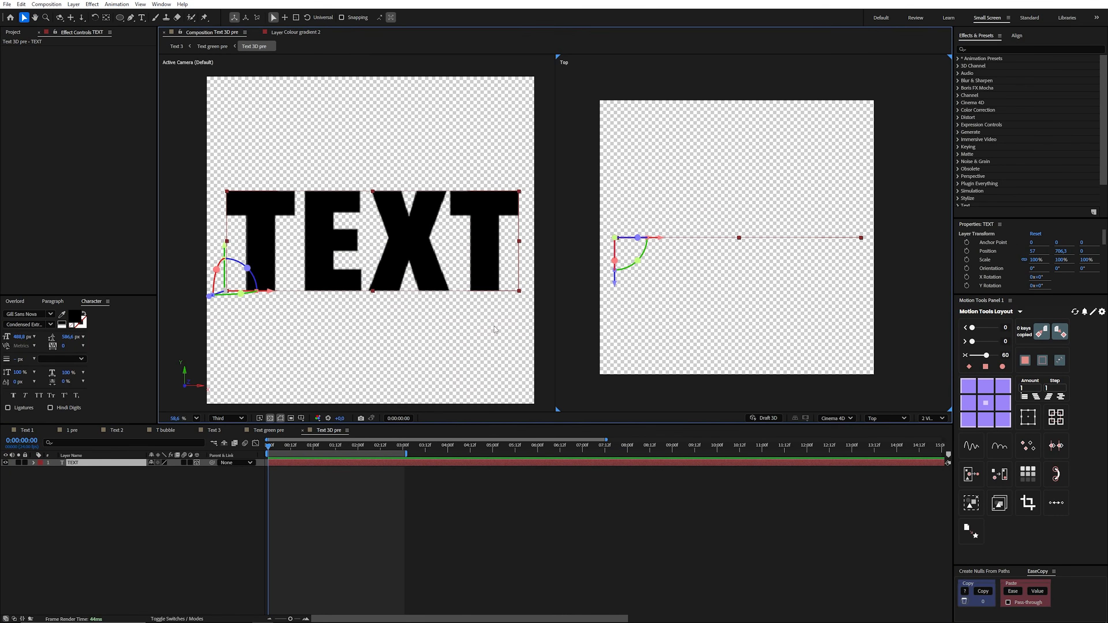
pyautogui.moveTo(455, 326); pyautogui.dragTo(460, 322)
pyautogui.press('v')
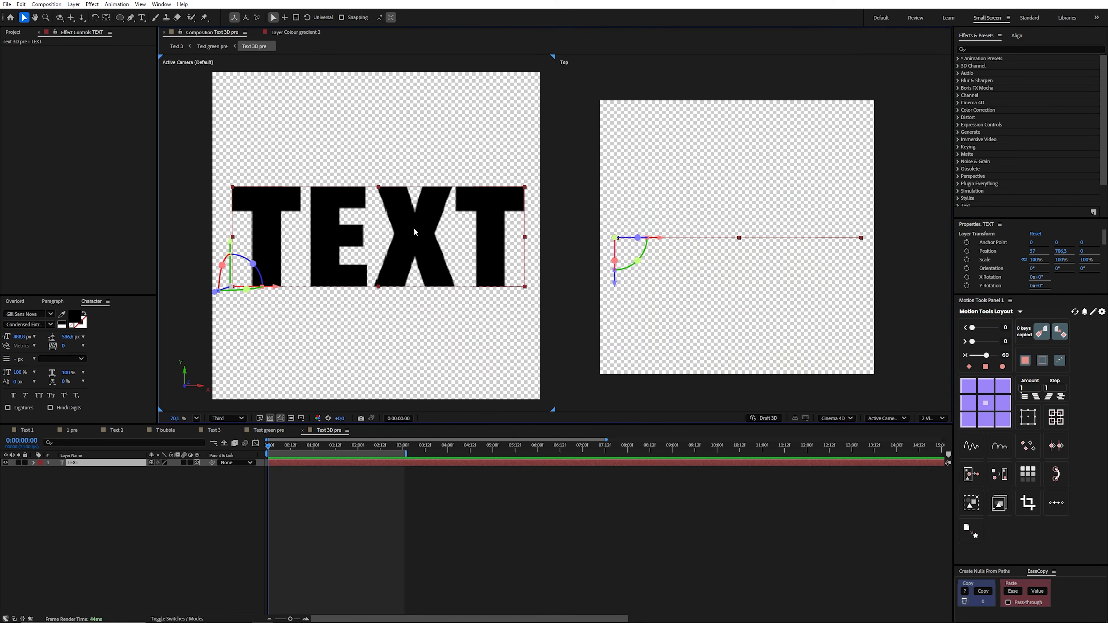
pyautogui.click(336, 504)
pyautogui.click(169, 464)
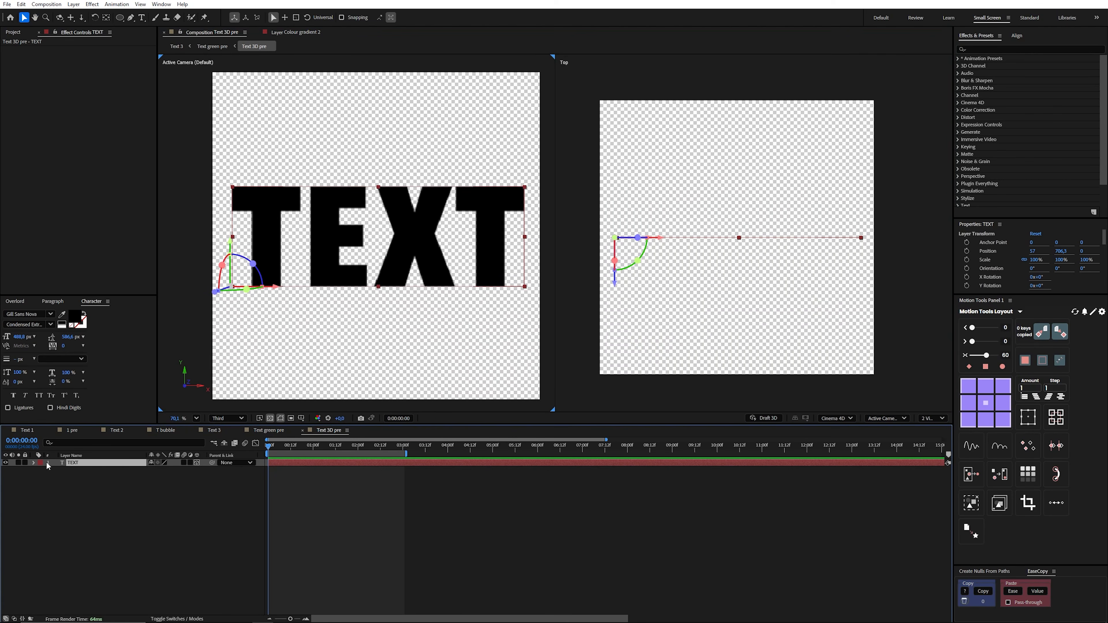
pyautogui.click(33, 463)
pyautogui.click(41, 486)
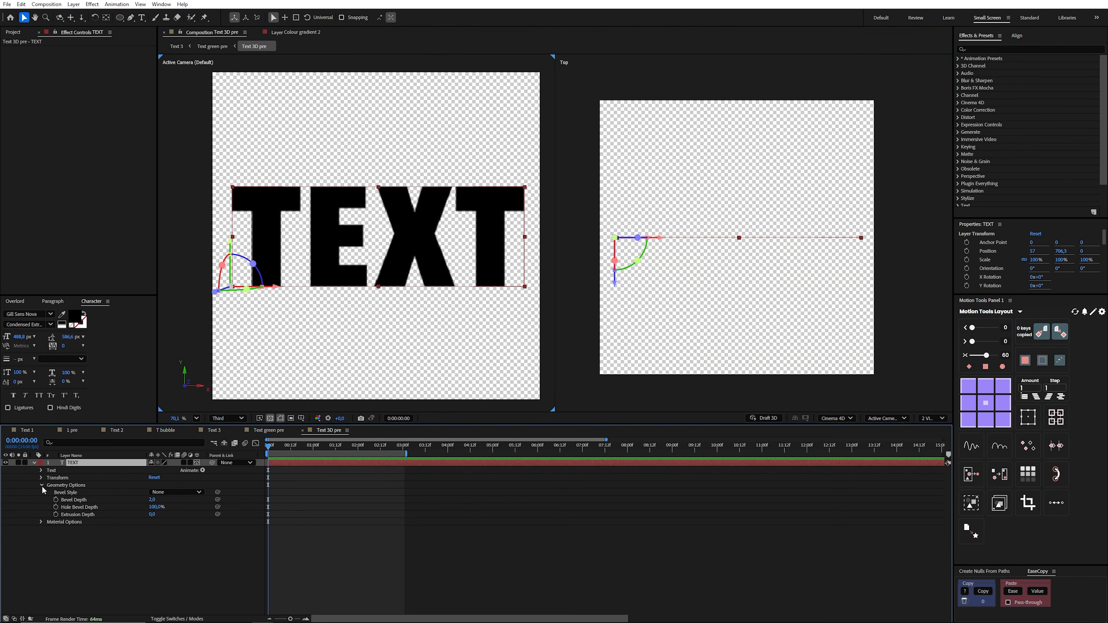
pyautogui.click(152, 516)
pyautogui.write('300')
pyautogui.click(183, 551)
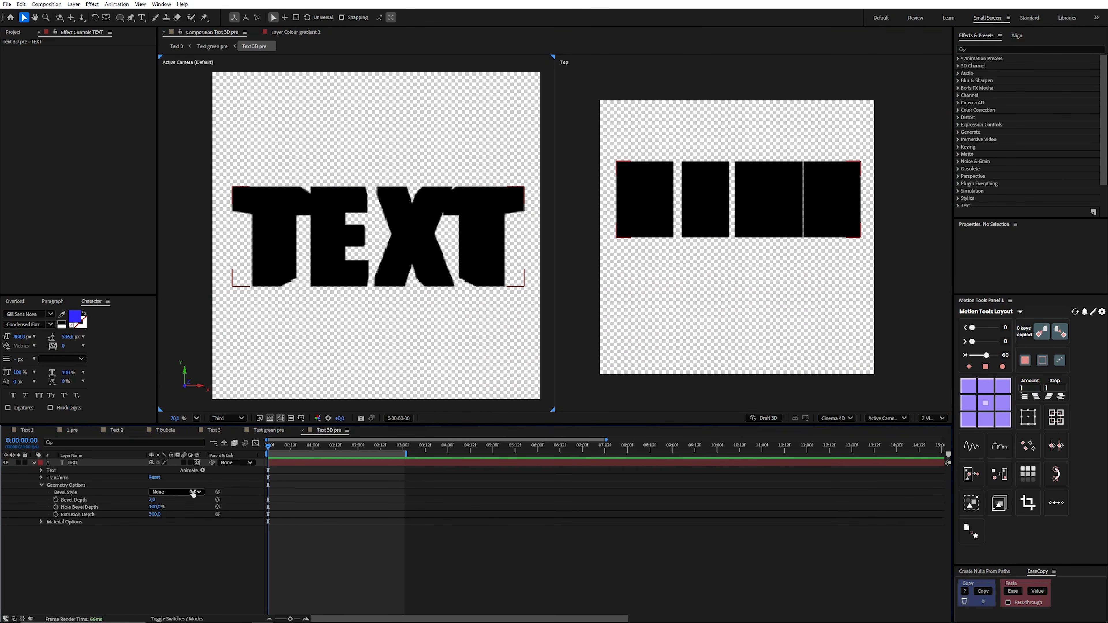
# - Give the extruded text a Convex bevel style with a Bevel Depth of 10
pyautogui.click(188, 492)
pyautogui.click(173, 530)
pyautogui.click(155, 500)
pyautogui.write('10')
pyautogui.press('Return')
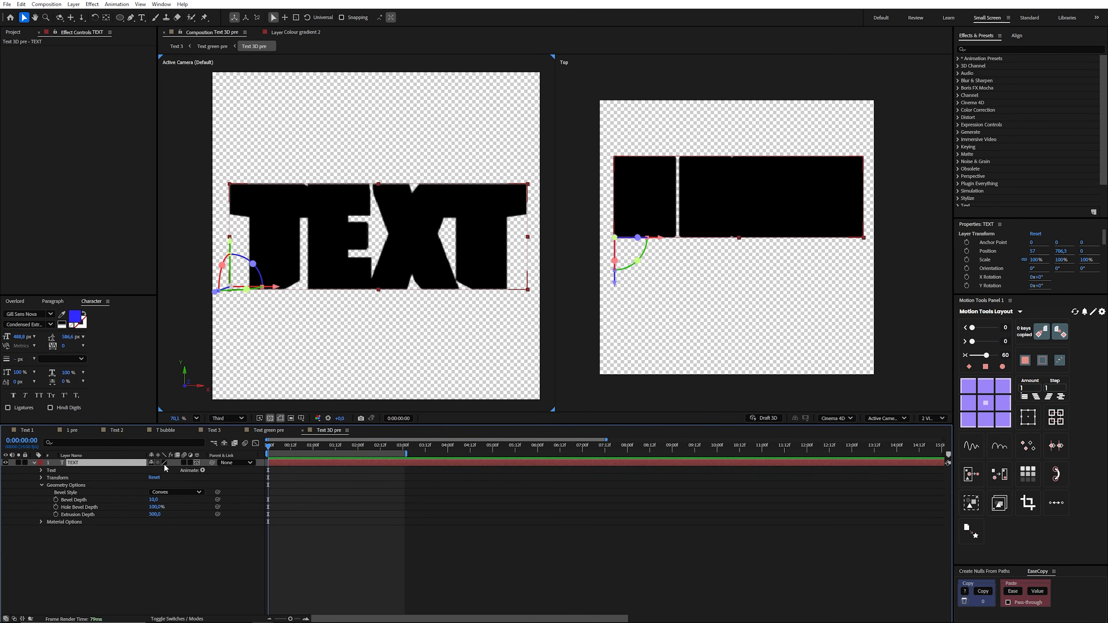
# - Add a Side Color text animator to the TEXT layer and keep it pure red, FF0000
pyautogui.click(55, 472)
pyautogui.click(202, 472)
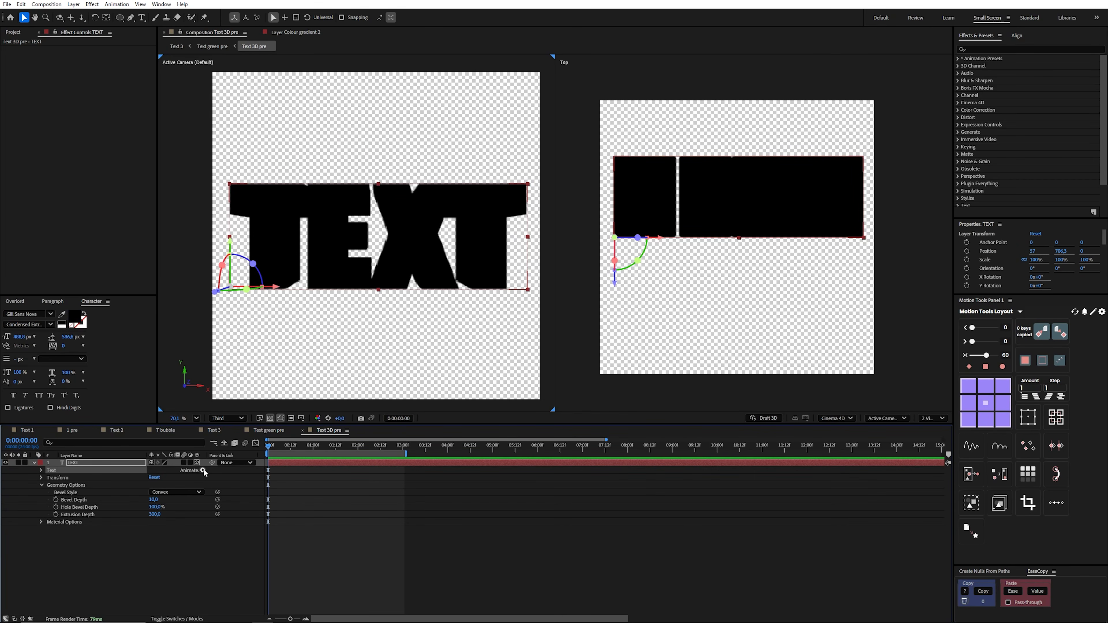
pyautogui.moveTo(271, 386)
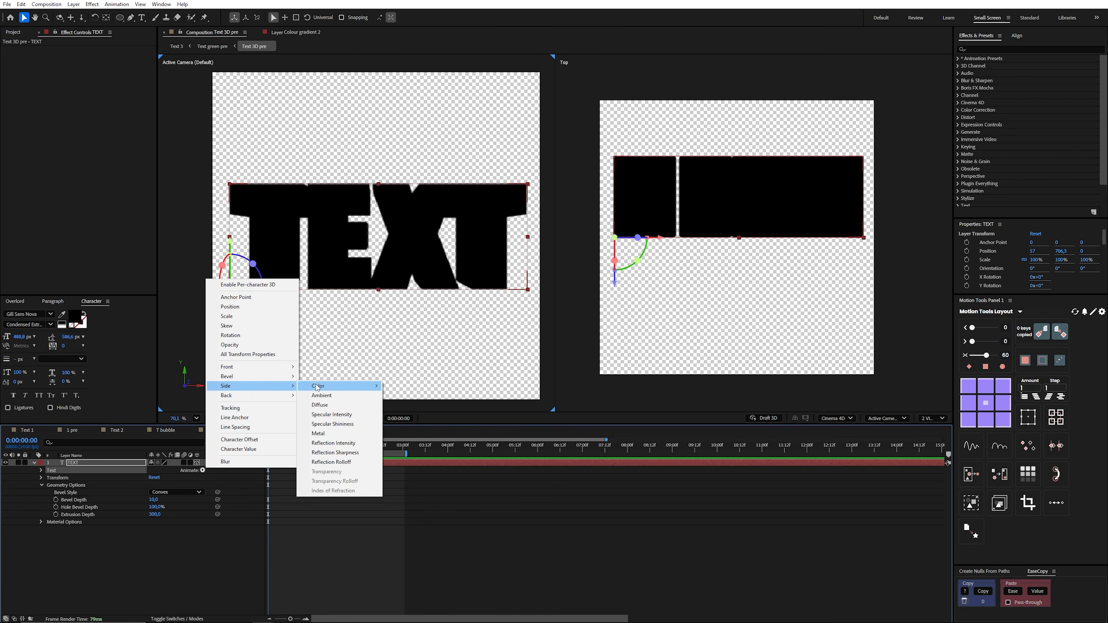
pyautogui.moveTo(325, 387)
pyautogui.click(404, 386)
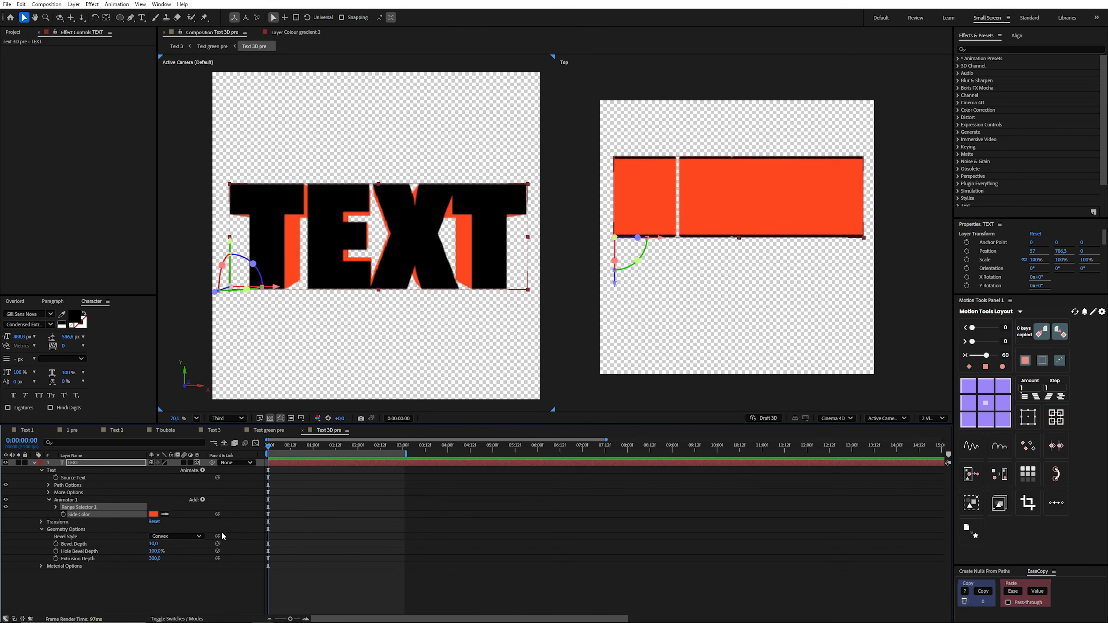
pyautogui.click(154, 515)
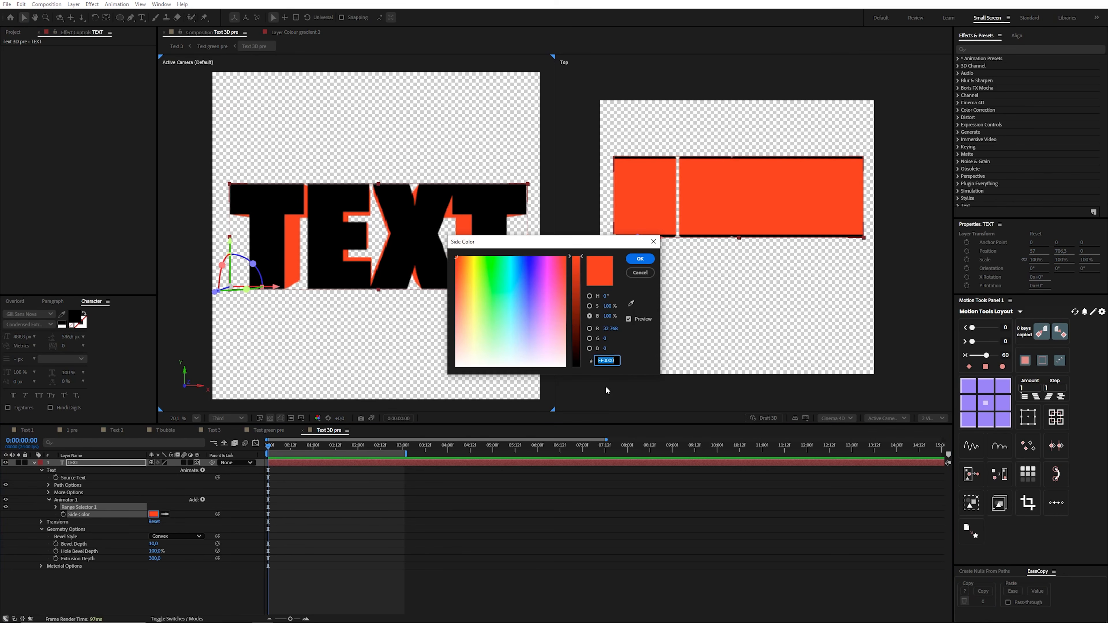
pyautogui.click(640, 259)
# - Add a Bevel Color property to the TEXT layer's existing Animator 1
pyautogui.click(67, 500)
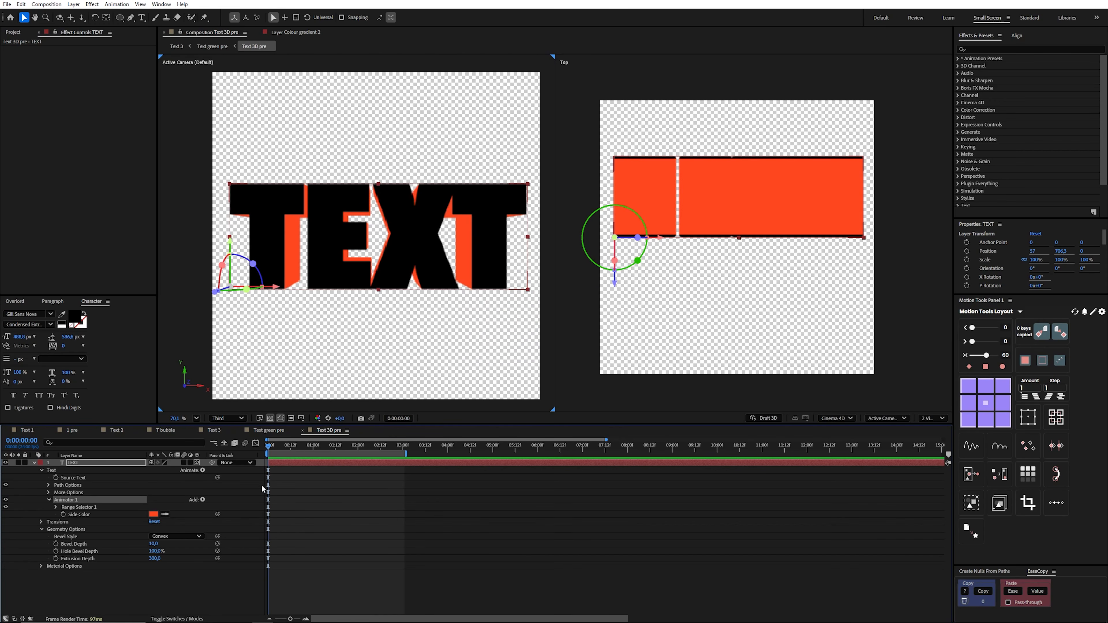
pyautogui.click(203, 471)
pyautogui.moveTo(244, 376)
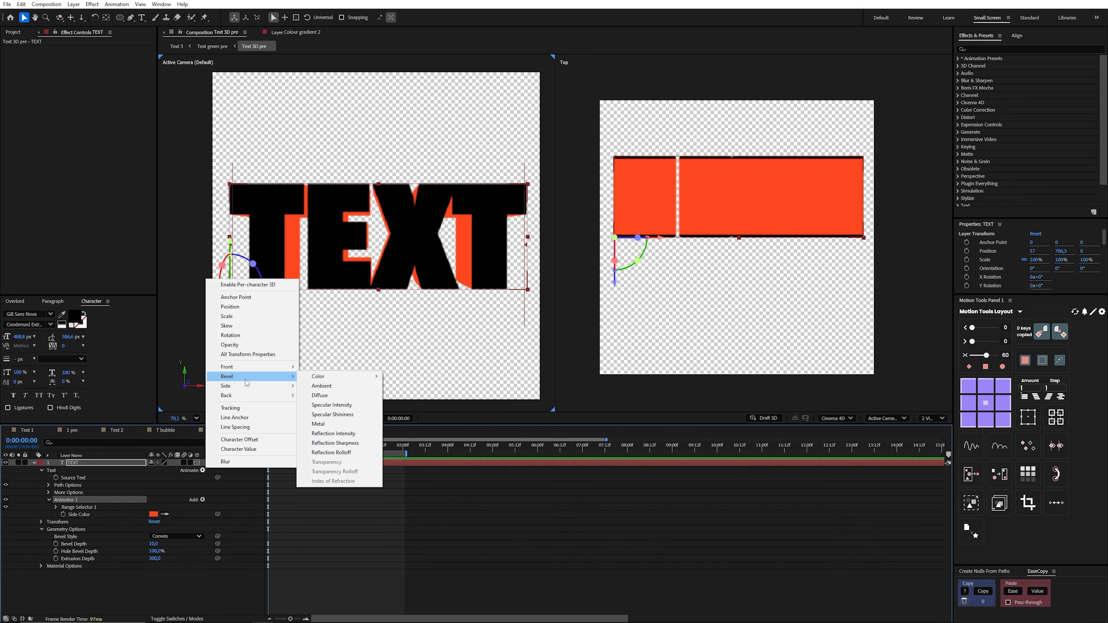
pyautogui.moveTo(318, 379)
pyautogui.click(400, 377)
# - Set the Bevel Color to pure green with red 0 and green 32 768
pyautogui.click(154, 515)
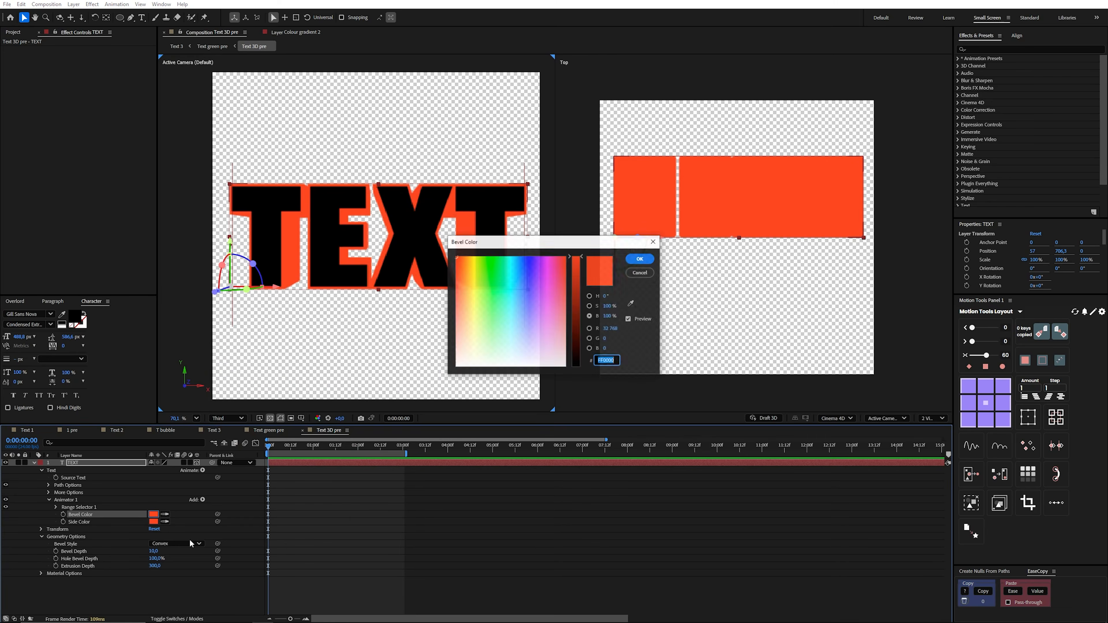
pyautogui.click(610, 329)
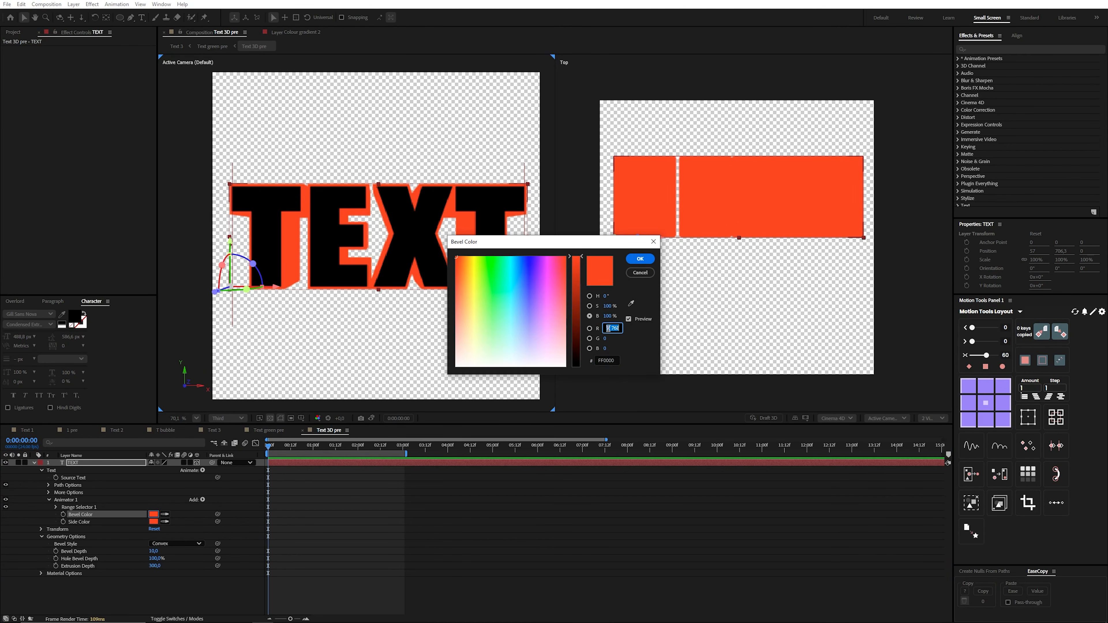
pyautogui.click(605, 339)
pyautogui.write('32 768')
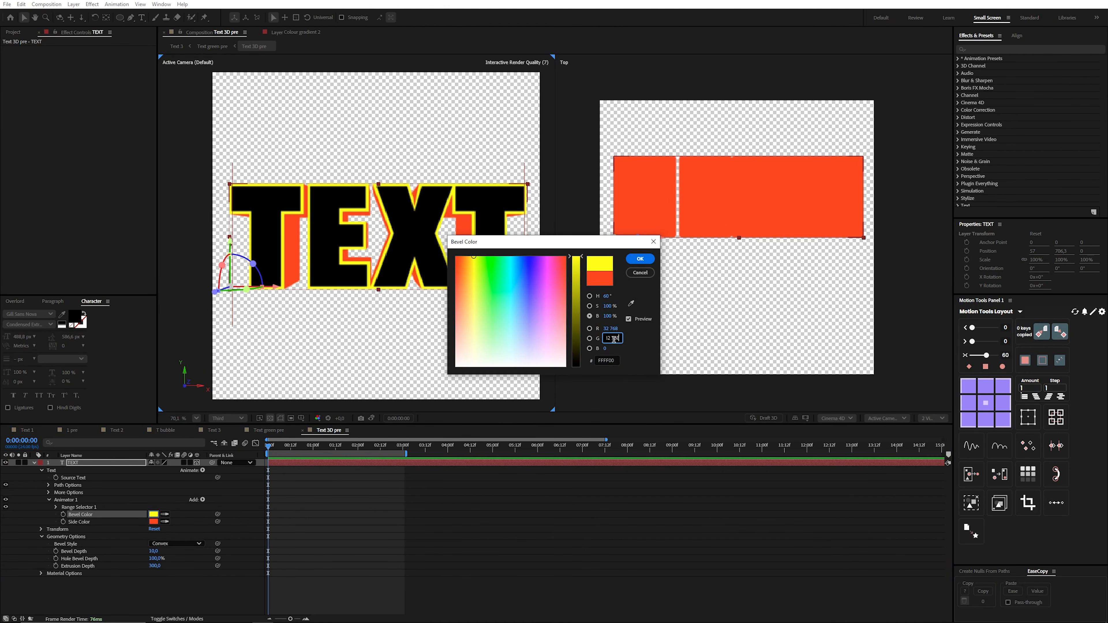
pyautogui.click(612, 330)
pyautogui.write('0')
pyautogui.click(637, 348)
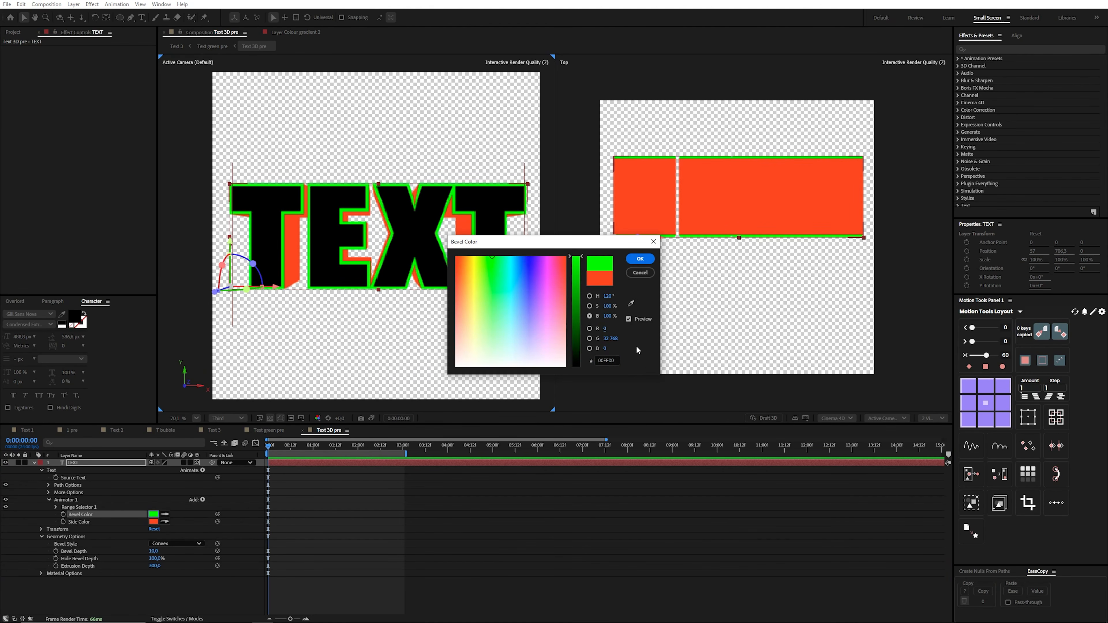
pyautogui.click(640, 258)
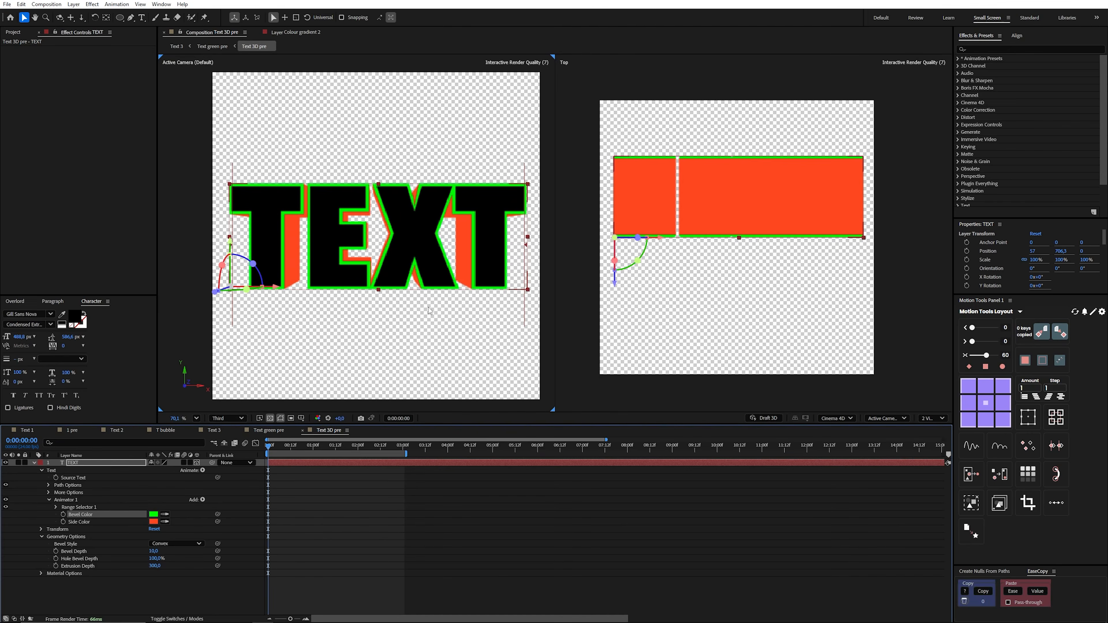
# - Set the fill colour of the text to pure blue
pyautogui.click(75, 316)
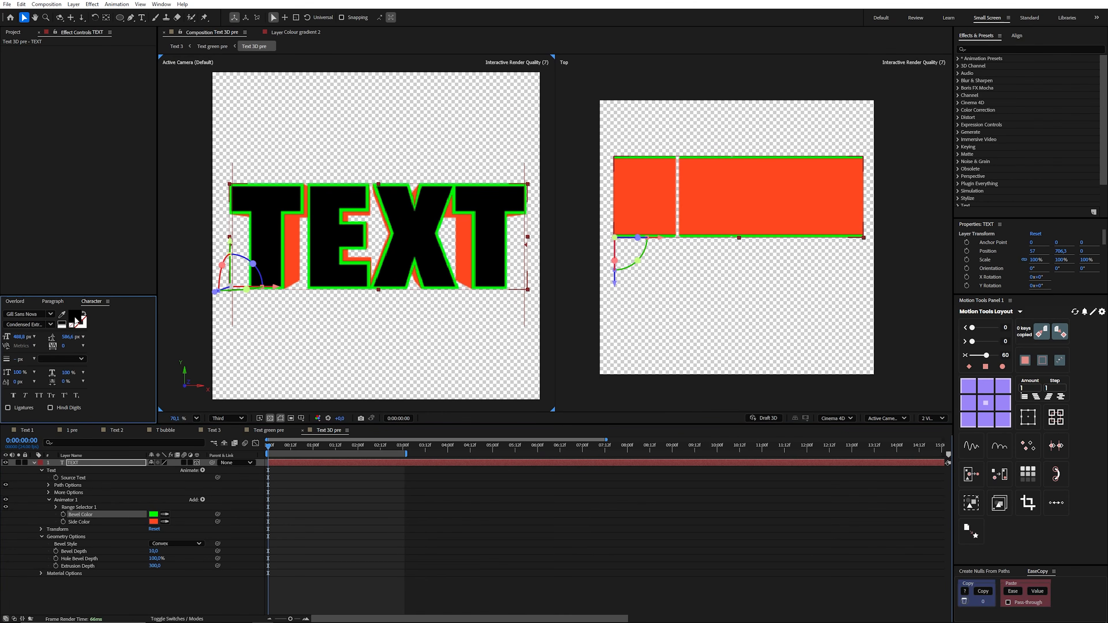
pyautogui.write('0000ff')
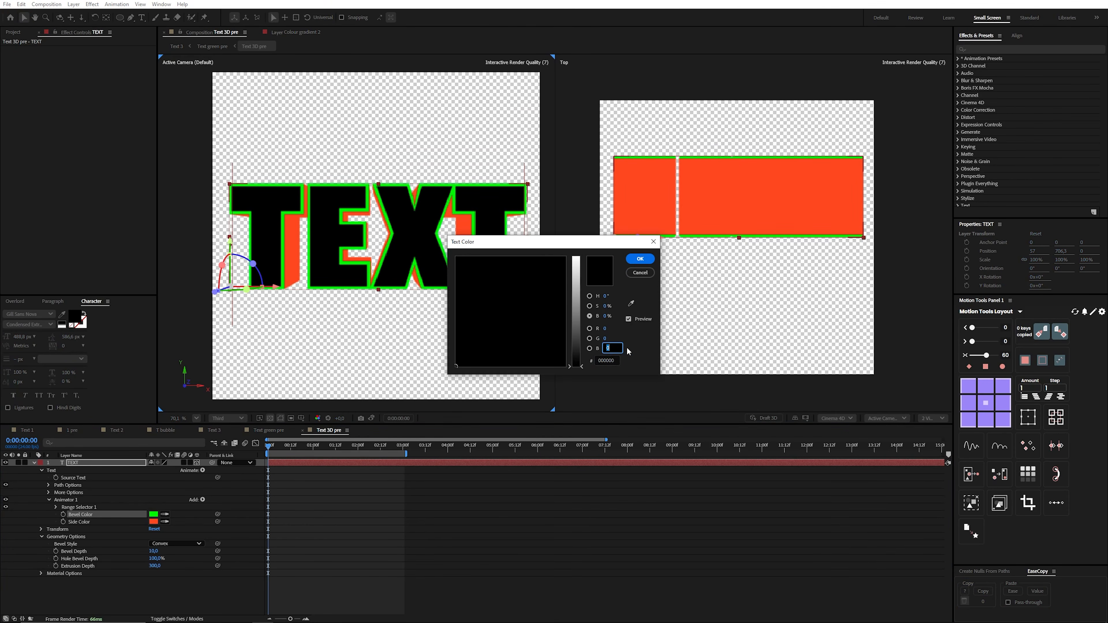
pyautogui.click(651, 352)
pyautogui.click(640, 258)
# - Try keyframing the TEXT layer's X Rotation from the start to -1° at 1:12 and -2° at 3:00
pyautogui.click(293, 463)
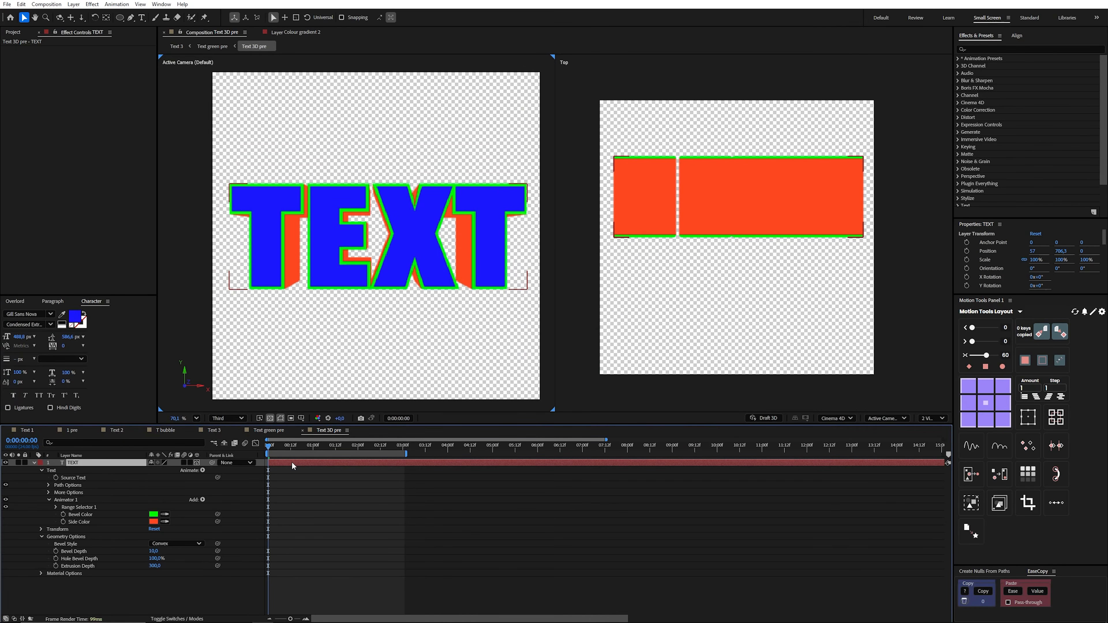
pyautogui.press('r')
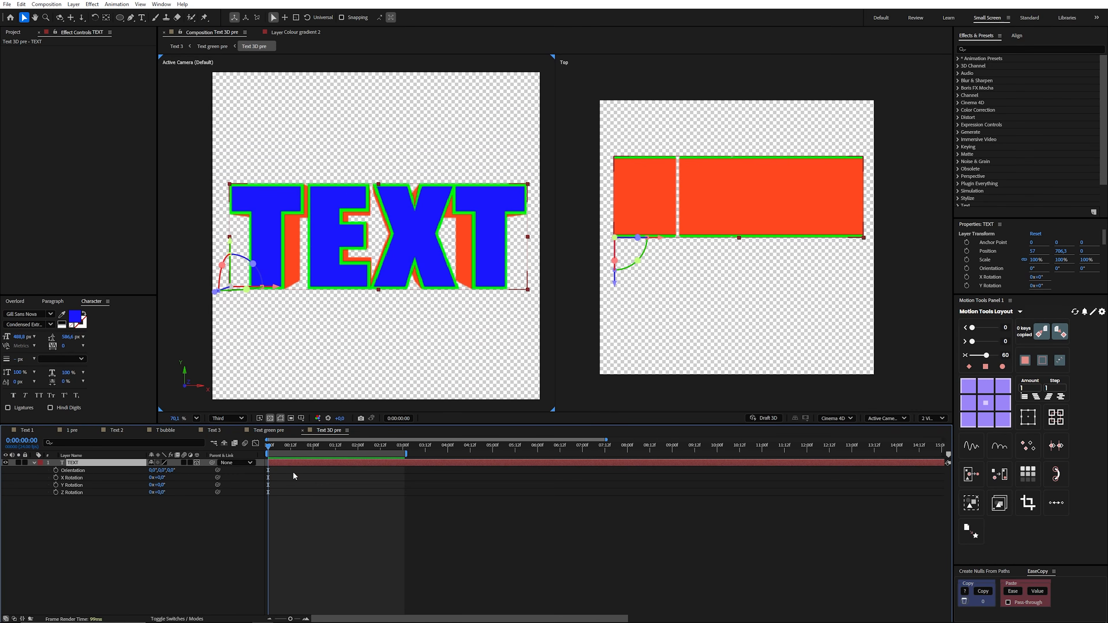
pyautogui.click(55, 478)
pyautogui.click(336, 449)
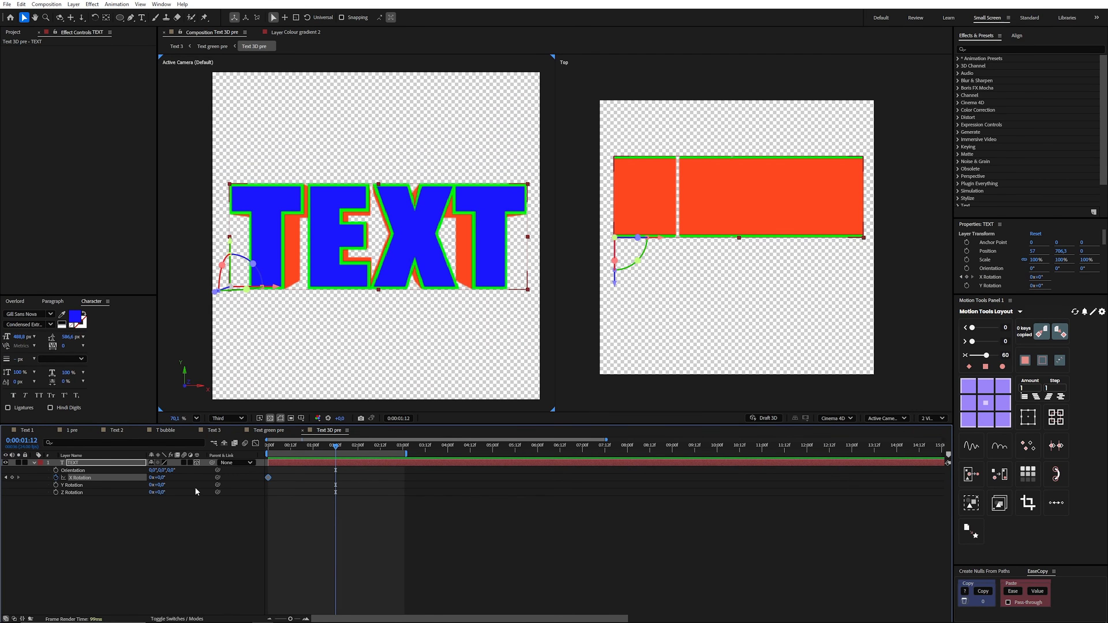
pyautogui.click(161, 478)
pyautogui.write('-1')
pyautogui.click(371, 510)
pyautogui.click(403, 447)
pyautogui.click(158, 477)
pyautogui.write('-2')
pyautogui.press('Return')
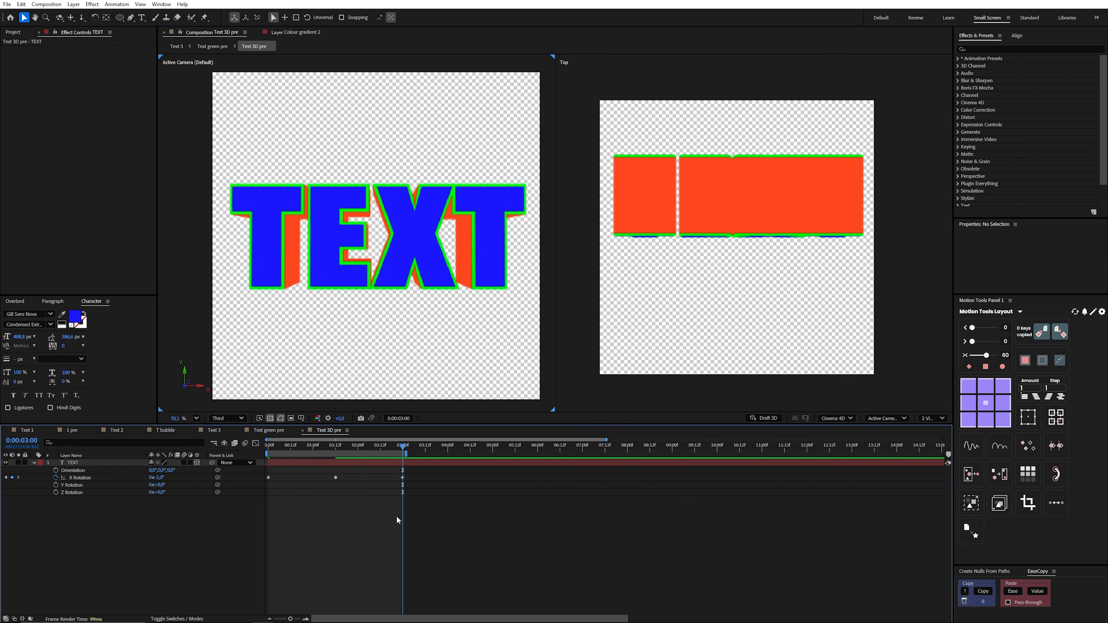
# - Apply easing to the three X Rotation keyframes and preview the rotation from the start
pyautogui.moveTo(414, 473); pyautogui.dragTo(258, 496)
pyautogui.click(999, 386)
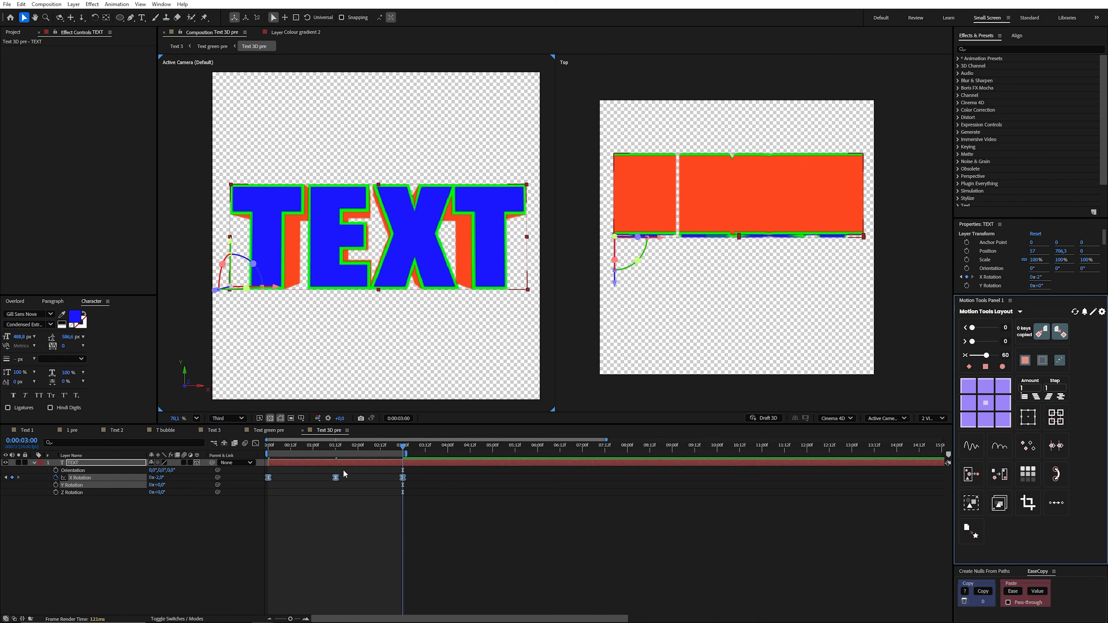
pyautogui.moveTo(344, 451); pyautogui.dragTo(259, 469)
pyautogui.press('space')
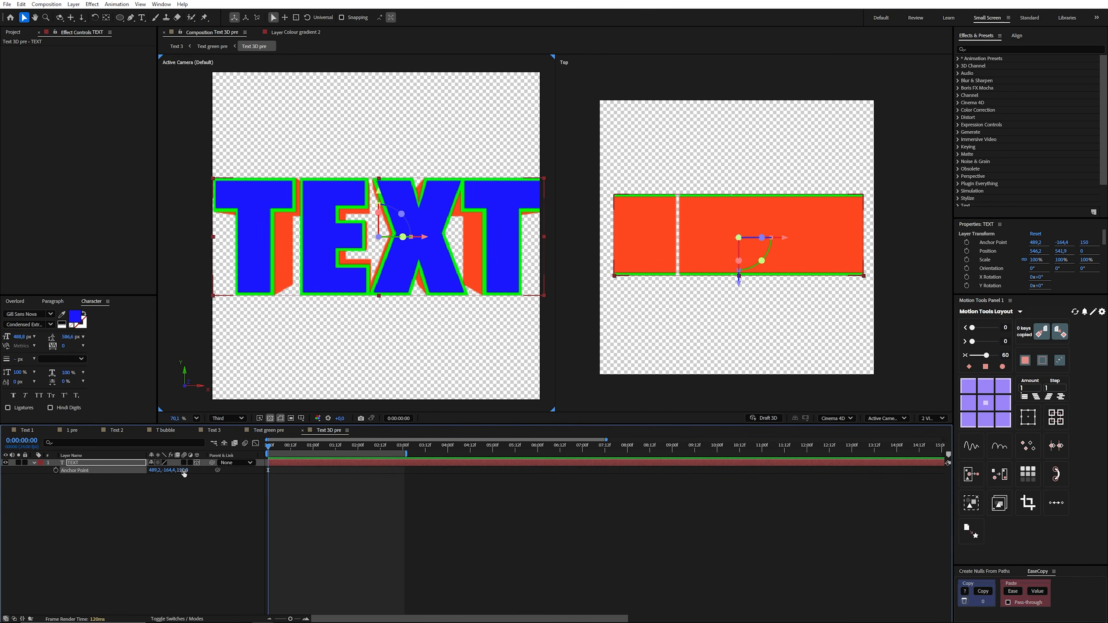
# - Set the TEXT layer's anchor point Z value to 150 and push the layer back to a Z position of 180
pyautogui.hotkey('ctrl', 'z')
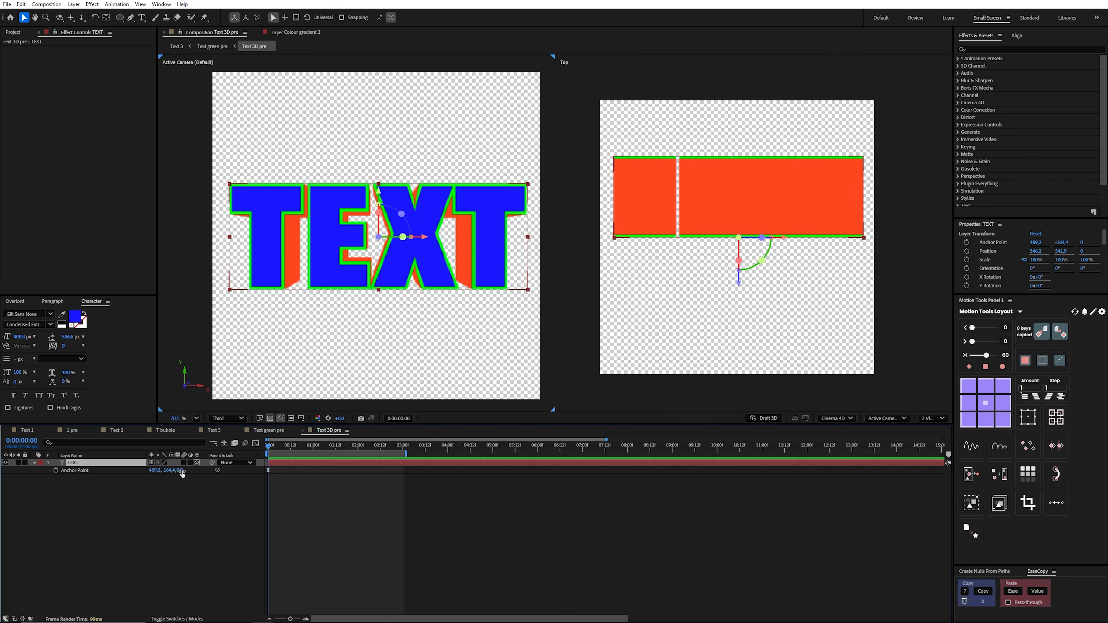
pyautogui.click(180, 471)
pyautogui.write('150')
pyautogui.press('Return')
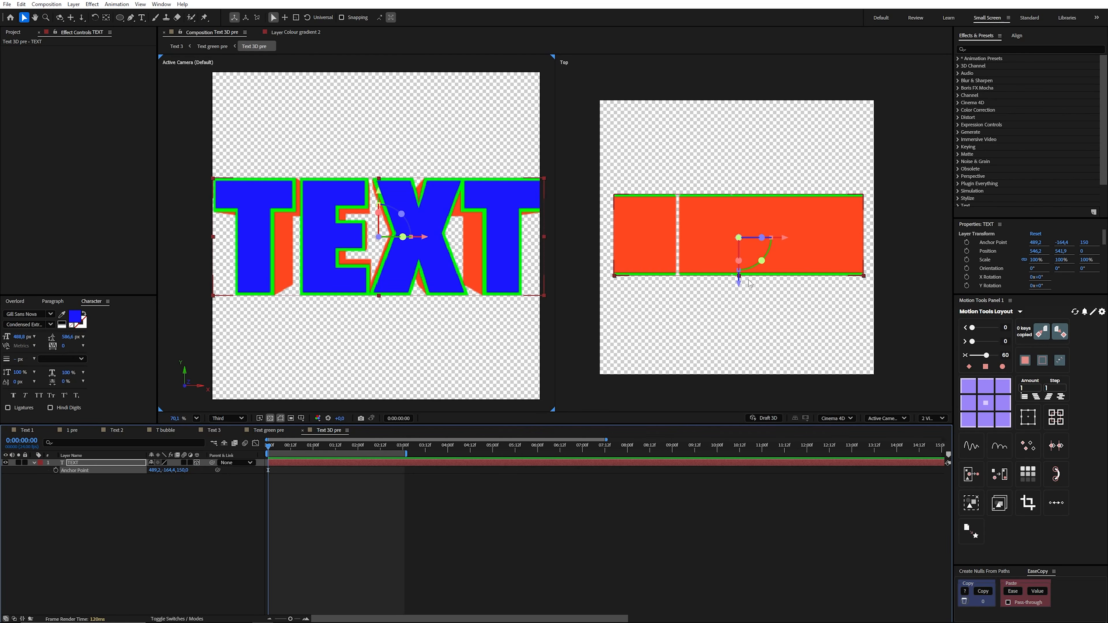
pyautogui.moveTo(738, 286); pyautogui.dragTo(743, 239)
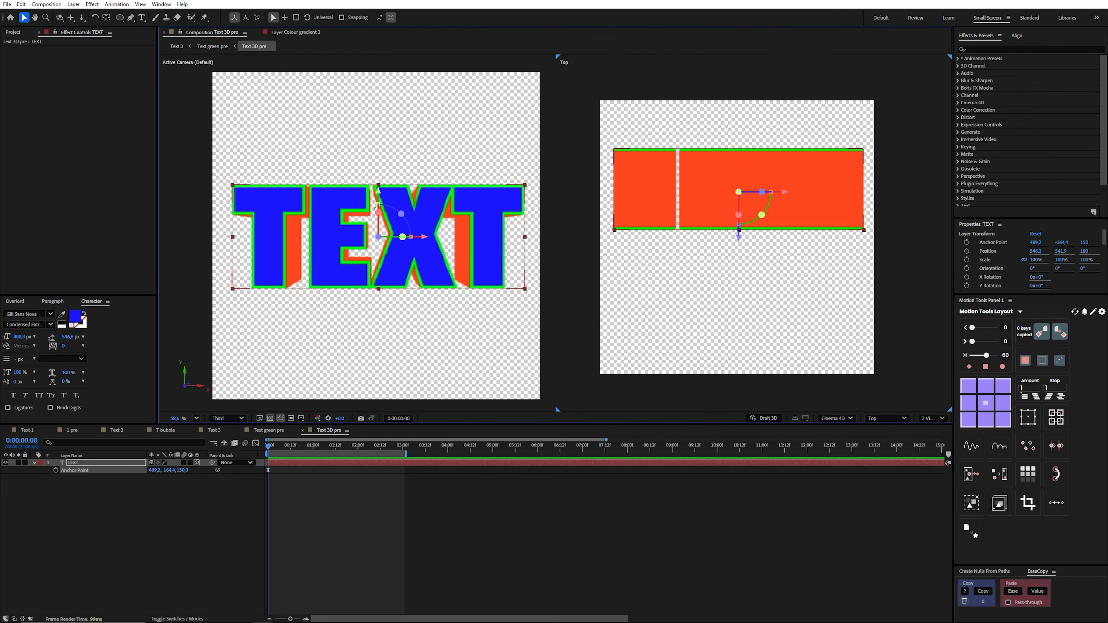
# - Widen the kerning between the letters, then reposition the TEXT layer to about X 517 and Z 223
pyautogui.doubleClick(376, 263)
pyautogui.click(375, 255)
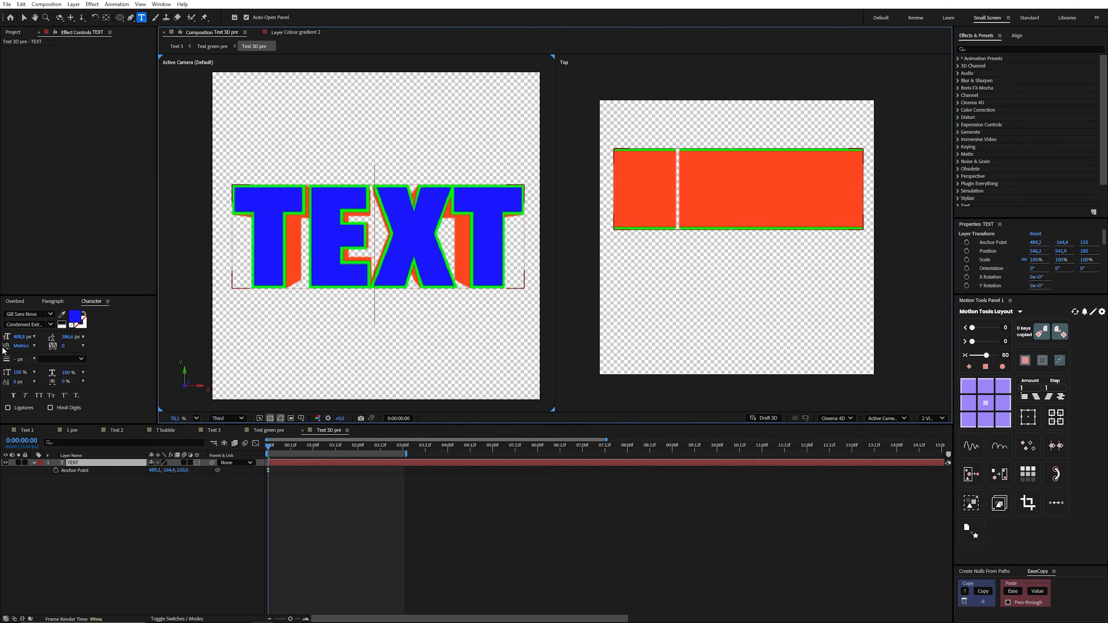
pyautogui.moveTo(21, 346); pyautogui.dragTo(30, 344)
pyautogui.press('Right')
pyautogui.moveTo(782, 193); pyautogui.dragTo(774, 192)
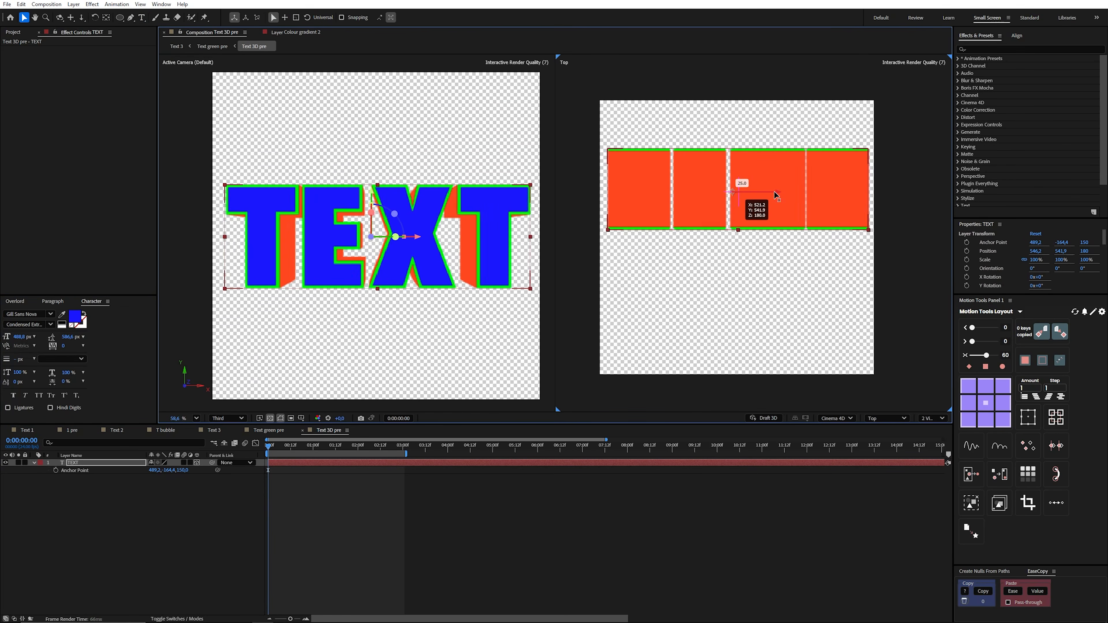
pyautogui.moveTo(731, 237); pyautogui.dragTo(732, 229)
pyautogui.press('r')
pyautogui.click(151, 478)
pyautogui.write('-')
pyautogui.click(287, 521)
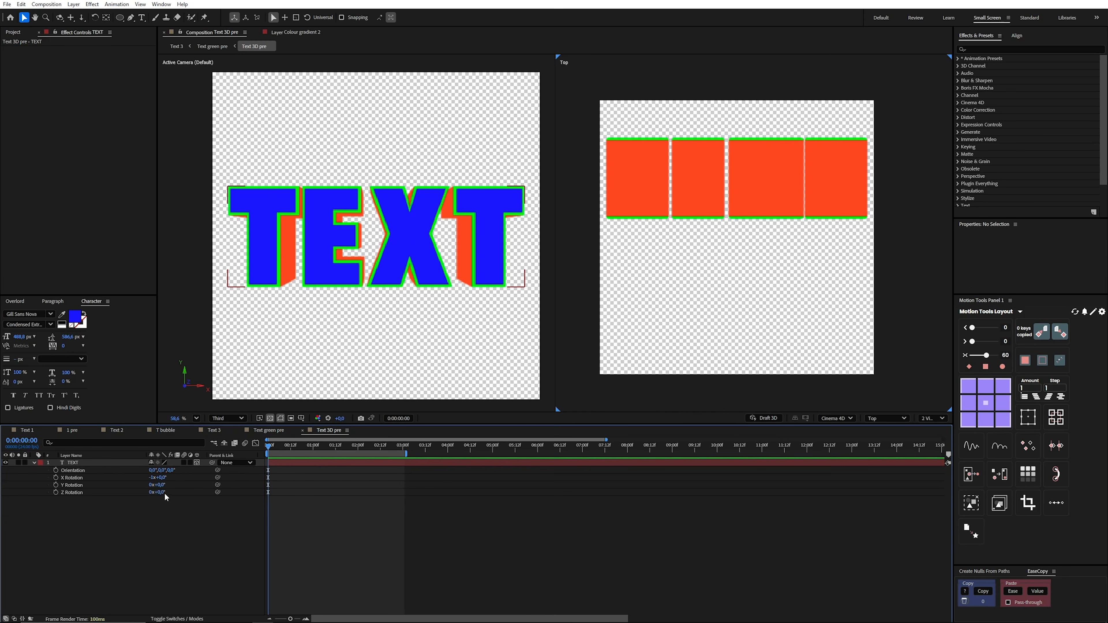
pyautogui.hotkey('ctrl', 'z')
# - Keyframe the TEXT layer's X Rotation from 0 at the start to -1 revolution at 1:12 and -2 revolutions at 3:00
pyautogui.click(56, 478)
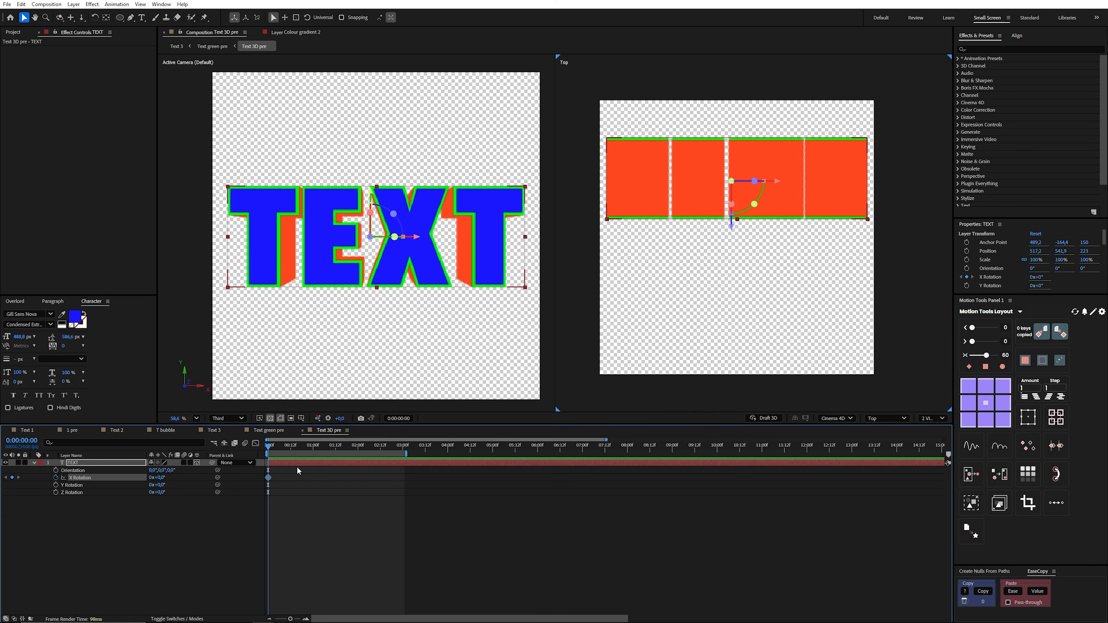
pyautogui.click(335, 452)
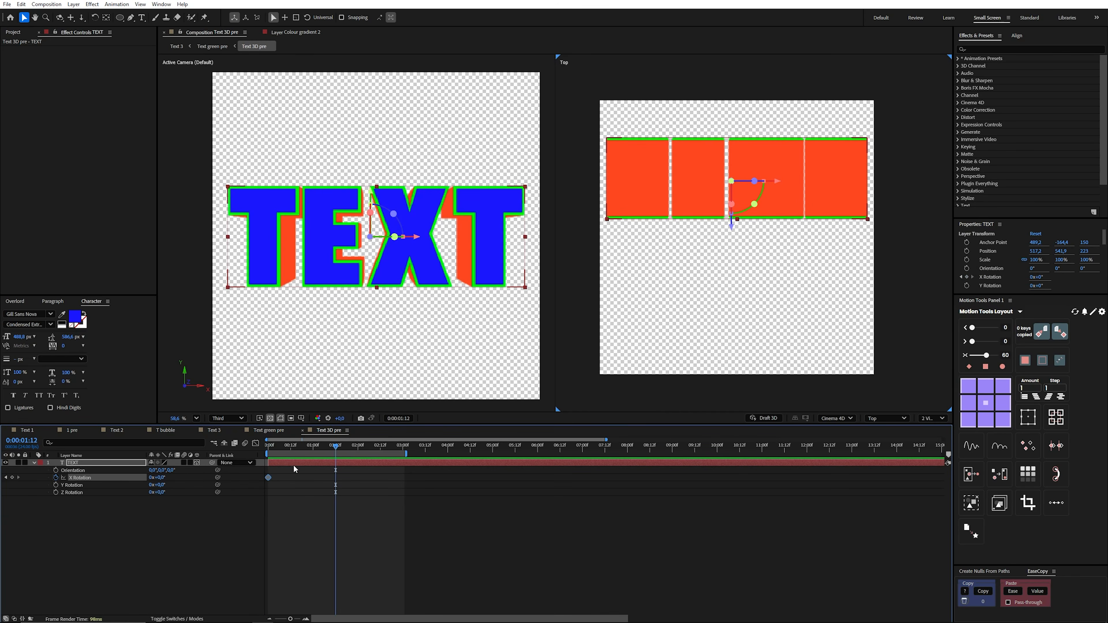
pyautogui.click(152, 477)
pyautogui.write('-')
pyautogui.click(346, 487)
pyautogui.click(403, 452)
pyautogui.click(152, 478)
pyautogui.write('-2')
pyautogui.click(445, 550)
# - Apply 60 percent easing to all three X Rotation keyframes and preview the spinning text
pyautogui.moveTo(415, 477); pyautogui.dragTo(263, 481)
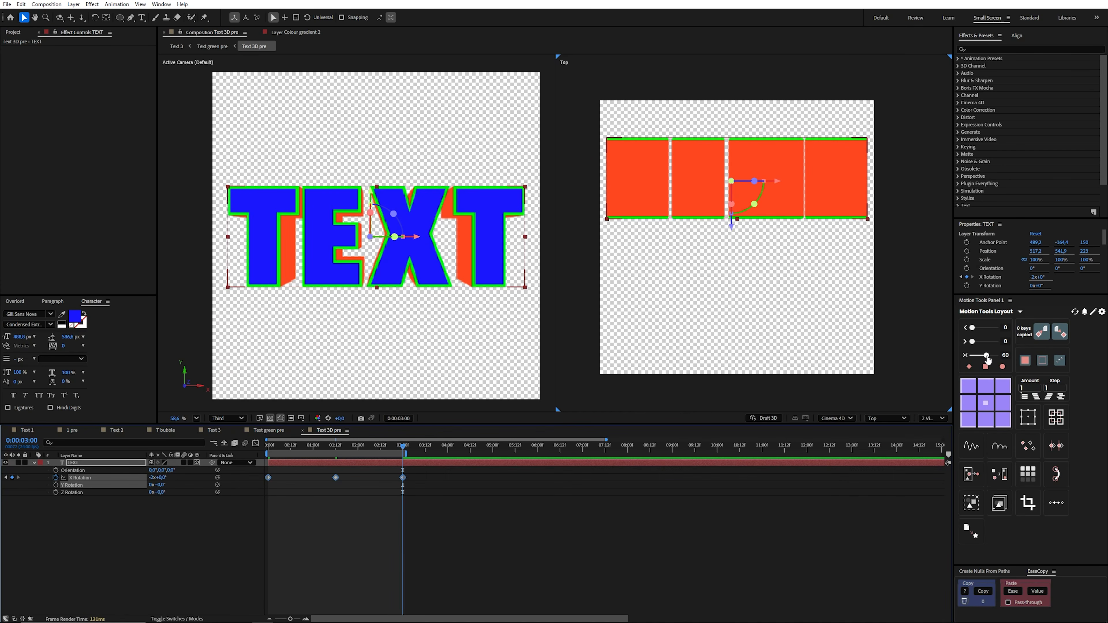
pyautogui.click(986, 366)
pyautogui.press('space')
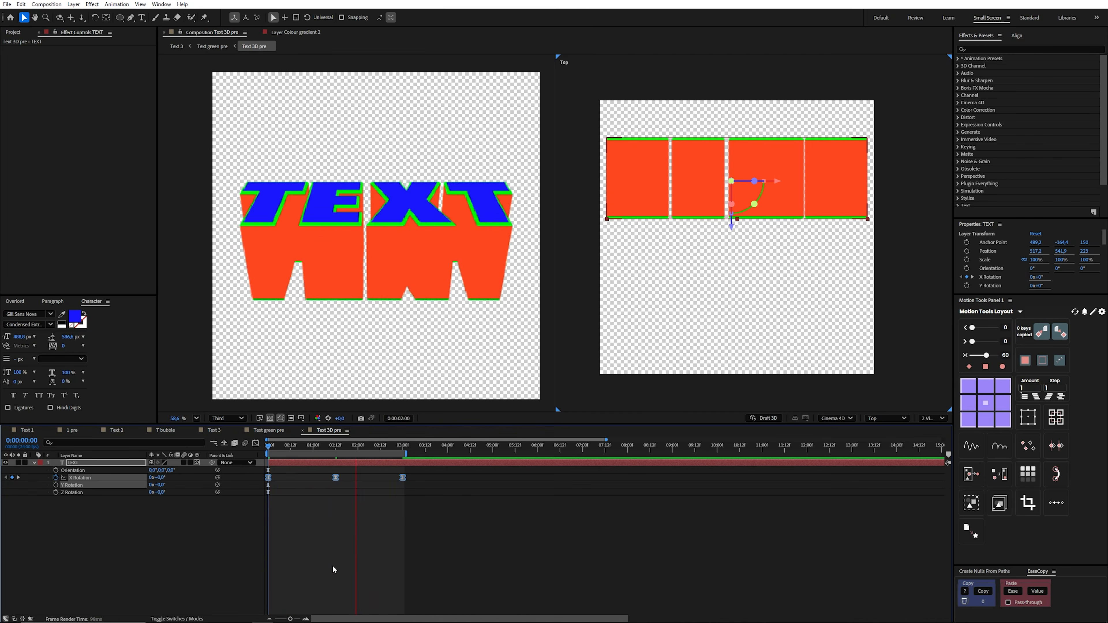
# - Switch to the Text green pre composition and disable the Time Displacement effect on the Text 3D pre layer
pyautogui.click(344, 547)
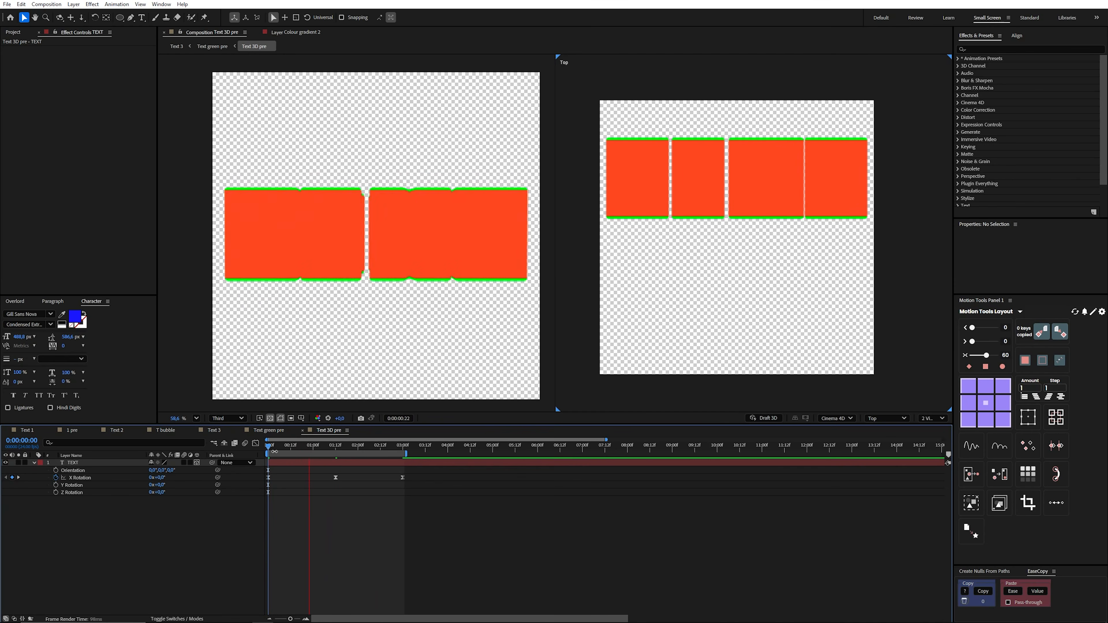
pyautogui.press('space')
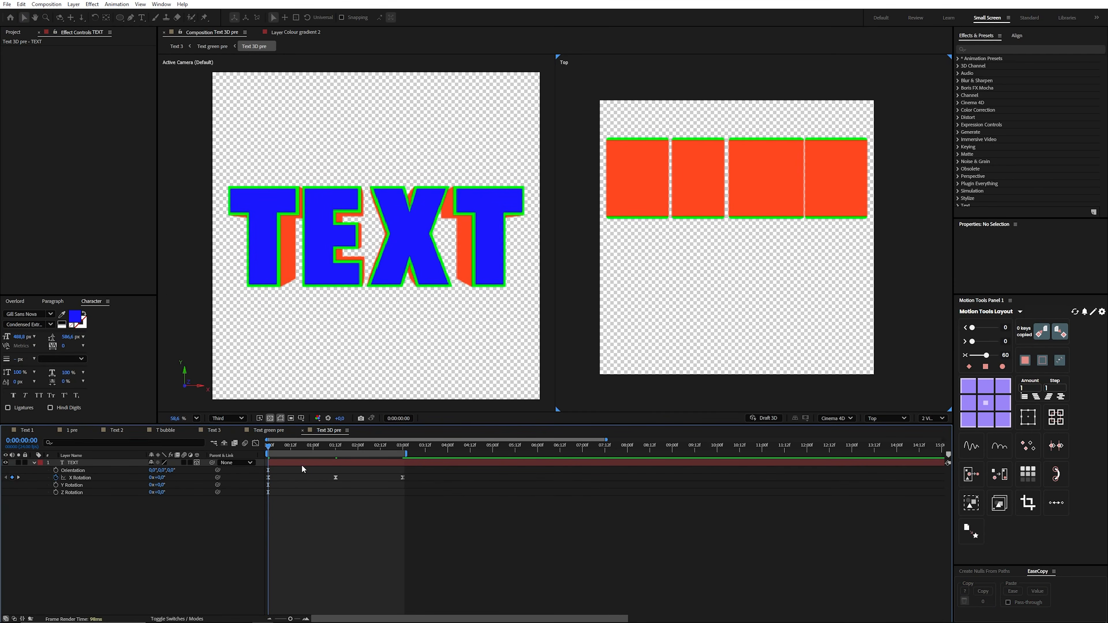
pyautogui.click(269, 430)
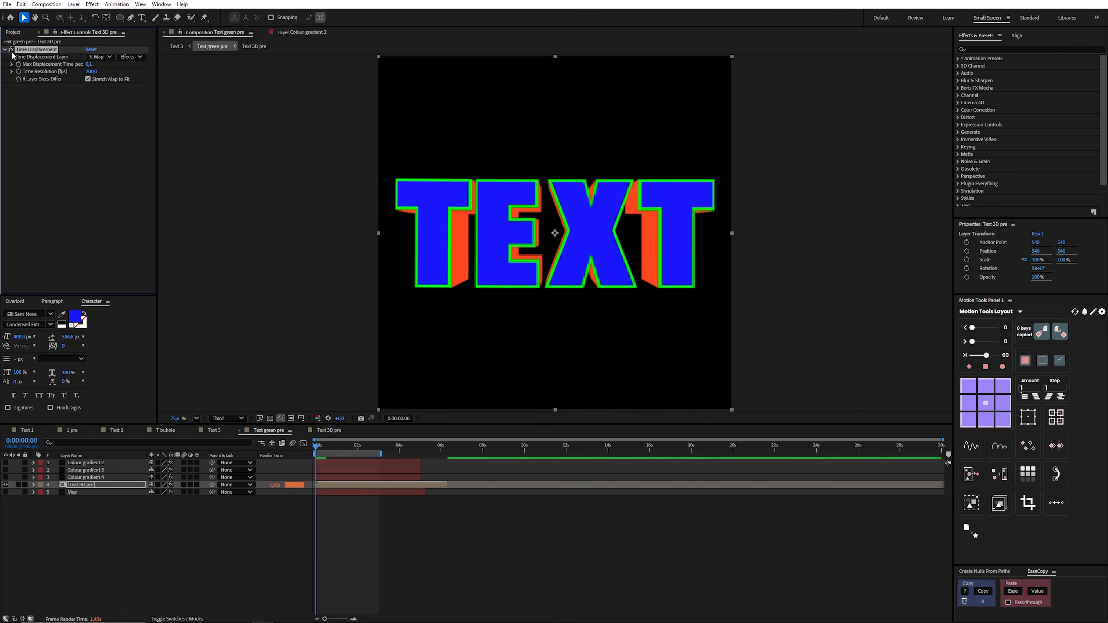
pyautogui.click(12, 50)
pyautogui.click(60, 137)
pyautogui.click(321, 501)
pyautogui.click(333, 485)
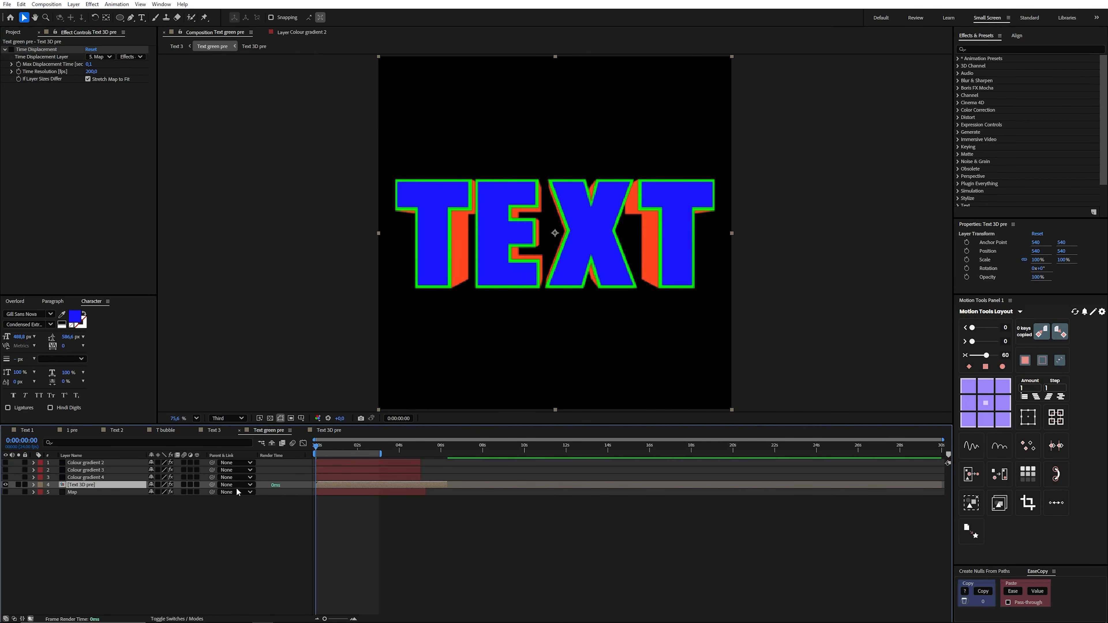
# - Show the Map layer with Text 3D pre hidden and examine the direction of its black-to-white Gradient Ramp
pyautogui.click(83, 492)
pyautogui.click(5, 492)
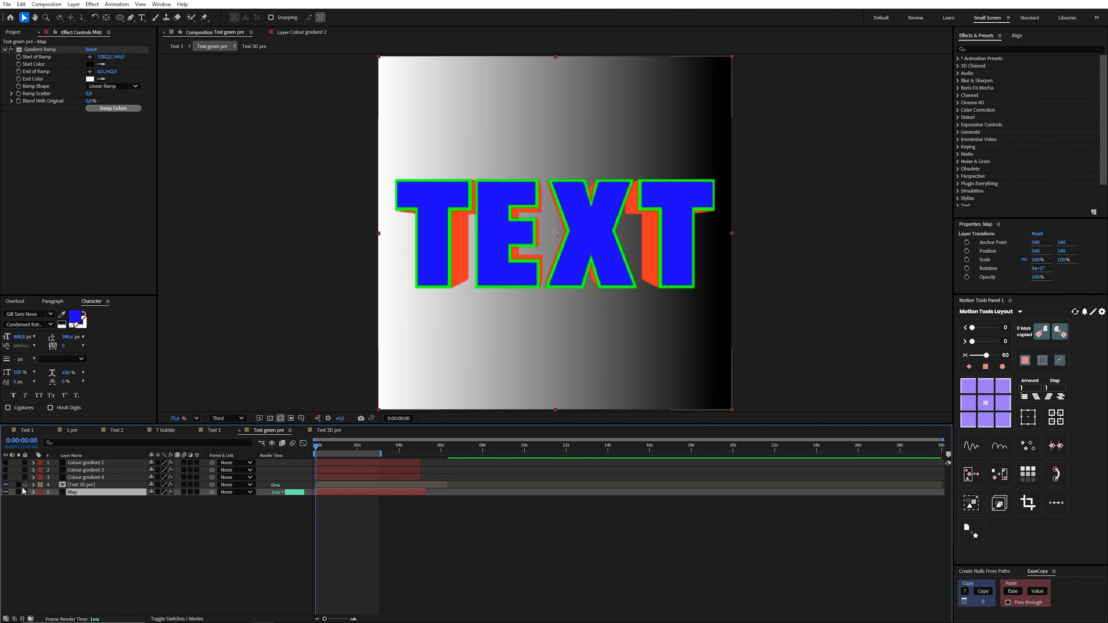
pyautogui.click(5, 485)
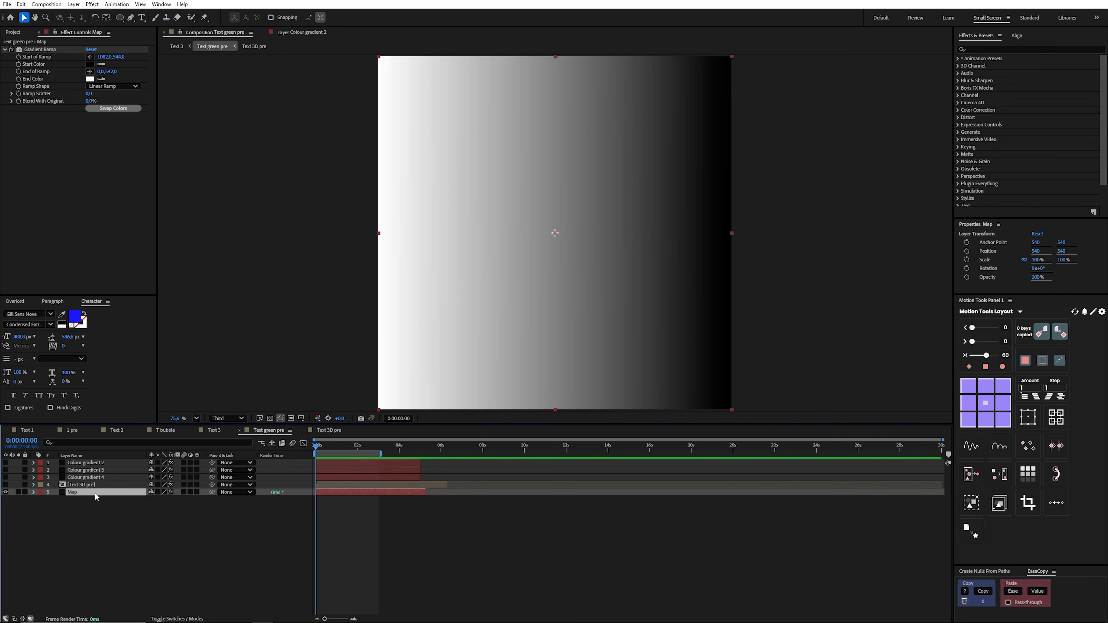
pyautogui.click(40, 49)
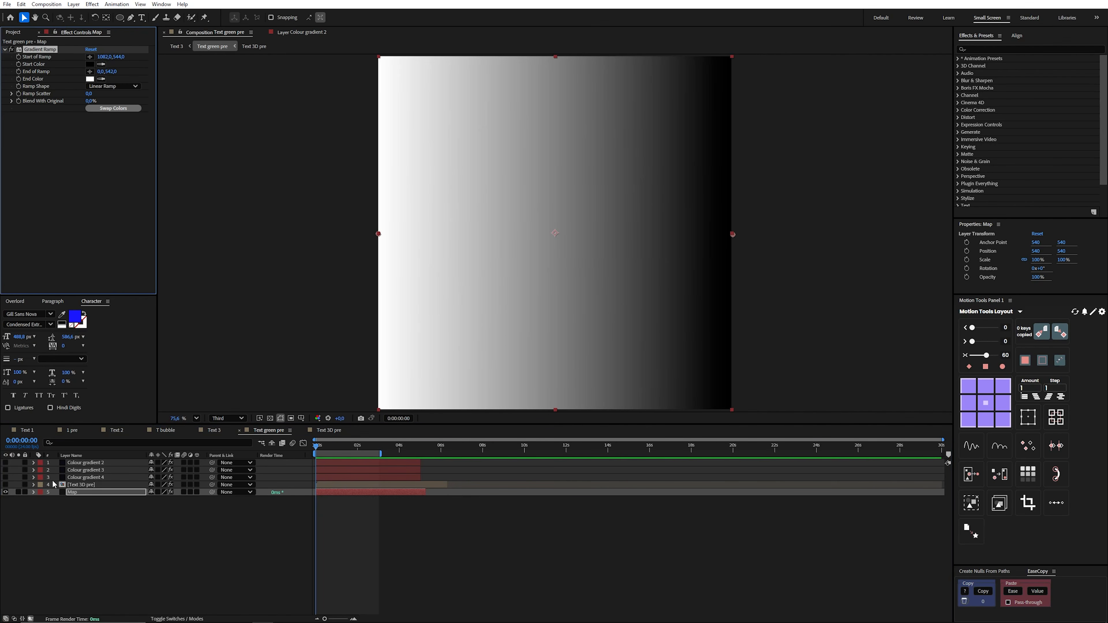
# - Show Text 3D pre, reset its Time Displacement, and set the displacement layer to Map with Effects & Masks and Max Displacement Time 0.1
pyautogui.click(79, 486)
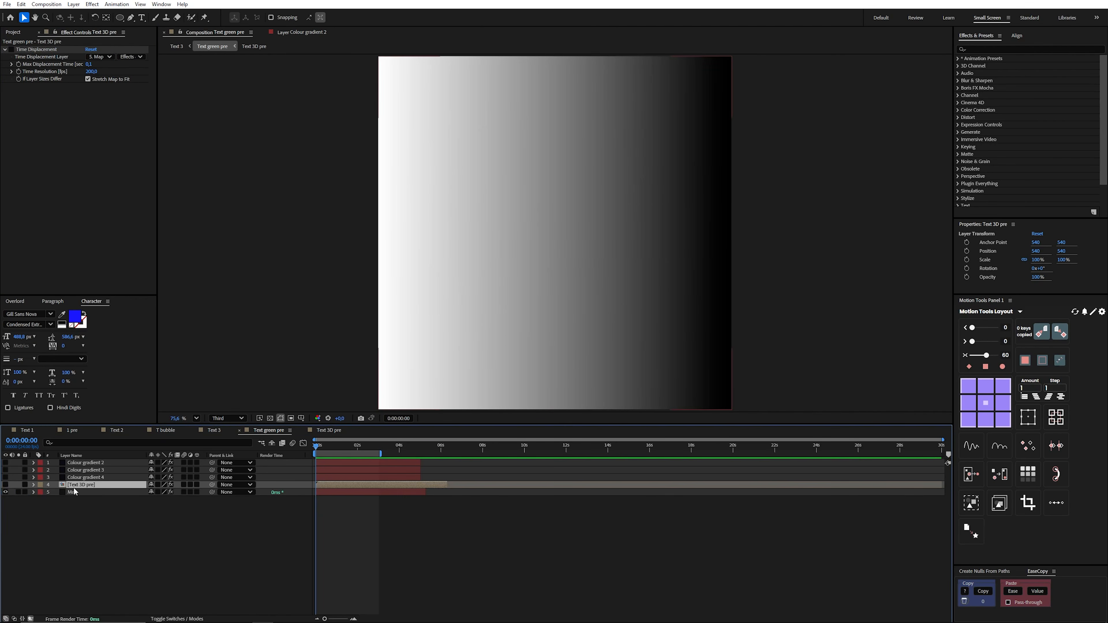
pyautogui.click(5, 485)
pyautogui.click(91, 50)
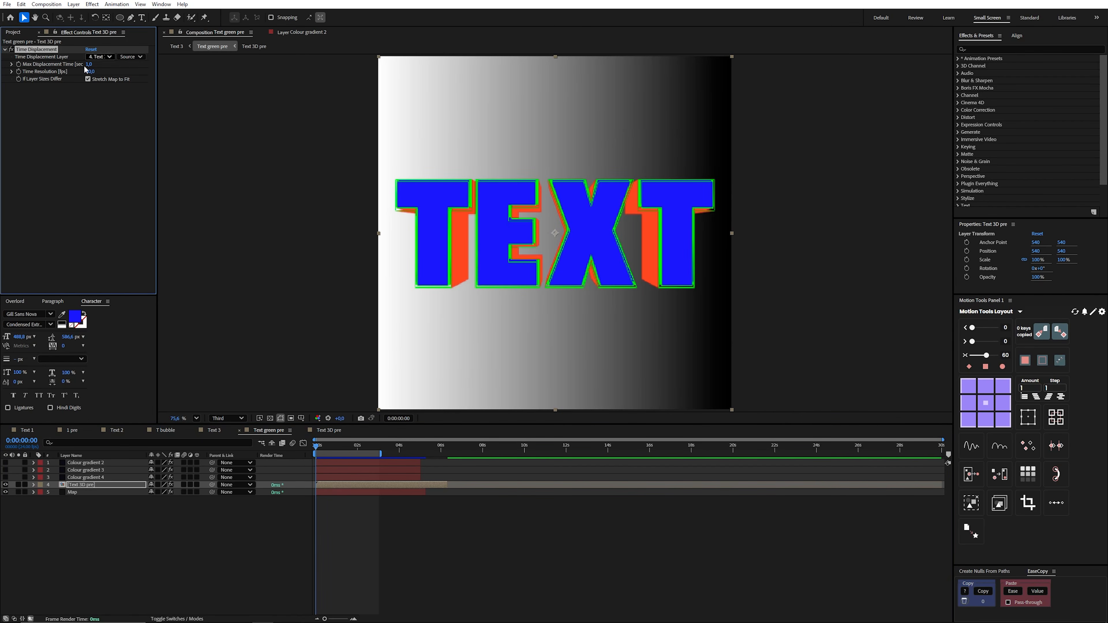
pyautogui.click(100, 58)
pyautogui.click(107, 118)
pyautogui.click(89, 64)
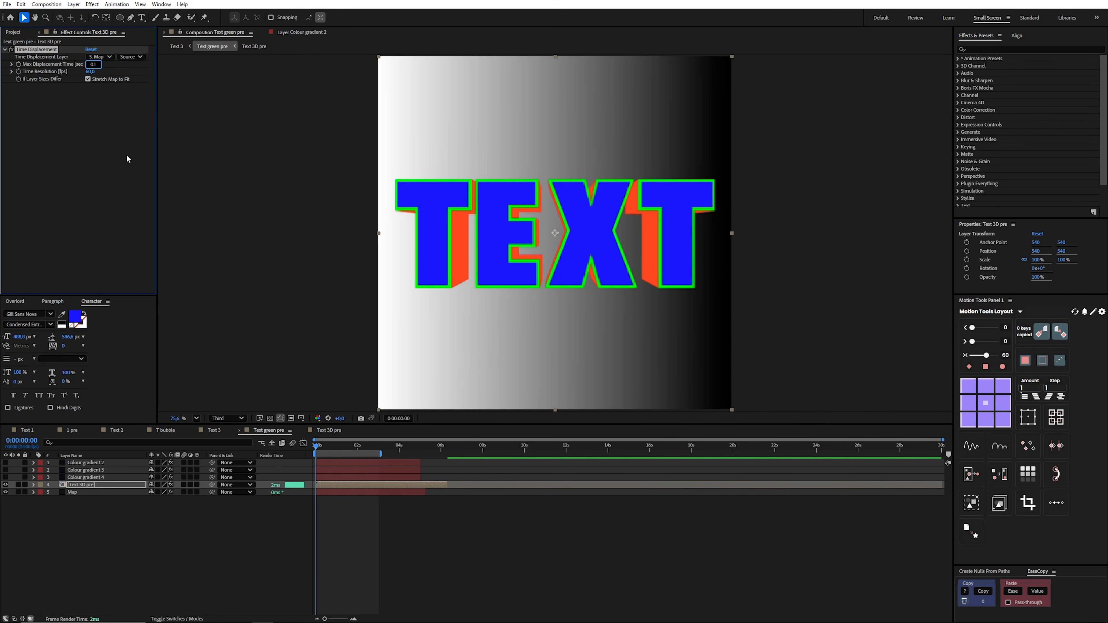
pyautogui.click(131, 57)
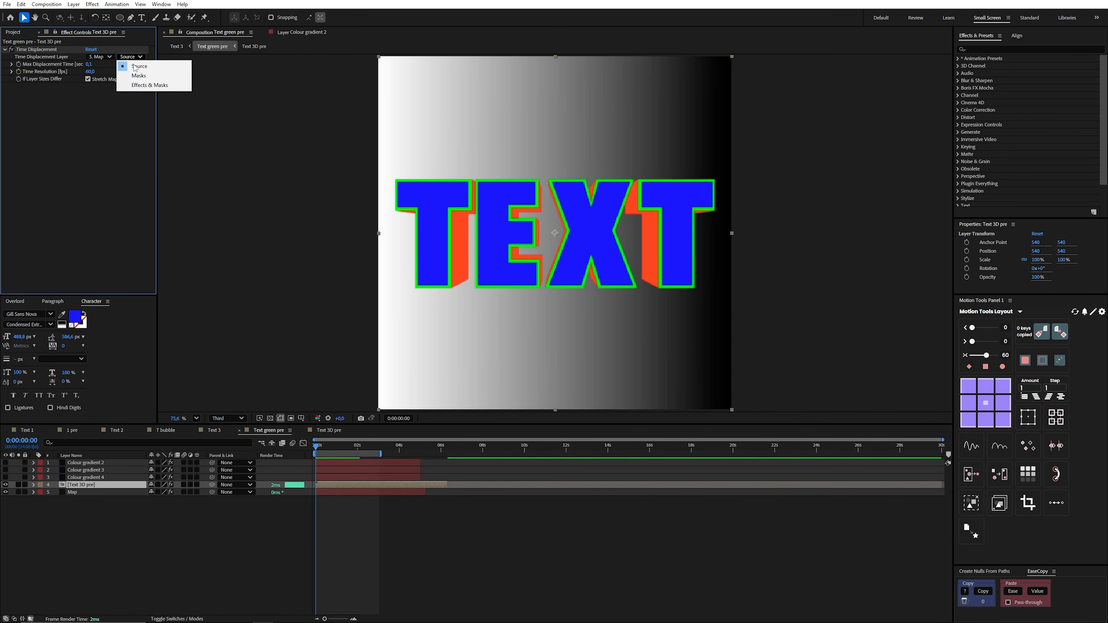
pyautogui.click(138, 88)
# - Raise the Time Displacement's Time Resolution to 230 fps and preview the twisting text
pyautogui.press('space')
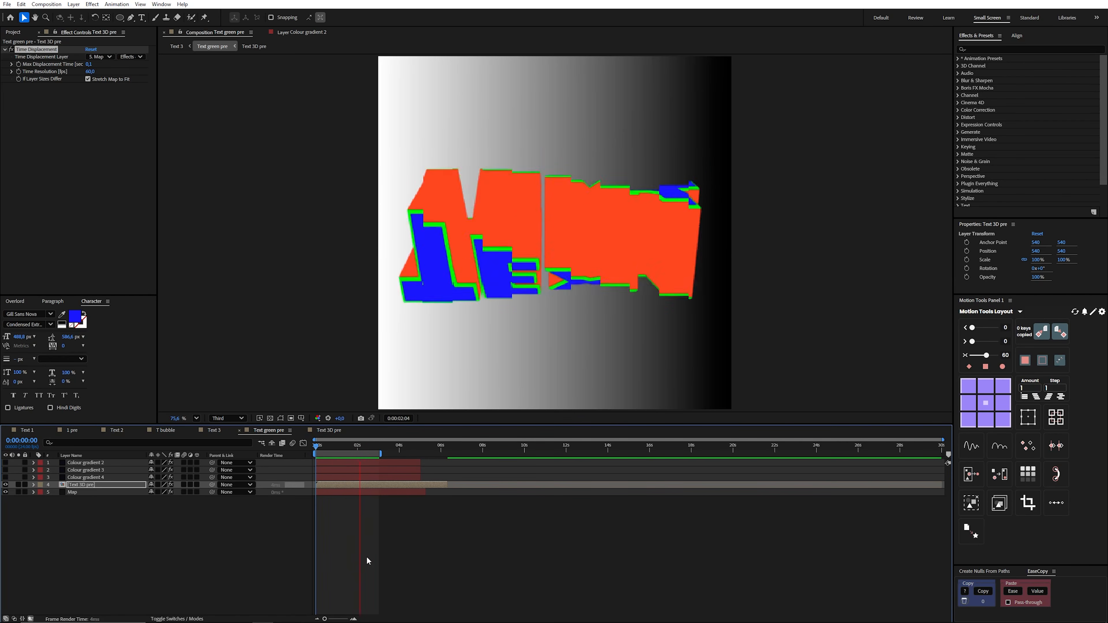
pyautogui.press('space')
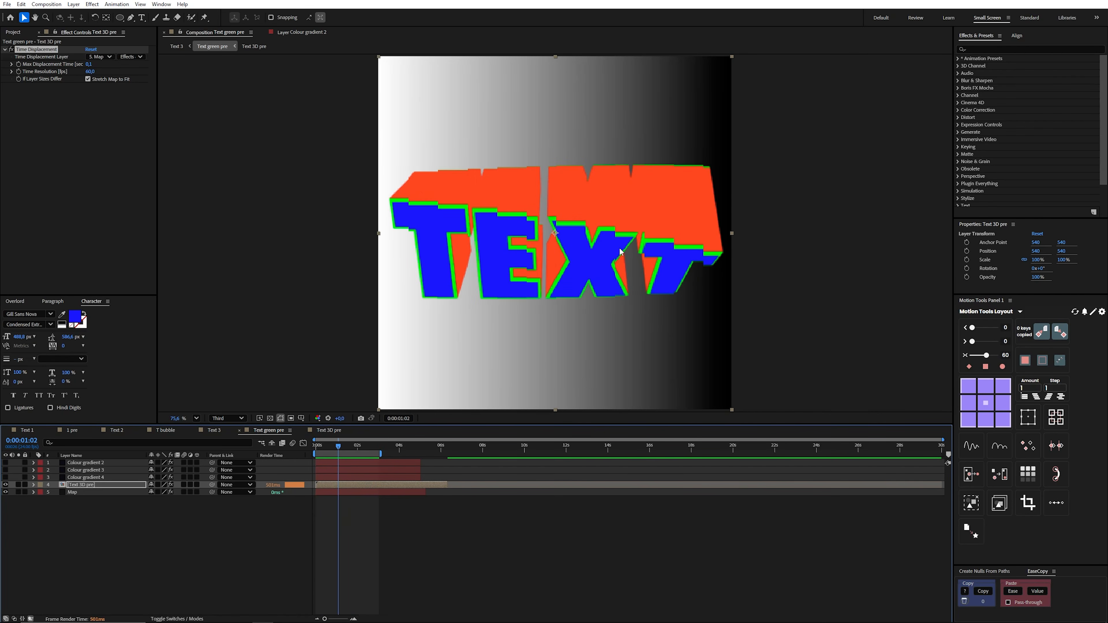
pyautogui.moveTo(90, 72); pyautogui.dragTo(161, 66)
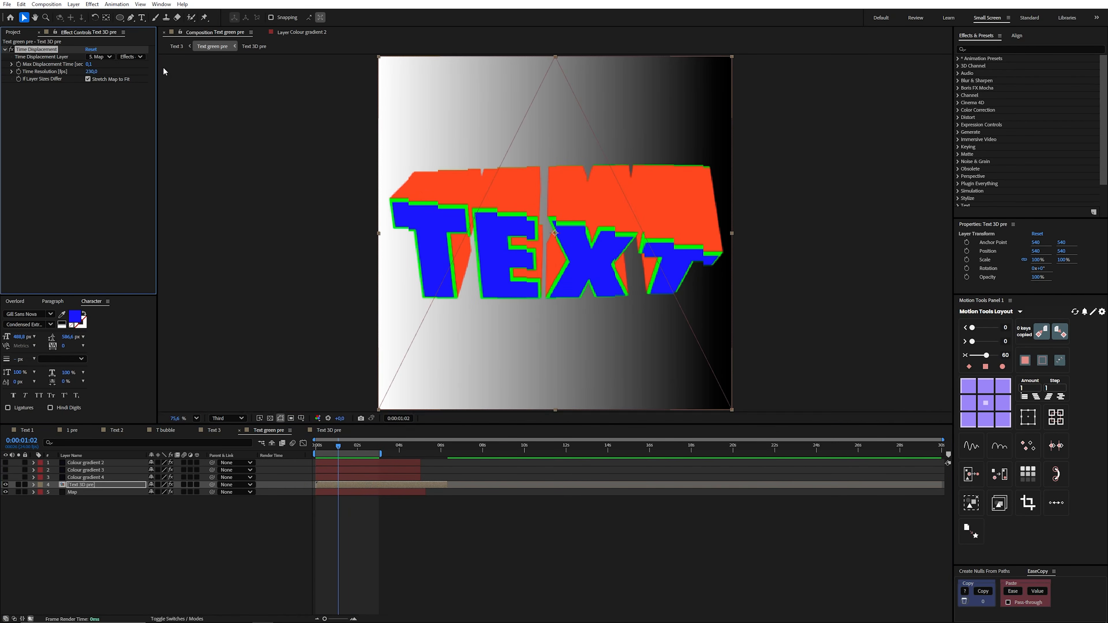
pyautogui.press('space')
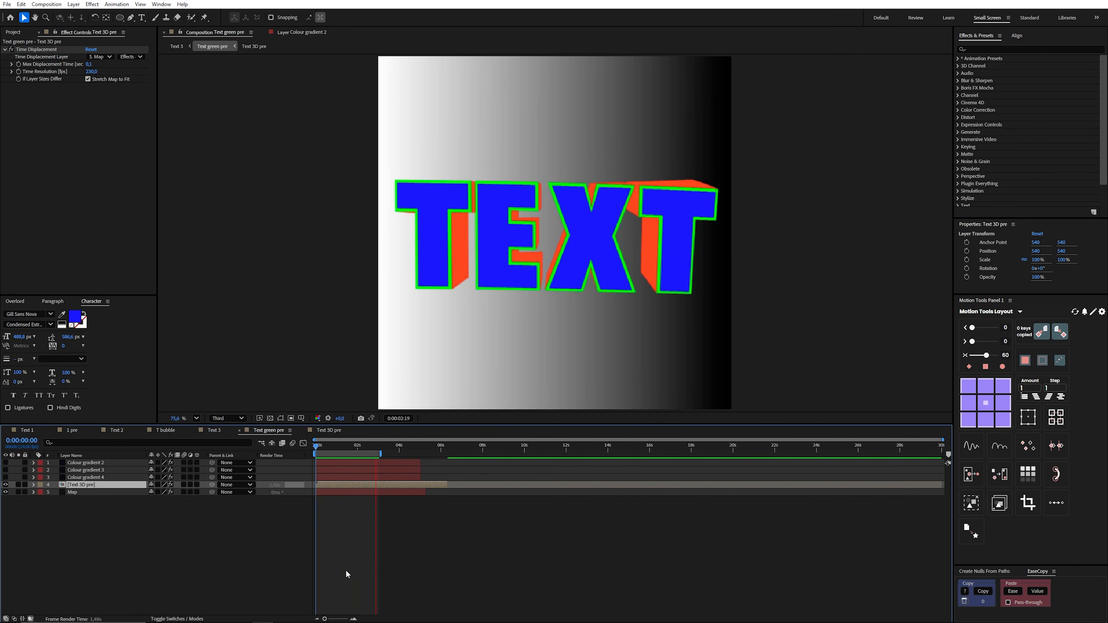
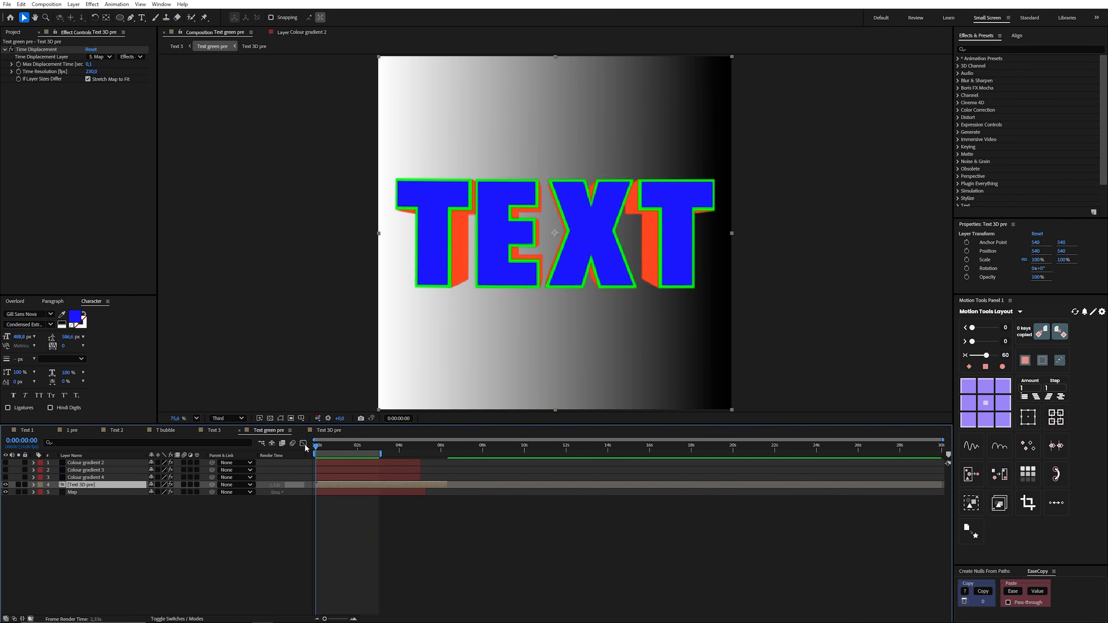
# - Show the Colour gradient 4 layer and enable its Gradient Ramp and Colorama effects, checking the grey Output Cycle colour
pyautogui.click(6, 478)
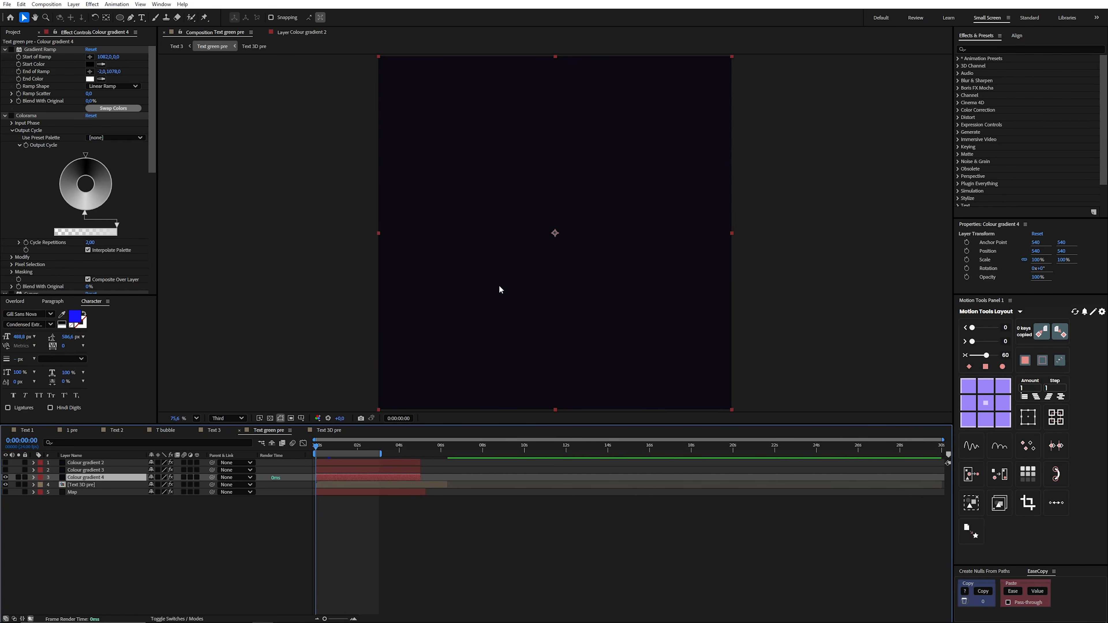
pyautogui.click(11, 49)
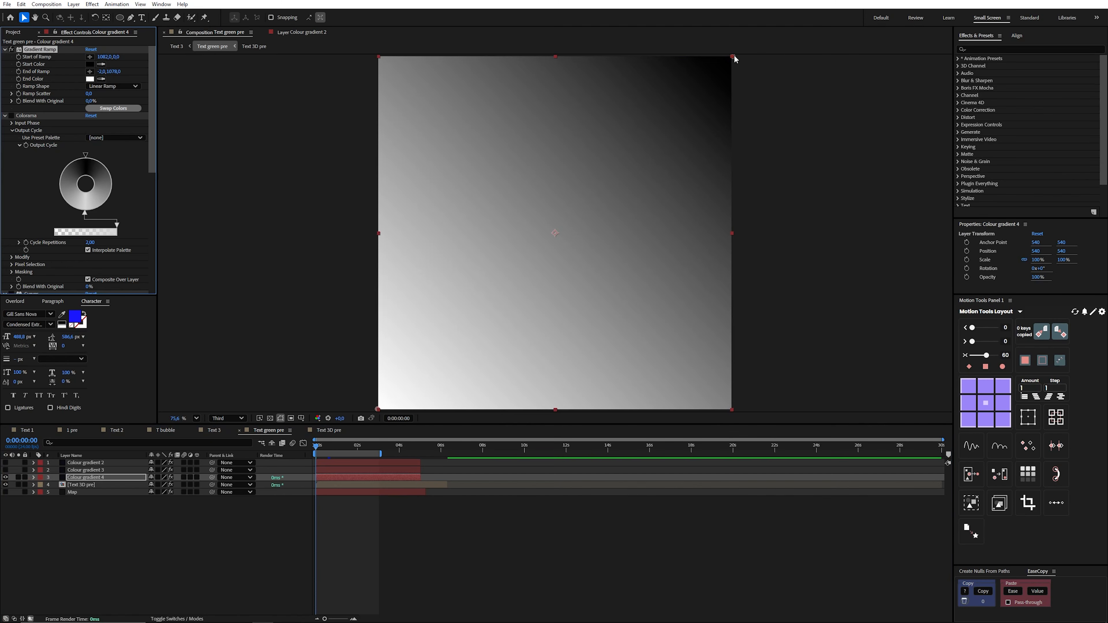
pyautogui.click(11, 116)
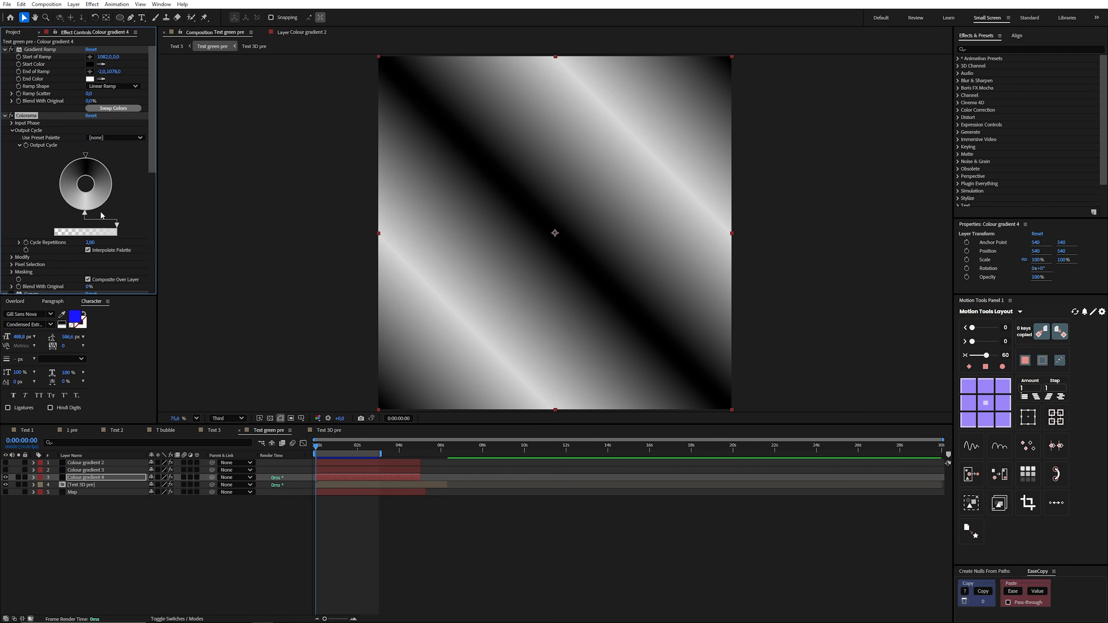
pyautogui.doubleClick(85, 214)
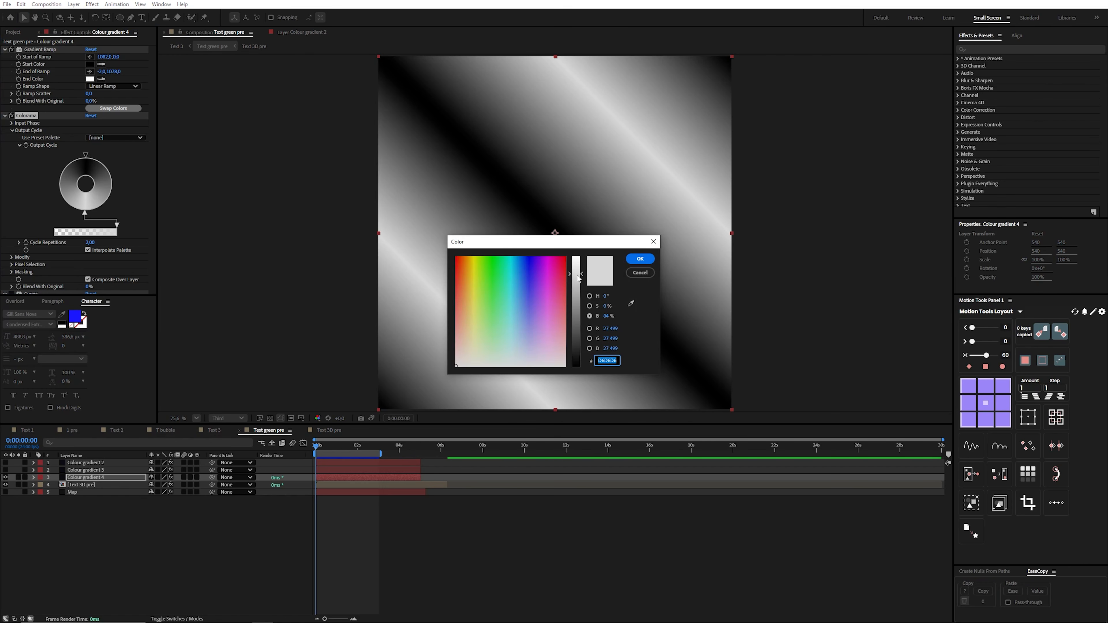
pyautogui.click(640, 259)
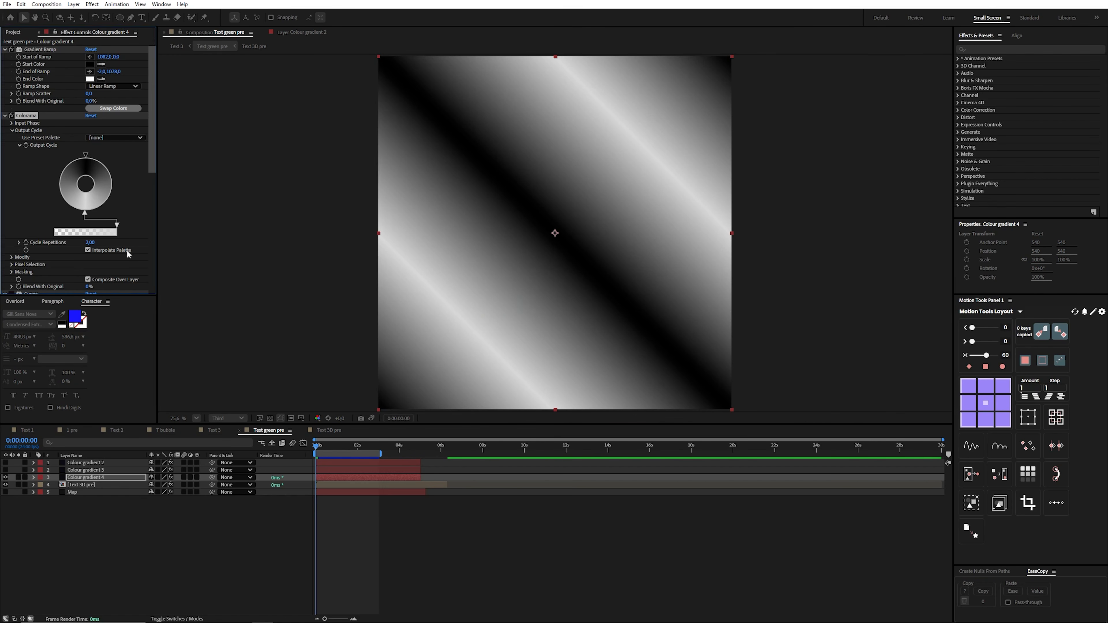
# - Reveal the Colorama Phase Shift keyframes on Colour gradient 4 and preview the moving gradient
pyautogui.click(331, 477)
pyautogui.press('u')
pyautogui.press('space')
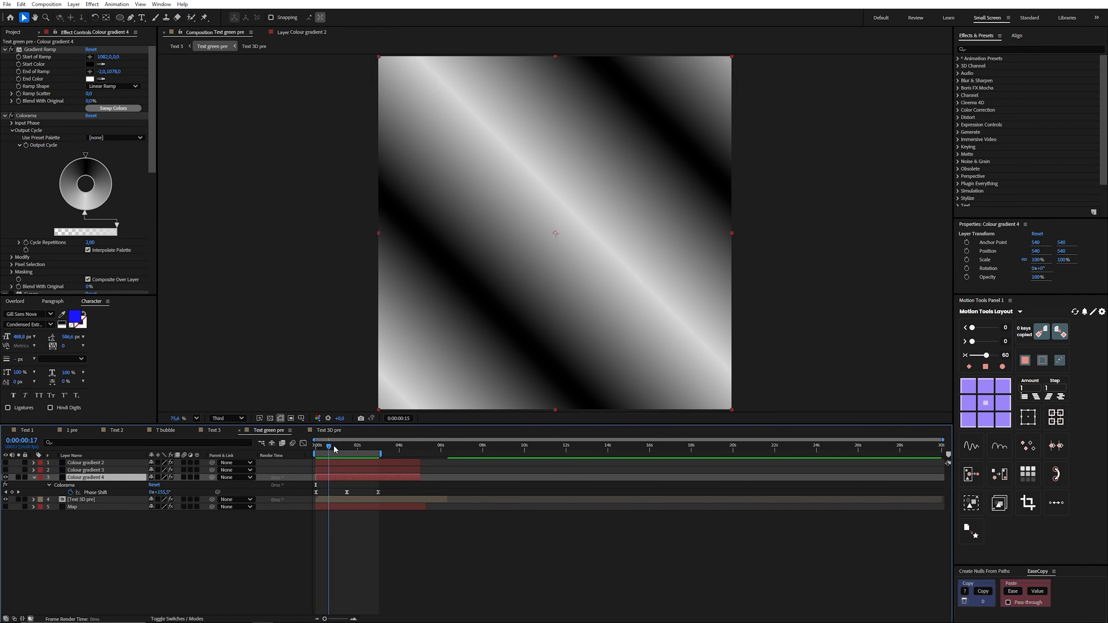
pyautogui.press('space')
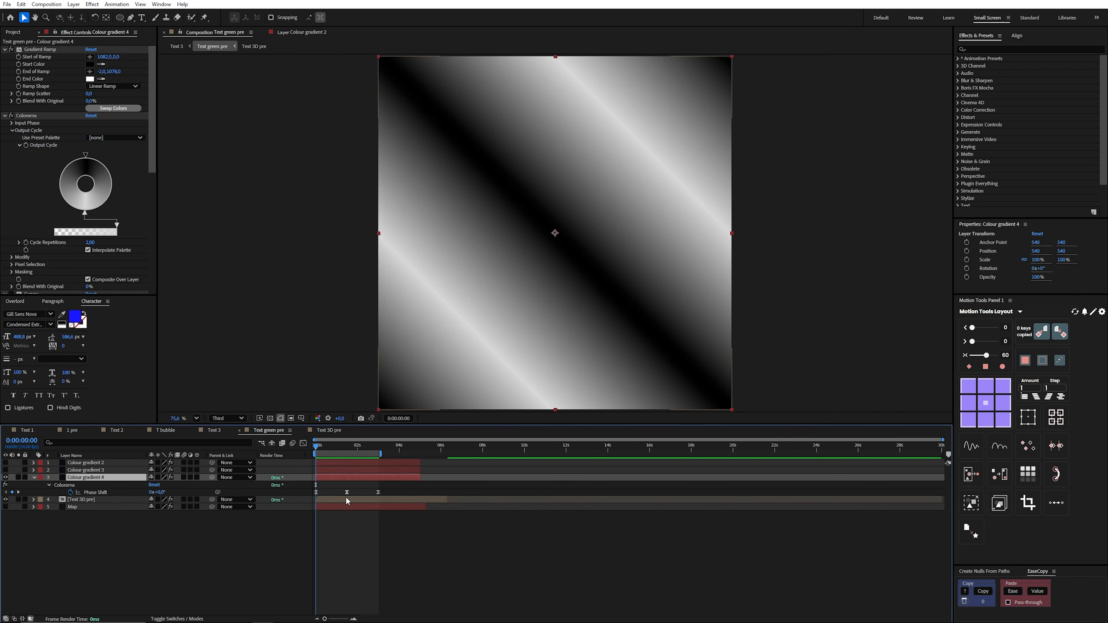
pyautogui.click(333, 454)
pyautogui.press('space')
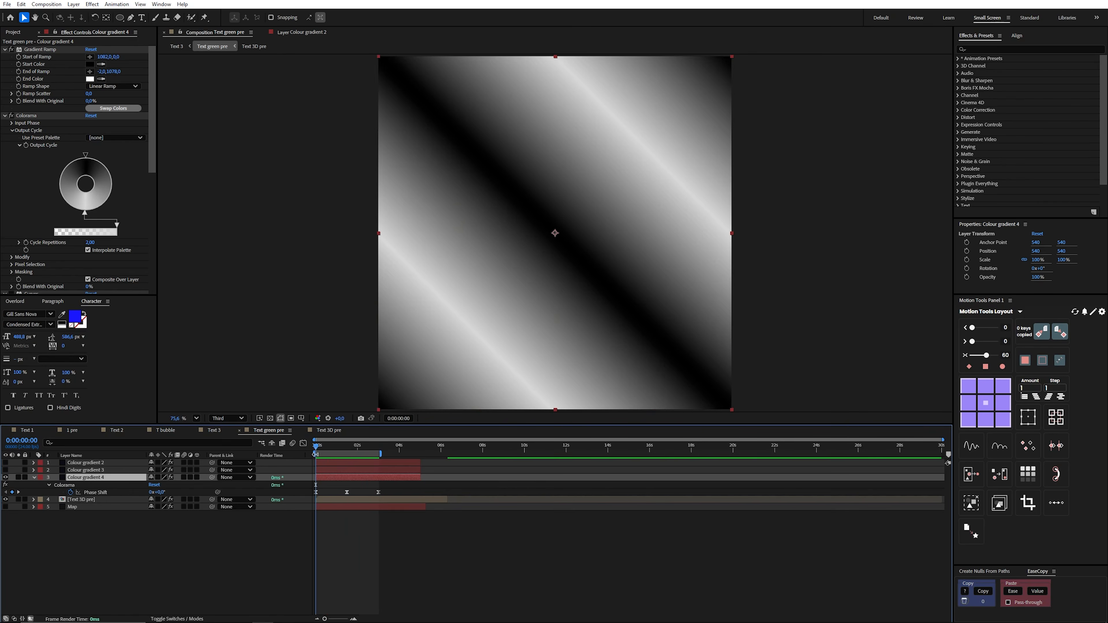
# - Enable the Curves effect on Colour gradient 4 to tint the gradient green
pyautogui.scroll(-5, 91, 236)
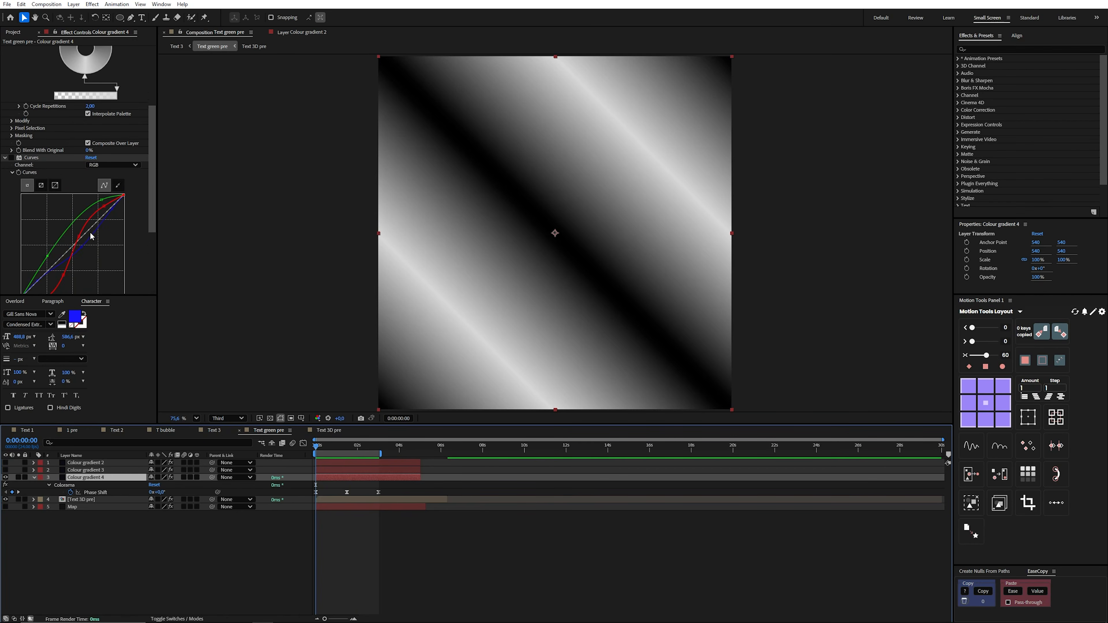
pyautogui.click(11, 158)
pyautogui.click(30, 157)
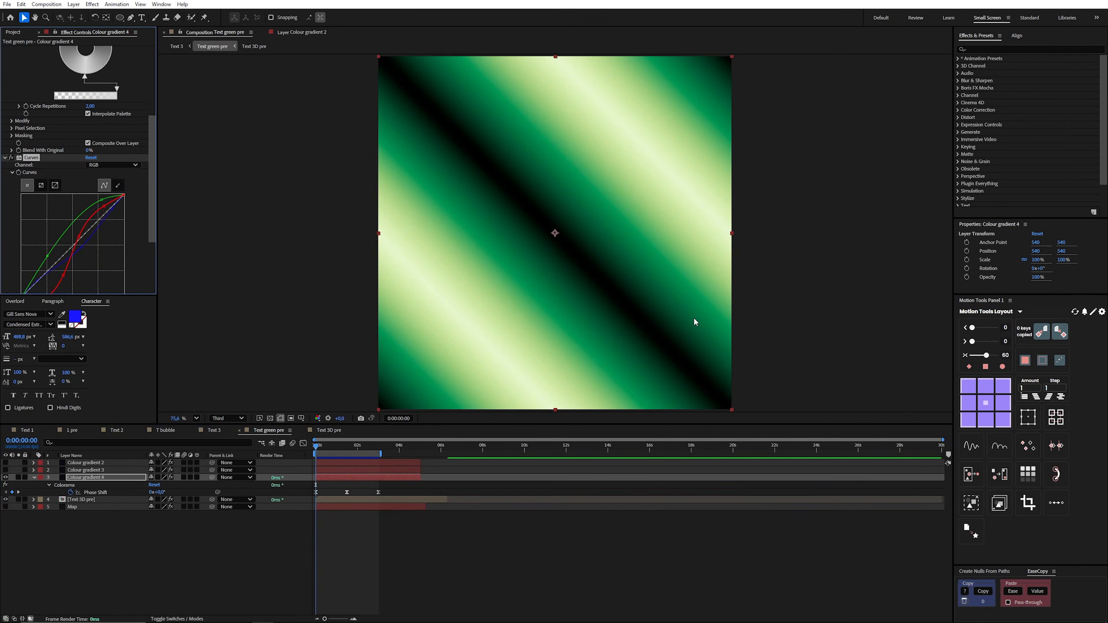
# - Enable and reset Set Matte on Colour gradient 4, taking the matte from Text 3D pre with Effects & Masks and the Red Channel
pyautogui.scroll(-4, 78, 197)
pyautogui.click(11, 246)
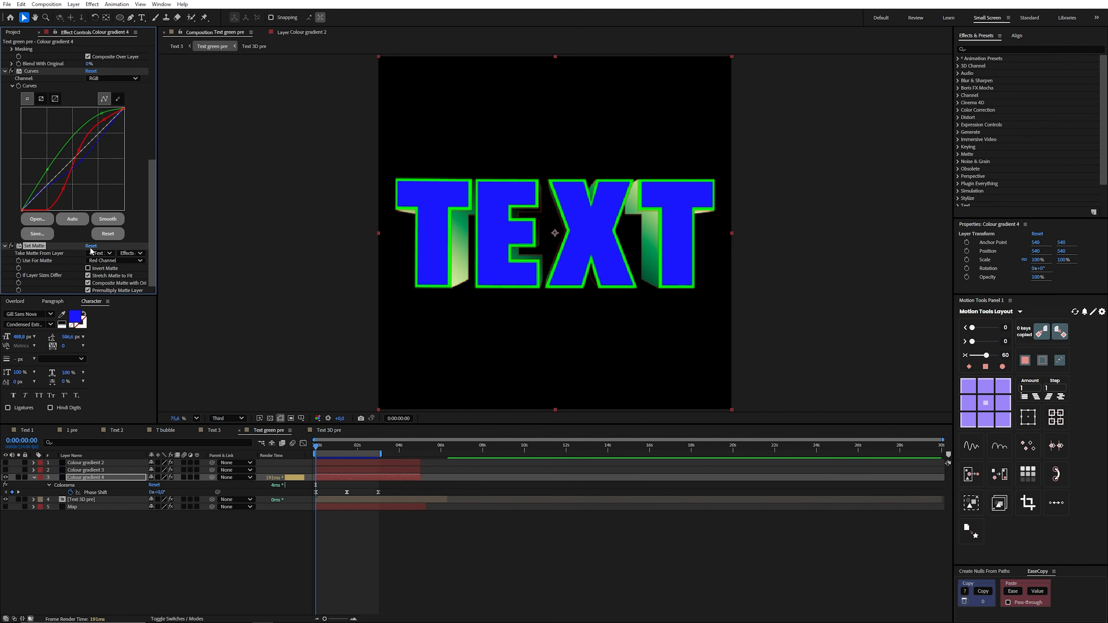
pyautogui.click(91, 246)
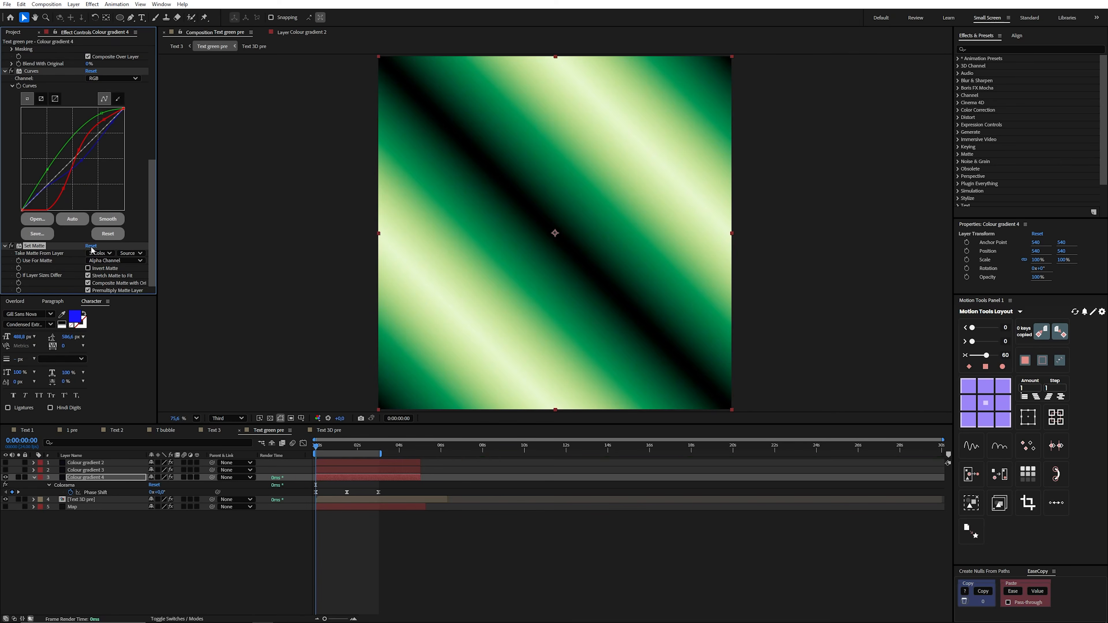
pyautogui.click(110, 256)
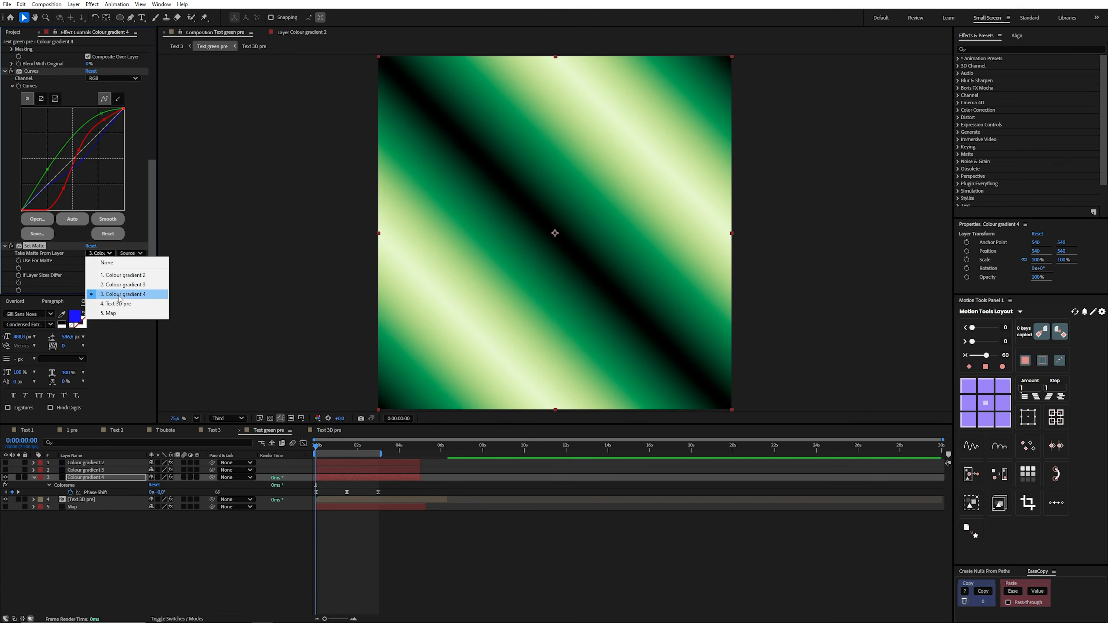
pyautogui.click(122, 303)
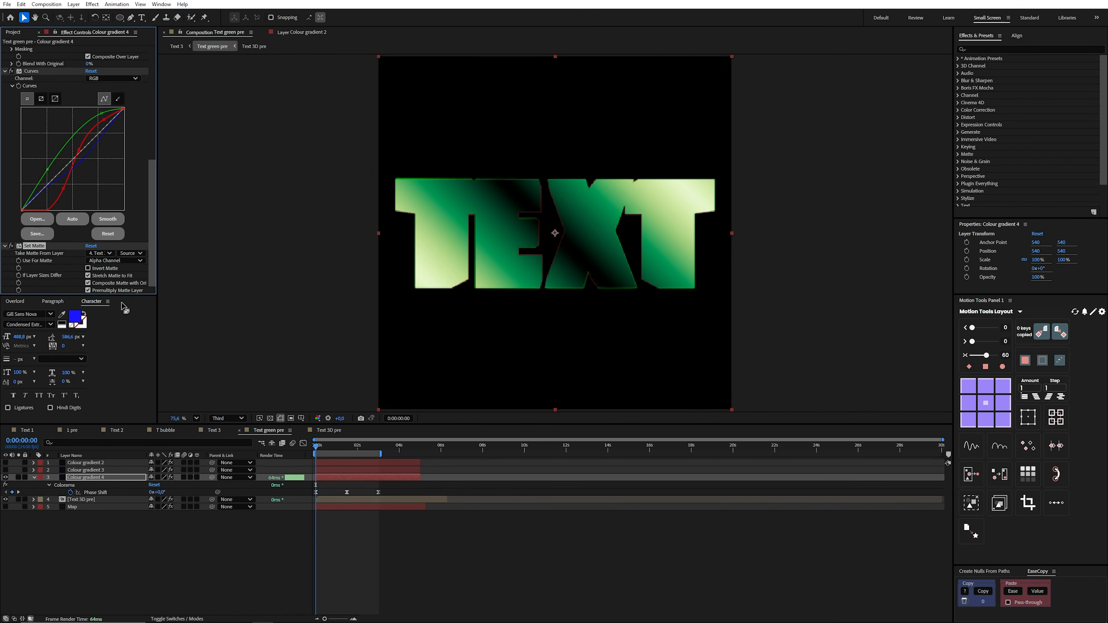
pyautogui.click(131, 253)
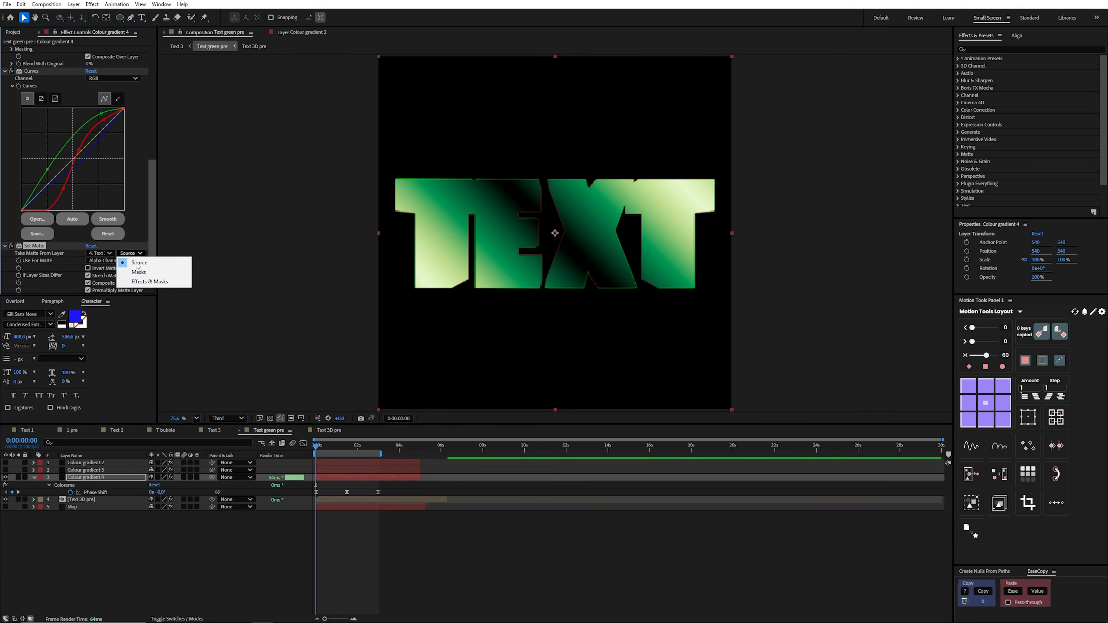
pyautogui.click(143, 282)
pyautogui.click(106, 261)
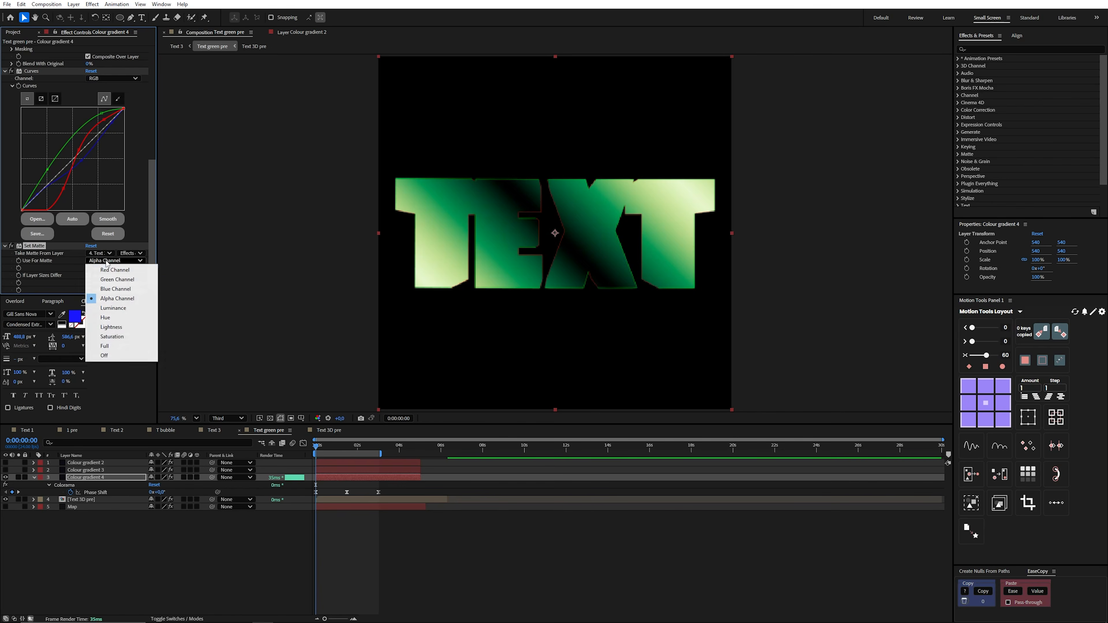
pyautogui.click(111, 270)
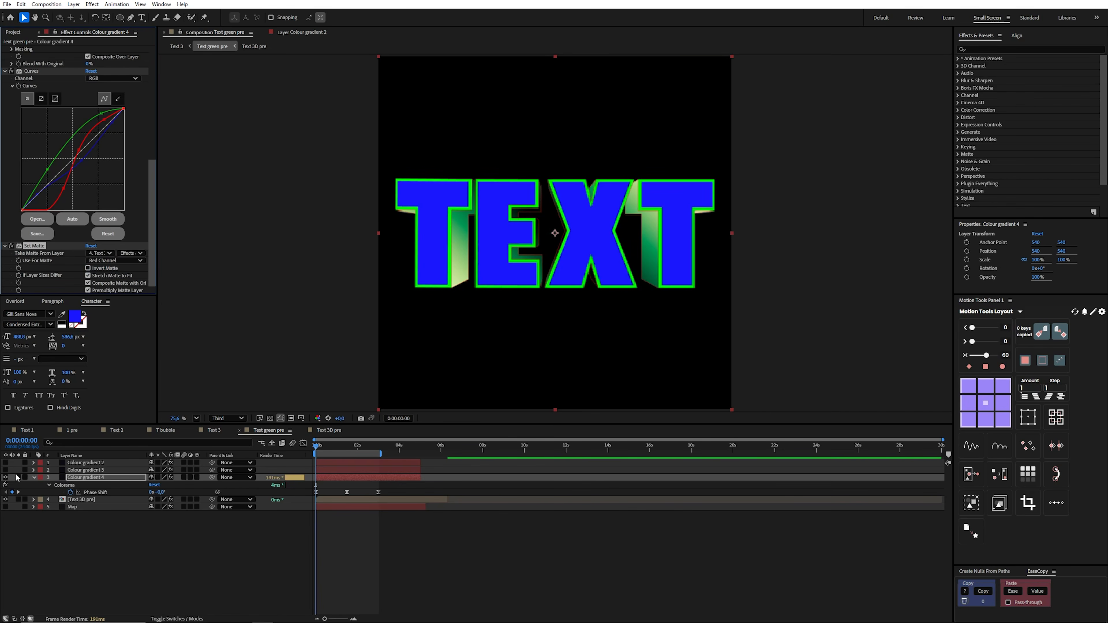
# - Hide Text 3D pre, show Colour gradients 2 and 3, and check their Set Matte channels: Green for 2, Blue for 3
pyautogui.click(5, 500)
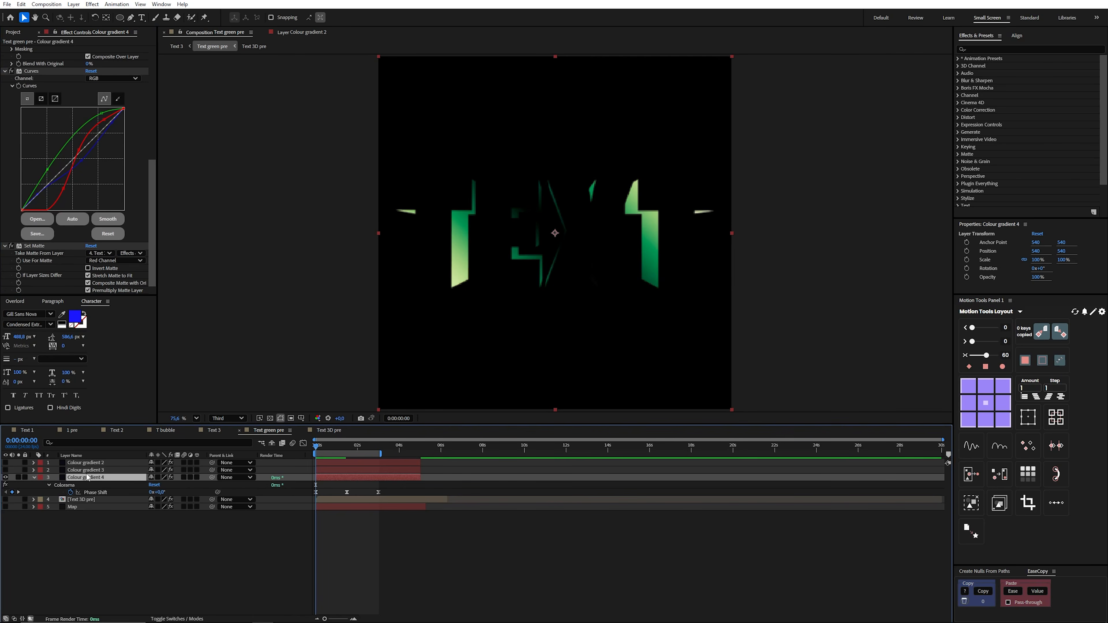
pyautogui.click(65, 471)
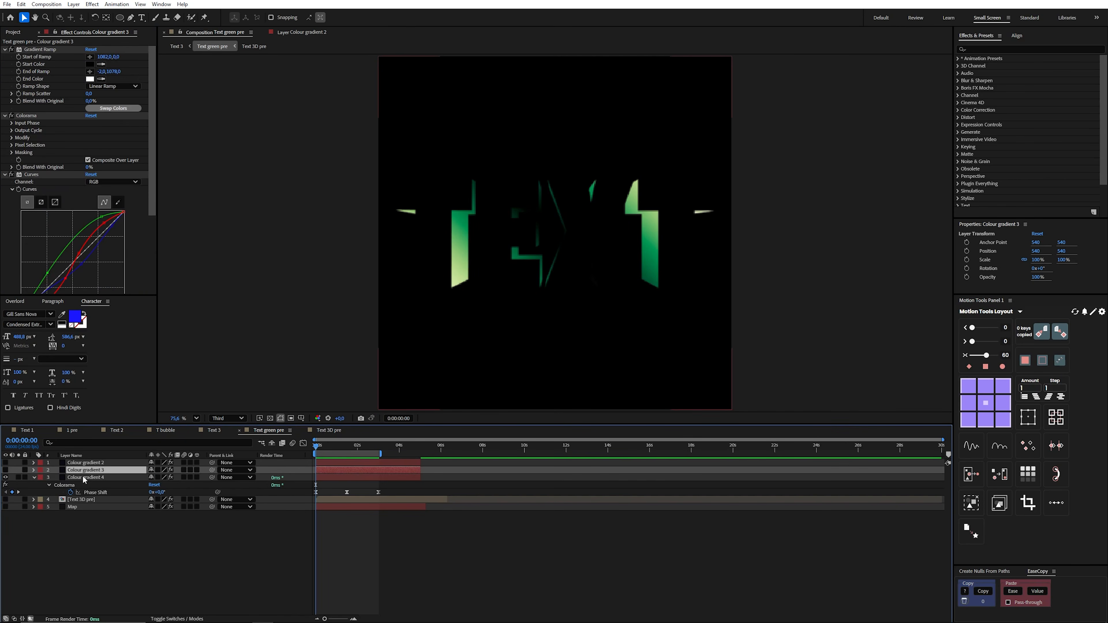
pyautogui.click(5, 462)
pyautogui.scroll(-5, 72, 227)
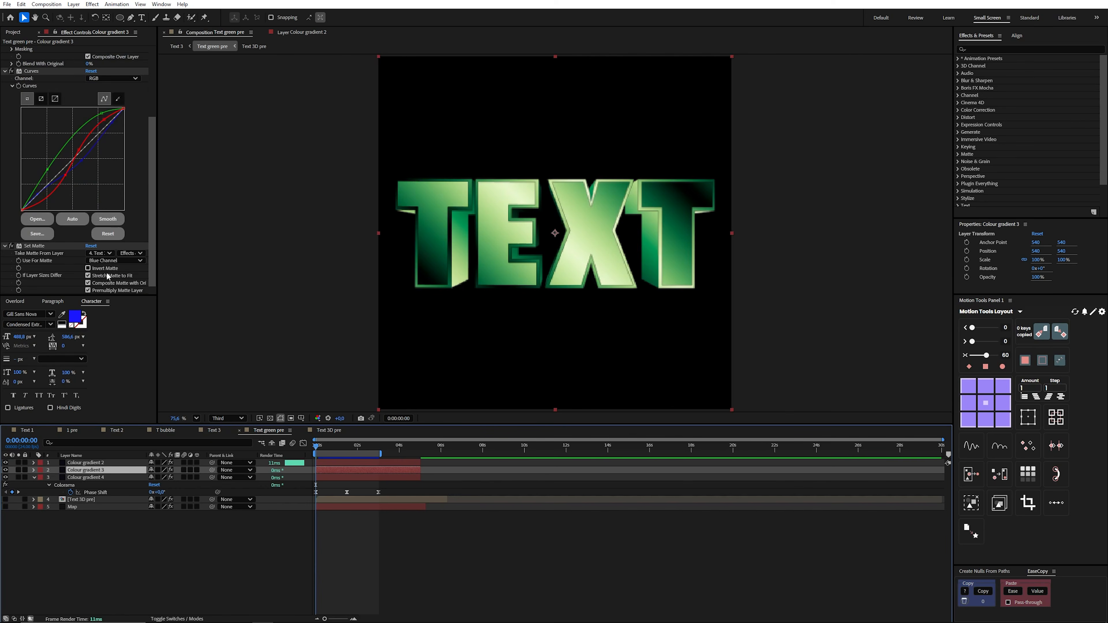
pyautogui.click(107, 262)
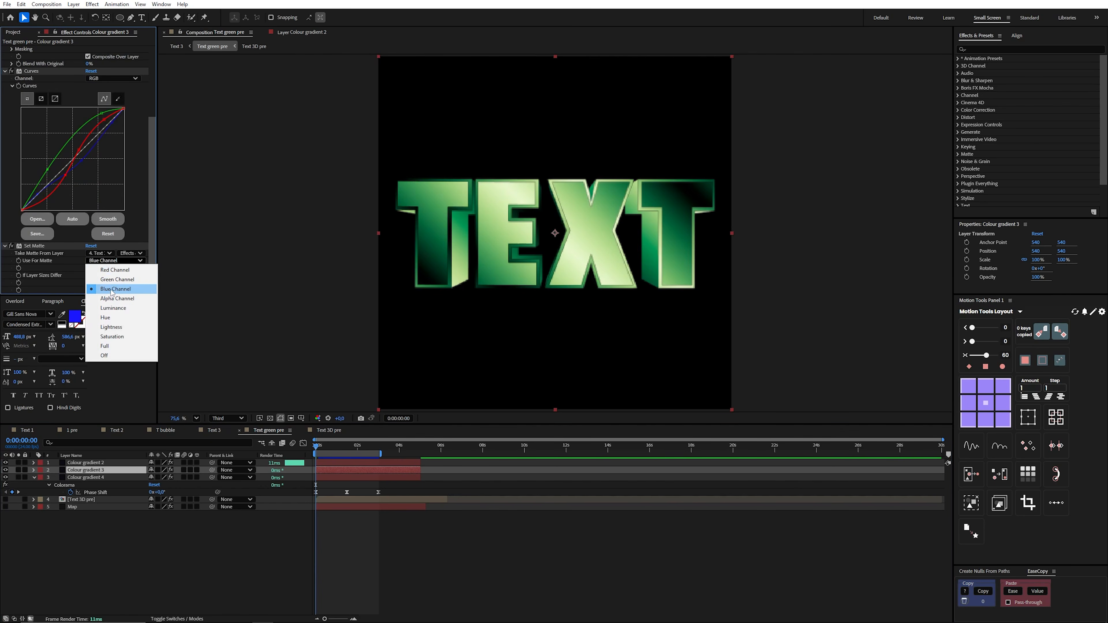
pyautogui.click(91, 463)
pyautogui.scroll(-5, 70, 265)
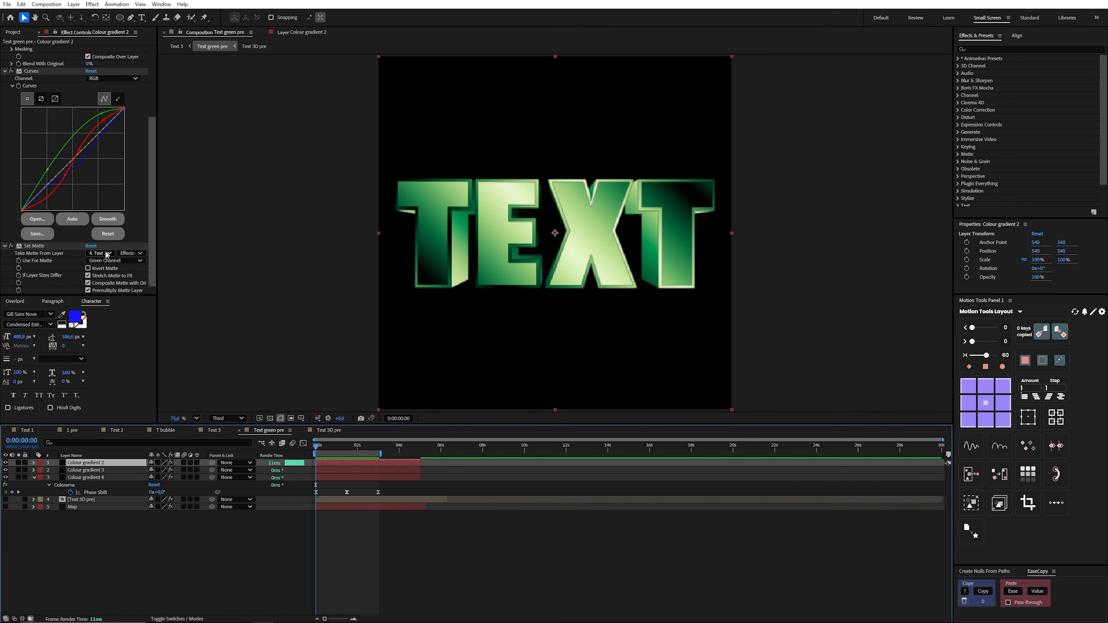
# - Reveal the Colorama Phase Shift keyframes on the colour gradient layers and preview the moving gradients on the text
pyautogui.keyDown('shift'); pyautogui.click(339, 471); pyautogui.keyUp('shift')
pyautogui.press('u')
pyautogui.click(340, 479)
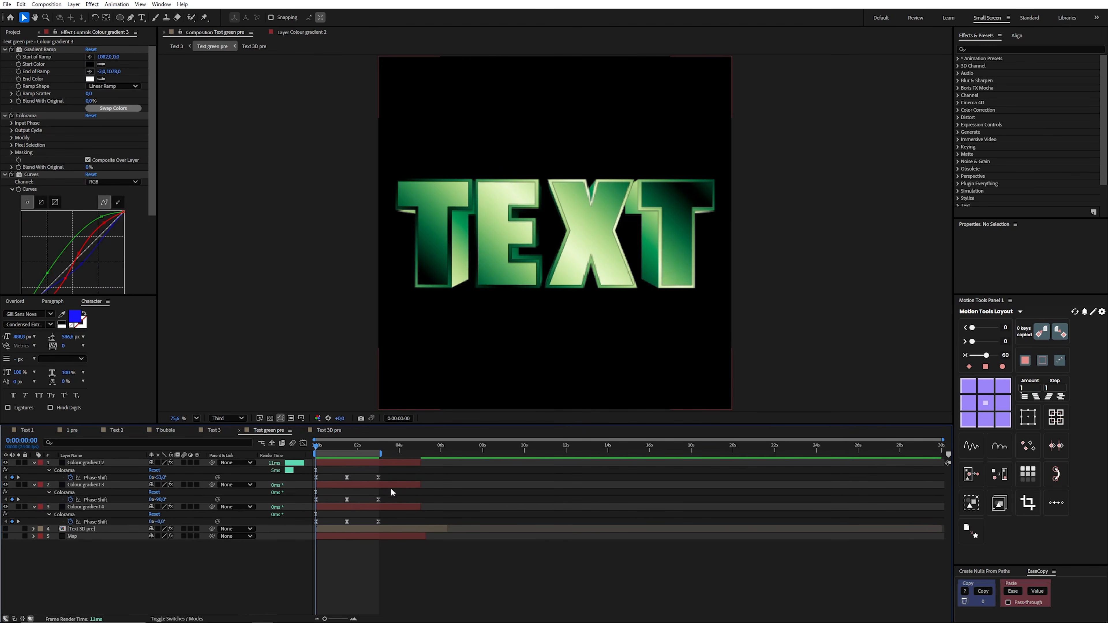
pyautogui.moveTo(389, 477); pyautogui.dragTo(303, 480)
pyautogui.click(398, 476)
pyautogui.moveTo(382, 481); pyautogui.dragTo(307, 488)
pyautogui.moveTo(159, 478); pyautogui.dragTo(161, 479)
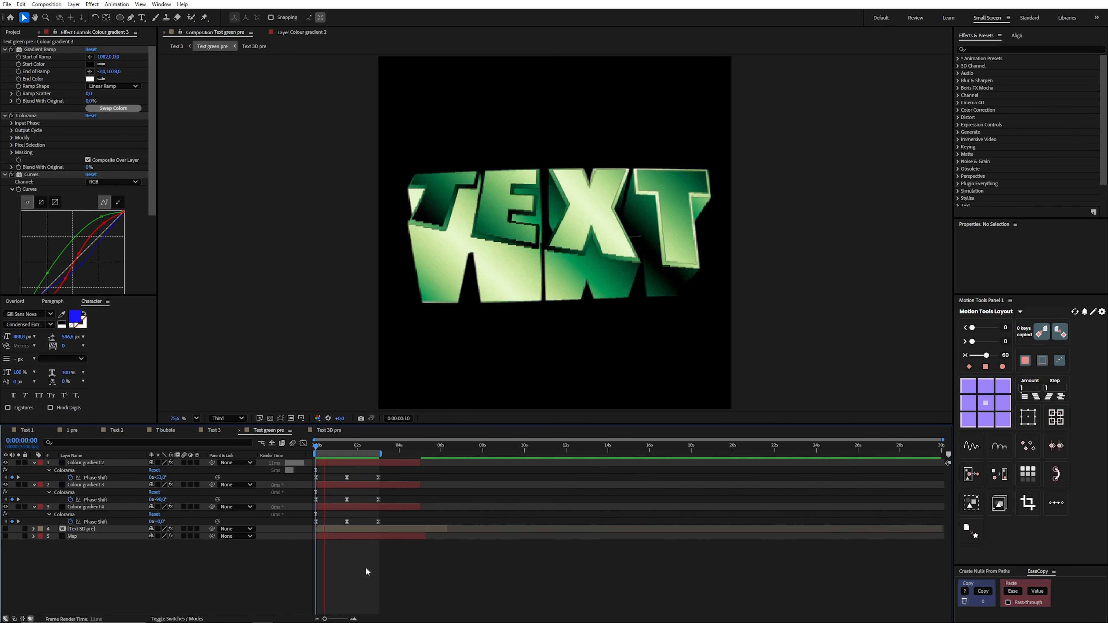
pyautogui.press('space')
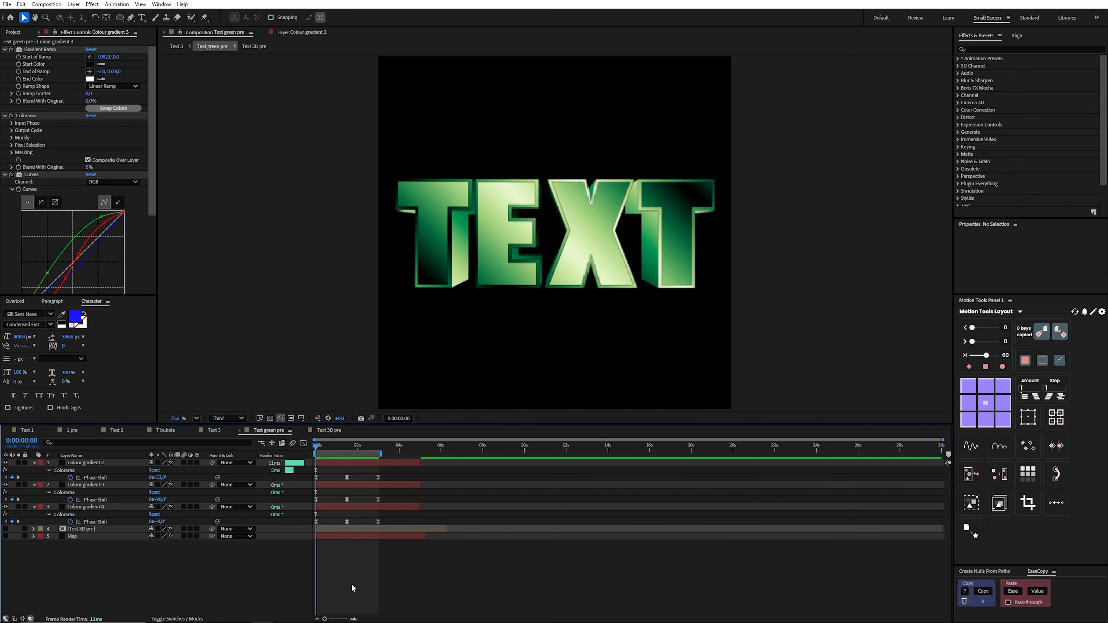
# - In the Text 3 composition, show the BG 6 layer alone and enable its radial Gradient Ramp and green Curves tint
pyautogui.click(177, 46)
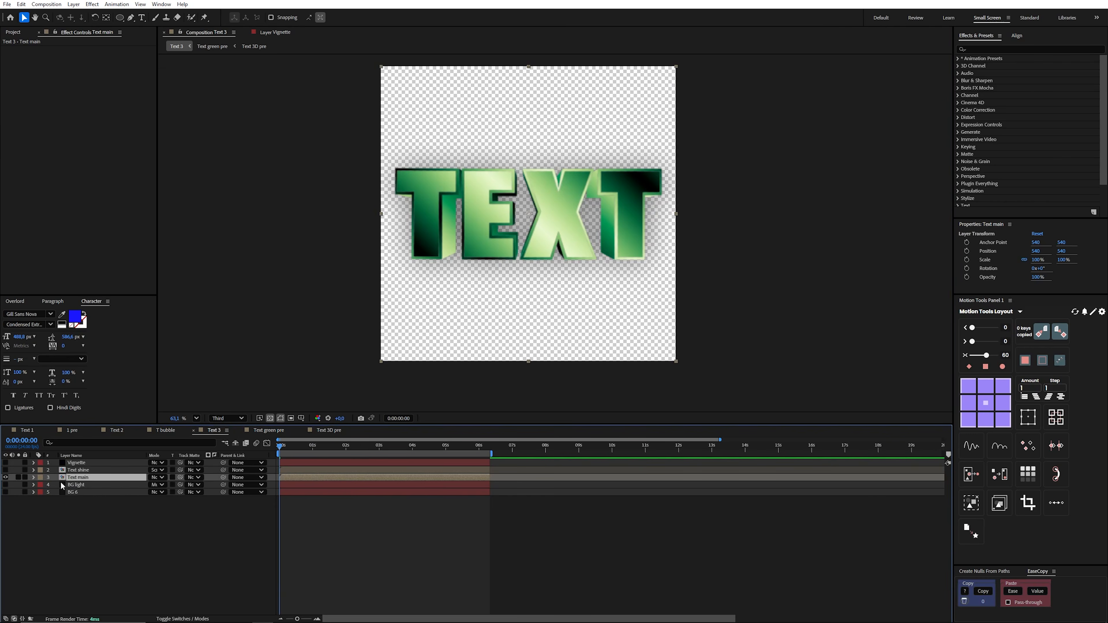
pyautogui.click(66, 492)
pyautogui.keyDown('alt'); pyautogui.click(5, 493); pyautogui.keyUp('alt')
pyautogui.click(41, 50)
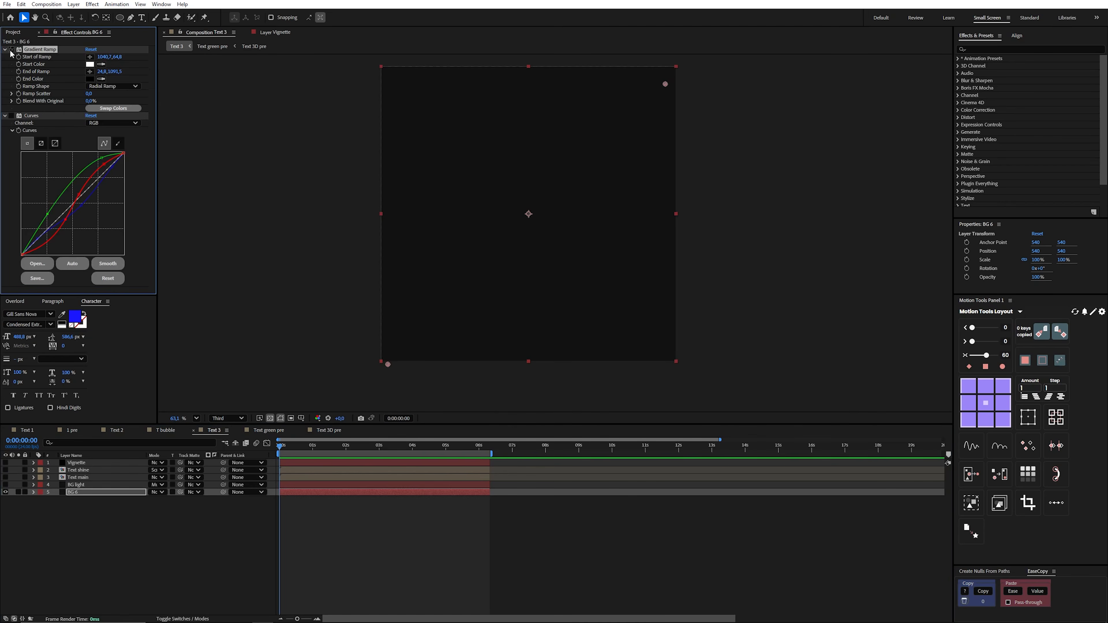
pyautogui.click(11, 49)
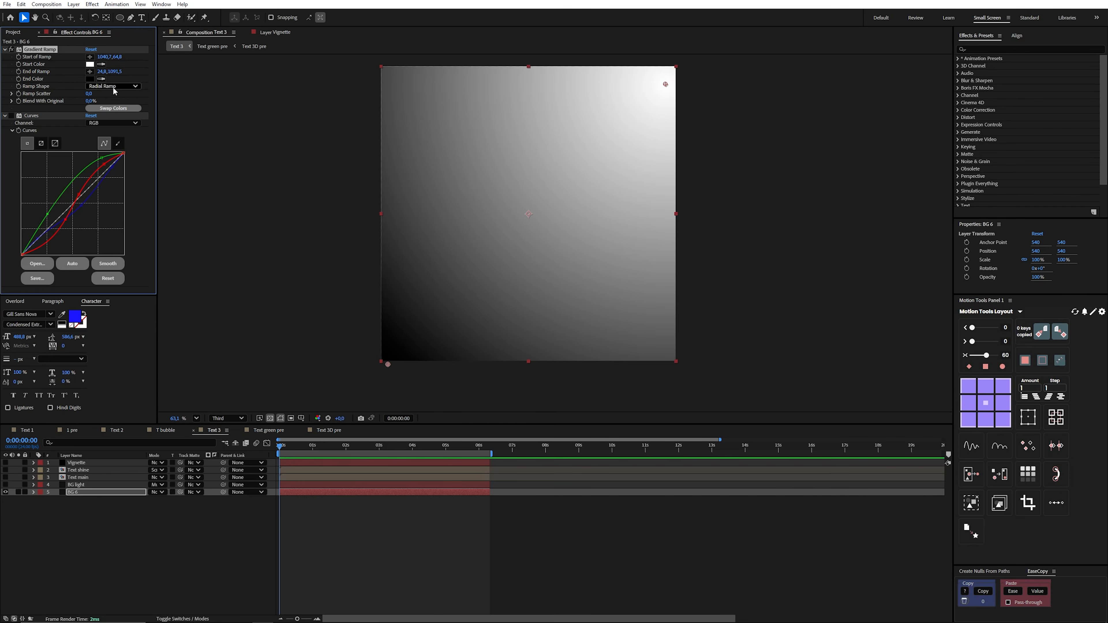
pyautogui.moveTo(665, 85); pyautogui.dragTo(662, 84)
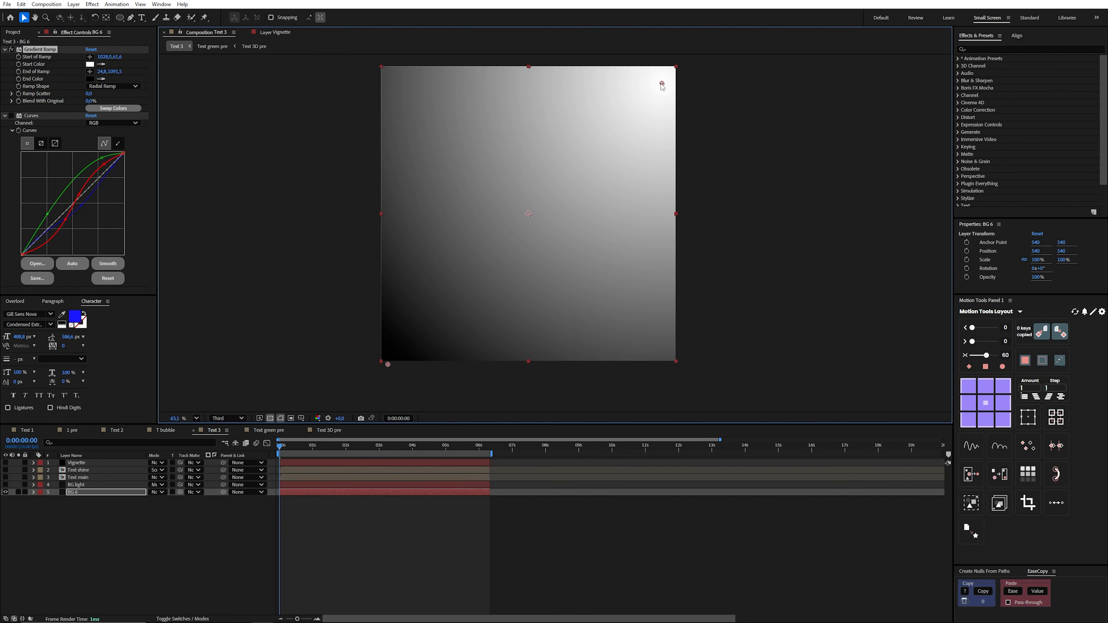
pyautogui.click(11, 116)
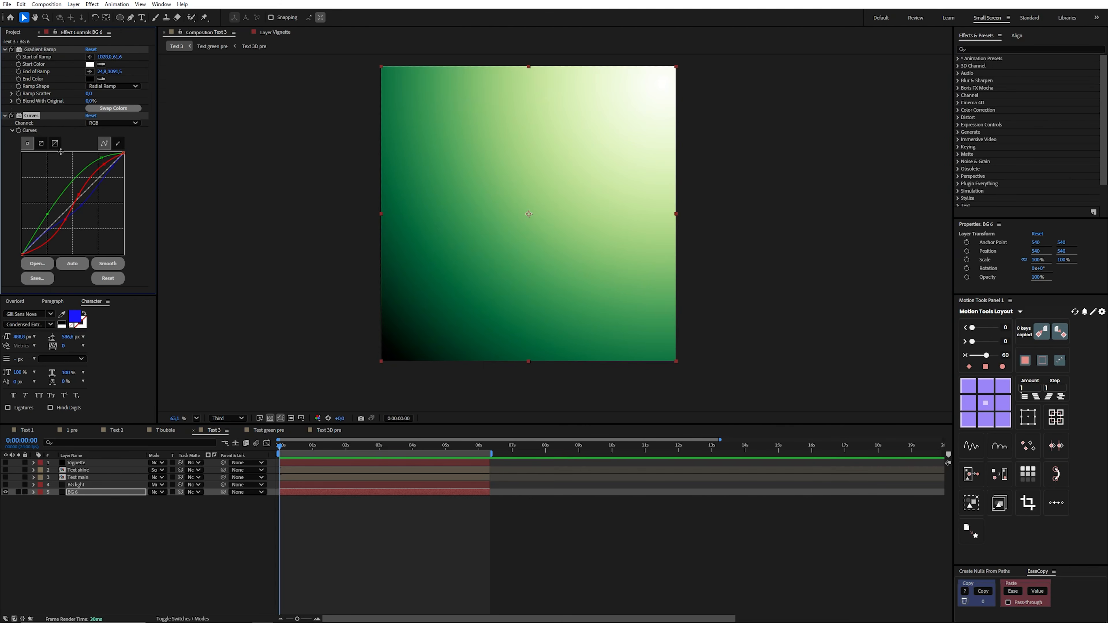
# - Show the BG light layer with Normal blending at 100% opacity and enable its linear Gradient Ramp
pyautogui.click(89, 485)
pyautogui.click(5, 486)
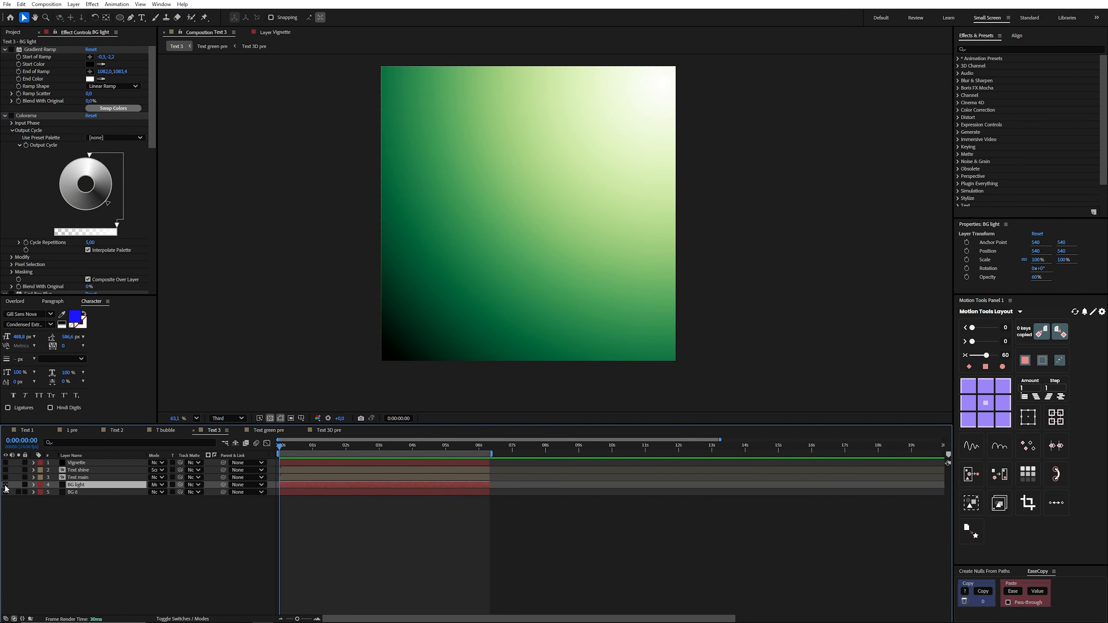
pyautogui.click(6, 492)
pyautogui.click(158, 484)
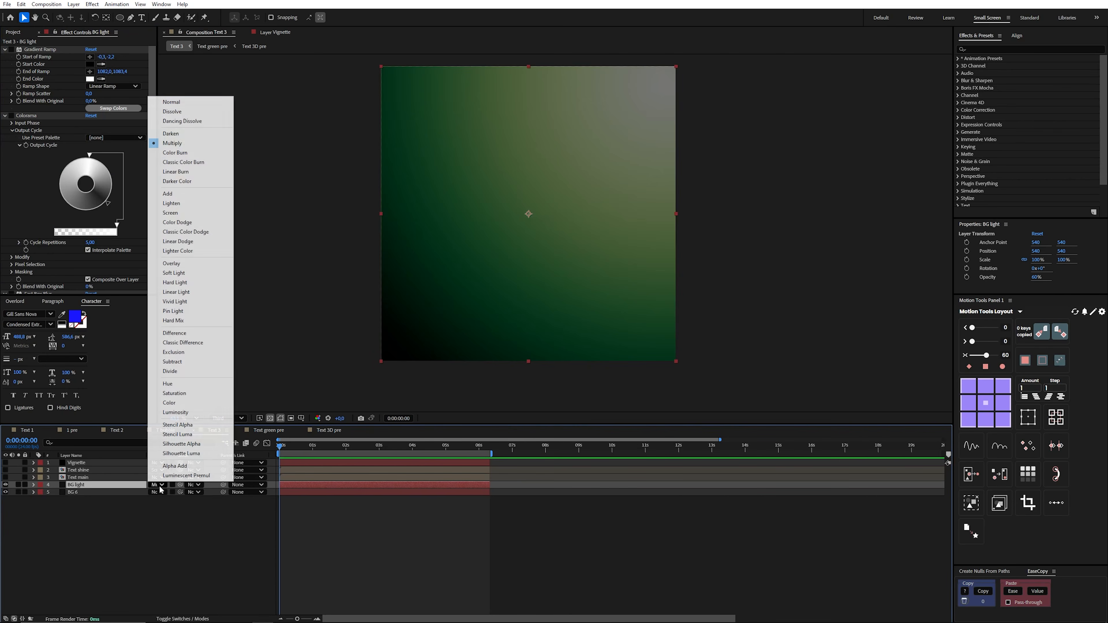
pyautogui.click(172, 101)
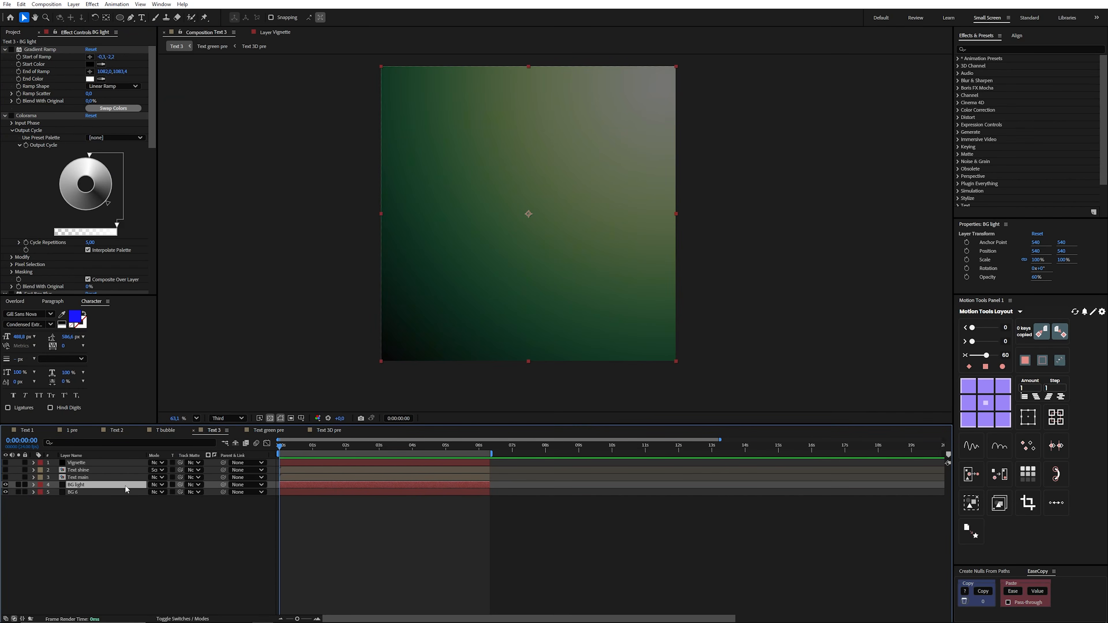
pyautogui.press('t')
pyautogui.moveTo(154, 492); pyautogui.dragTo(310, 488)
pyautogui.click(310, 486)
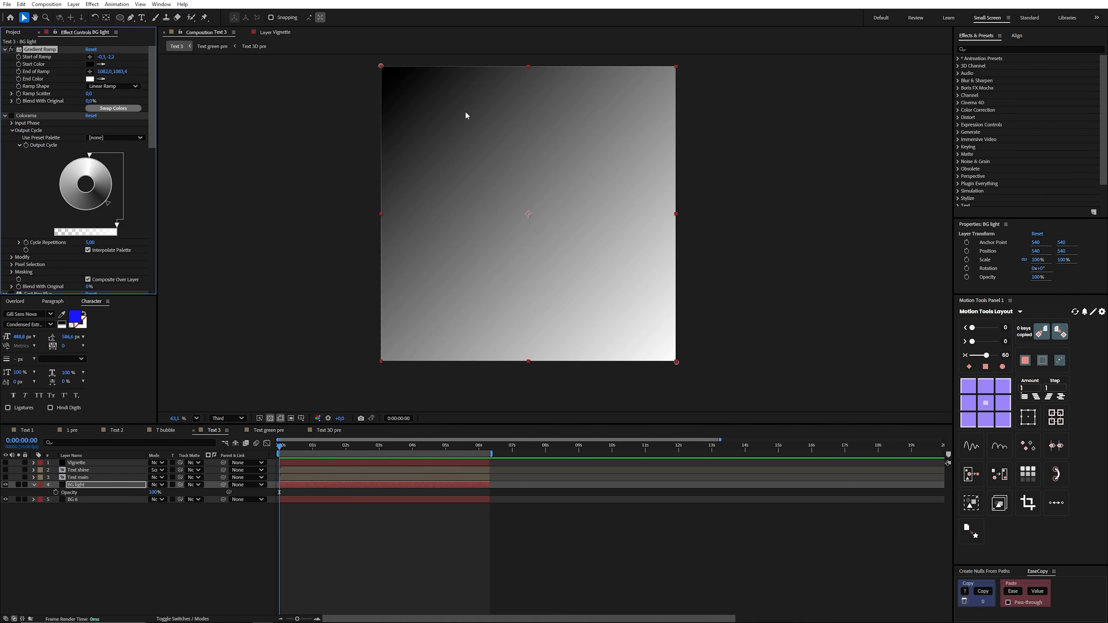
# - Enable Colorama on BG light to form diagonal stripes, and check the Gradient Ramp's start and end points
pyautogui.click(20, 116)
pyautogui.click(11, 115)
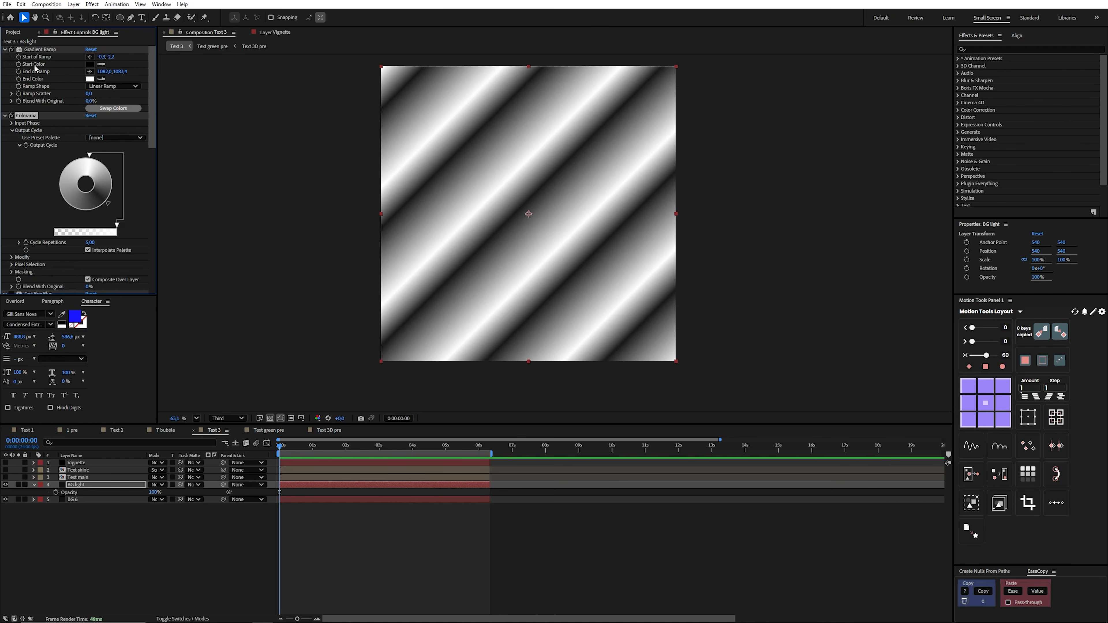
pyautogui.click(30, 50)
pyautogui.moveTo(675, 361)
pyautogui.mouseDown()
pyautogui.moveTo(445, 350)
pyautogui.moveTo(475, 273)
pyautogui.moveTo(563, 206)
pyautogui.moveTo(663, 166)
pyautogui.moveTo(685, 265)
pyautogui.moveTo(524, 399)
pyautogui.moveTo(573, 403)
pyautogui.moveTo(715, 249)
pyautogui.moveTo(677, 136)
pyautogui.moveTo(678, 376)
pyautogui.moveTo(677, 362)
pyautogui.mouseUp()
pyautogui.scroll(-5, 38, 202)
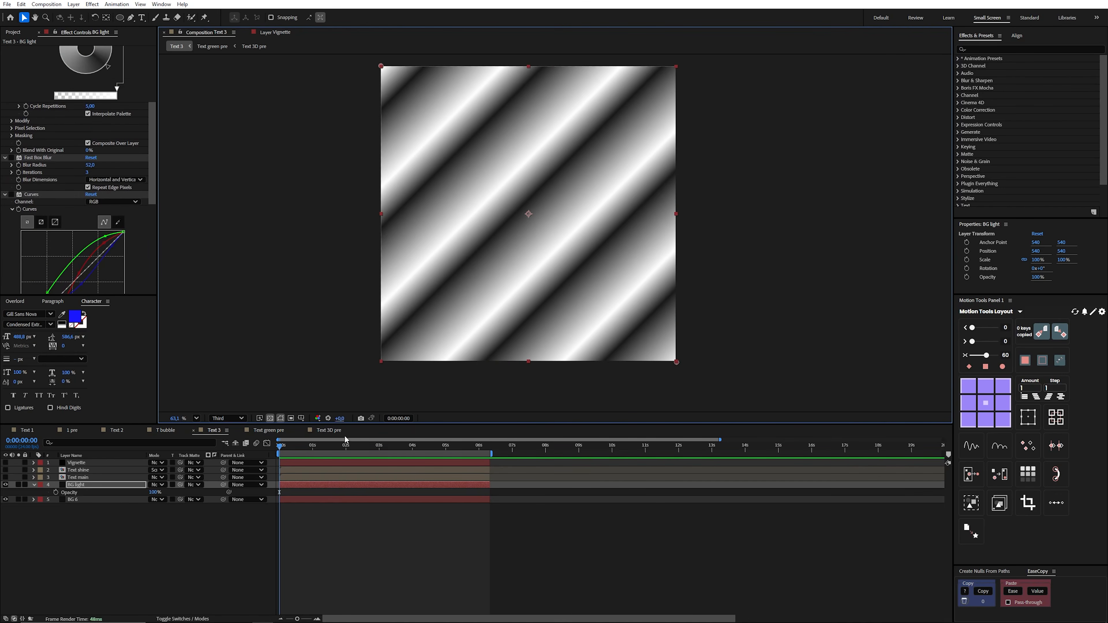
# - Reveal the Colorama Phase Shift expression on BG light and preview the stripe movement
pyautogui.click(306, 484)
pyautogui.press('e')
pyautogui.press('e')
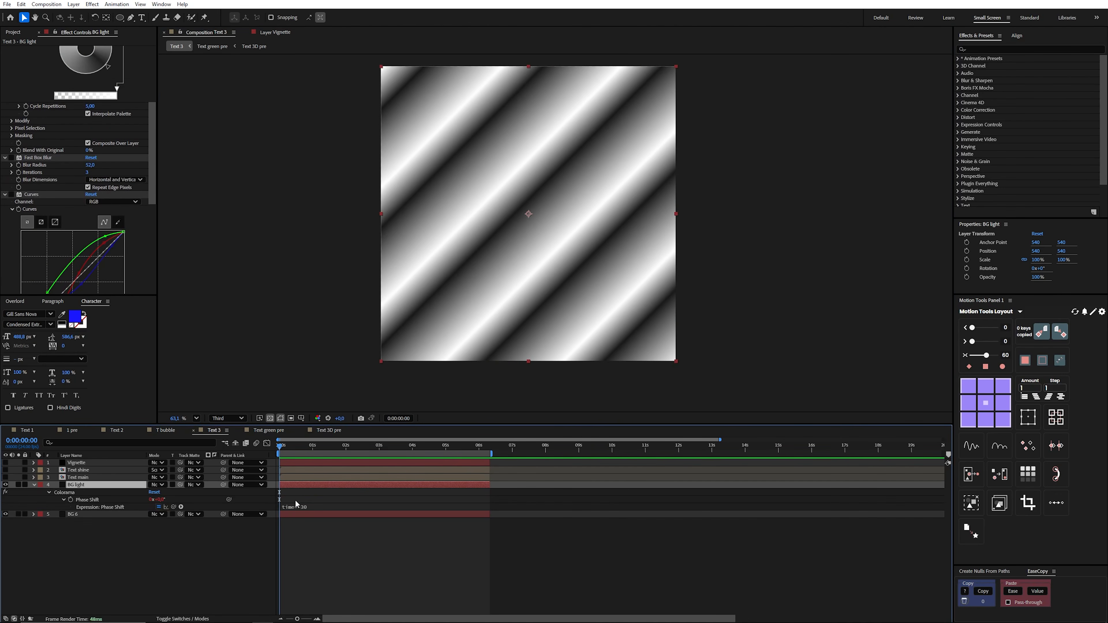
pyautogui.moveTo(284, 452); pyautogui.dragTo(470, 463)
# - Enable Fast Box Blur and Curves on BG light to soften the stripes and tint them green
pyautogui.click(11, 158)
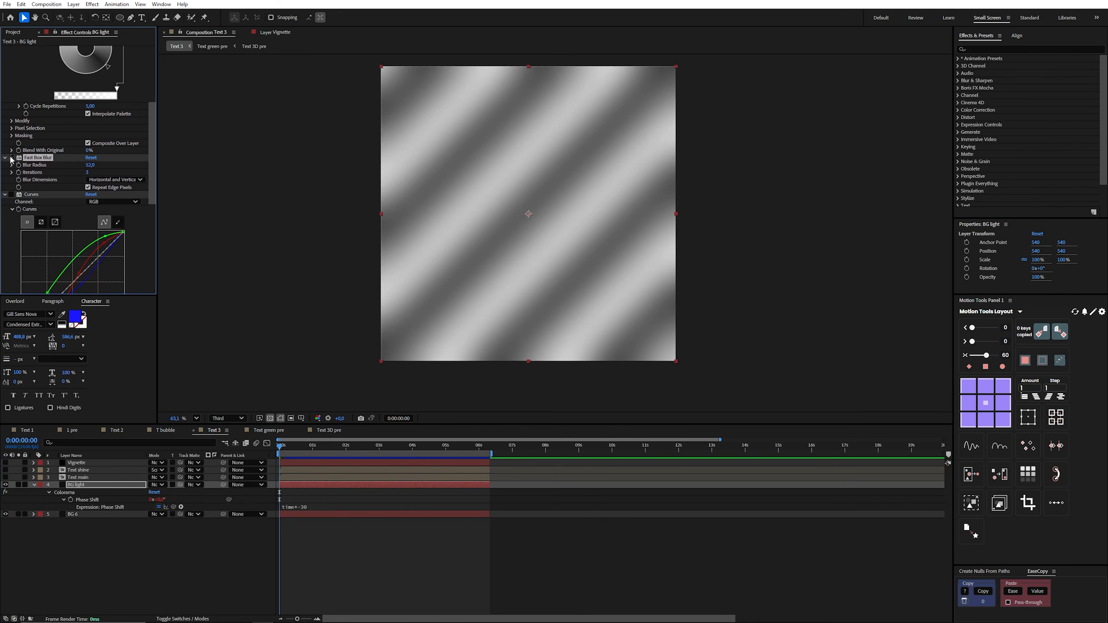
pyautogui.click(11, 158)
pyautogui.click(11, 158)
pyautogui.click(12, 195)
# - Set BG light's blending mode to Multiply and its opacity to 60%
pyautogui.click(160, 486)
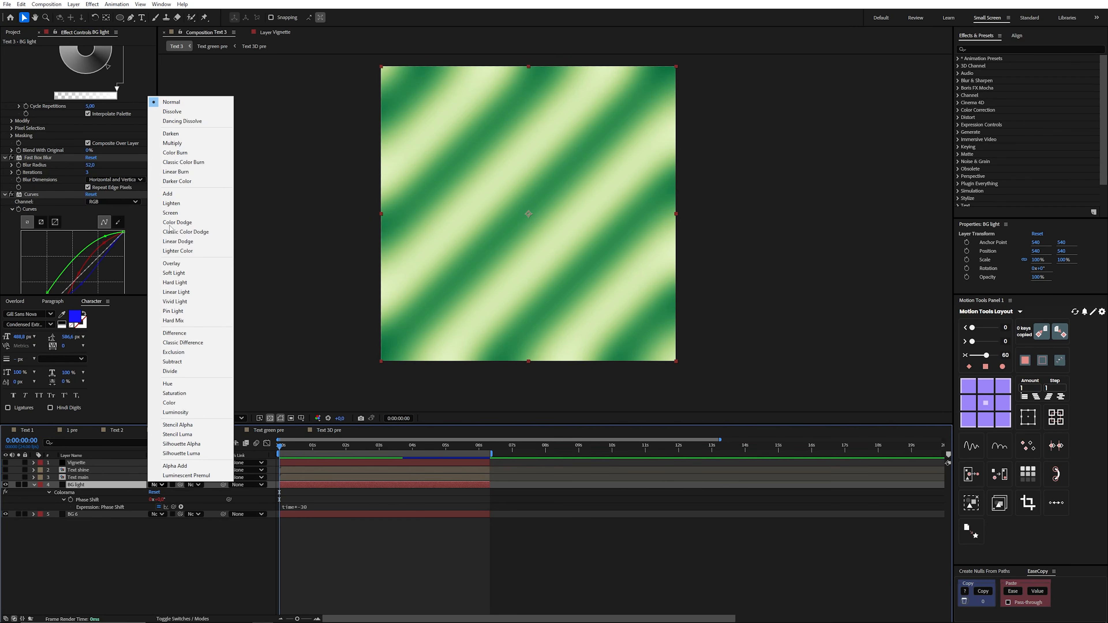
pyautogui.click(177, 144)
pyautogui.press('t')
pyautogui.click(154, 492)
pyautogui.write('60')
pyautogui.press('Return')
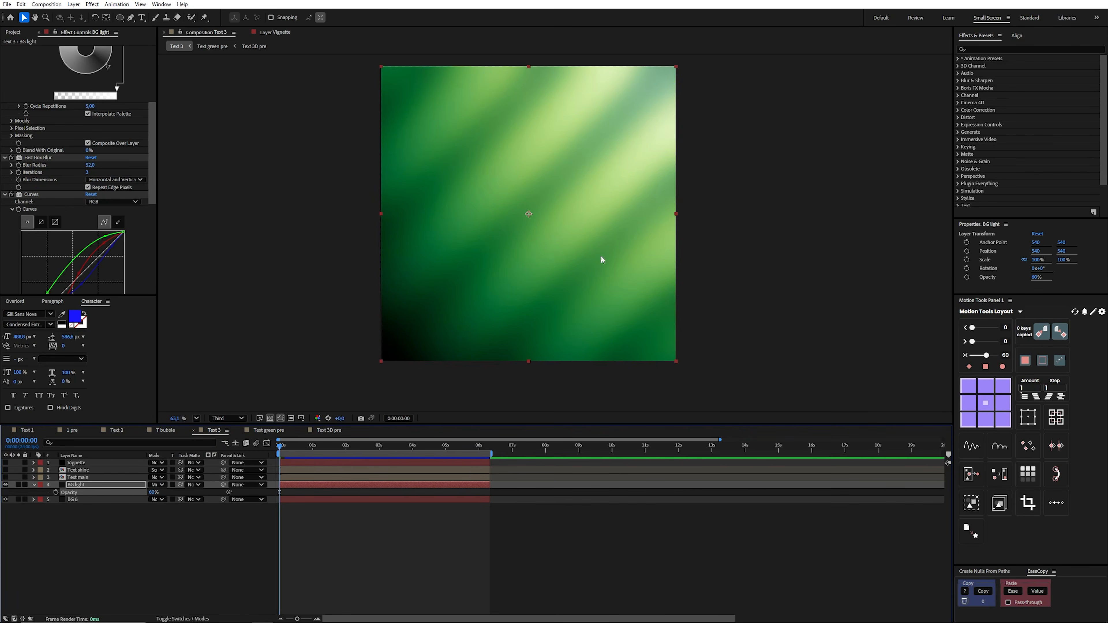
pyautogui.click(158, 485)
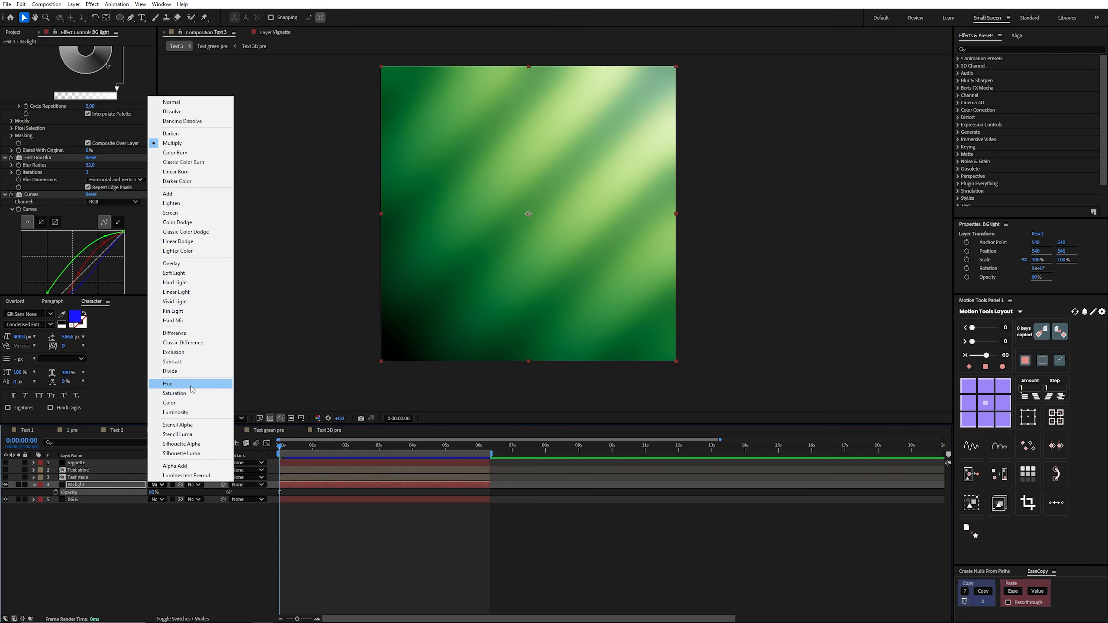
pyautogui.click(192, 263)
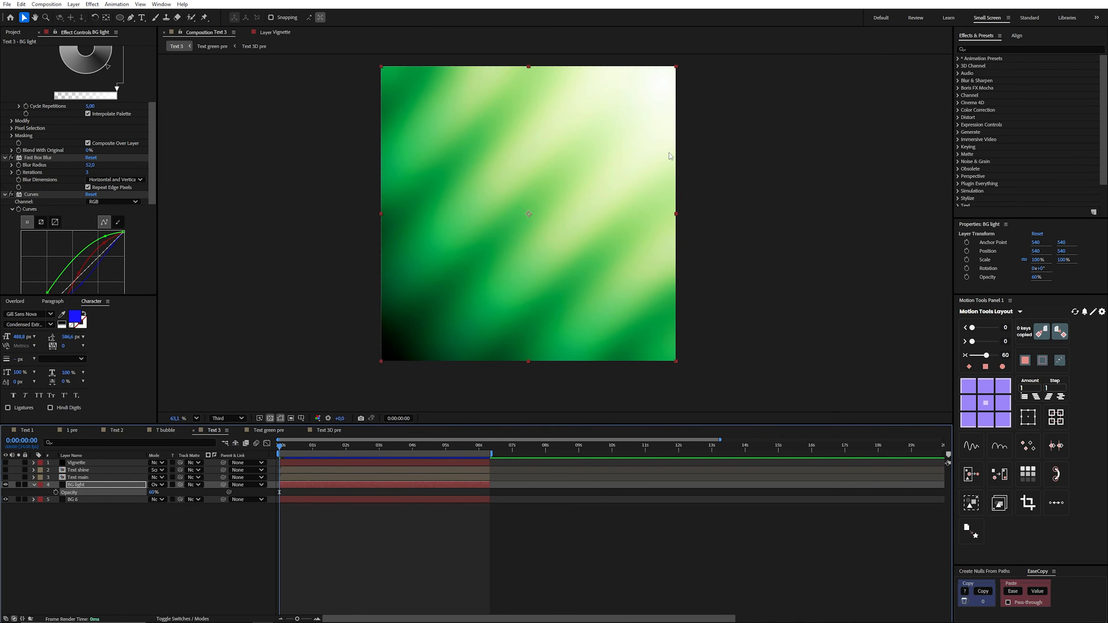
pyautogui.hotkey('ctrl', 'z')
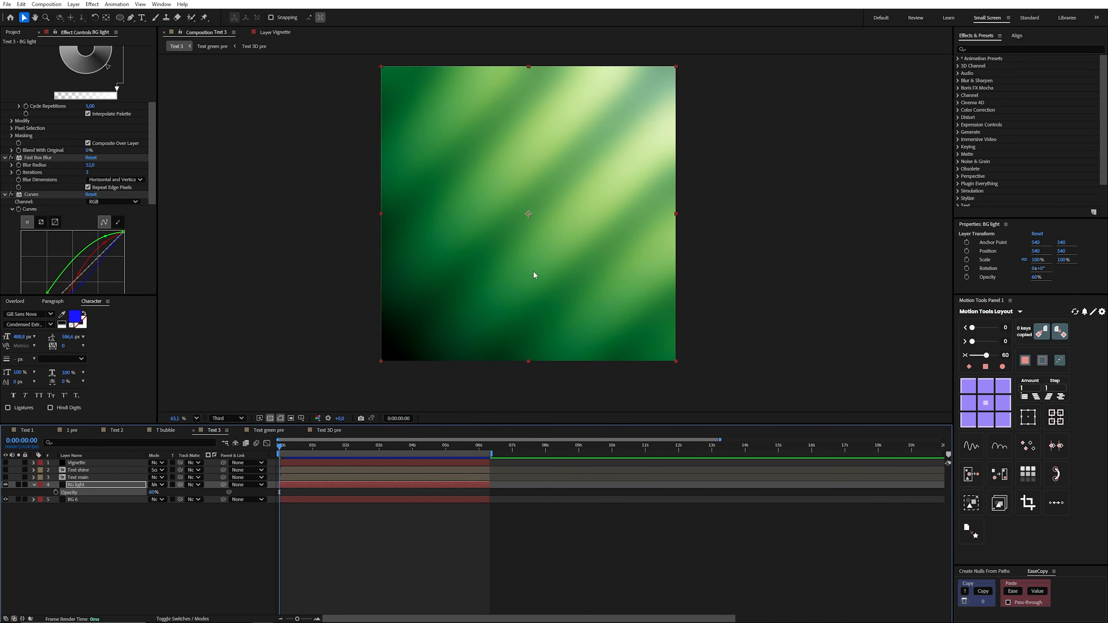
# - Show the Text main layer and expand its Drop Shadow layer style settings
pyautogui.click(77, 478)
pyautogui.click(5, 478)
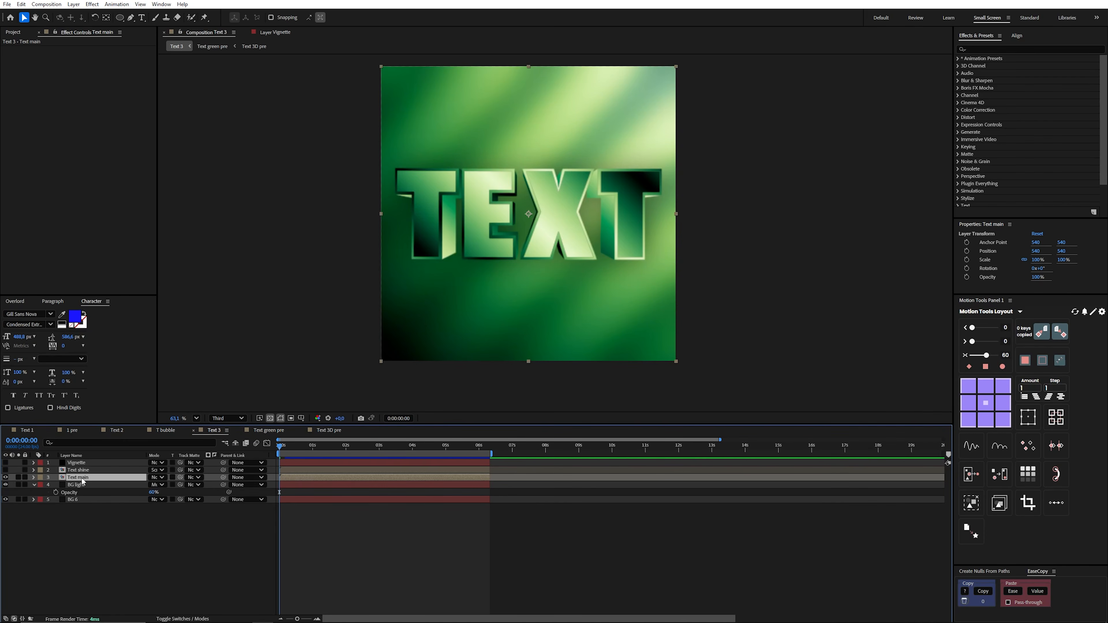
pyautogui.click(33, 477)
pyautogui.click(42, 492)
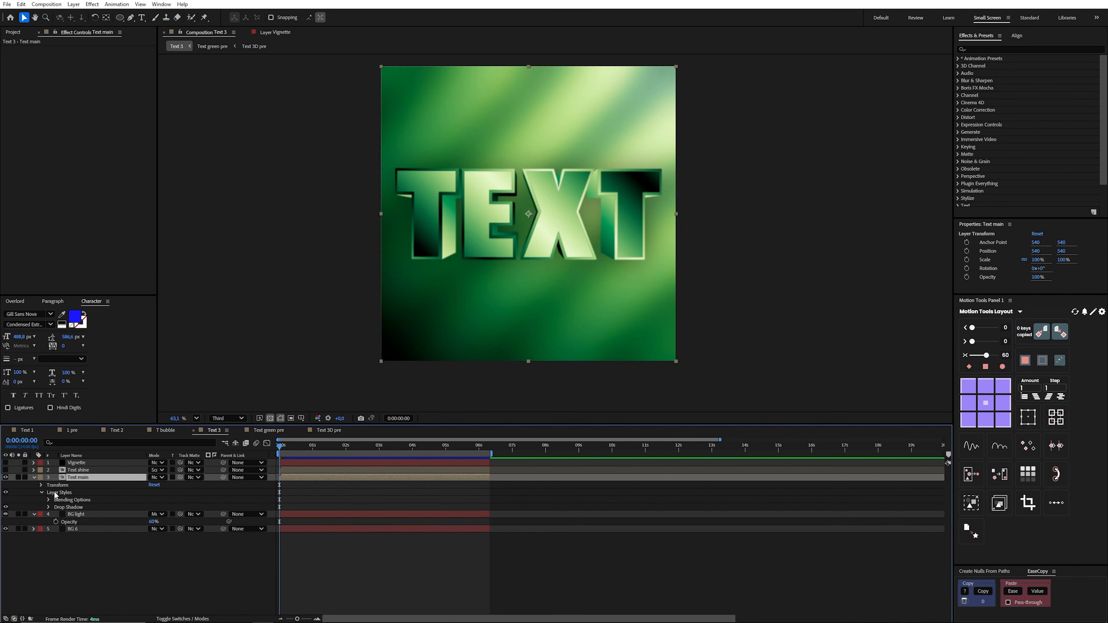
pyautogui.click(49, 507)
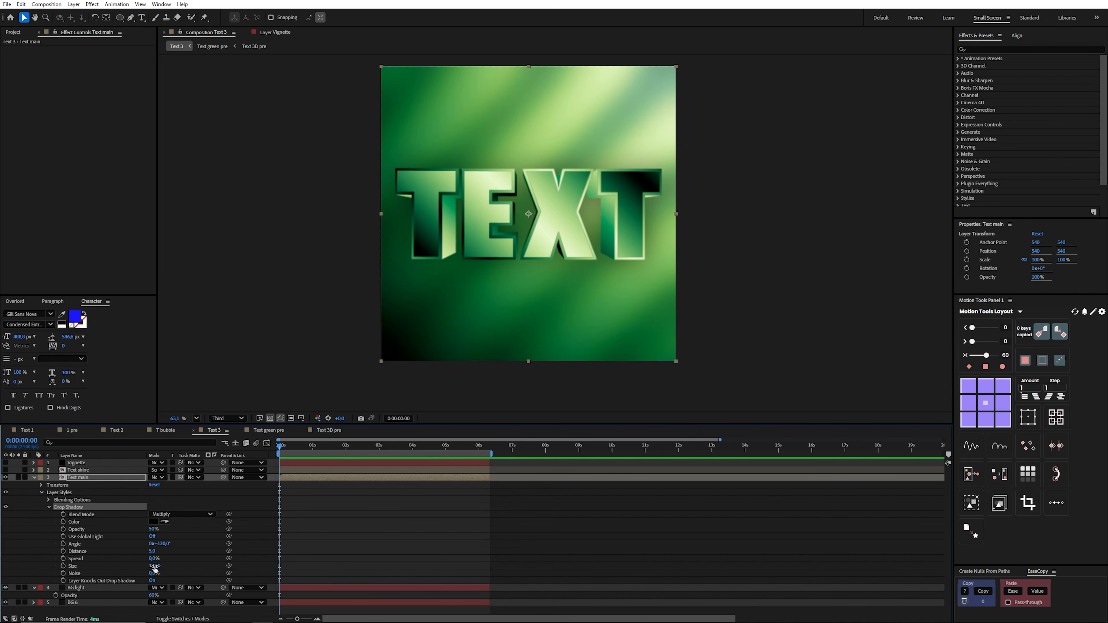
# - Try a larger Drop Shadow distance on Text main, undo it, and collapse the layer's properties
pyautogui.moveTo(153, 551); pyautogui.dragTo(211, 543)
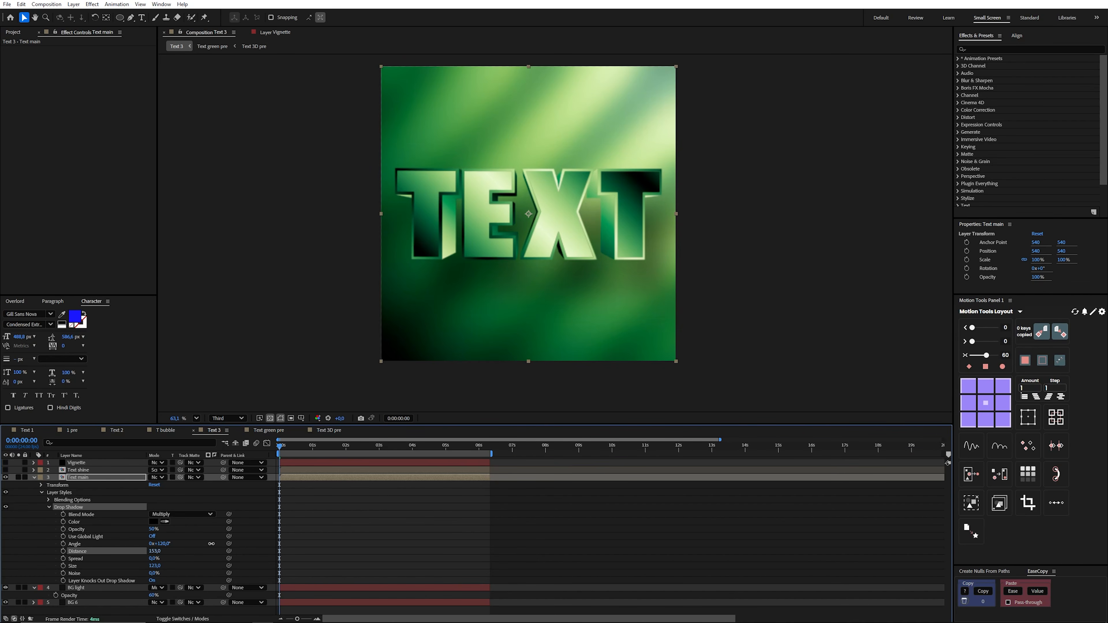
pyautogui.hotkey('ctrl', 'z')
pyautogui.moveTo(153, 566); pyautogui.dragTo(149, 566)
pyautogui.click(81, 477)
pyautogui.press('u')
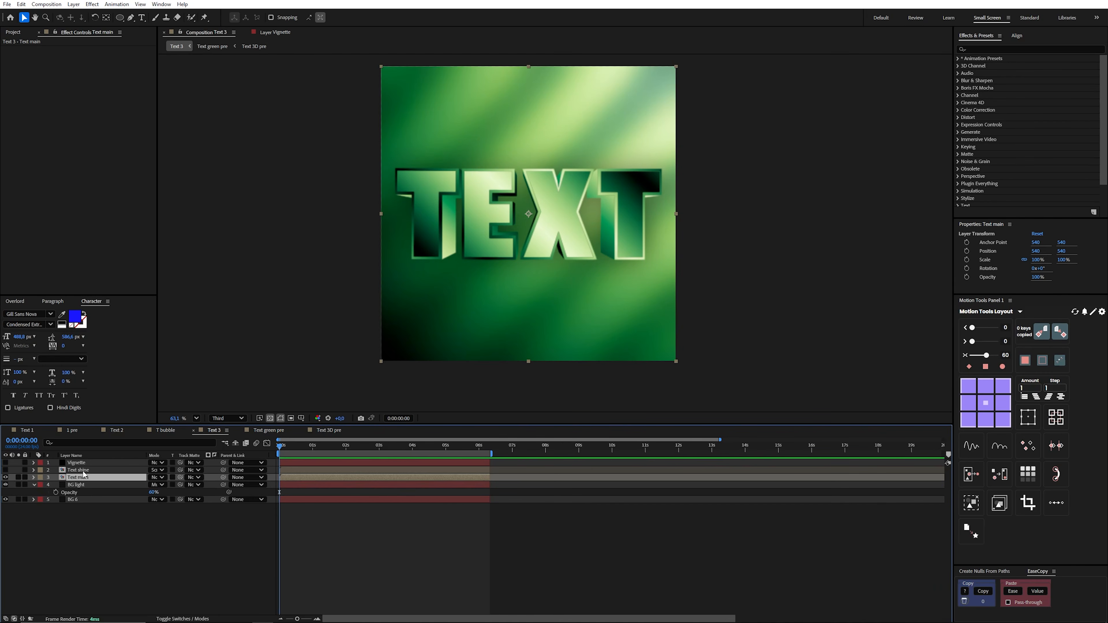
# - Show the Vignette layer, reveal its mask and set the Mask 1 mode to None
pyautogui.click(82, 463)
pyautogui.click(6, 463)
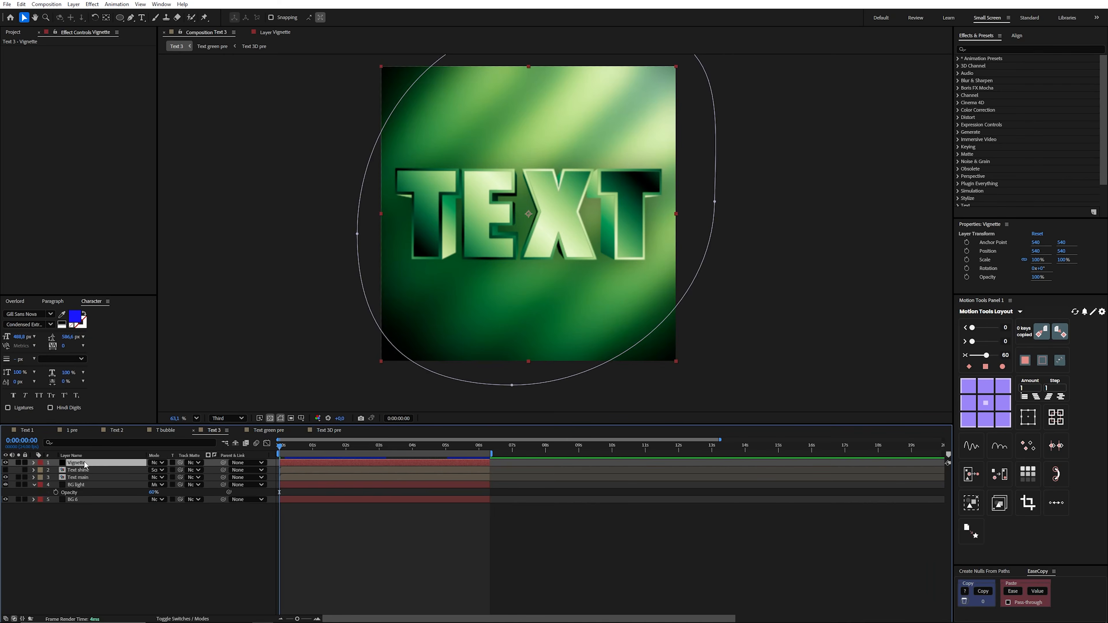
pyautogui.press('m')
pyautogui.click(158, 471)
pyautogui.click(166, 481)
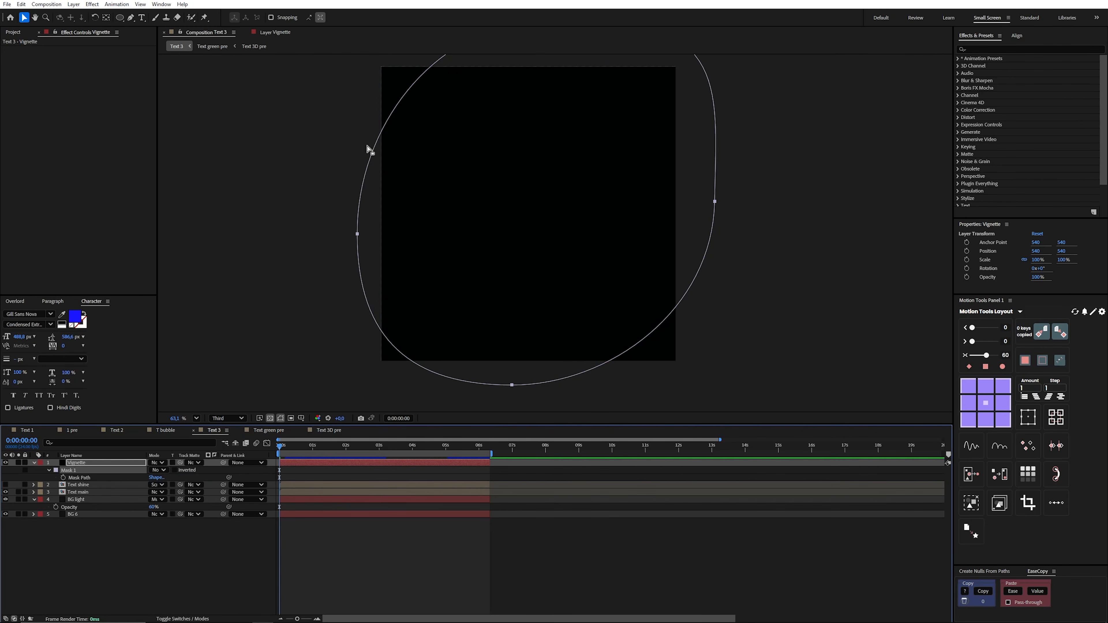
# - Set the Vignette layer's Mask 1 mode to Subtract, reveal its feather and other mask properties, and collapse the layer
pyautogui.scroll(-2, 676, 93)
pyautogui.moveTo(729, 193); pyautogui.dragTo(717, 272)
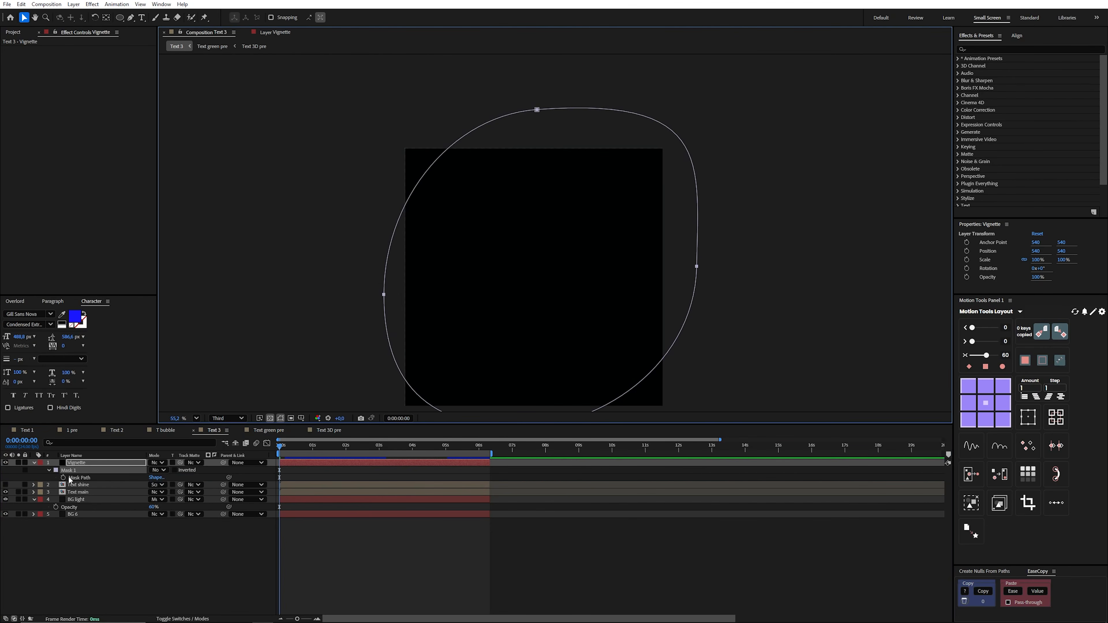
pyautogui.click(156, 471)
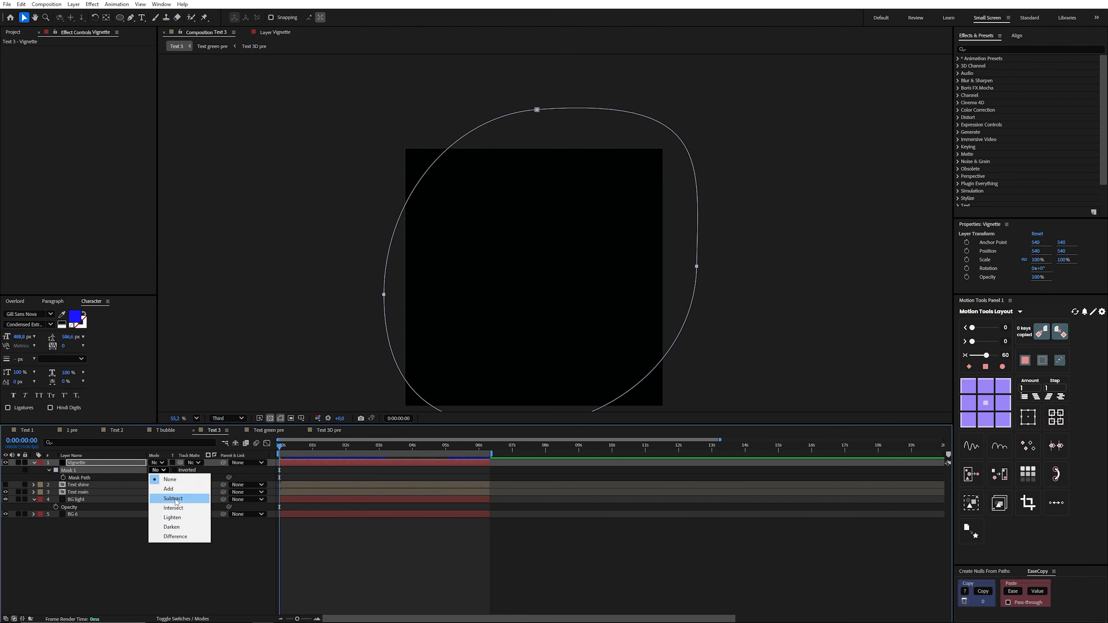
pyautogui.click(164, 499)
pyautogui.moveTo(528, 316); pyautogui.dragTo(524, 264)
pyautogui.press('m')
pyautogui.press('m')
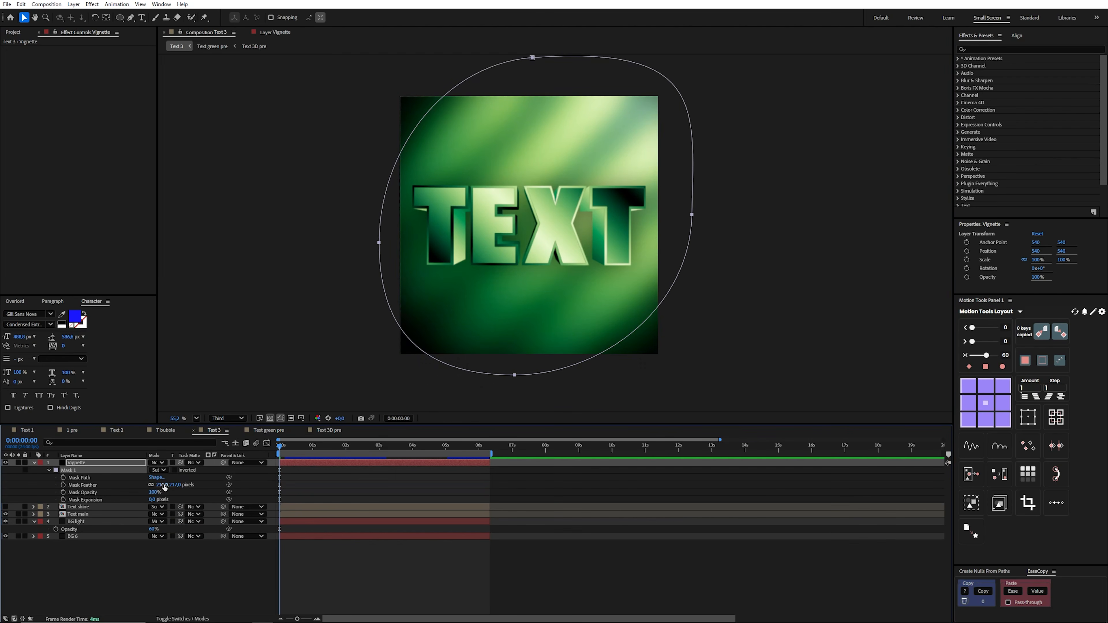
pyautogui.click(308, 474)
pyautogui.click(308, 463)
pyautogui.press('u')
# - Set the Text shine layer's blending mode to Normal and its opacity to 100%, and make the layer visible
pyautogui.click(80, 477)
pyautogui.click(80, 472)
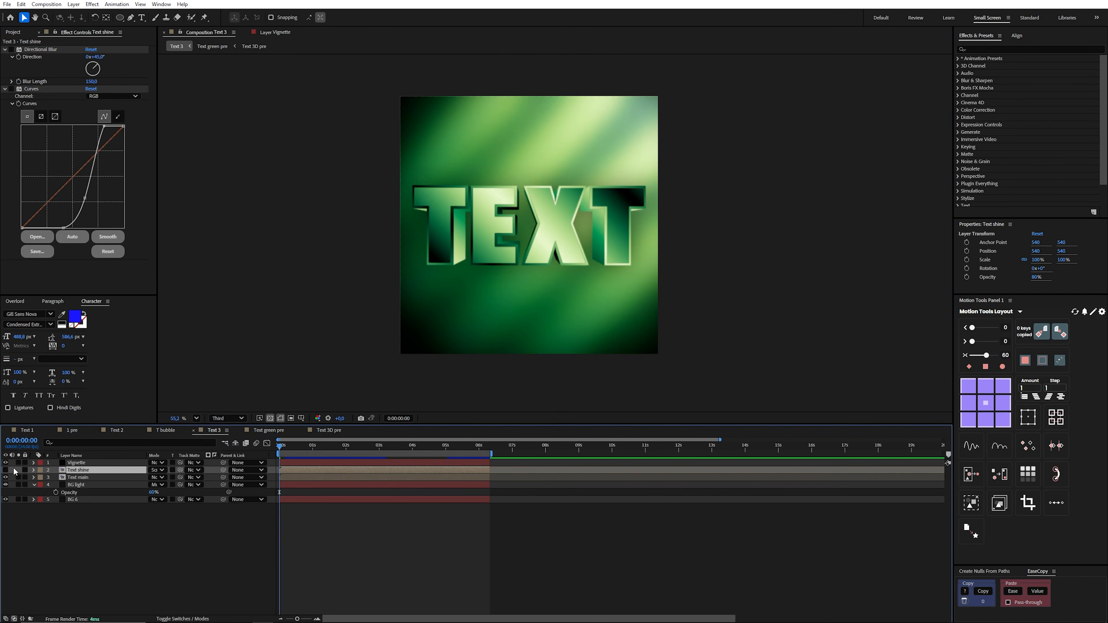
pyautogui.click(157, 471)
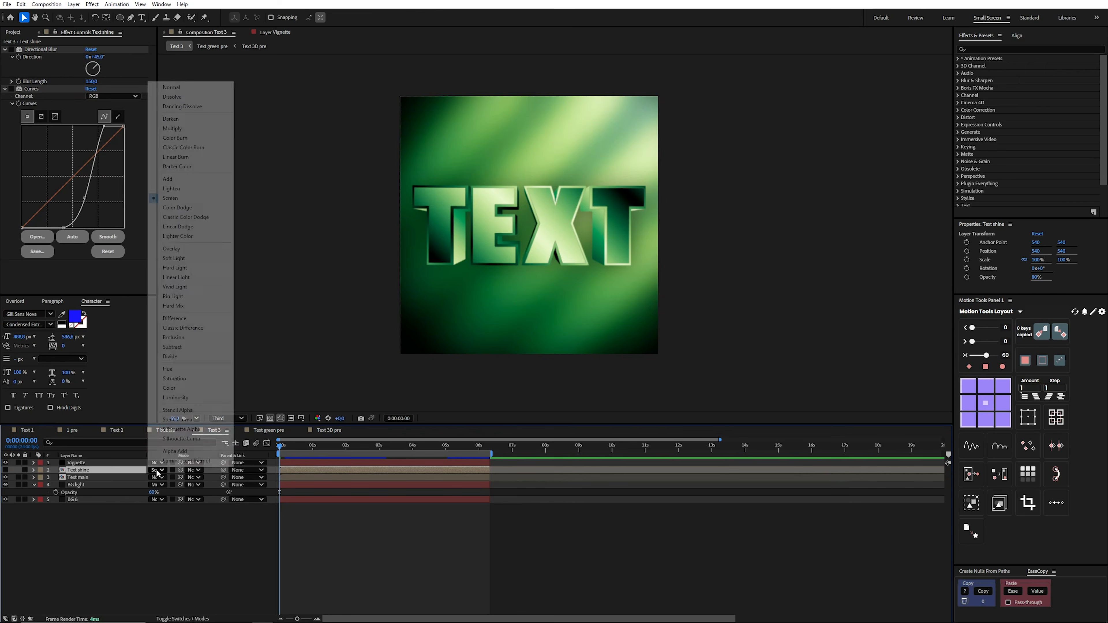
pyautogui.click(179, 89)
pyautogui.press('t')
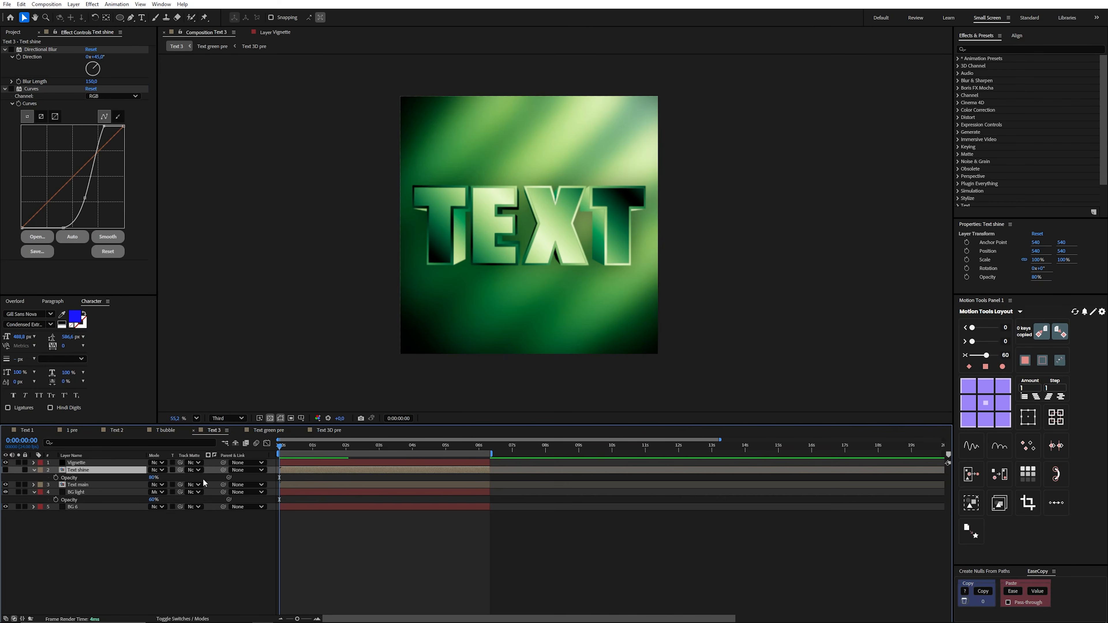
pyautogui.moveTo(156, 480); pyautogui.dragTo(334, 478)
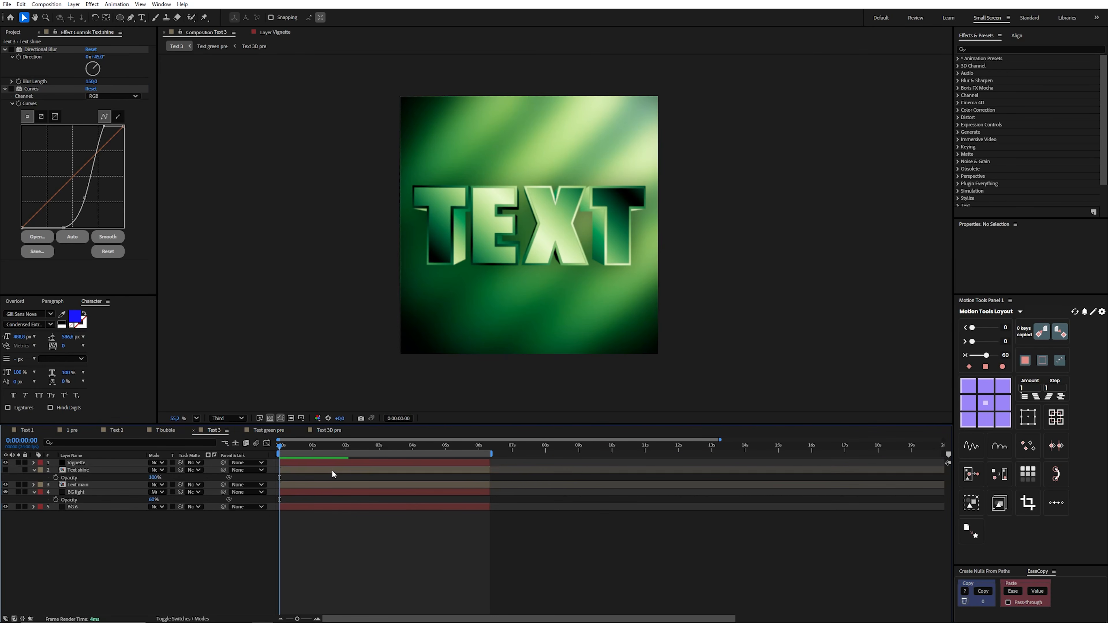
pyautogui.click(5, 470)
pyautogui.click(18, 470)
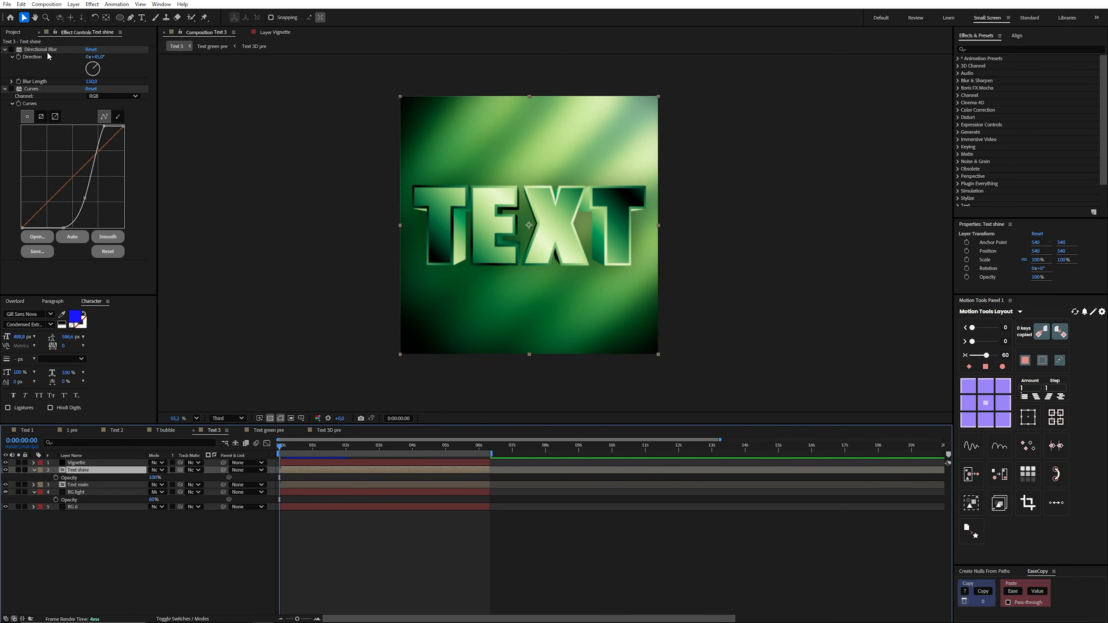
# - Reset the Directional Blur and Curves effects on the Text shine layer to their defaults
pyautogui.click(45, 49)
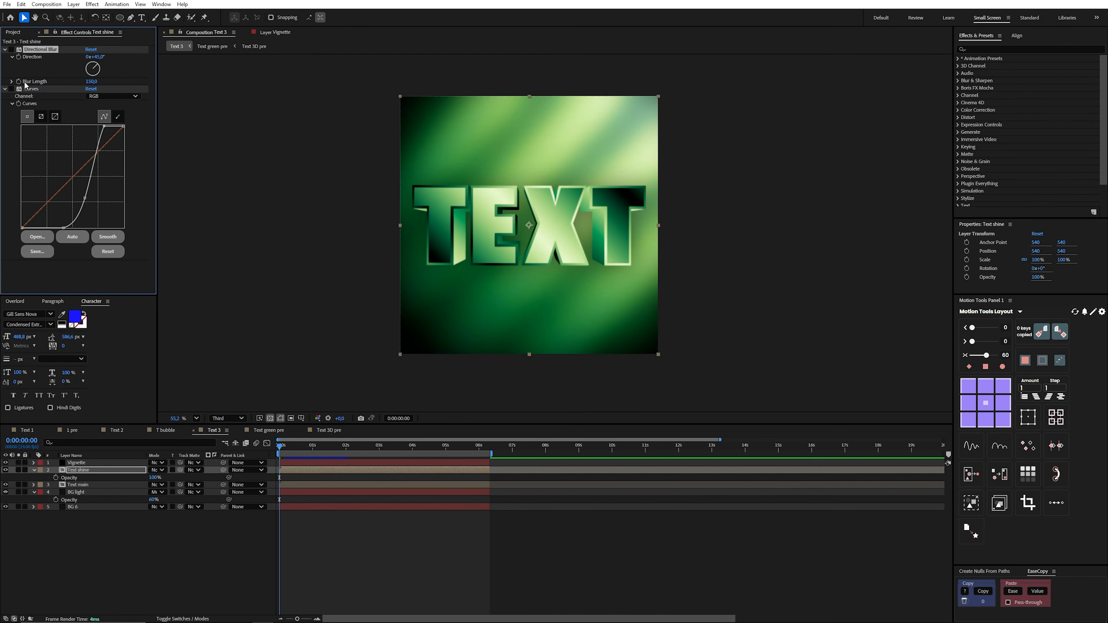
pyautogui.click(91, 49)
pyautogui.click(90, 88)
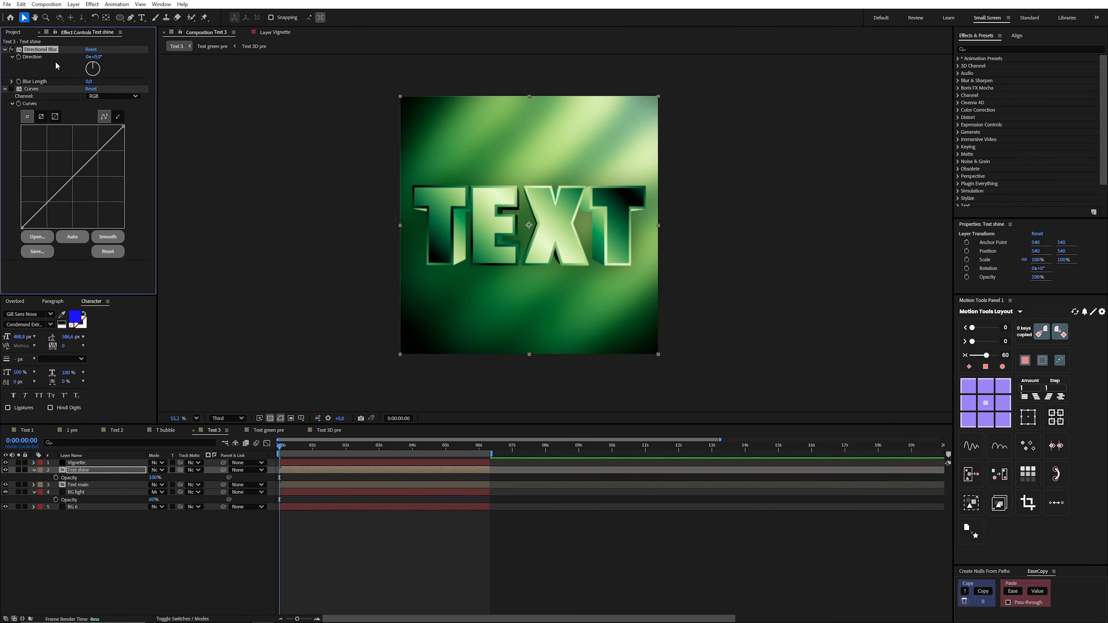
# - Set Text shine's Directional Blur to a Blur Length of 150 and a Direction of 45°
pyautogui.moveTo(88, 81); pyautogui.dragTo(494, 77)
pyautogui.click(88, 82)
pyautogui.write('150')
pyautogui.press('Return')
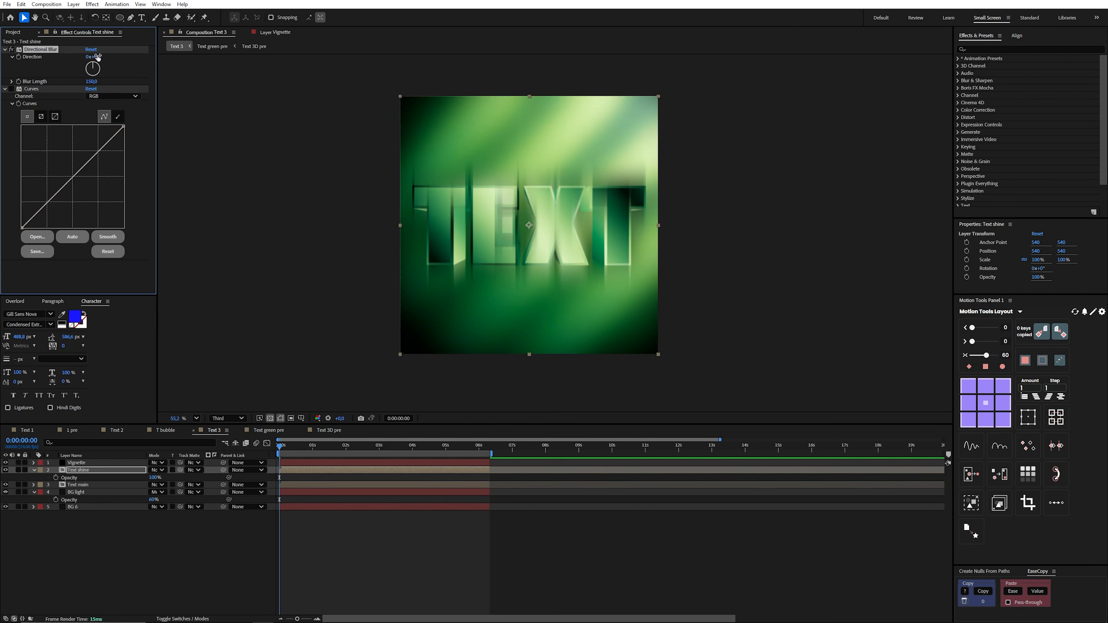
pyautogui.click(94, 56)
pyautogui.write('45')
pyautogui.press('Return')
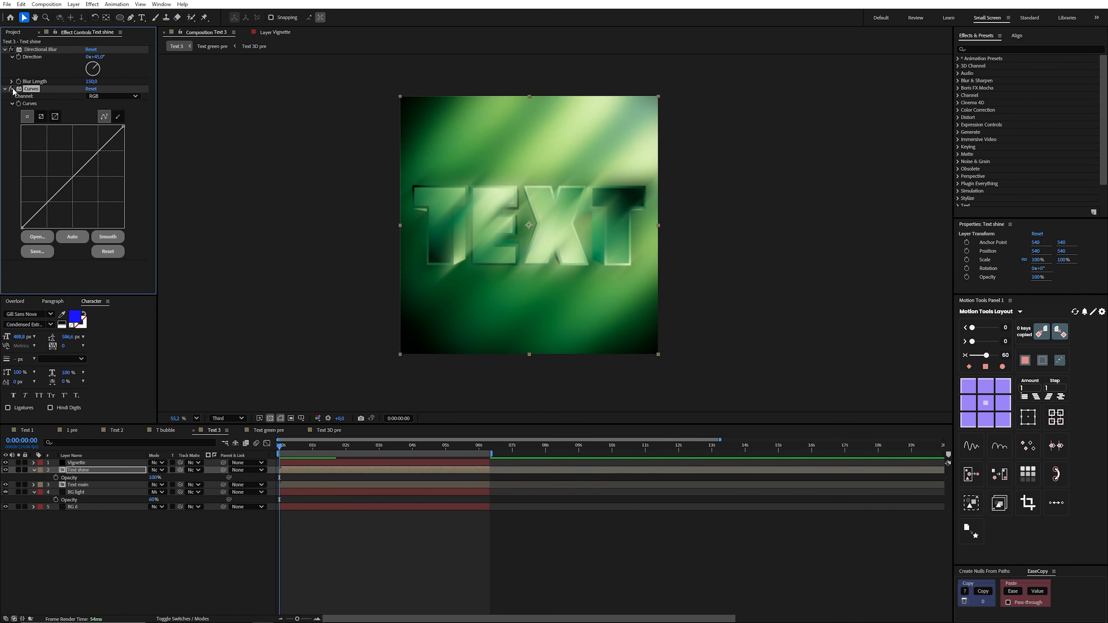
# - Solo Text shine, shape its RGB curve into a steep high-contrast S, compare the effect on and off, and unsolo the layer
pyautogui.click(18, 471)
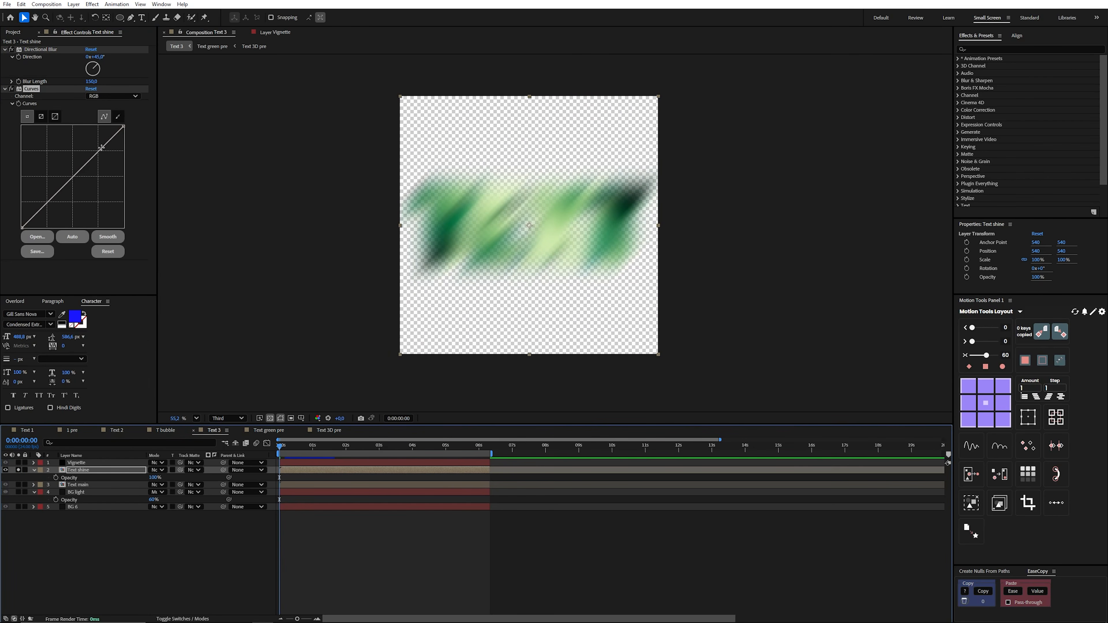
pyautogui.moveTo(107, 143); pyautogui.dragTo(101, 127)
pyautogui.moveTo(48, 181); pyautogui.dragTo(57, 228)
pyautogui.click(11, 89)
pyautogui.click(11, 89)
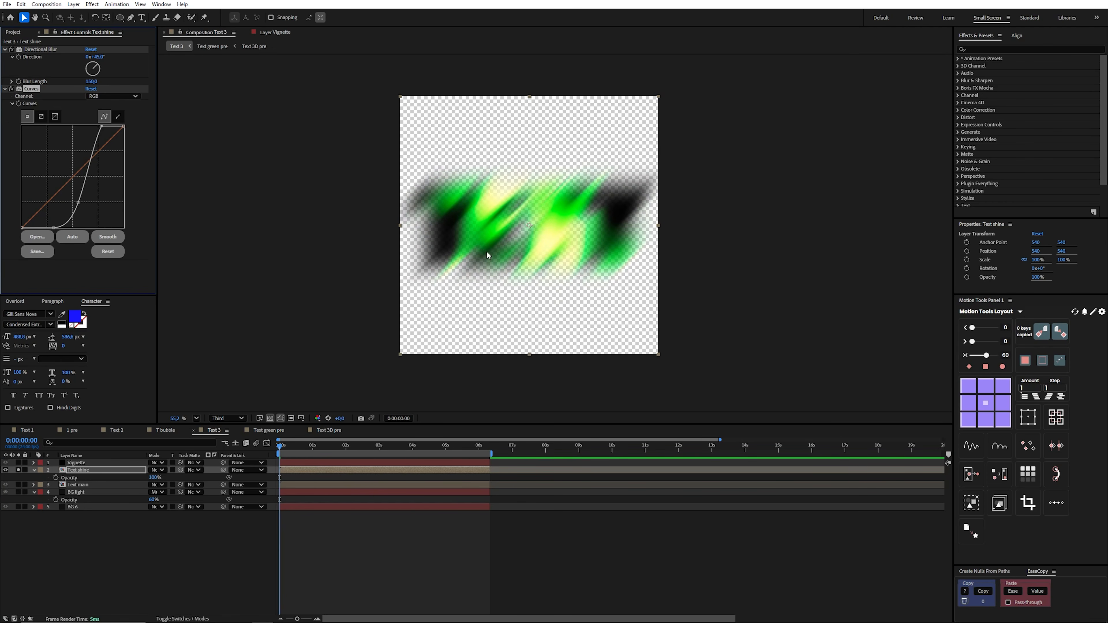
pyautogui.click(18, 470)
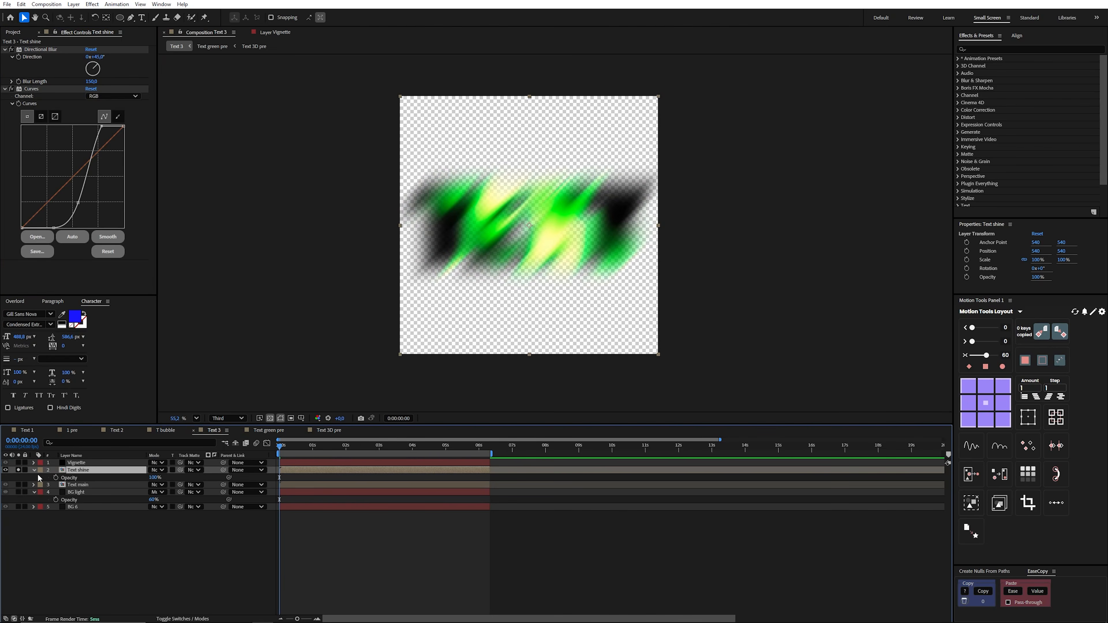
# - Set Text shine's blending mode to Screen and its opacity to 80%
pyautogui.click(162, 470)
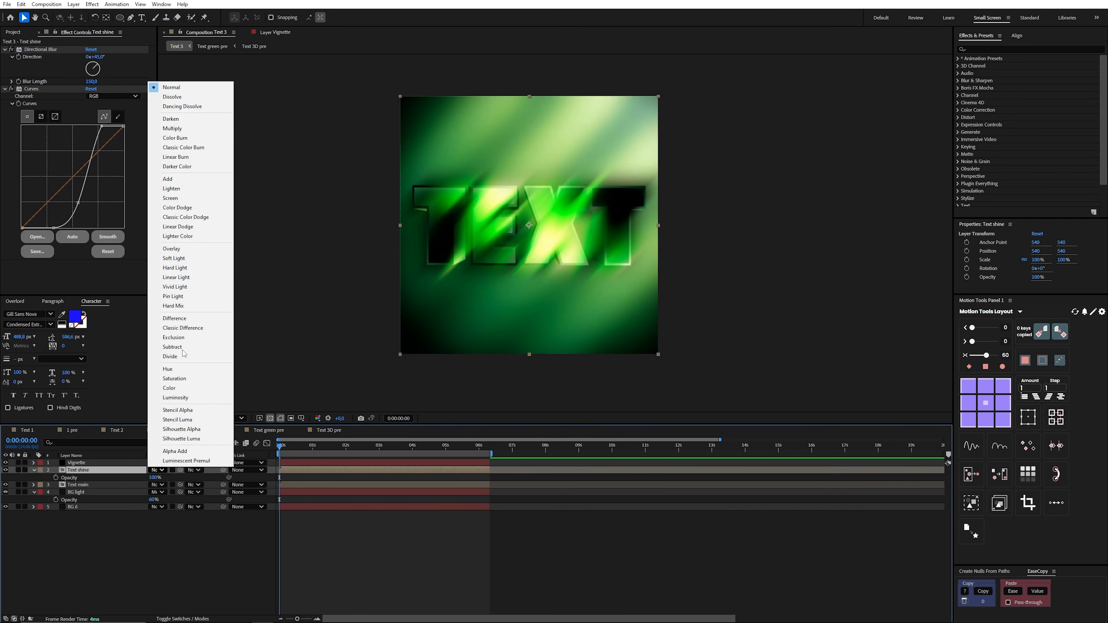
pyautogui.click(182, 199)
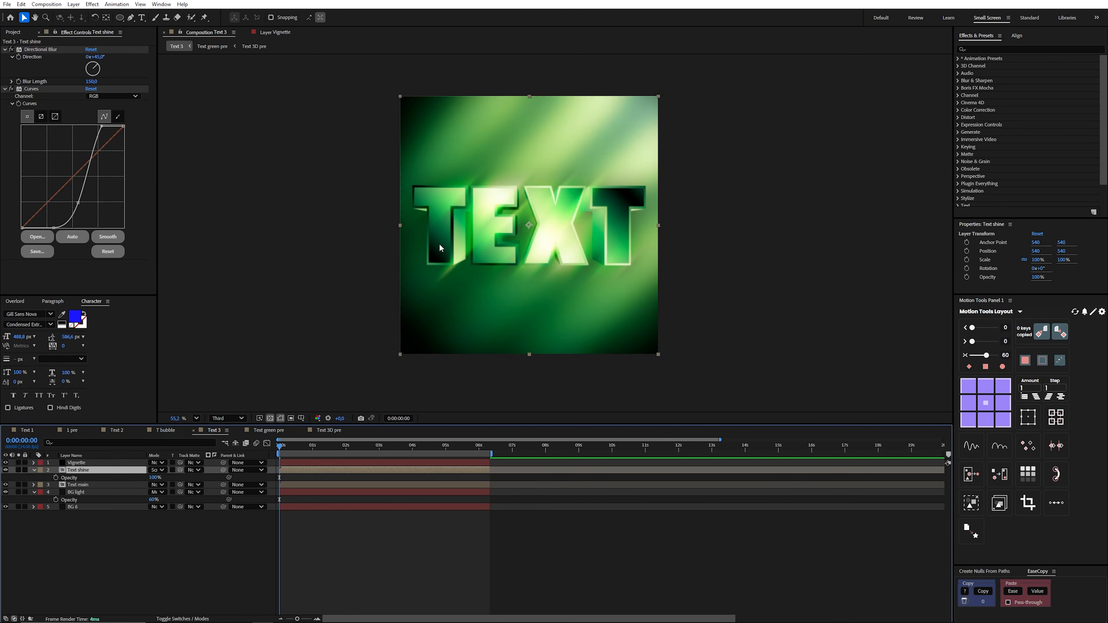
pyautogui.click(154, 478)
pyautogui.write('80')
pyautogui.press('Return')
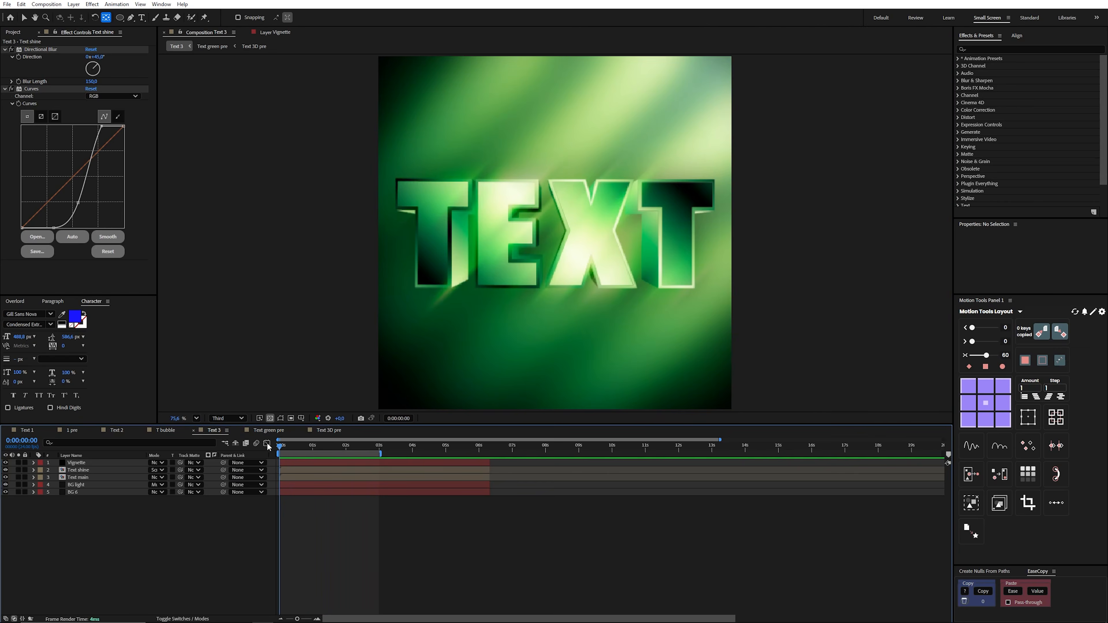
# - In Text green pre, set the Time Resolution of Text 3D pre's Time Displacement effect to 1000 and return to Text 3
pyautogui.click(283, 477)
pyautogui.doubleClick(282, 477)
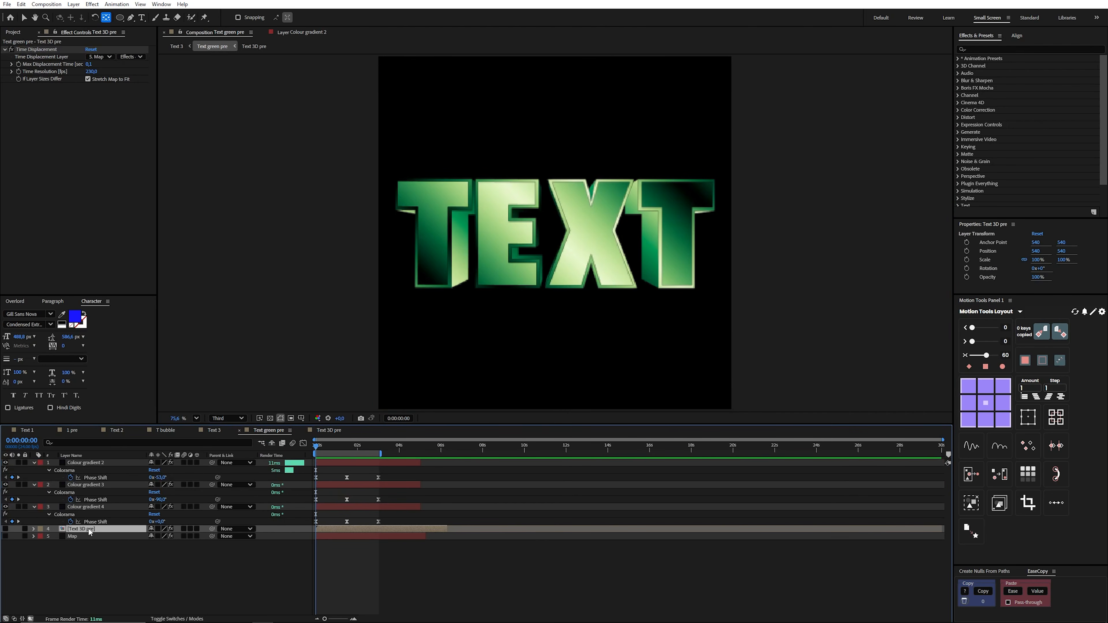
pyautogui.click(93, 71)
pyautogui.write('1')
pyautogui.write('000')
pyautogui.press('Return')
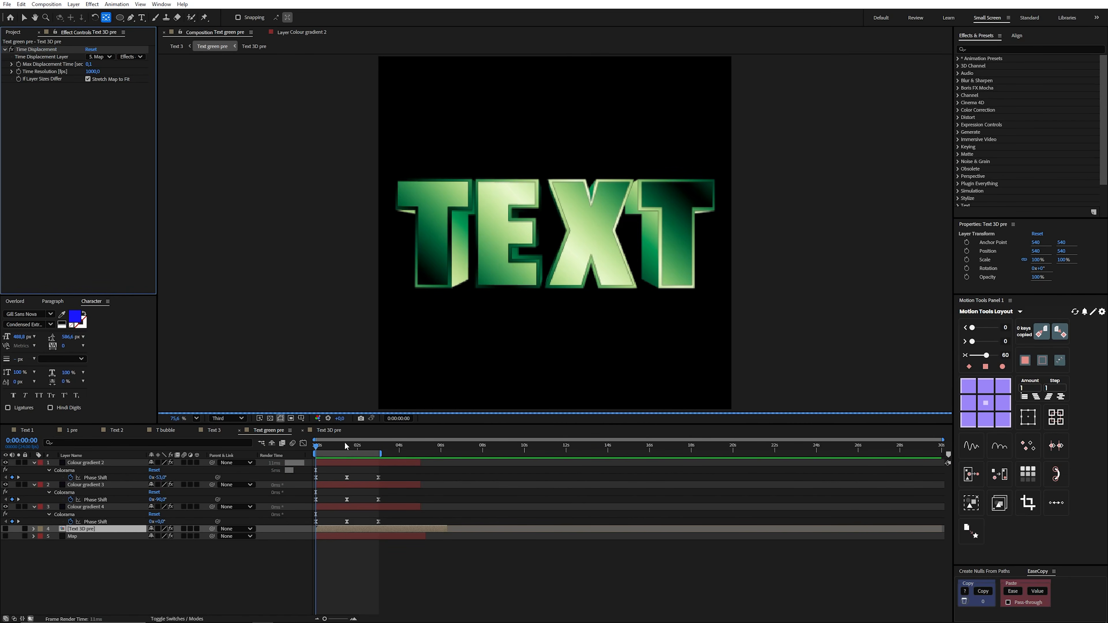
pyautogui.click(177, 46)
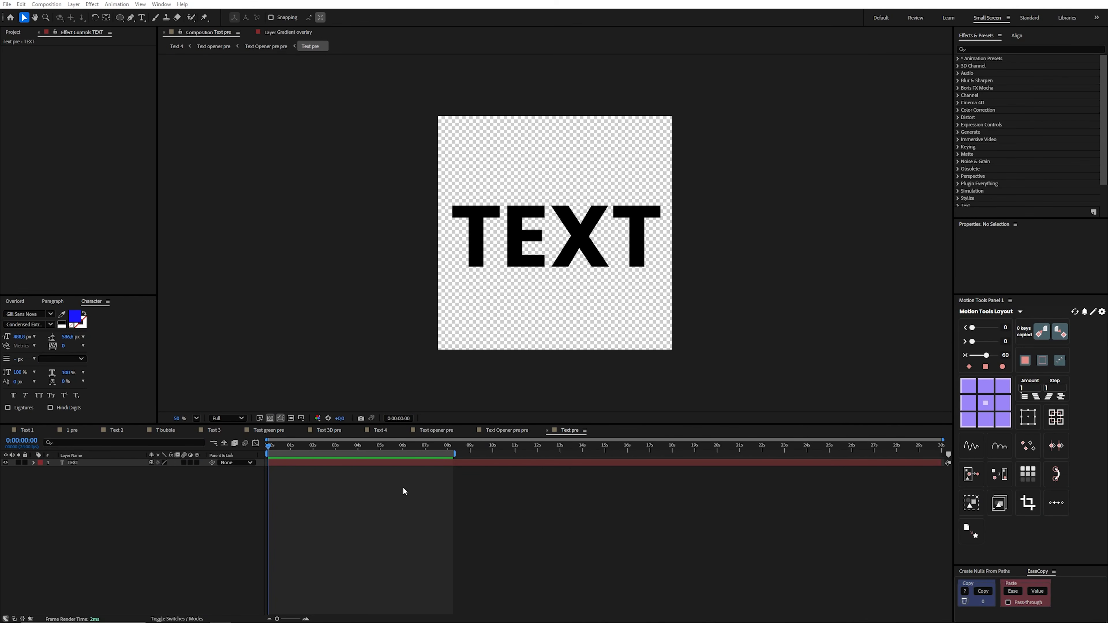
# - Go from Text pre to the Text Opener pre pre composition and place the layer's anchor point at the text's bottom centre
pyautogui.click(348, 463)
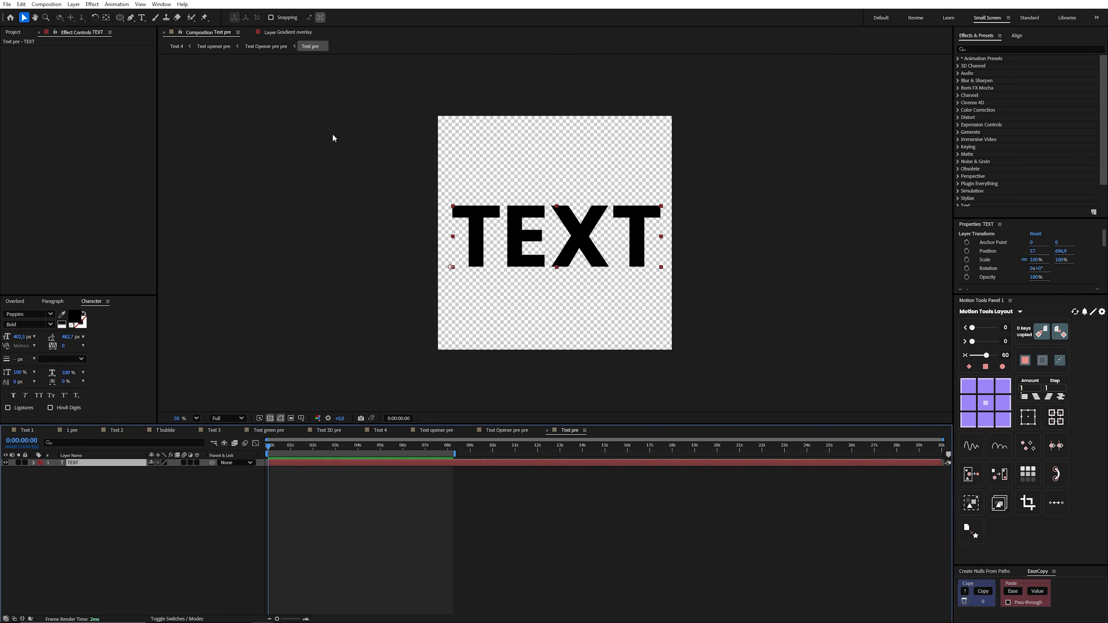
pyautogui.click(272, 46)
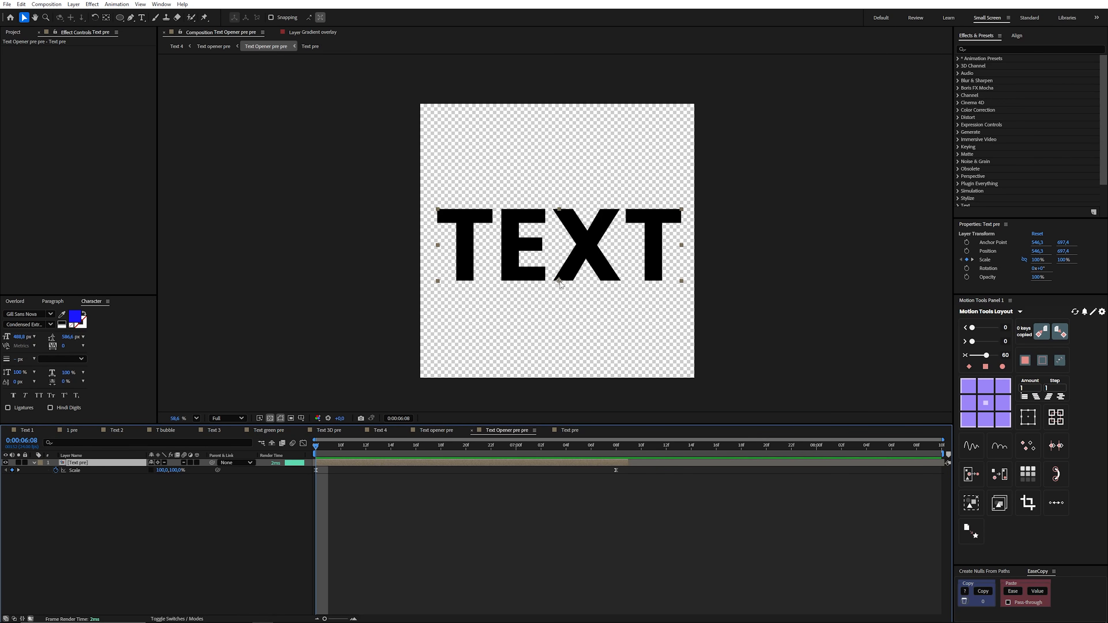
pyautogui.press('y')
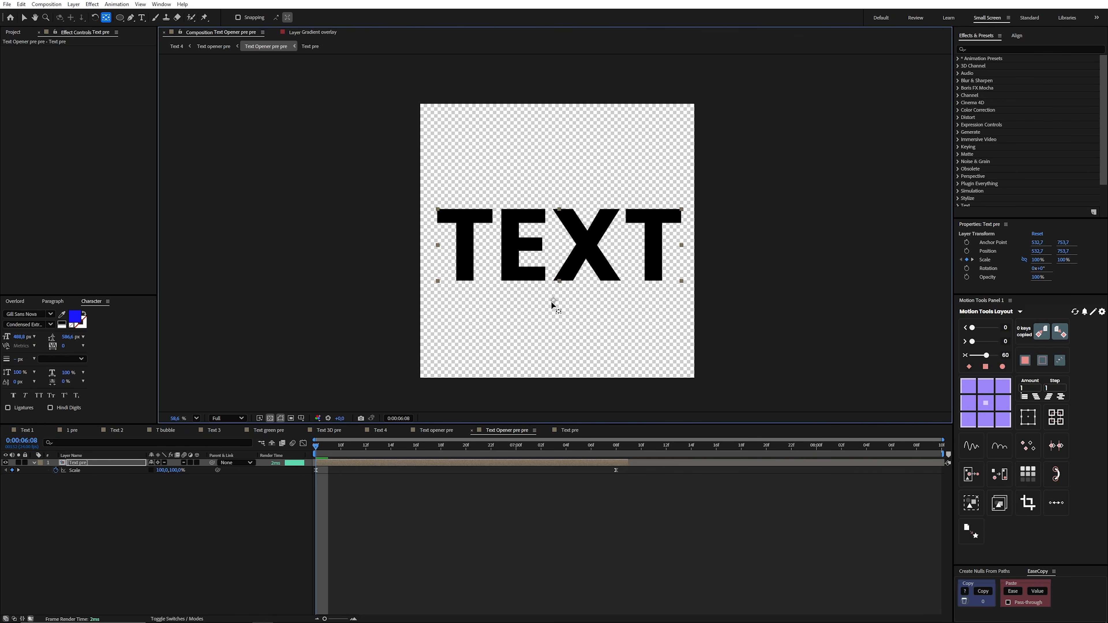
pyautogui.moveTo(555, 286); pyautogui.dragTo(560, 281)
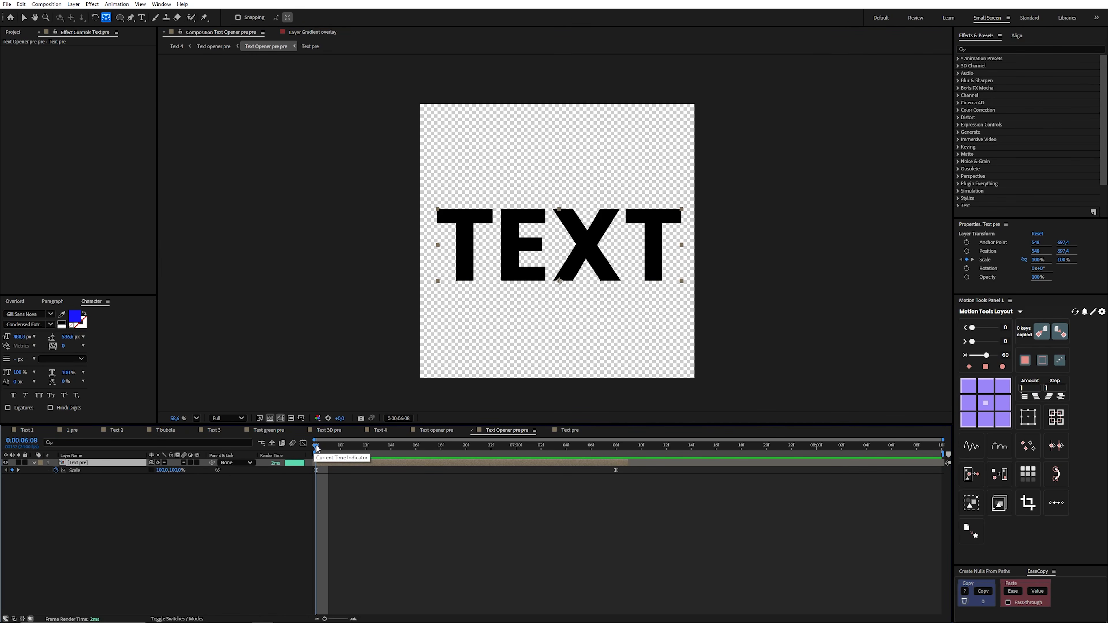
# - Examine the Text pre layer's first and last Scale keyframes
pyautogui.click(317, 471)
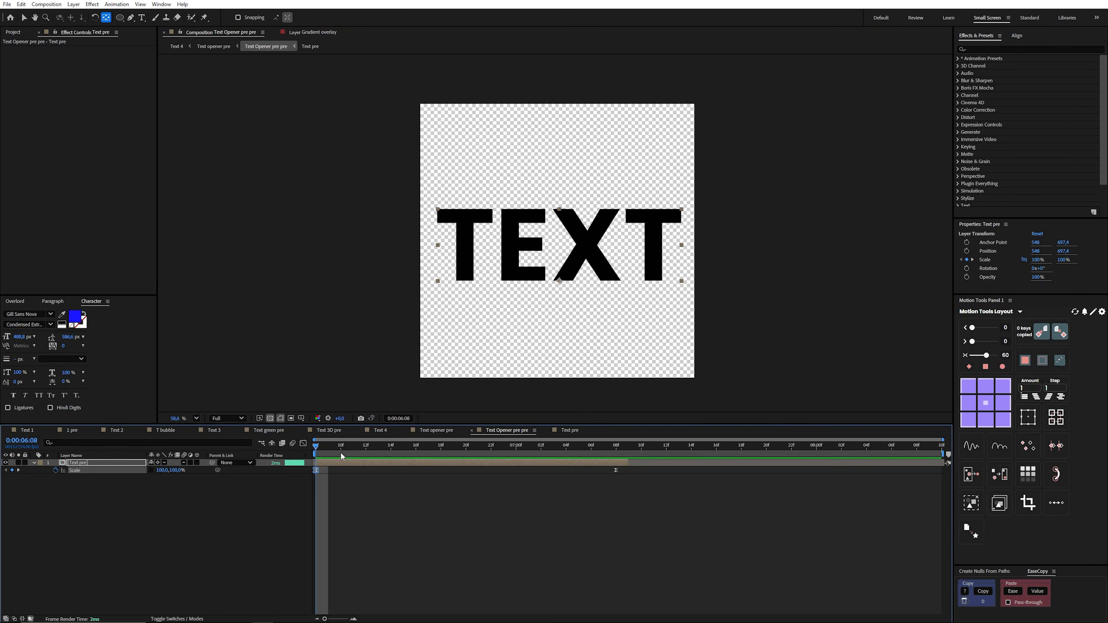
pyautogui.press('k')
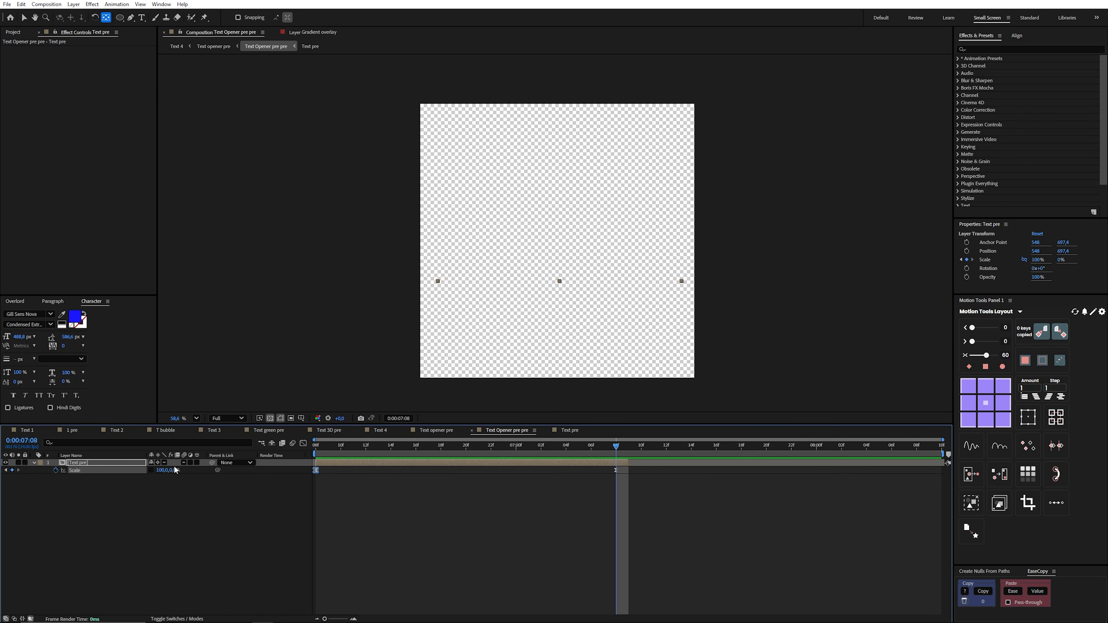
pyautogui.press('j')
pyautogui.click(362, 511)
# - Duplicate the Text pre layer, show its Scale keyframes, and move the duplicate's anchor point to the text's top edge
pyautogui.click(361, 464)
pyautogui.hotkey('ctrl', 'd')
pyautogui.press('u')
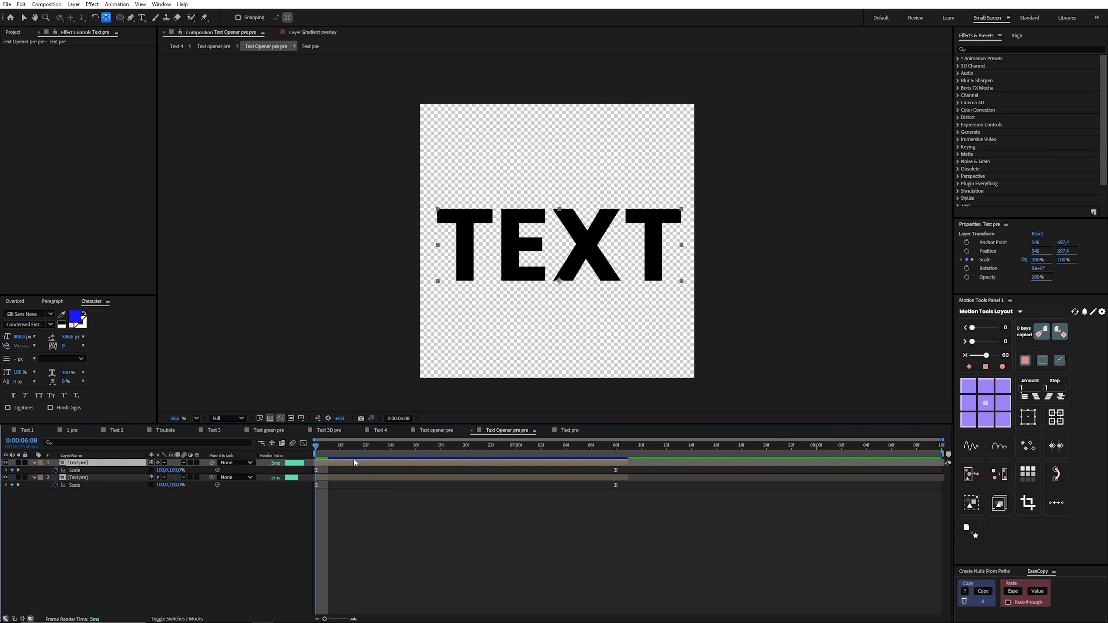
pyautogui.moveTo(554, 283); pyautogui.dragTo(555, 210)
# - Time-reverse the duplicate layer's two Scale keyframes and preview the scaling
pyautogui.moveTo(626, 473); pyautogui.dragTo(312, 469)
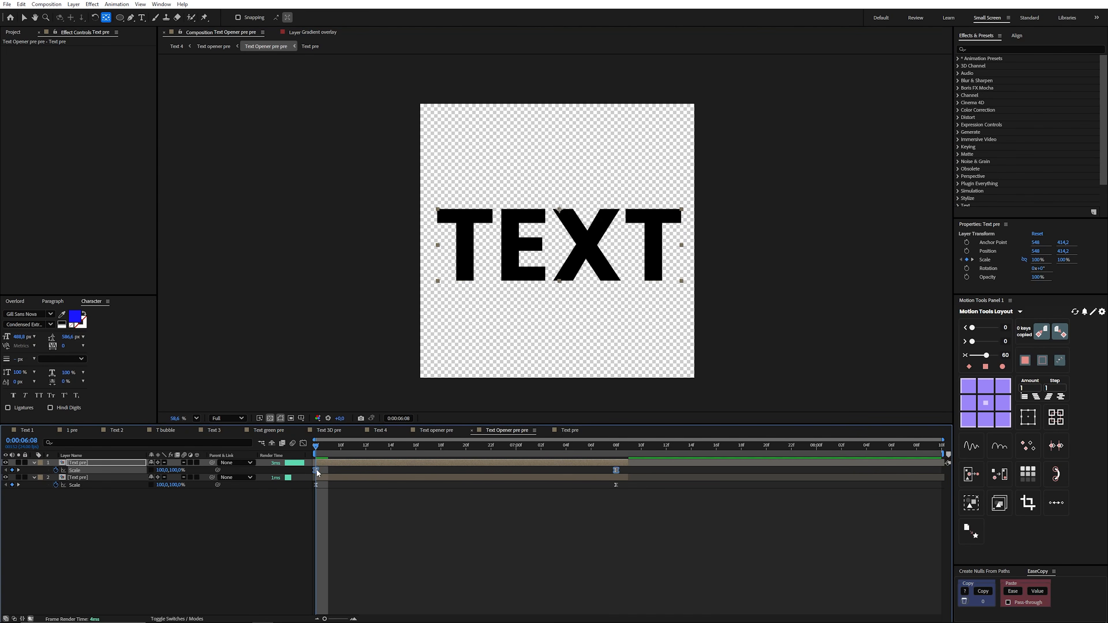
pyautogui.rightClick(316, 471)
pyautogui.moveTo(376, 602)
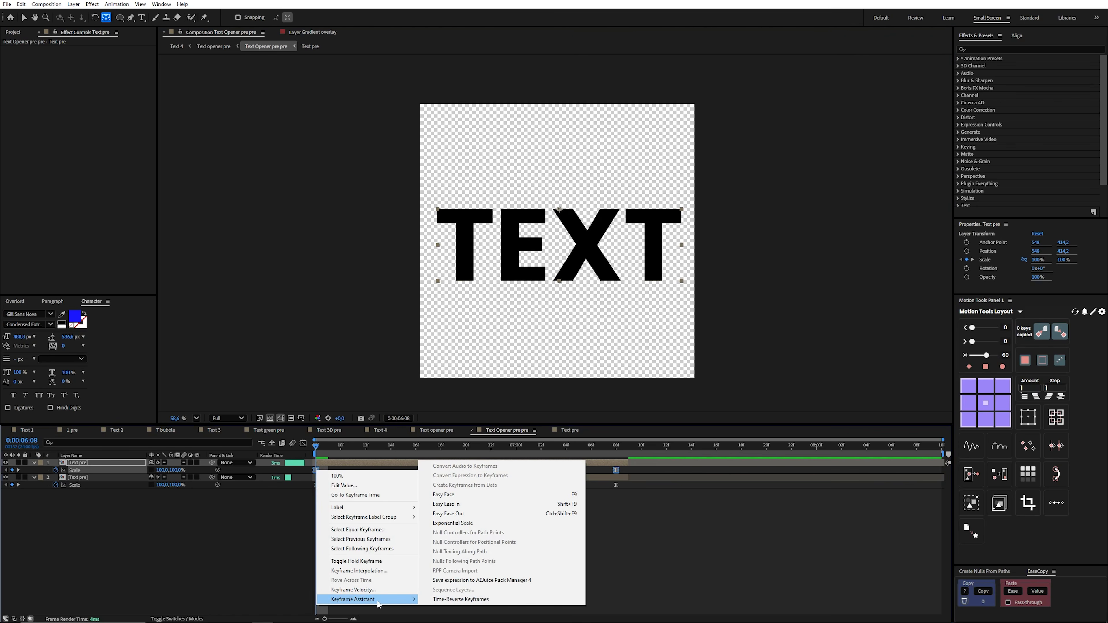
pyautogui.click(449, 600)
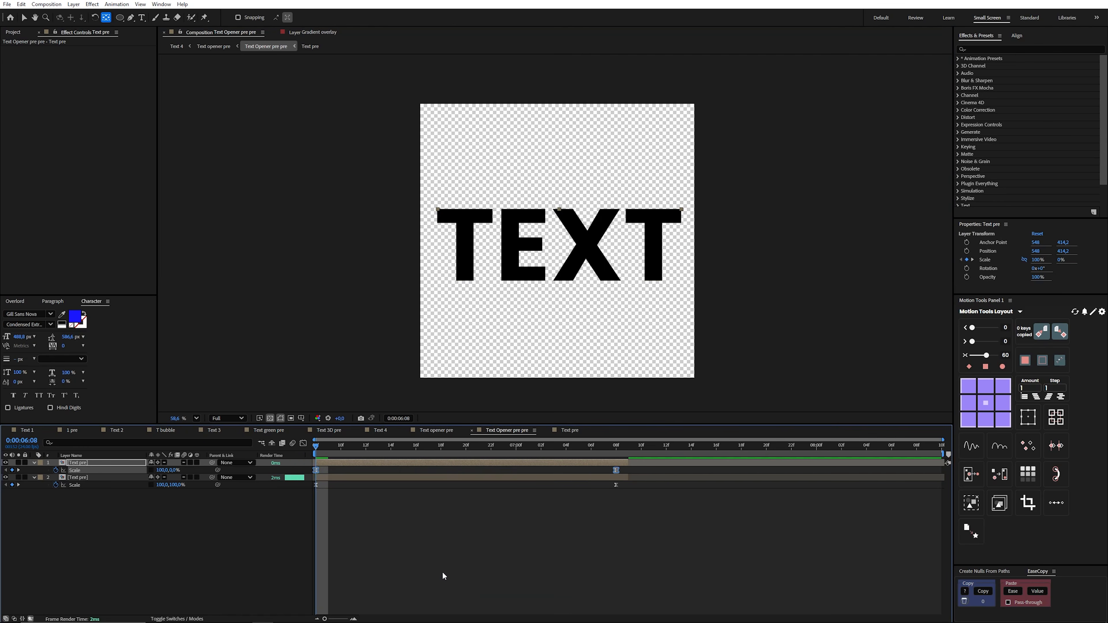
pyautogui.moveTo(344, 446); pyautogui.dragTo(617, 459)
pyautogui.press('Home')
# - Shift the duplicate layer's Scale keyframes one frame later and check the timing
pyautogui.moveTo(317, 471); pyautogui.dragTo(346, 441)
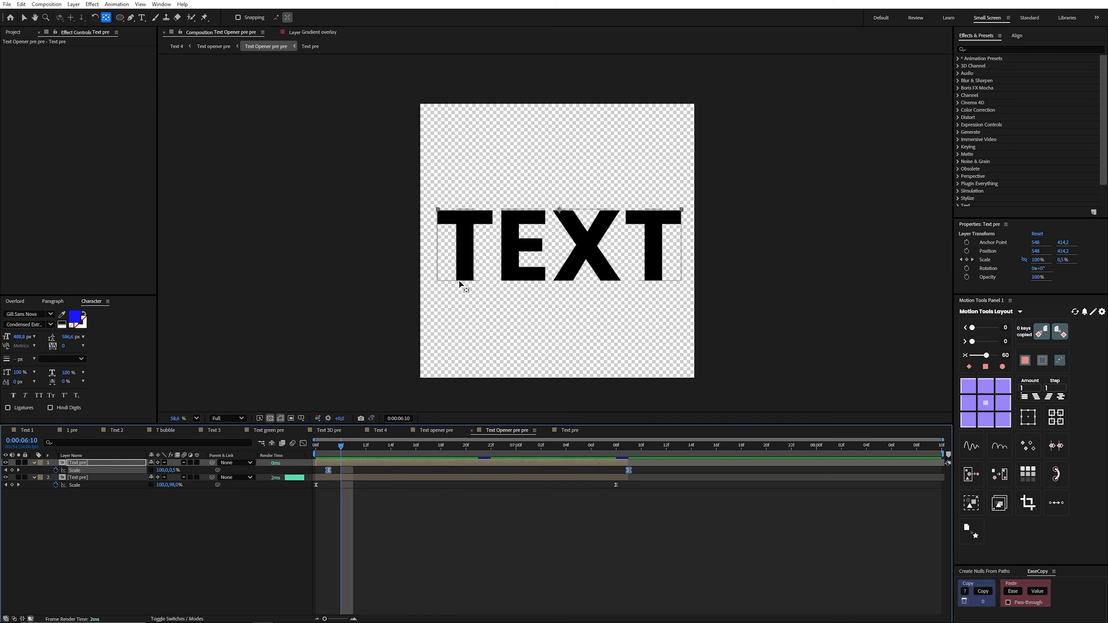
pyautogui.hotkey('shift', 'pagedown')
pyautogui.press('Home')
# - Duplicate both Text pre layers, stack the copies on top, start them where the first pair ends, and preview the animation
pyautogui.click(349, 465)
pyautogui.keyDown('ctrl'); pyautogui.click(352, 480); pyautogui.keyUp('ctrl')
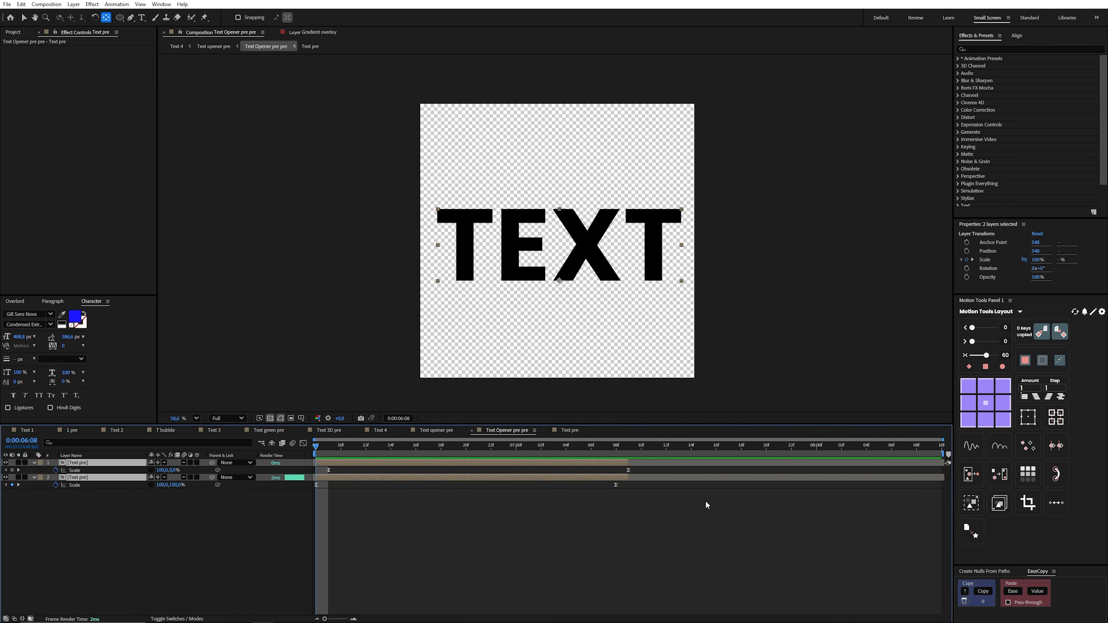
pyautogui.hotkey('ctrl', 'd')
pyautogui.moveTo(99, 486); pyautogui.dragTo(104, 470)
pyautogui.press('v')
pyautogui.moveTo(372, 470); pyautogui.dragTo(645, 469)
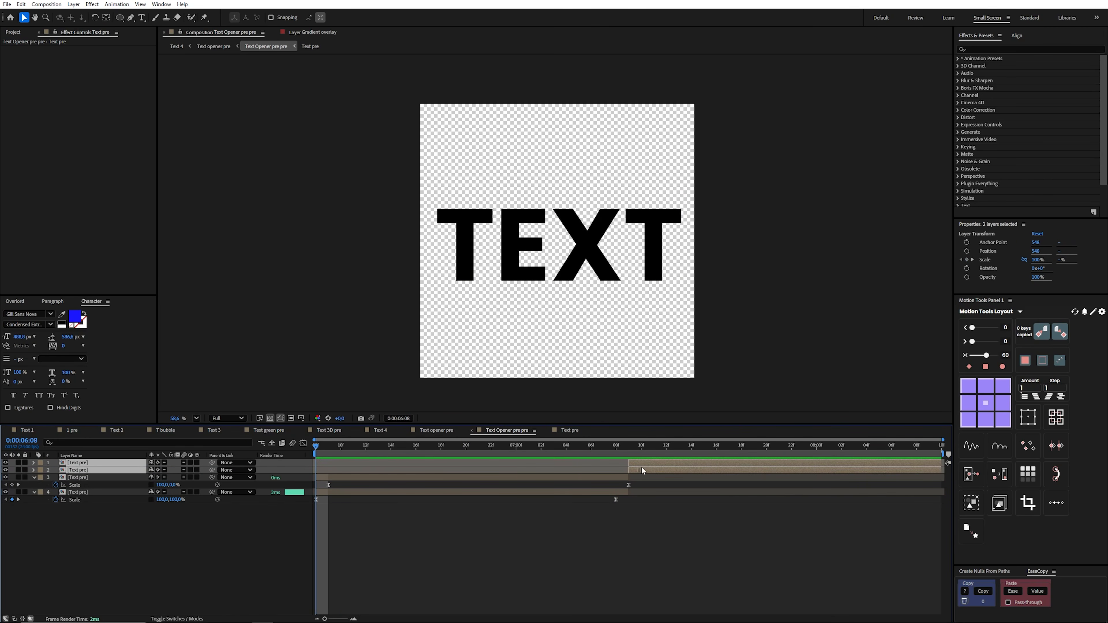
pyautogui.press('space')
pyautogui.click(416, 531)
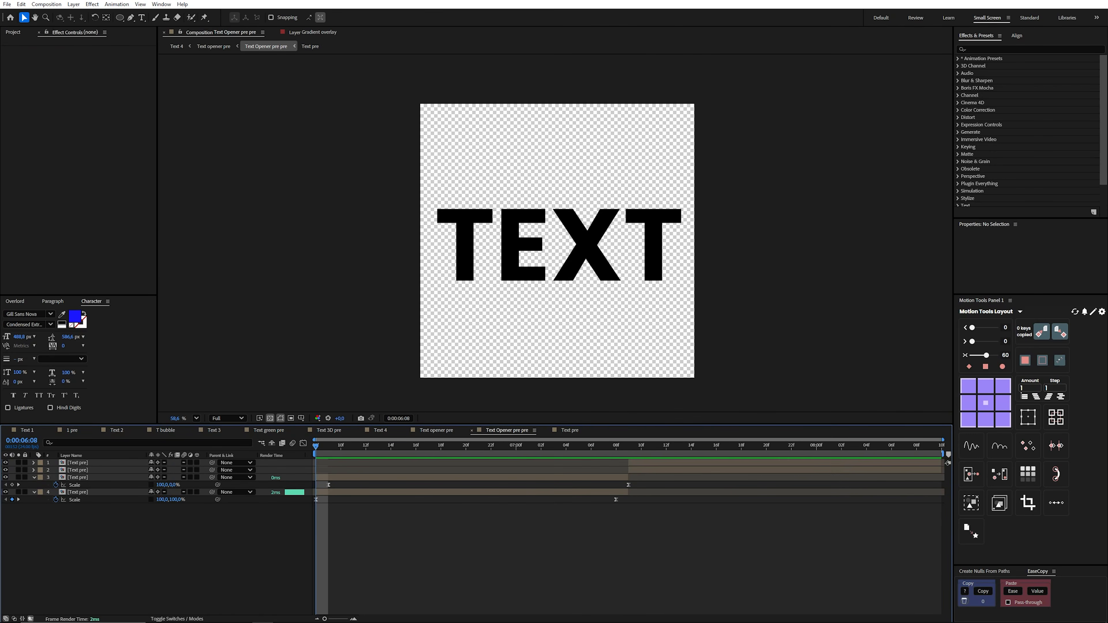
# - Open the Text opener pre composition, show its Map layer and hide the Text Opener pre pre layer
pyautogui.click(224, 47)
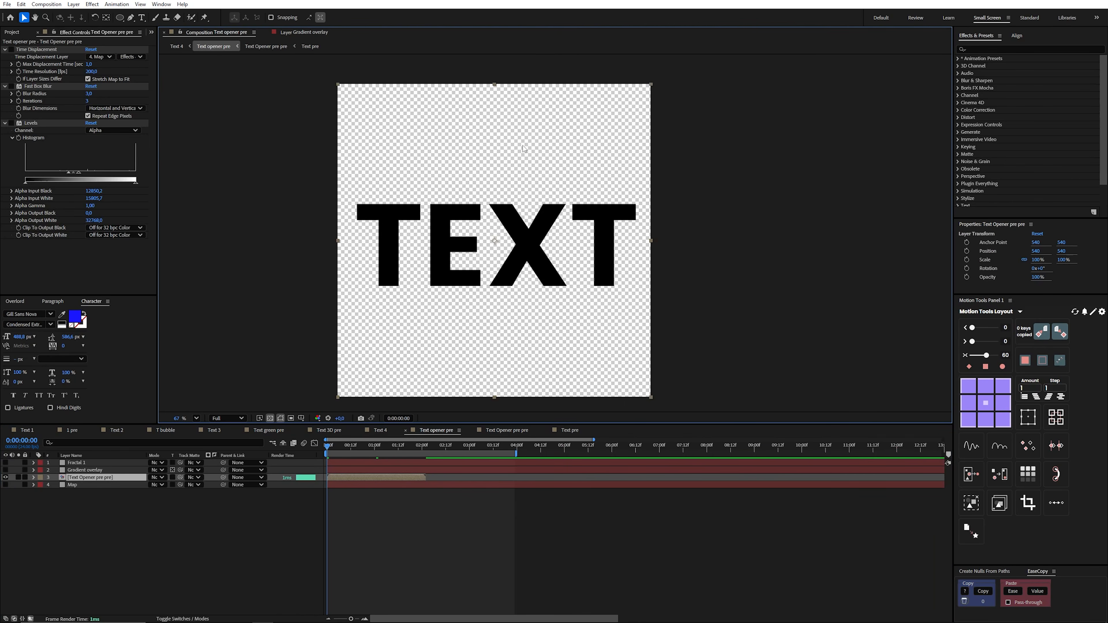
pyautogui.moveTo(336, 448)
pyautogui.mouseDown()
pyautogui.moveTo(392, 448)
pyautogui.moveTo(317, 454)
pyautogui.mouseUp()
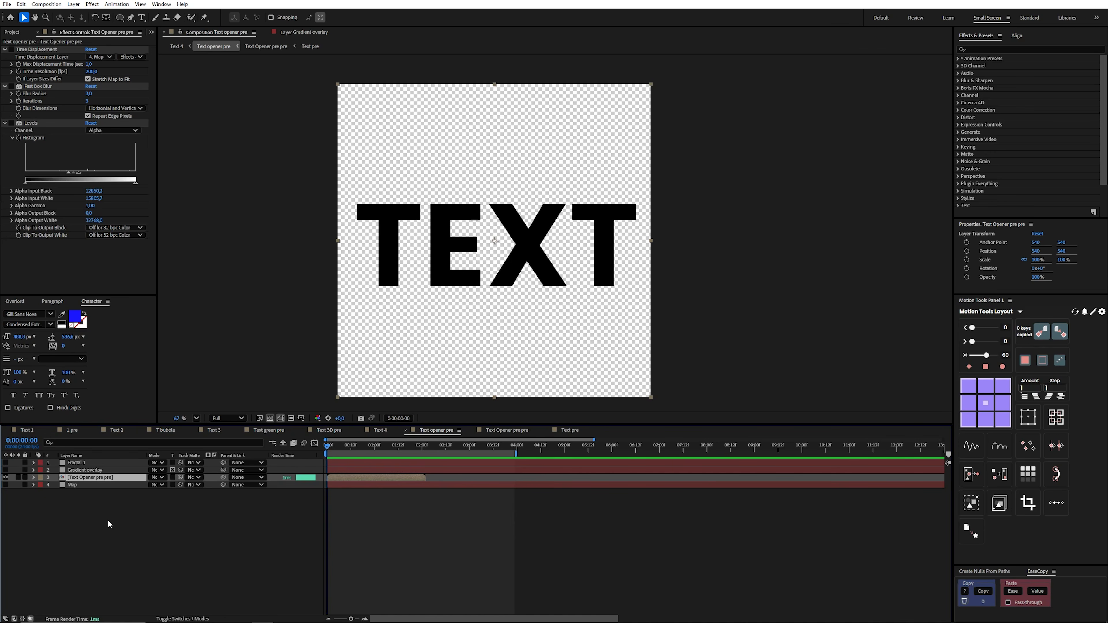
pyautogui.click(74, 486)
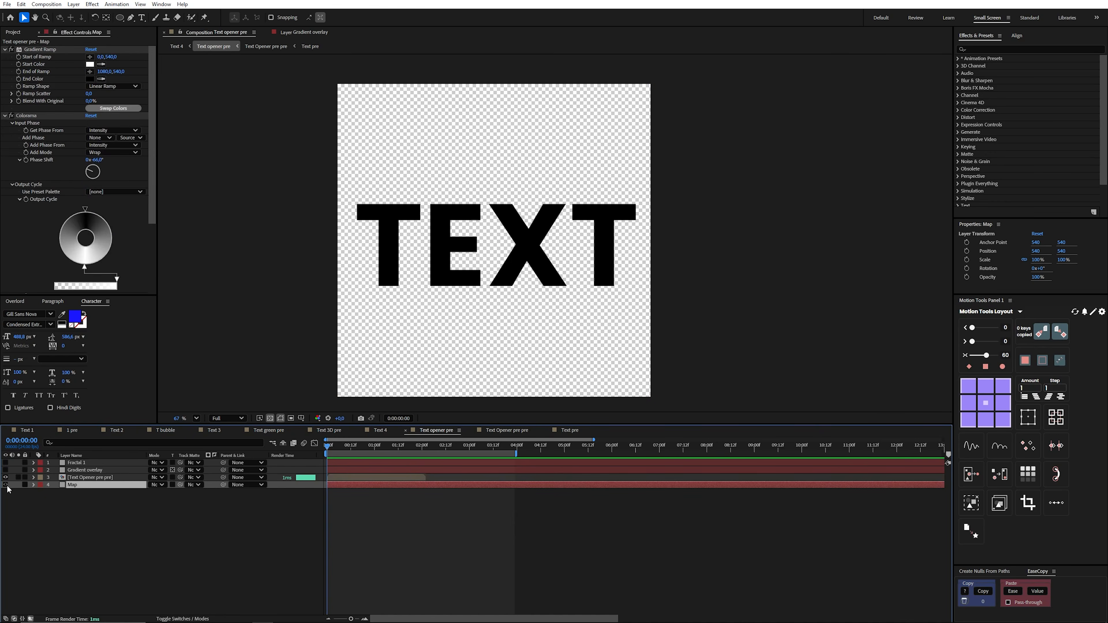
pyautogui.click(6, 485)
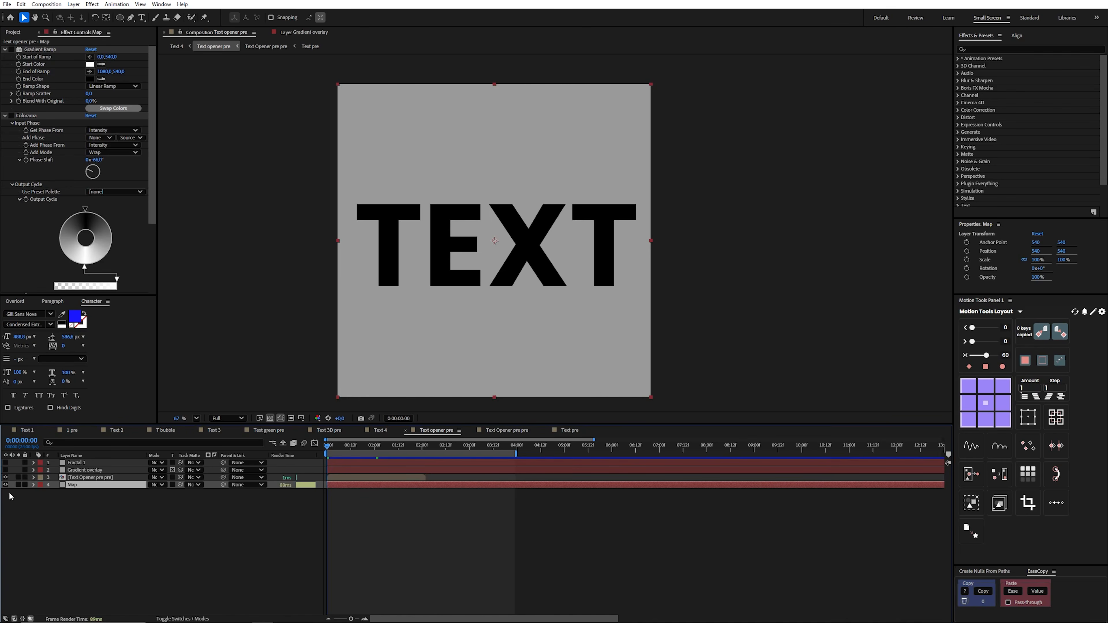
pyautogui.click(6, 477)
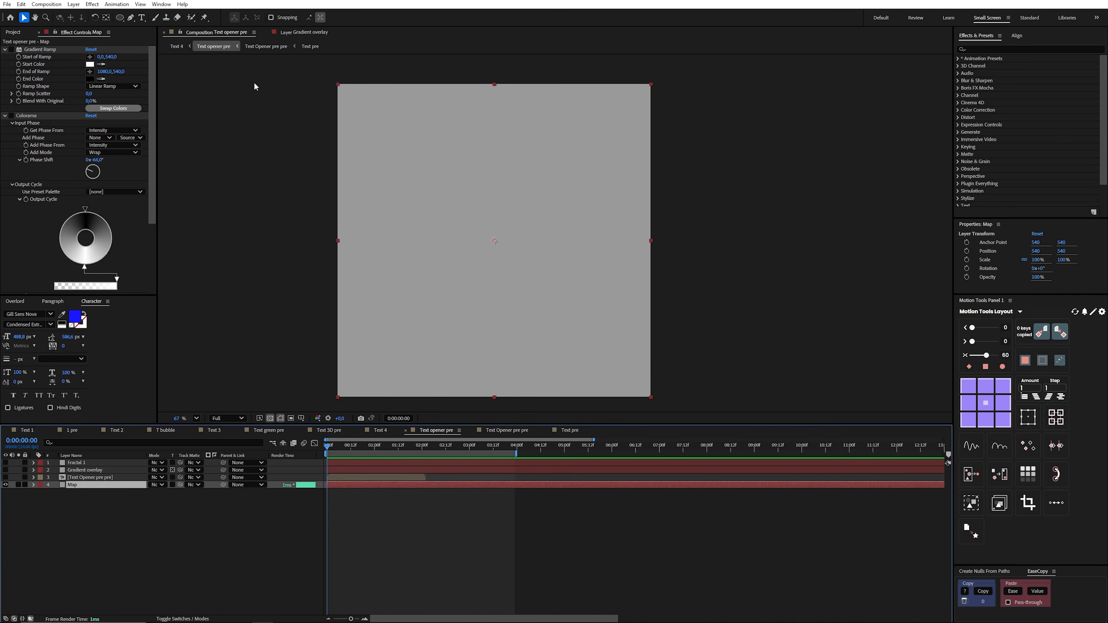
# - Enable the Map layer's horizontal white-to-black Gradient Ramp and view the map without the text
pyautogui.click(46, 50)
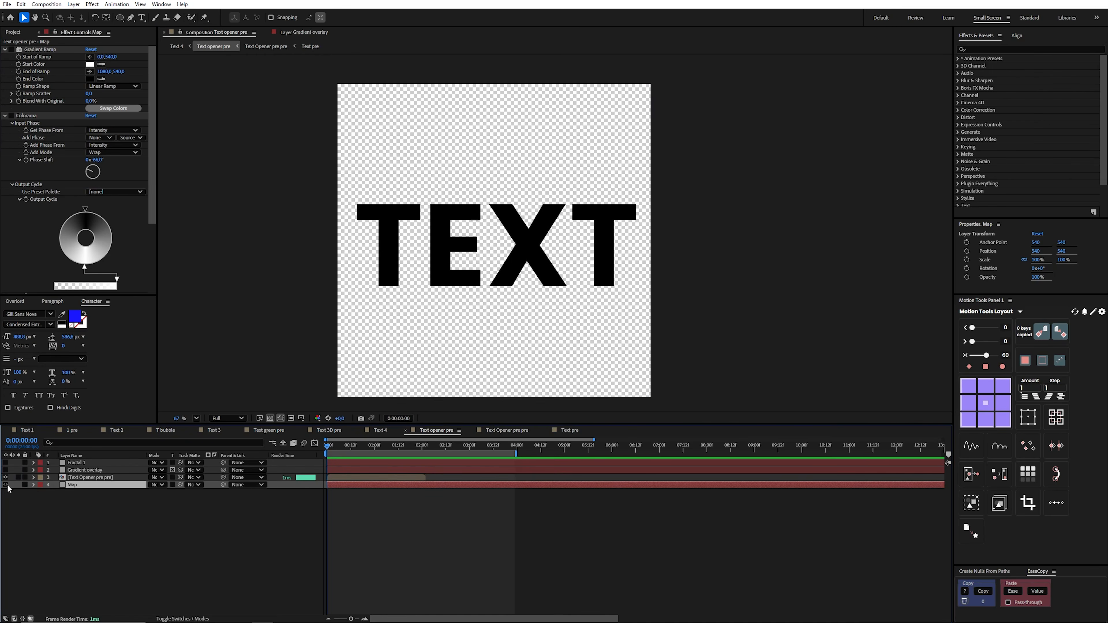
pyautogui.click(5, 485)
pyautogui.click(11, 50)
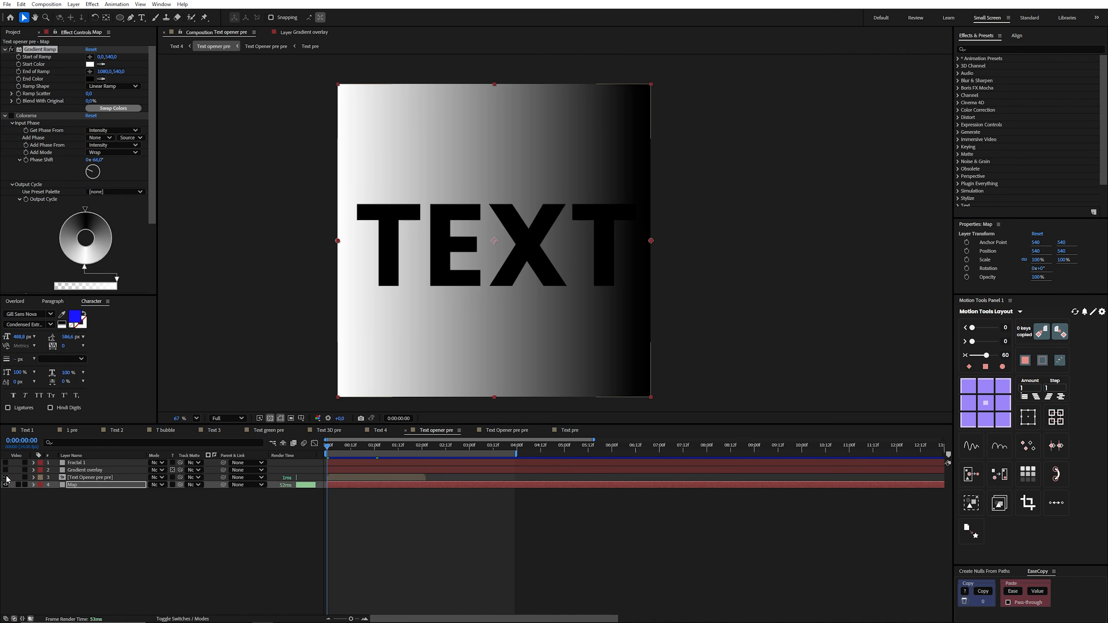
pyautogui.click(5, 478)
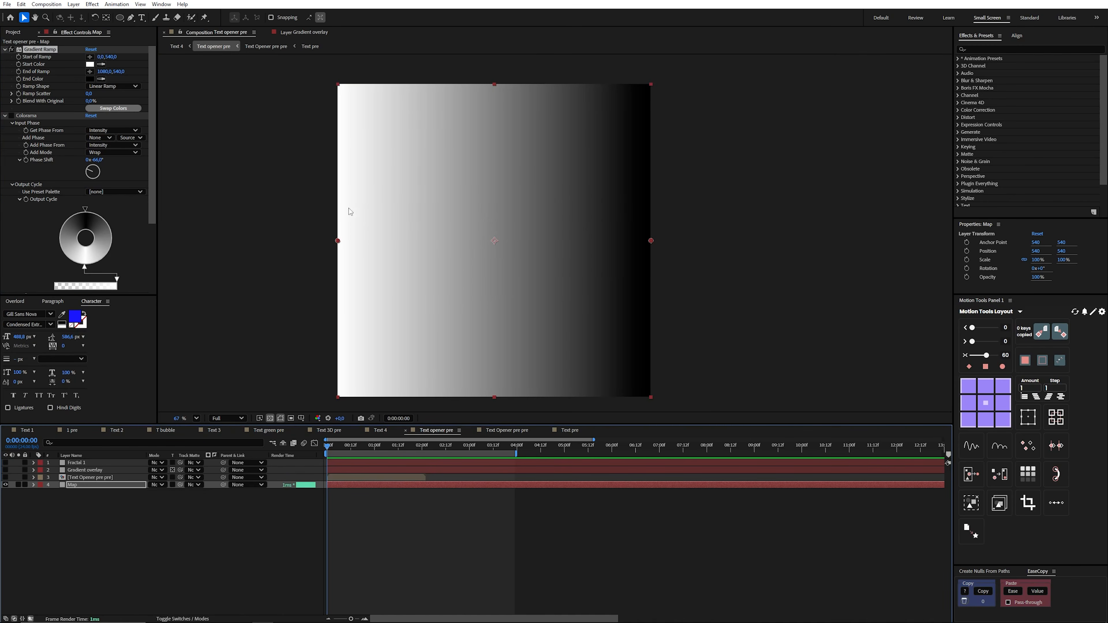
# - Enable the Colorama and Fast Box Blur effects on the Map layer to get soft repeating vertical bands
pyautogui.click(11, 116)
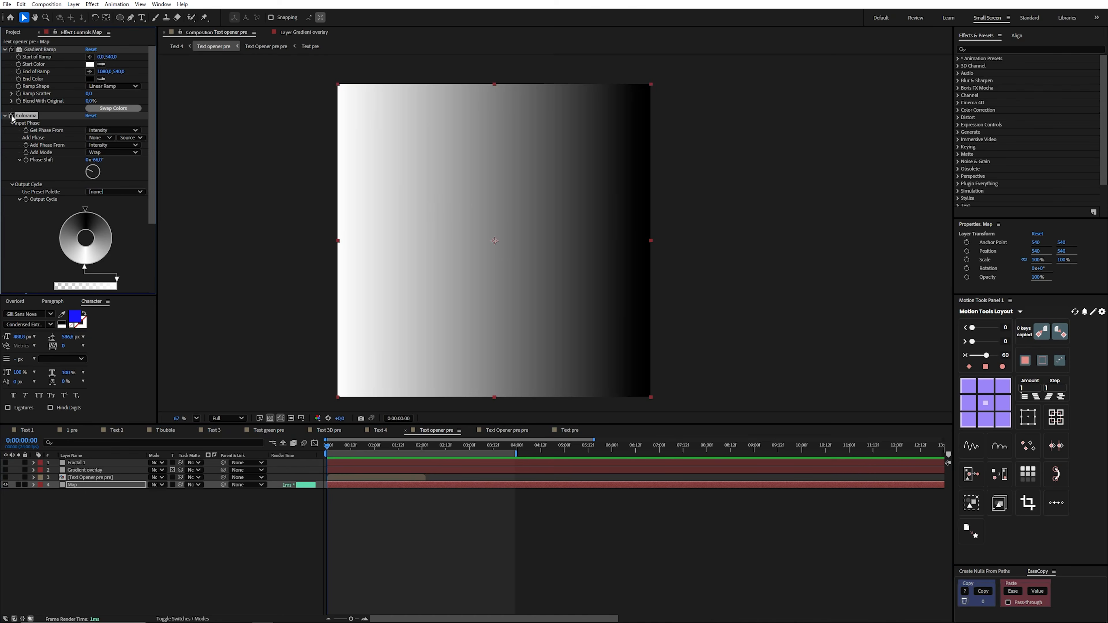
pyautogui.scroll(-3, 92, 280)
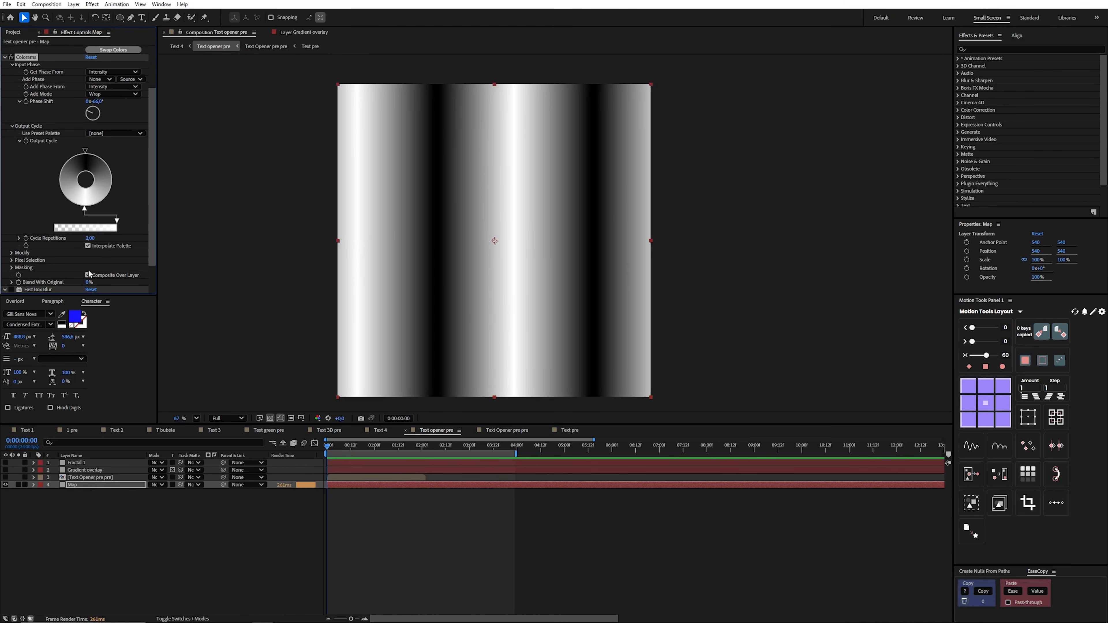
pyautogui.scroll(-2, 65, 254)
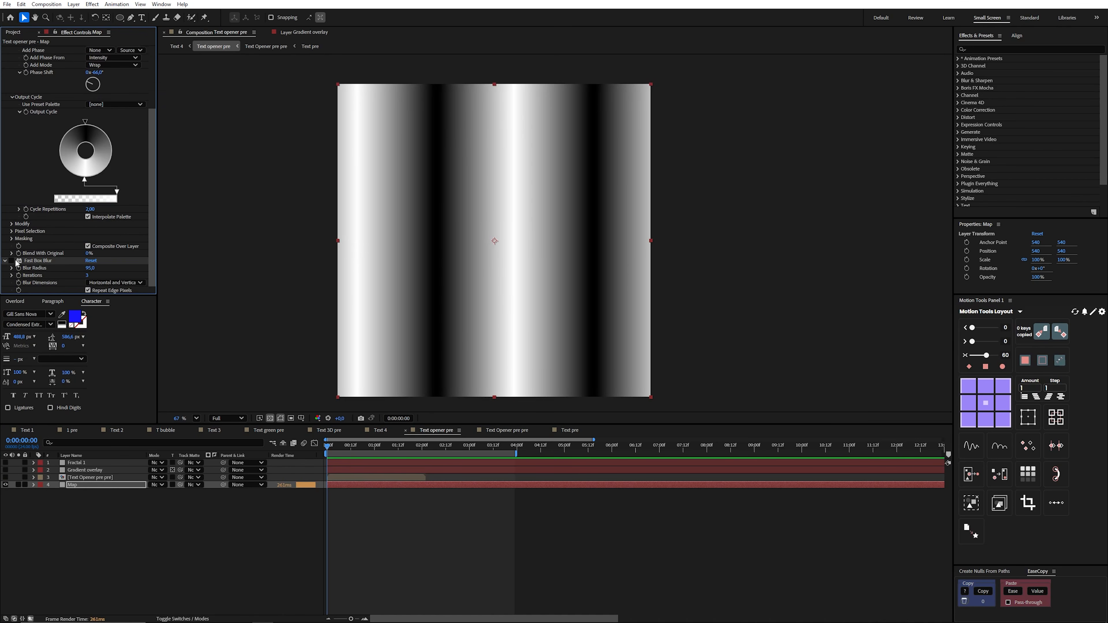
pyautogui.click(12, 261)
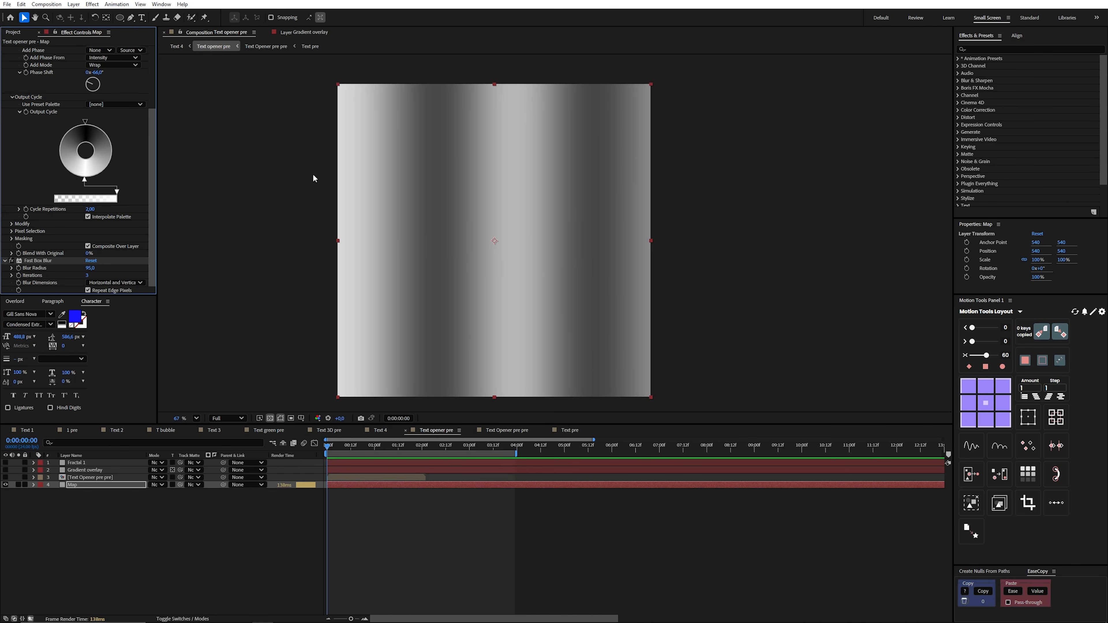
# - Show the Text Opener pre pre layer and set its Time Displacement to use the Map layer with its effects
pyautogui.click(90, 477)
pyautogui.click(5, 477)
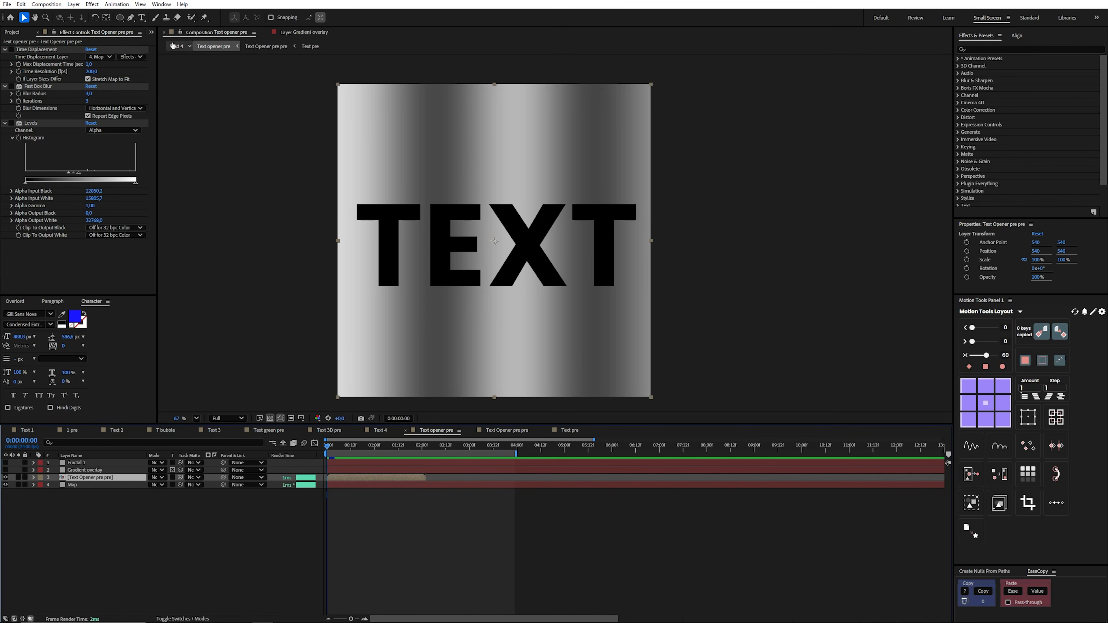
pyautogui.click(90, 49)
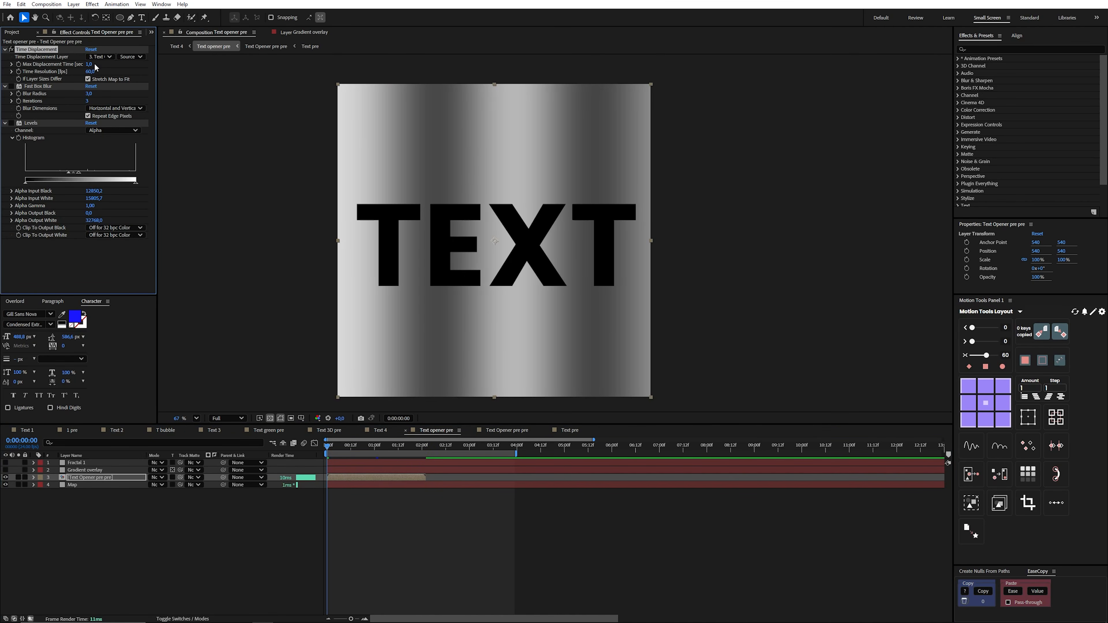
pyautogui.click(103, 57)
pyautogui.click(109, 107)
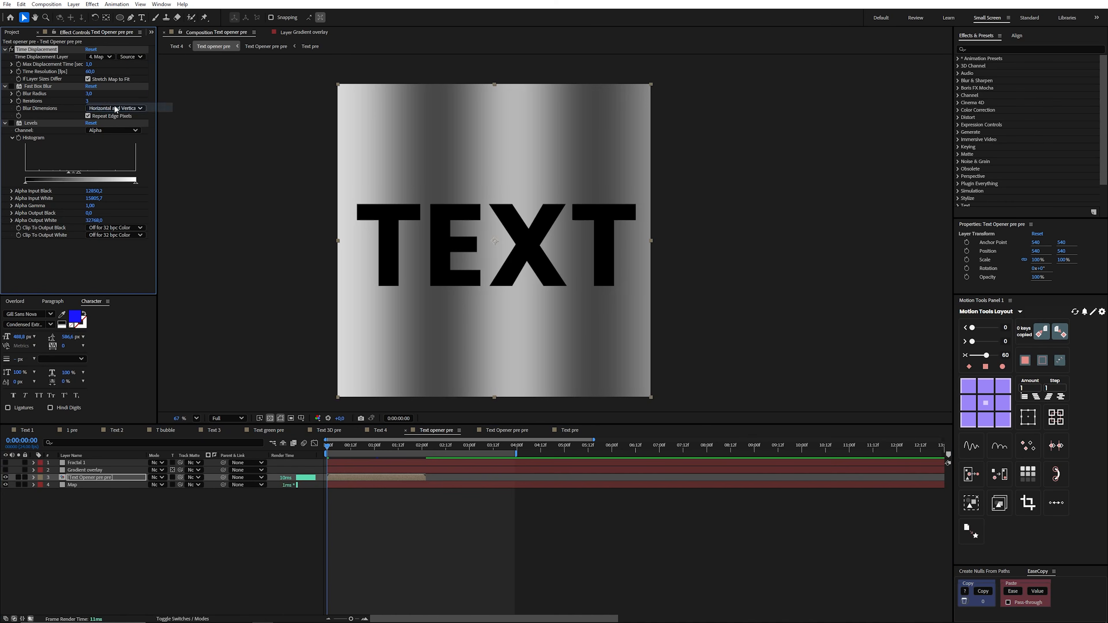
pyautogui.click(131, 57)
pyautogui.click(140, 85)
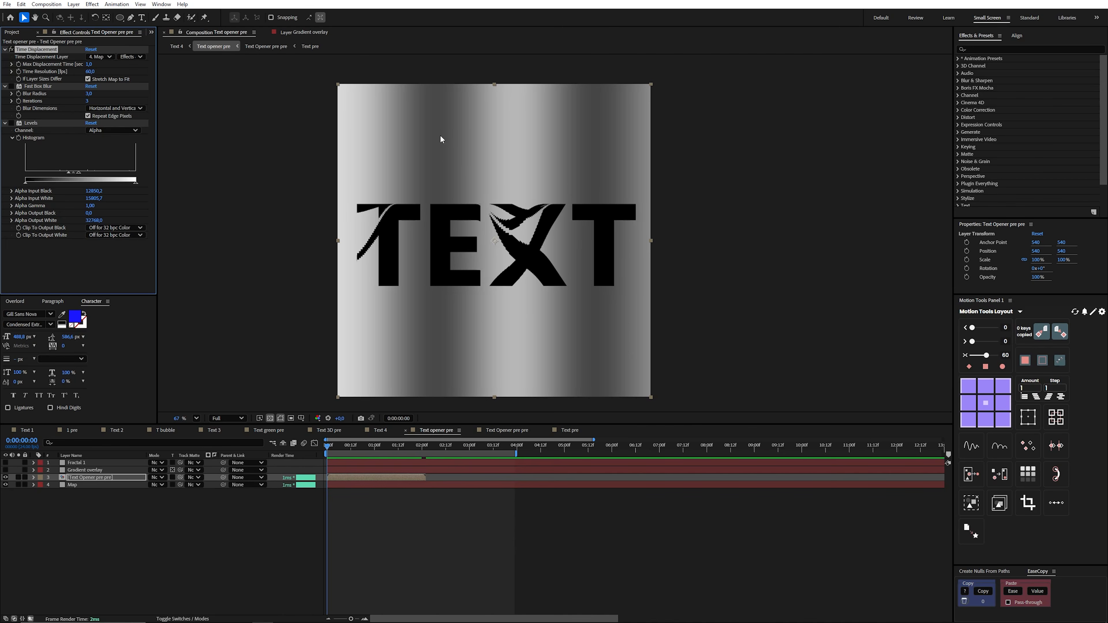
# - Set the Time Displacement's time resolution to 200 fps and preview the animation from the start
pyautogui.click(93, 71)
pyautogui.write('200')
pyautogui.press('Return')
pyautogui.click(326, 445)
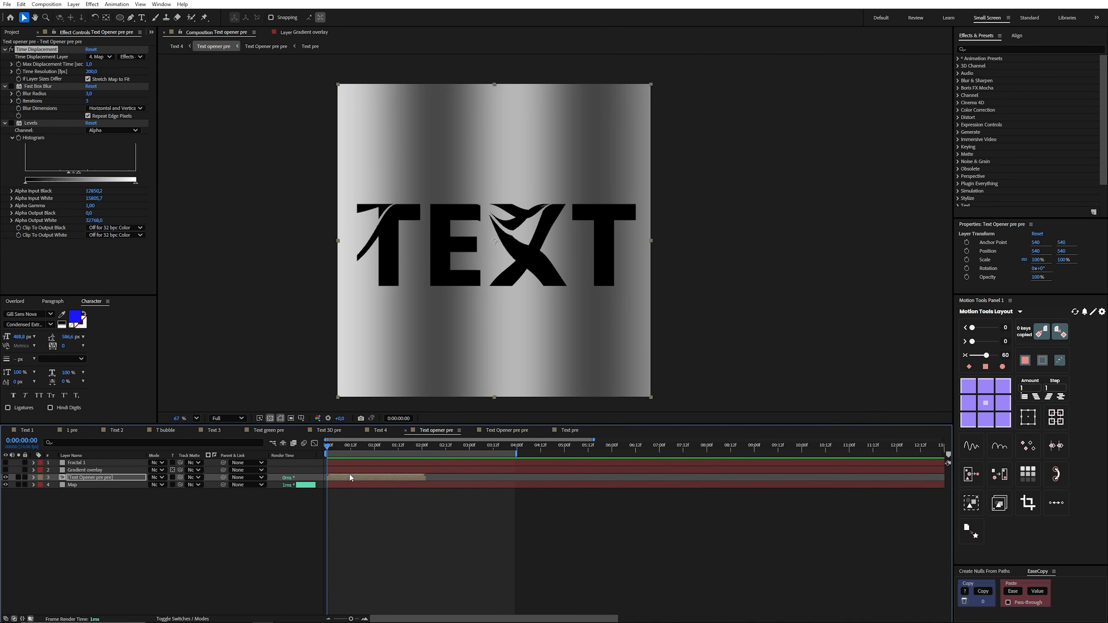
pyautogui.press('space')
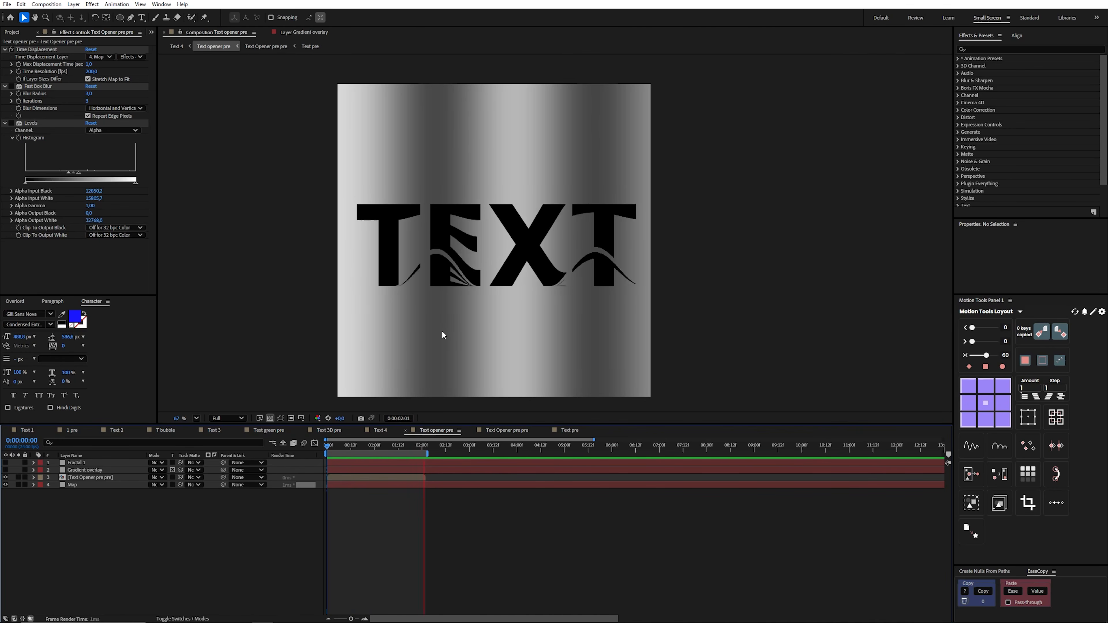
pyautogui.click(475, 232)
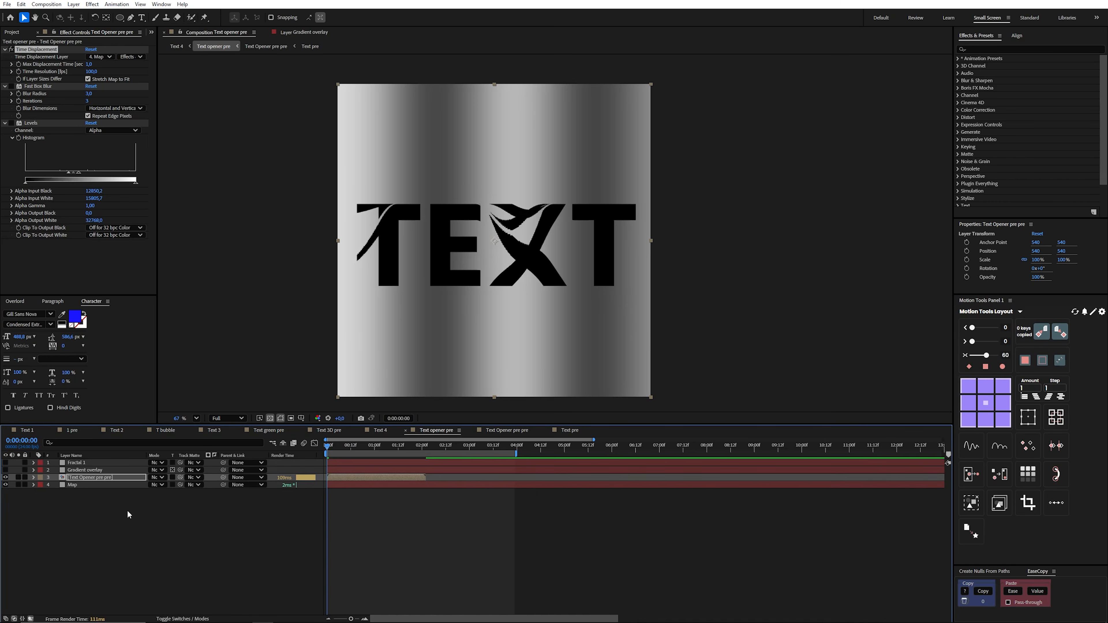
# - Hide the Map layer and enable Fast Box Blur with radius 3 on the Text Opener pre pre layer
pyautogui.click(74, 484)
pyautogui.click(5, 485)
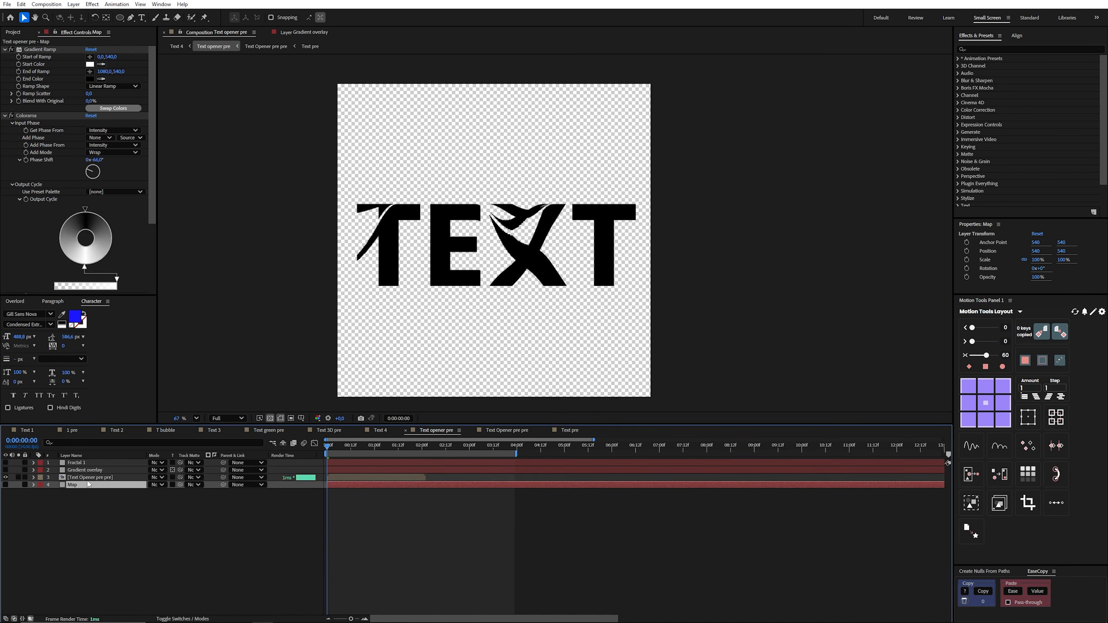
pyautogui.click(98, 477)
pyautogui.click(34, 103)
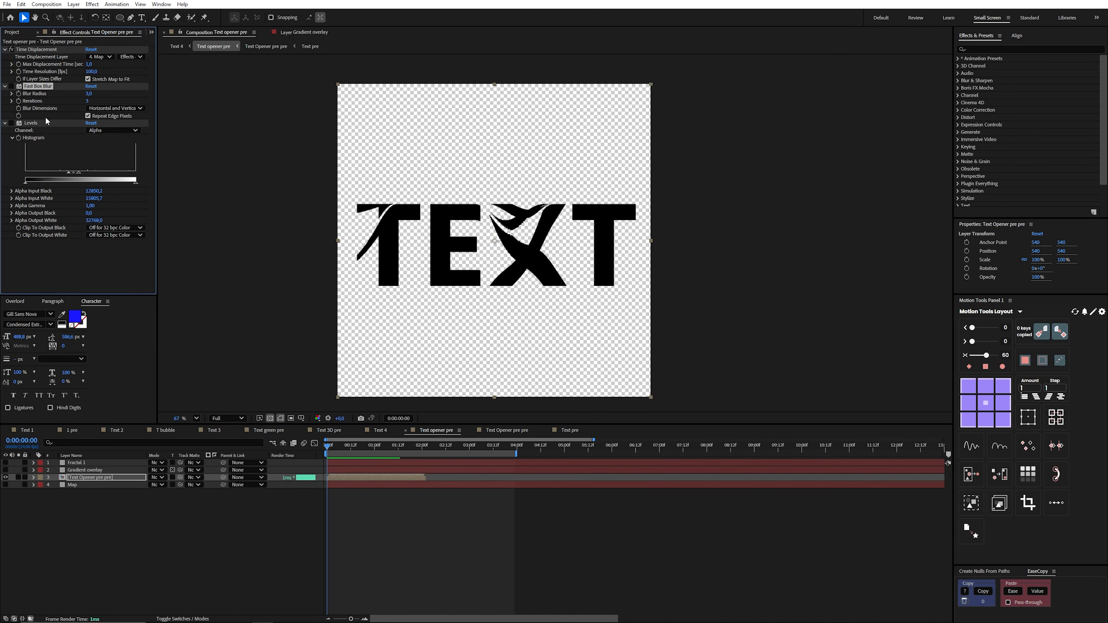
pyautogui.click(12, 86)
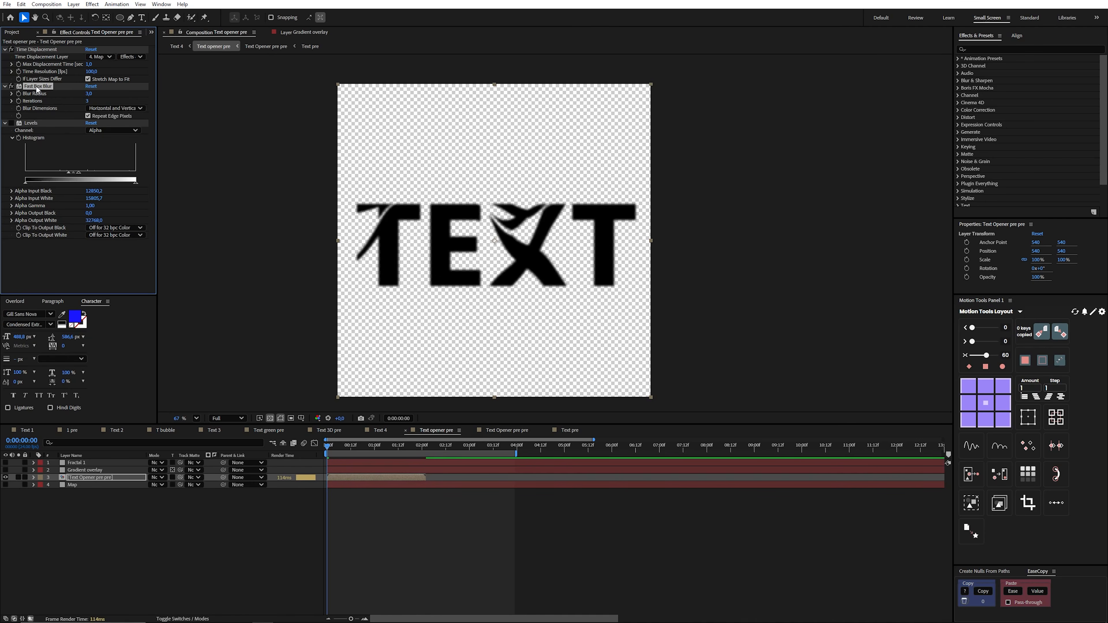
# - Reset and enable Levels on the Alpha channel, with input black about 14163 and input white about 18247
pyautogui.click(89, 123)
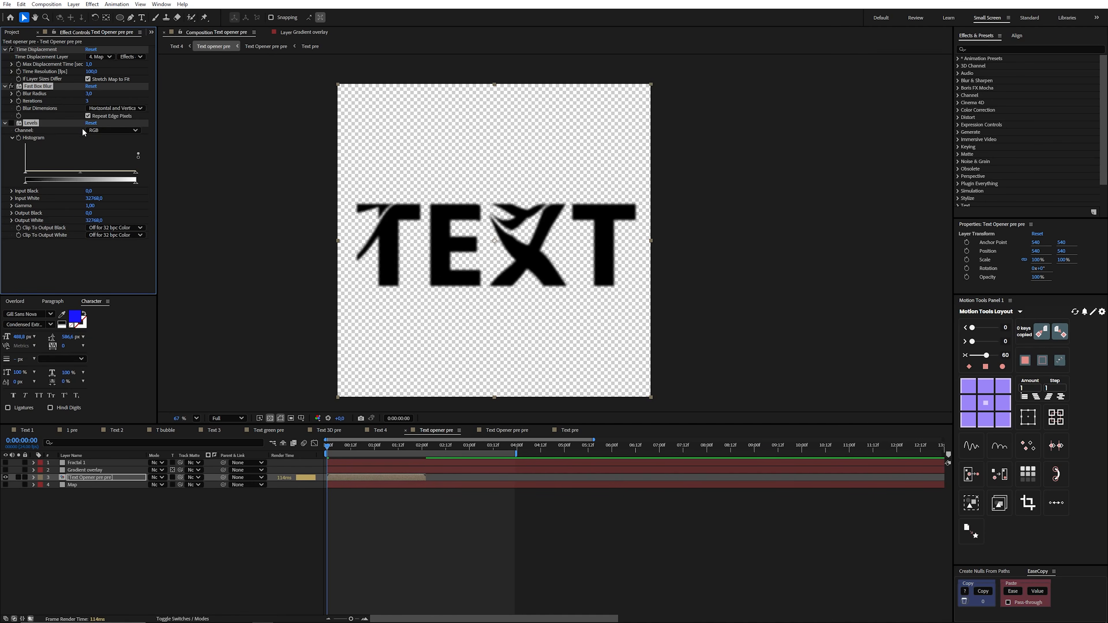
pyautogui.click(11, 123)
pyautogui.click(129, 130)
pyautogui.click(122, 180)
pyautogui.moveTo(135, 172); pyautogui.dragTo(87, 172)
pyautogui.moveTo(25, 172); pyautogui.dragTo(72, 172)
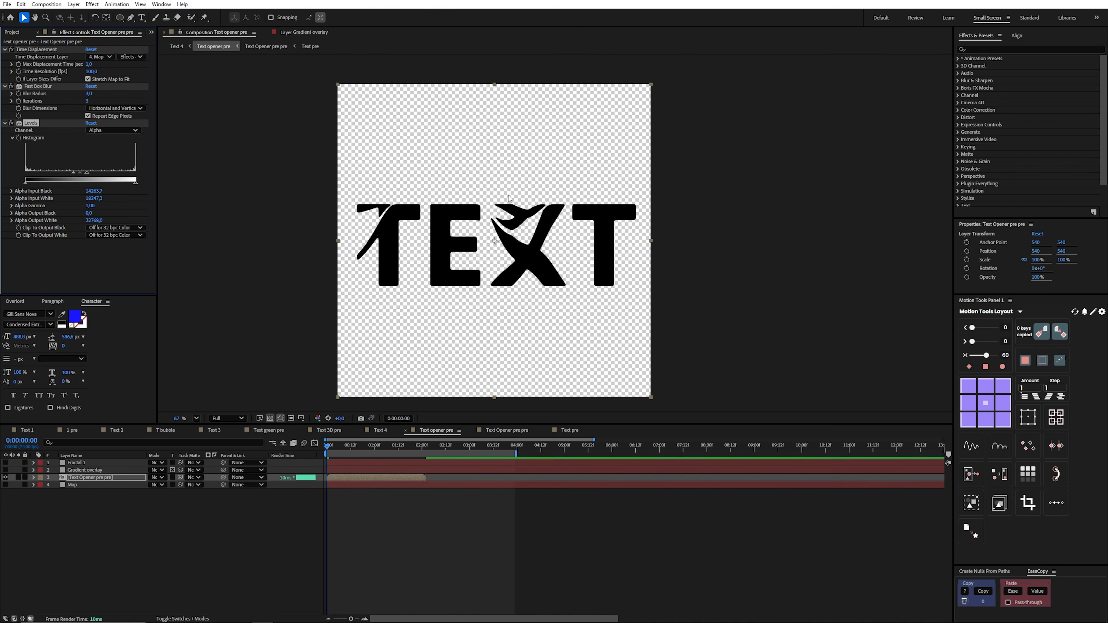
# - Sharpen the text edges by narrowing the Levels alpha input black to about 15805 and input white to about 16191
pyautogui.scroll(7, 481, 216)
pyautogui.scroll(1, 479, 217)
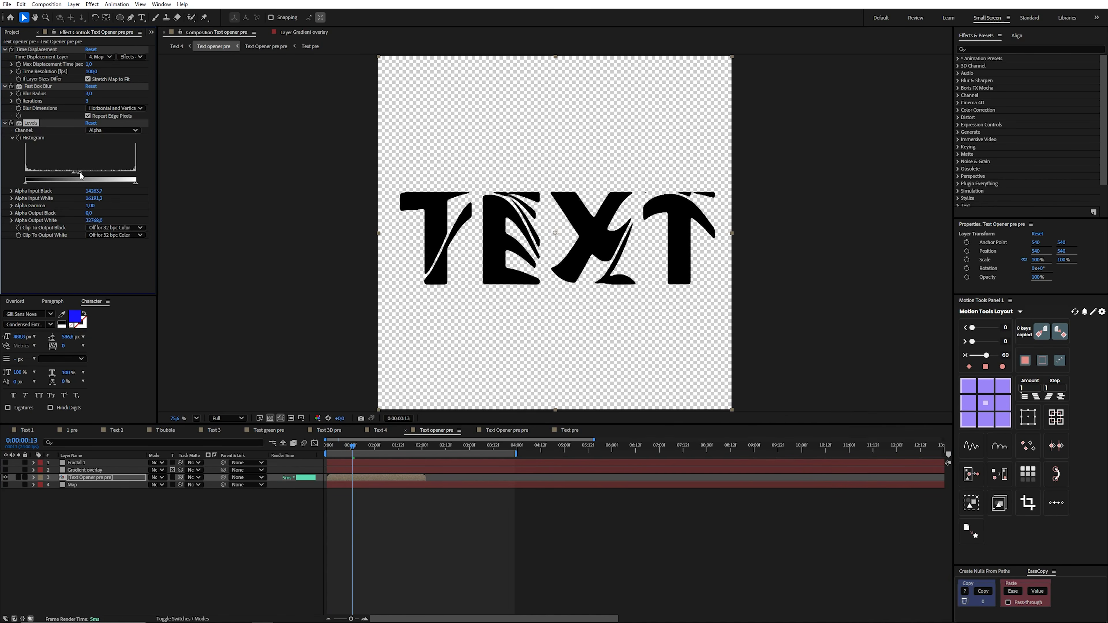
pyautogui.hotkey('ctrl', 'z')
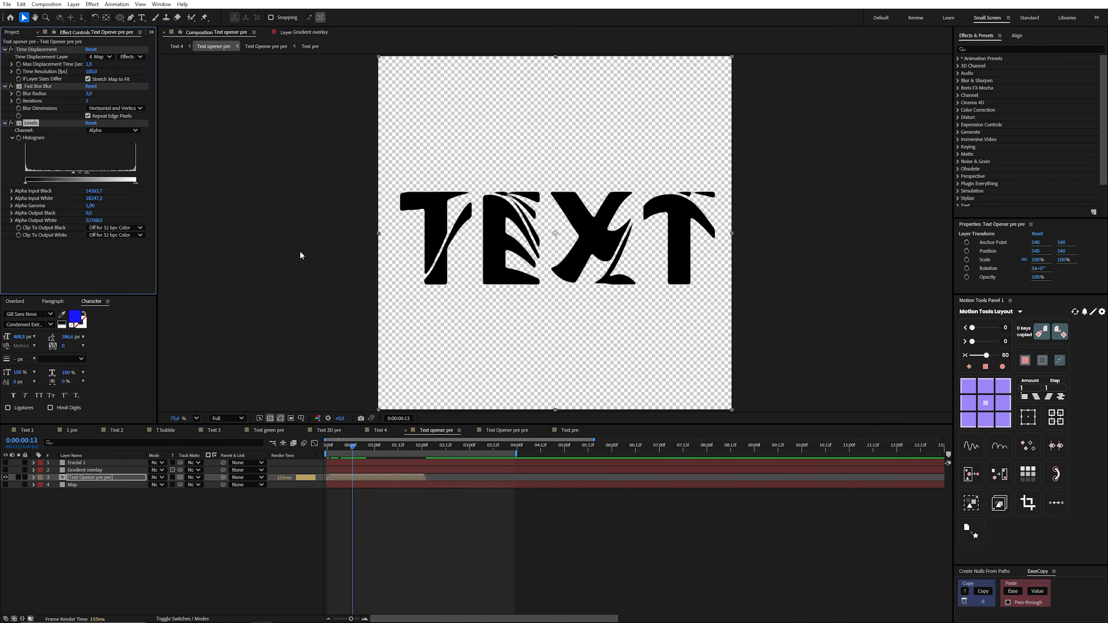
pyautogui.scroll(3, 509, 195)
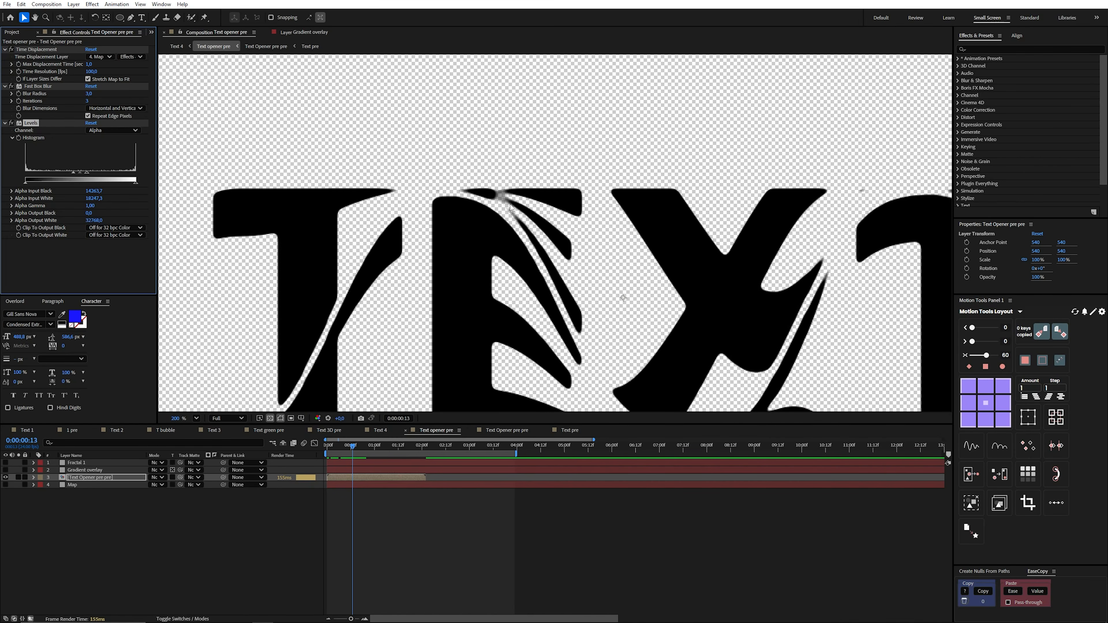
pyautogui.moveTo(86, 172); pyautogui.dragTo(72, 172)
pyautogui.moveTo(74, 171); pyautogui.dragTo(79, 170)
# - Add Roughen Edges to the Text Opener pre pre layer with Border 6.50 and Fractal Influence 0.02
pyautogui.click(981, 50)
pyautogui.write('roughen')
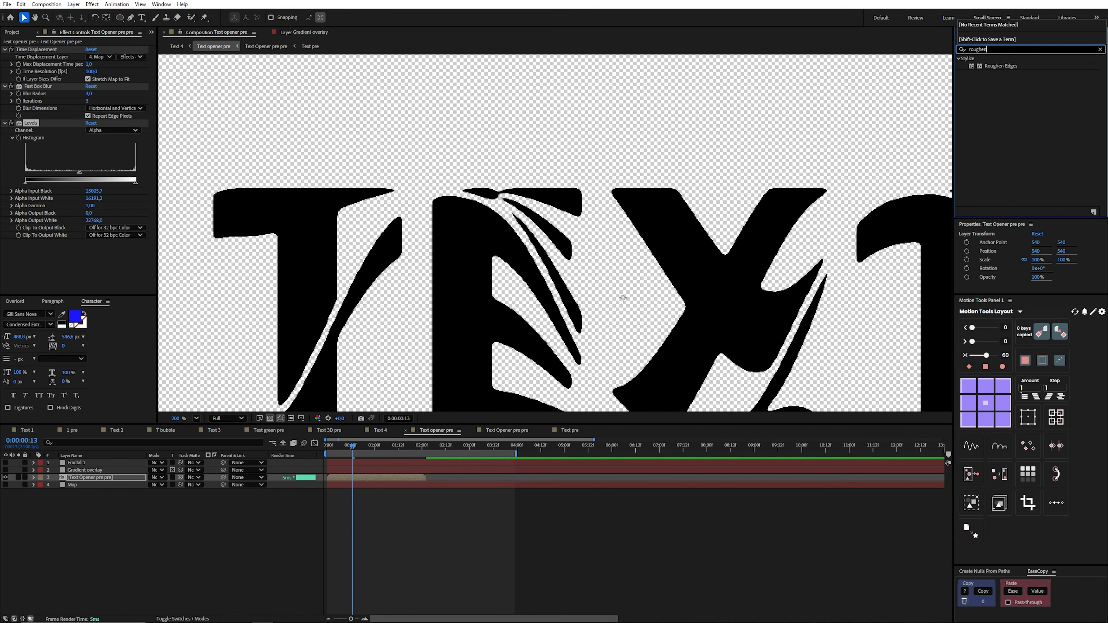
pyautogui.doubleClick(1003, 66)
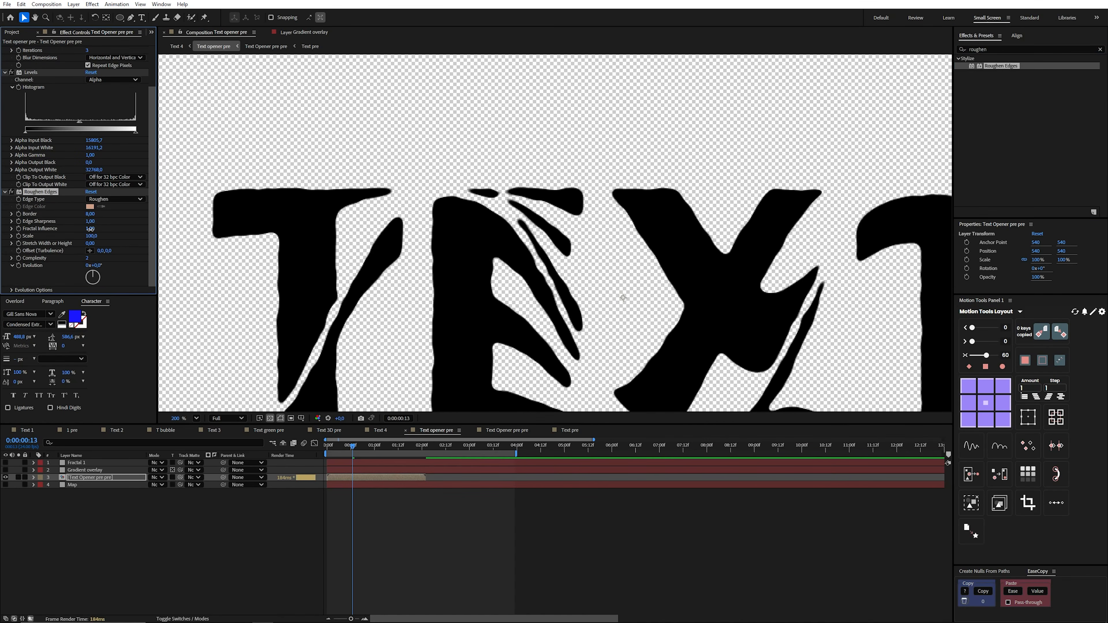
pyautogui.moveTo(1, 221); pyautogui.dragTo(1, 227)
pyautogui.moveTo(89, 229); pyautogui.dragTo(2, 224)
pyautogui.moveTo(90, 214); pyautogui.dragTo(84, 214)
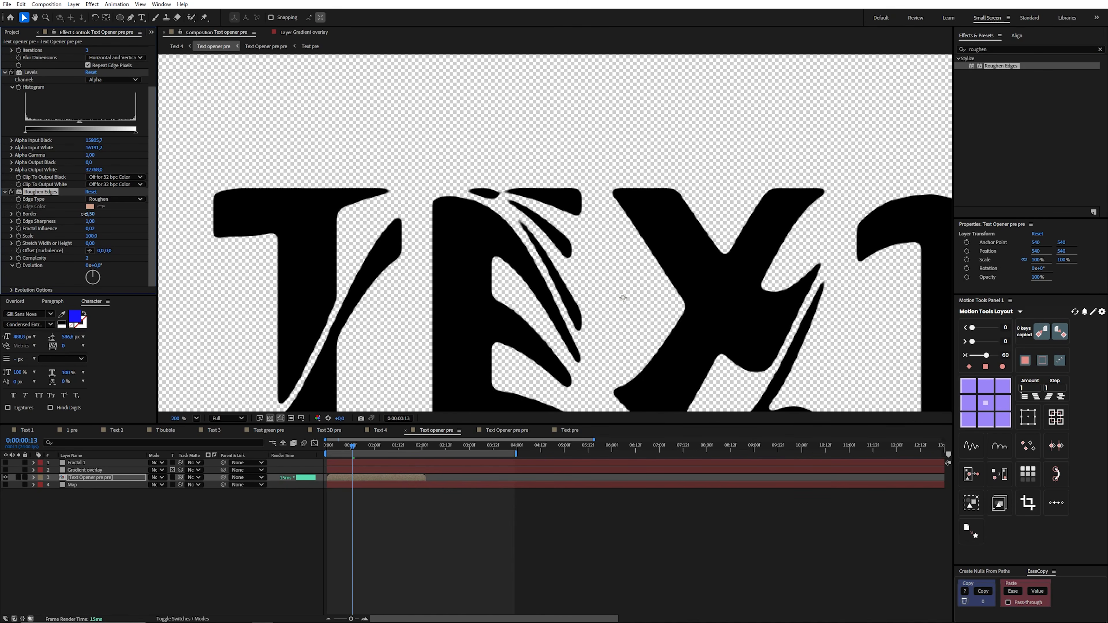
pyautogui.scroll(-1, 495, 241)
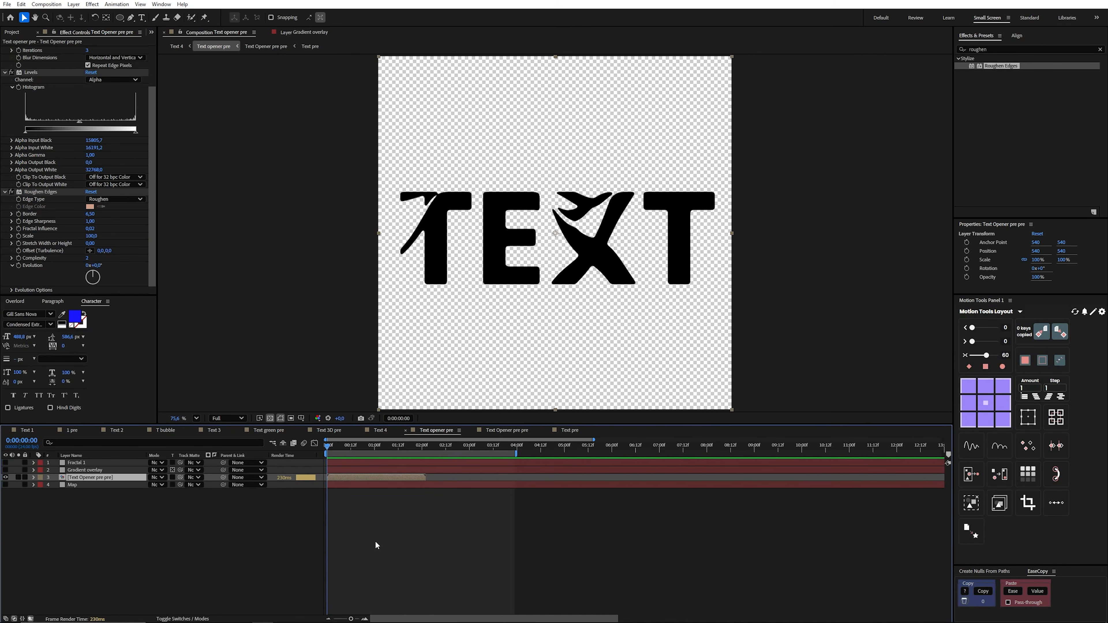
# - Duplicate the Text Opener pre pre layer and start the copy where the original ends
pyautogui.click(376, 543)
pyautogui.click(361, 477)
pyautogui.hotkey('ctrl', 'd')
pyautogui.moveTo(363, 475); pyautogui.dragTo(461, 479)
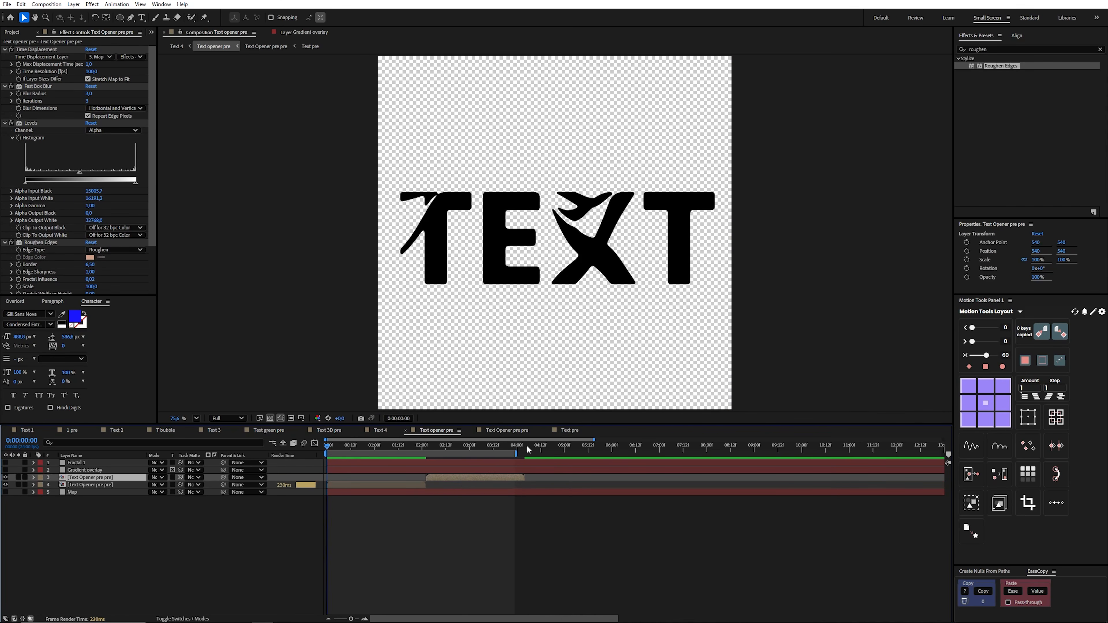
# - Show the Gradient overlay layer and make it preserve the underlying transparency so it fills only the text
pyautogui.click(337, 470)
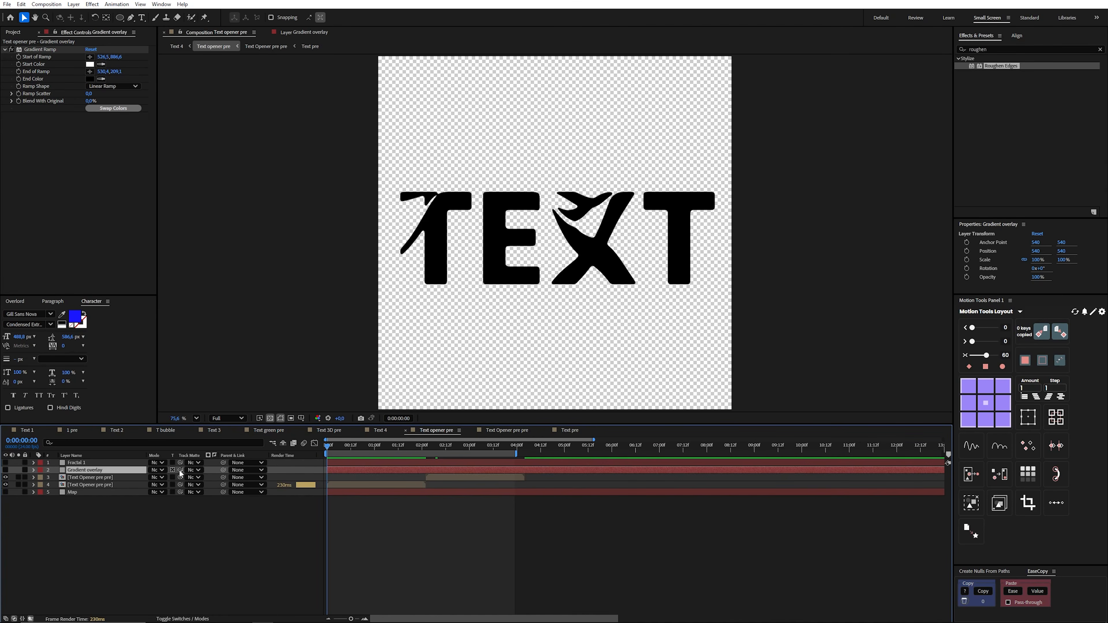
pyautogui.click(173, 471)
pyautogui.click(6, 471)
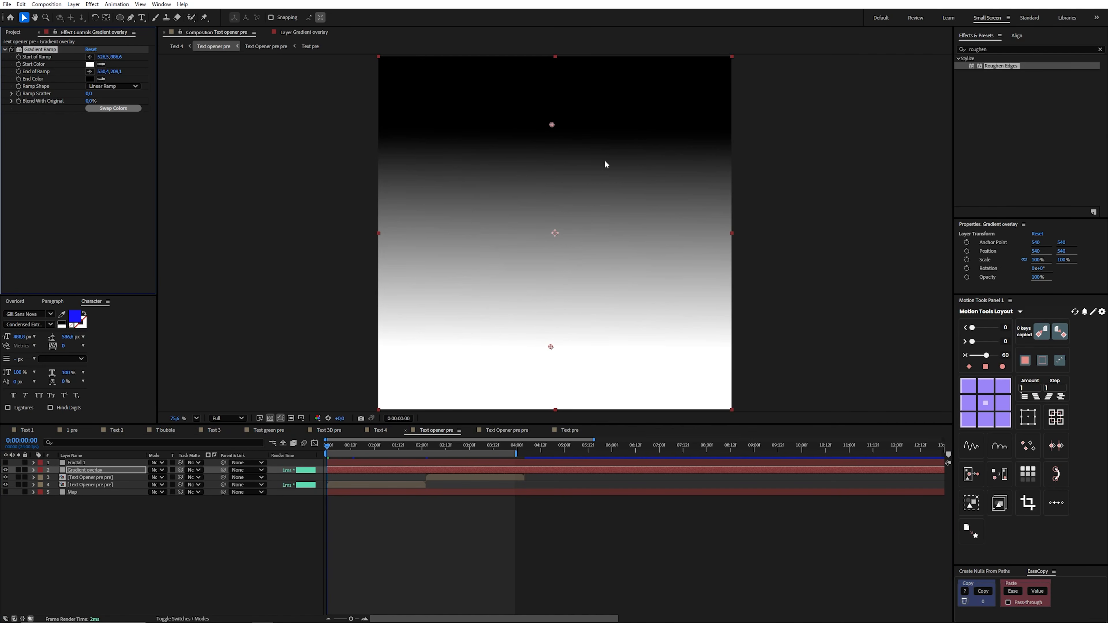
pyautogui.click(100, 471)
pyautogui.click(173, 470)
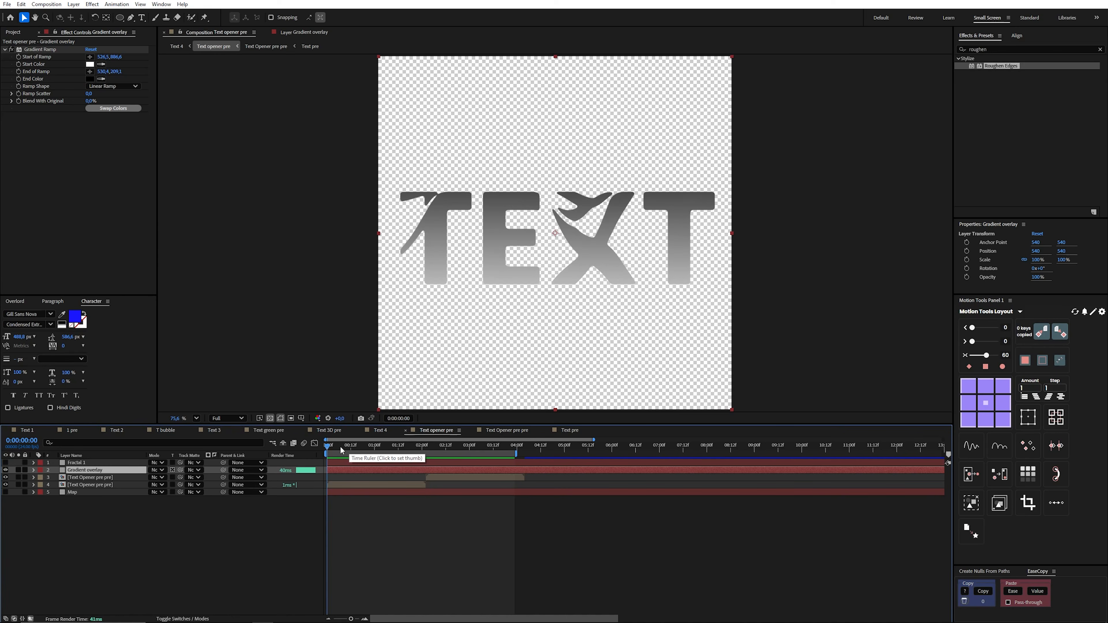
# - Reset the Fractal Noise effect on the Fractal 1 layer and make the layer visible
pyautogui.click(76, 463)
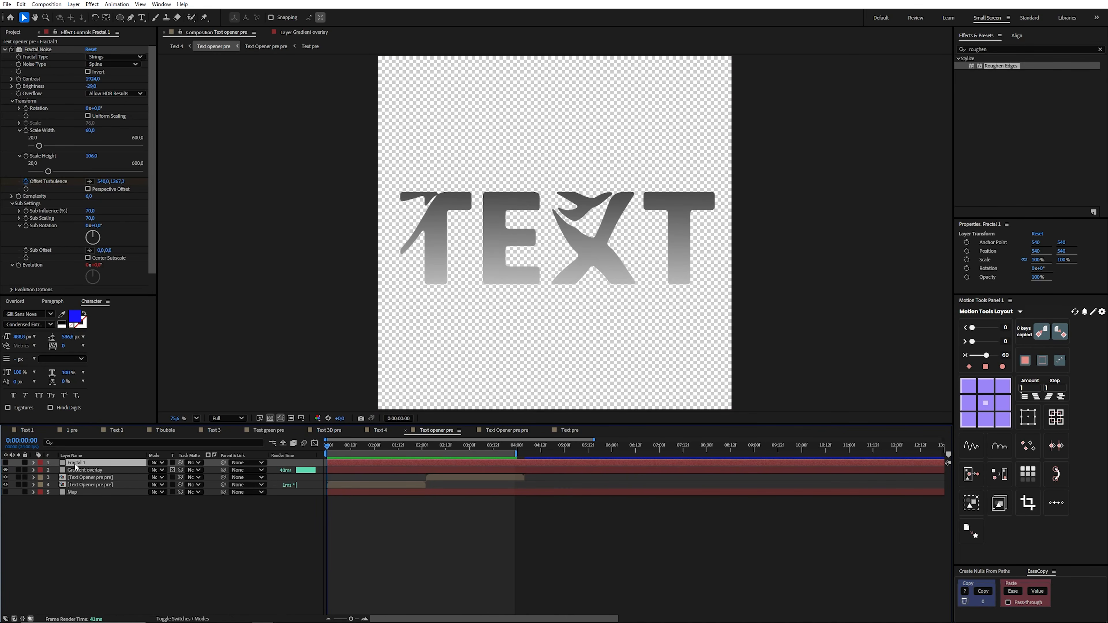
pyautogui.click(91, 50)
pyautogui.hotkey('ctrl', 'z')
pyautogui.click(88, 463)
pyautogui.click(91, 49)
pyautogui.click(5, 463)
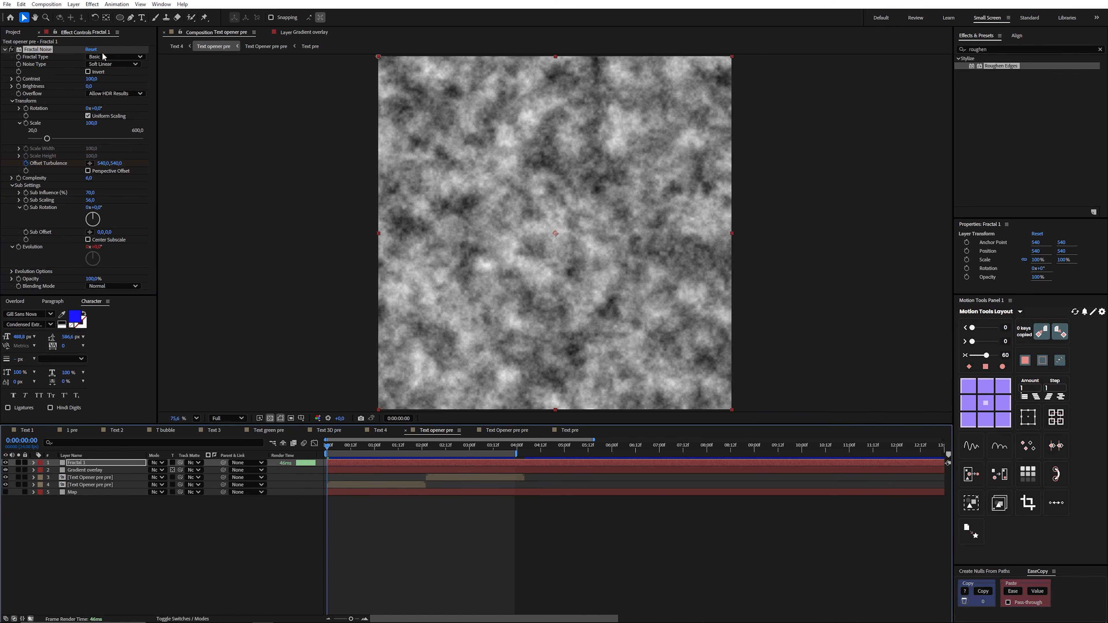
# - Set the Fractal Noise fractal type to Strings and its noise type to Spline
pyautogui.click(105, 58)
pyautogui.click(125, 218)
pyautogui.click(117, 66)
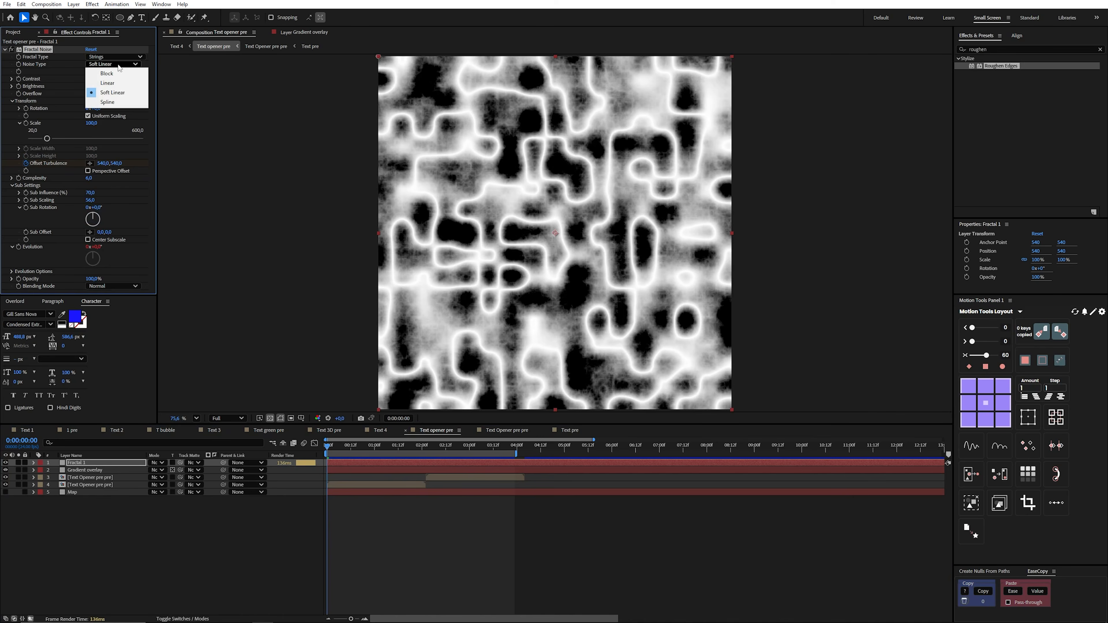
pyautogui.click(115, 102)
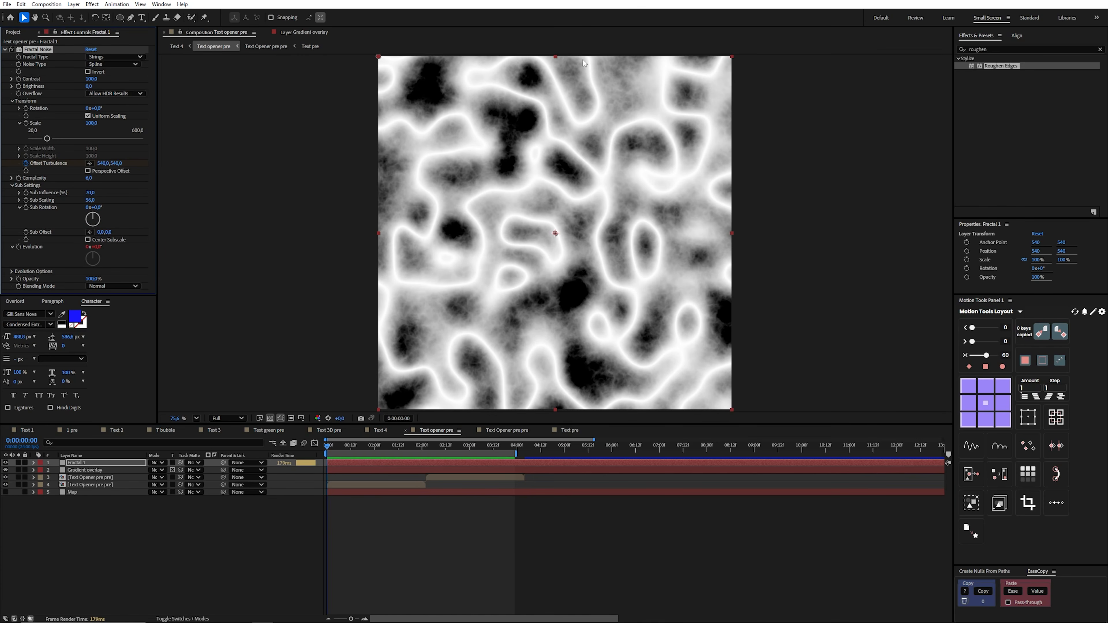
# - Set the fractal's contrast to 1928 and brightness to -40, and scale it non-uniformly to width 60 and height 109
pyautogui.moveTo(92, 79); pyautogui.dragTo(554, 94)
pyautogui.moveTo(94, 80)
pyautogui.mouseDown()
pyautogui.moveTo(484, 84)
pyautogui.moveTo(76, 85)
pyautogui.mouseUp()
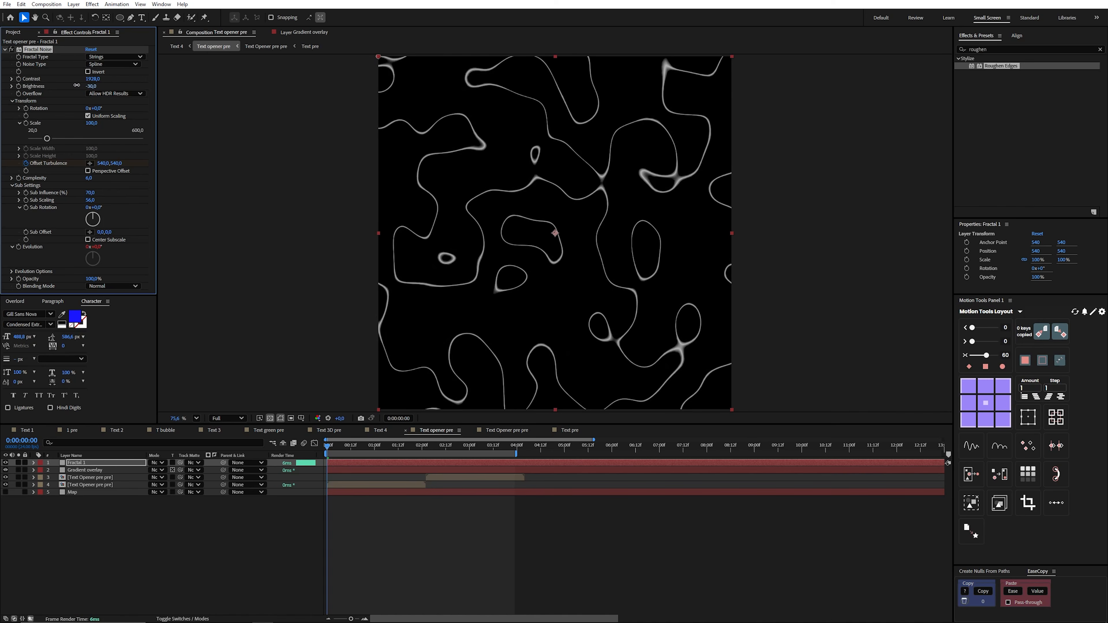
pyautogui.click(88, 116)
pyautogui.moveTo(92, 130); pyautogui.dragTo(96, 158)
pyautogui.click(90, 86)
pyautogui.press('Return')
# - Reveal the Fractal 1 layer's keyframes and delete those on Offset Turbulence
pyautogui.press('u')
pyautogui.moveTo(537, 480); pyautogui.dragTo(284, 472)
pyautogui.press('Delete')
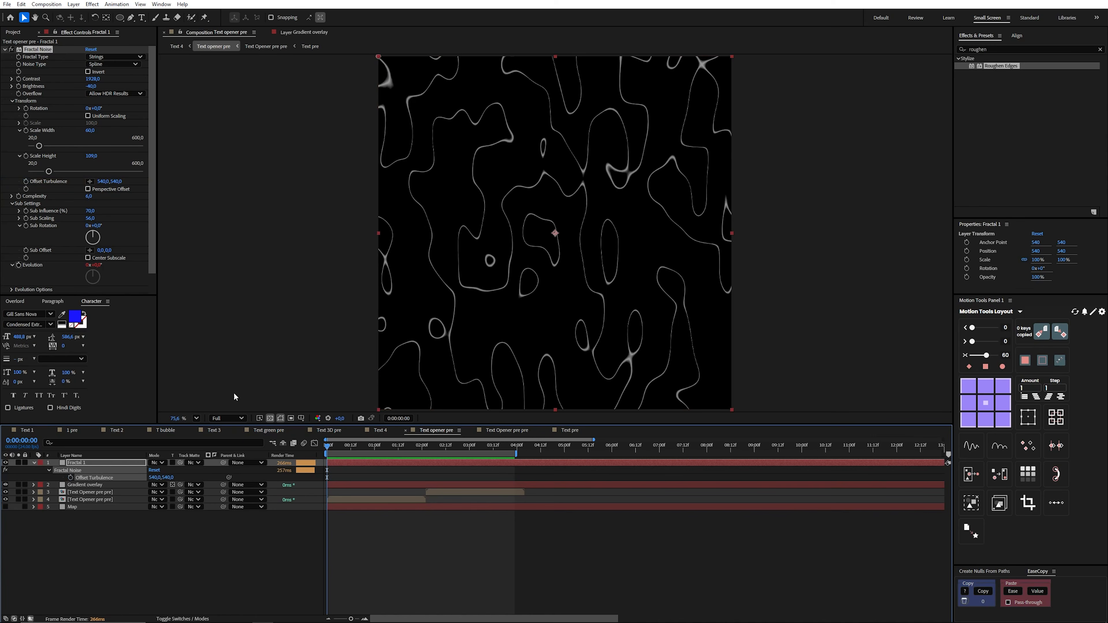
# - Replace the expression on the Fractal Noise Evolution with time*50
pyautogui.keyDown('alt'); pyautogui.click(18, 265); pyautogui.keyUp('alt')
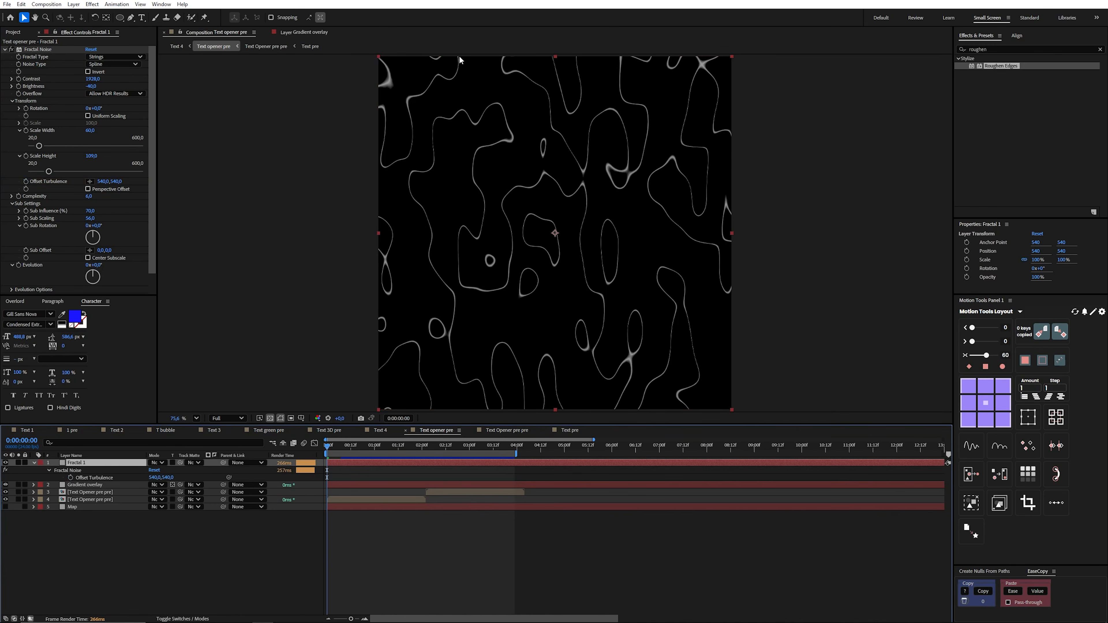
pyautogui.moveTo(94, 265); pyautogui.dragTo(161, 263)
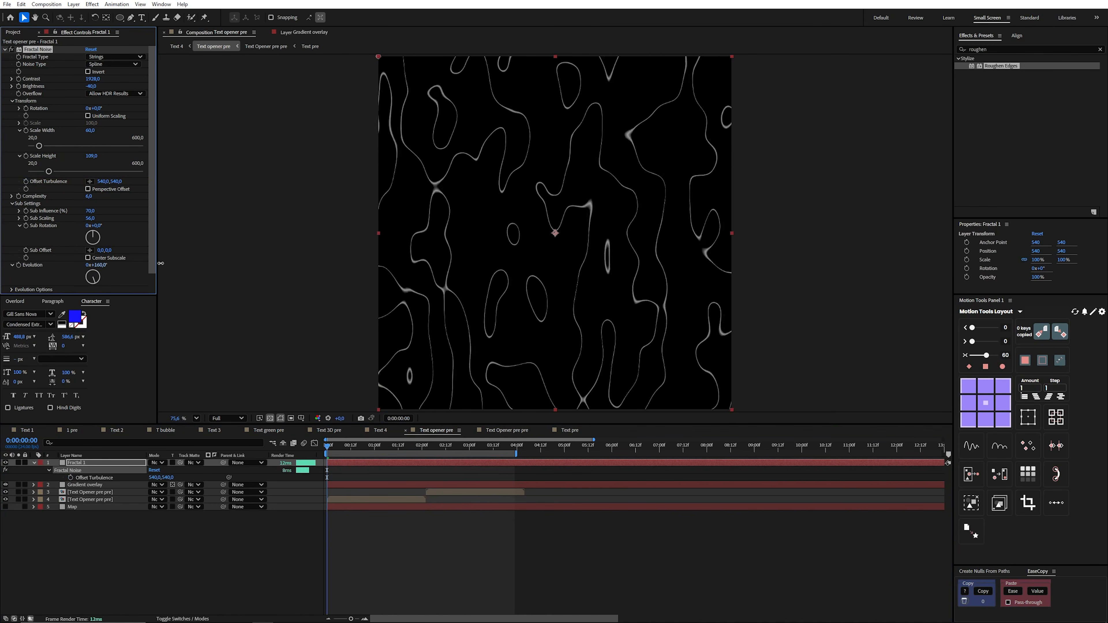
pyautogui.keyDown('alt'); pyautogui.click(19, 265); pyautogui.keyUp('alt')
pyautogui.write('time*50')
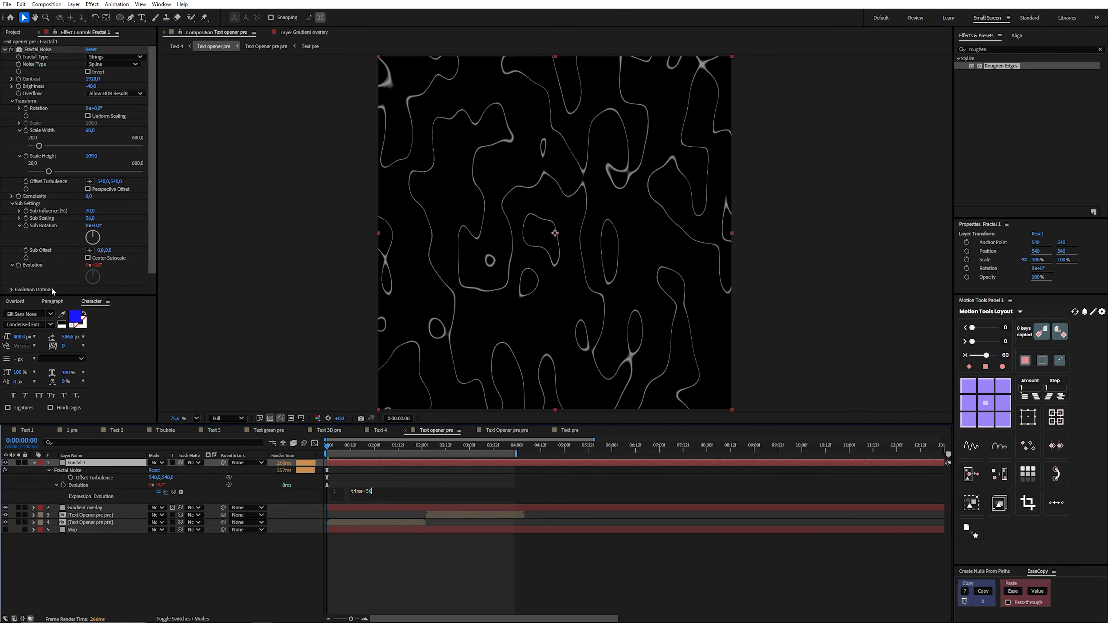
pyautogui.click(351, 553)
pyautogui.moveTo(330, 448)
pyautogui.mouseDown()
pyautogui.moveTo(482, 453)
pyautogui.moveTo(333, 458)
pyautogui.mouseUp()
pyautogui.click(336, 460)
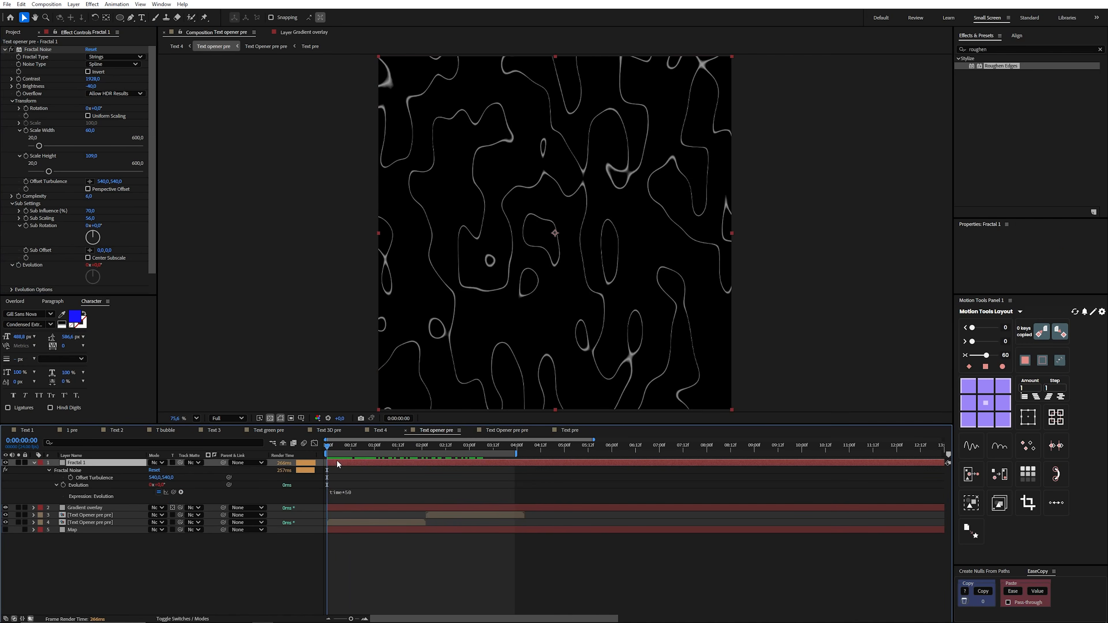
# - Keyframe Offset Turbulence at the start and, at 0:00:03:23, set it to 540, 2035 so the noise moves vertically
pyautogui.moveTo(117, 182); pyautogui.dragTo(334, 194)
pyautogui.hotkey('ctrl', 'z')
pyautogui.click(71, 478)
pyautogui.moveTo(453, 450); pyautogui.dragTo(515, 451)
pyautogui.moveTo(165, 478); pyautogui.dragTo(810, 480)
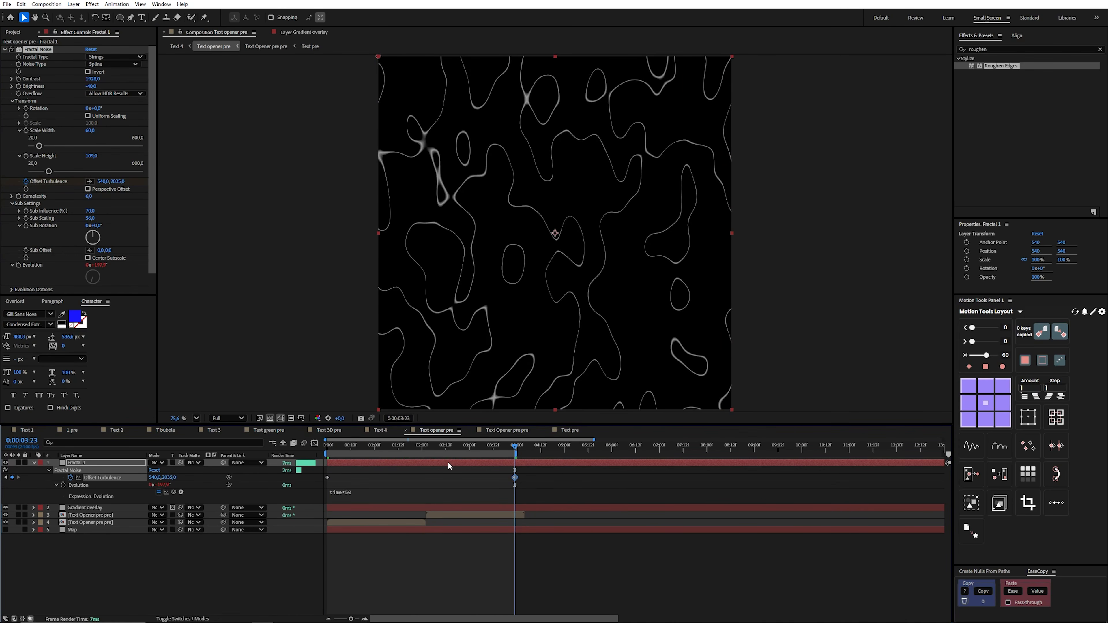
# - Set Fractal 1 to Screen blending with underlying transparency preserved, and preview the composition from the start
pyautogui.press('Home')
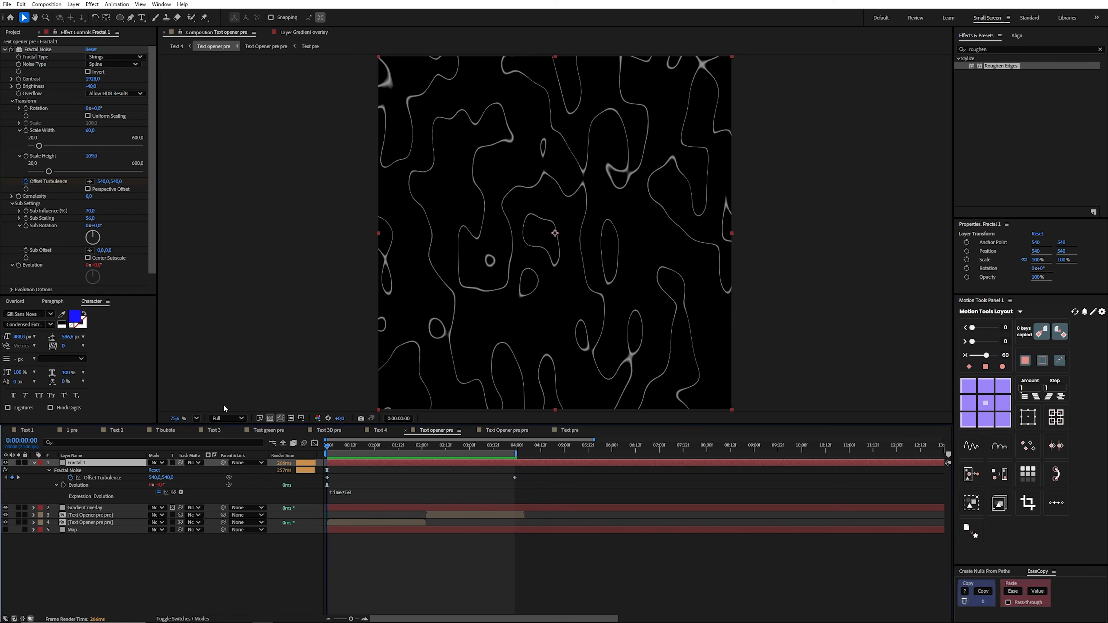
pyautogui.click(160, 464)
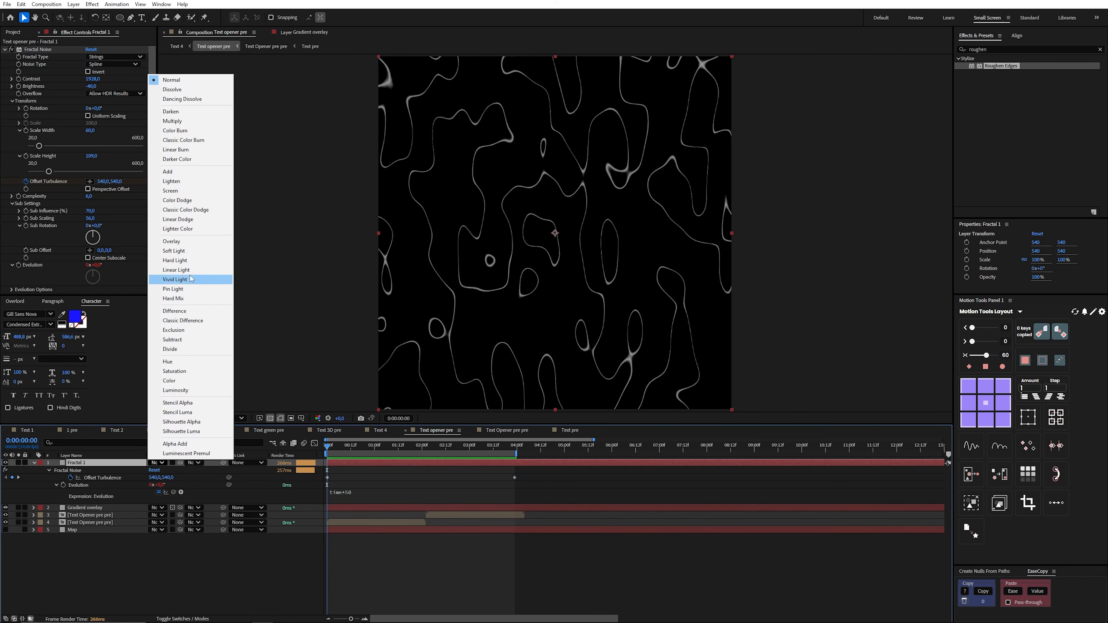
pyautogui.click(171, 190)
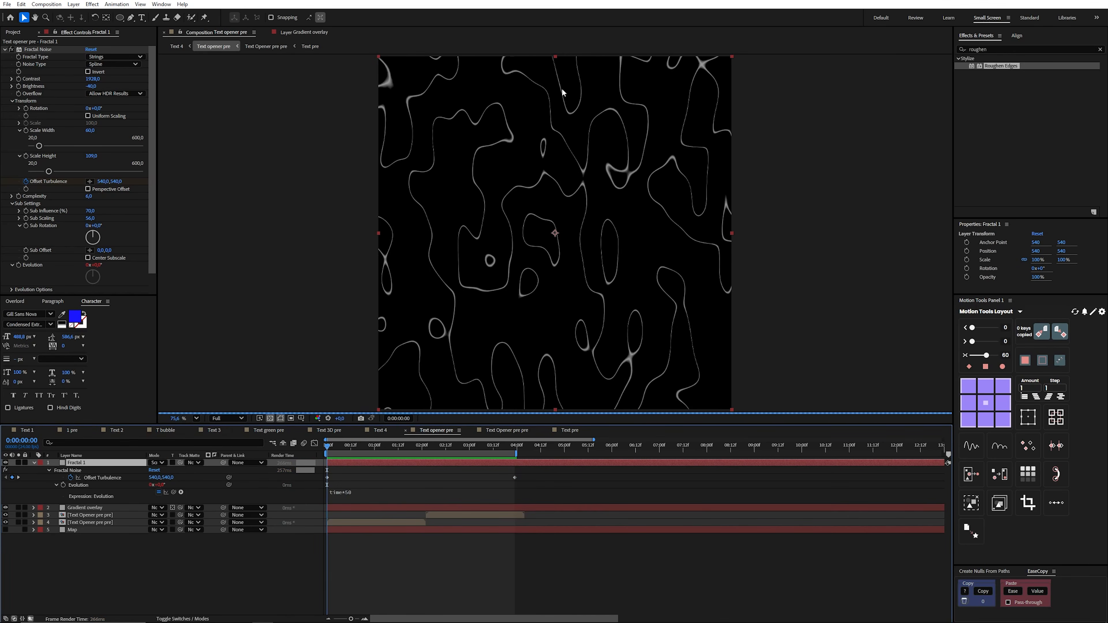
pyautogui.click(173, 464)
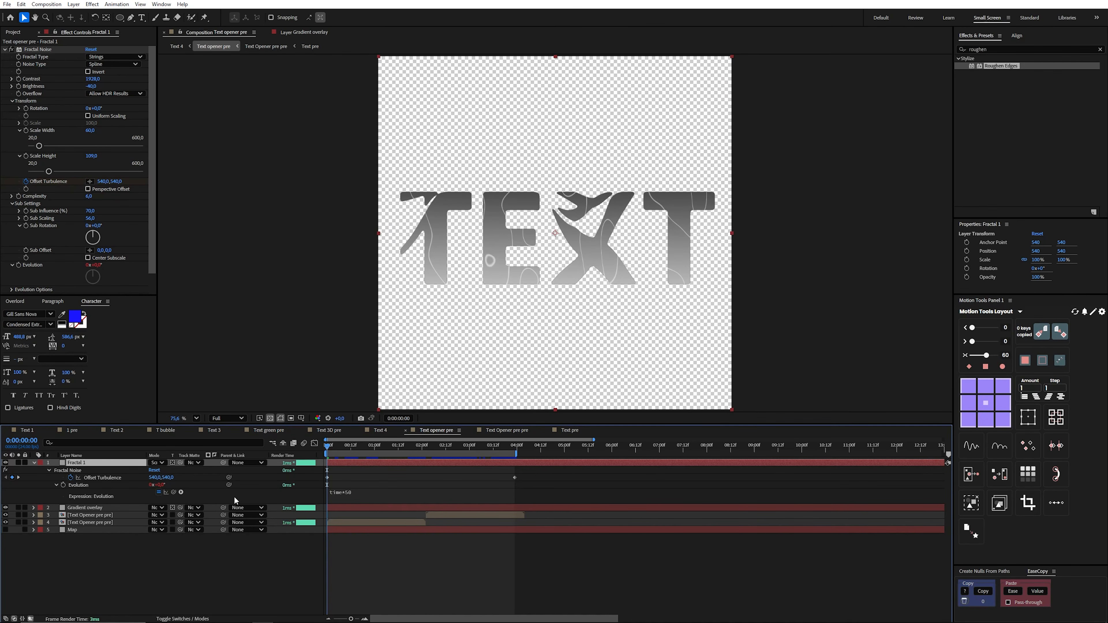
pyautogui.press('space')
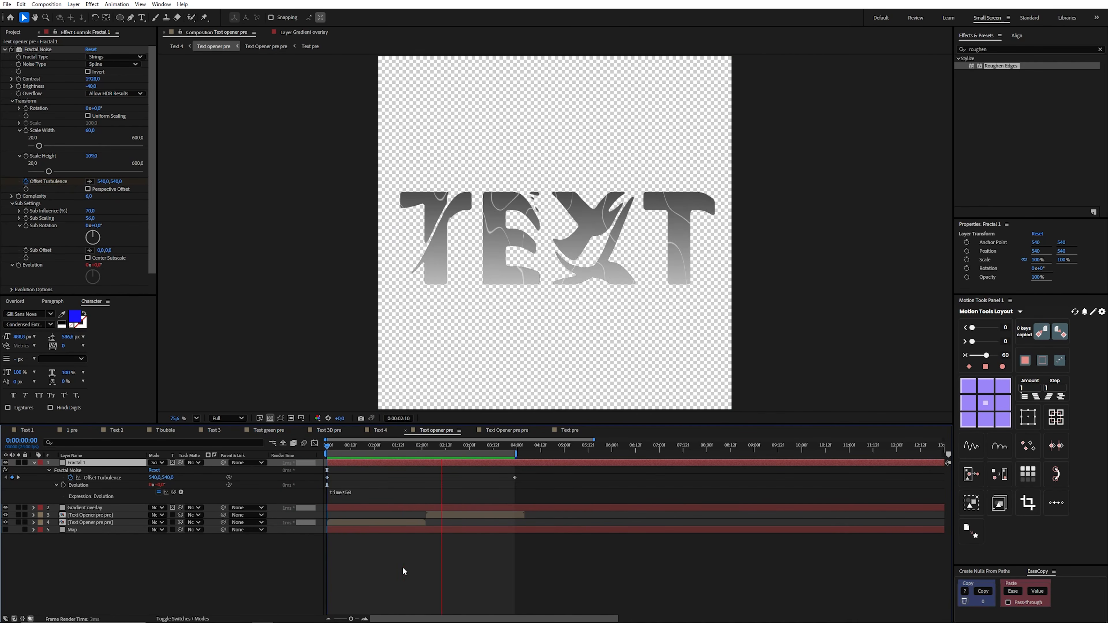
pyautogui.press('space')
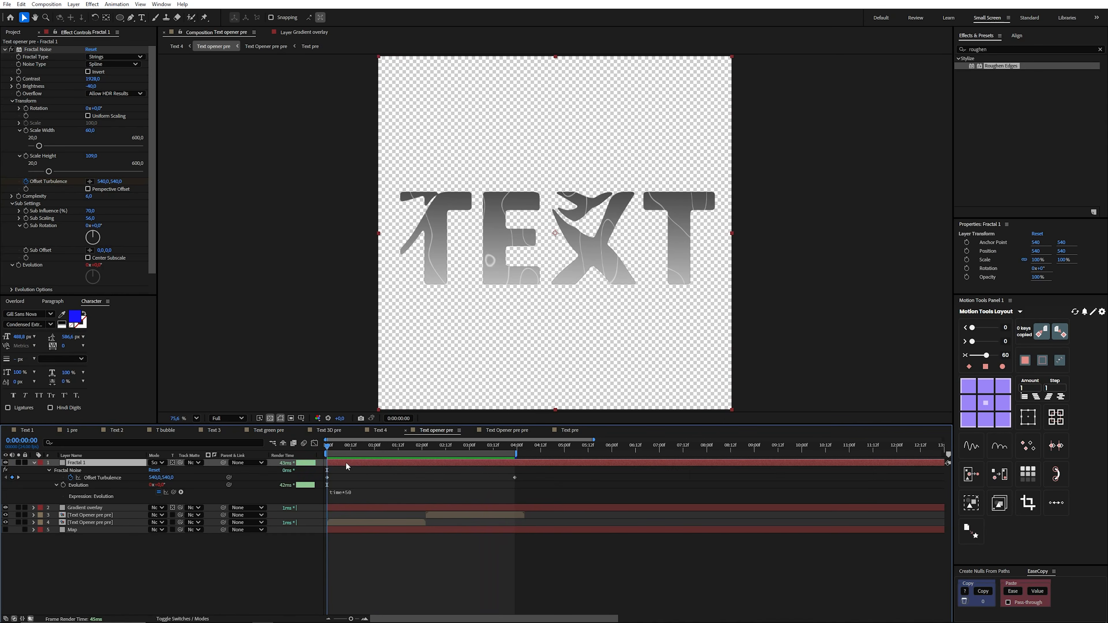
# - In the Text 4 composition, paste the Fractal 1 layer directly above BG 7
pyautogui.click(176, 46)
pyautogui.click(76, 478)
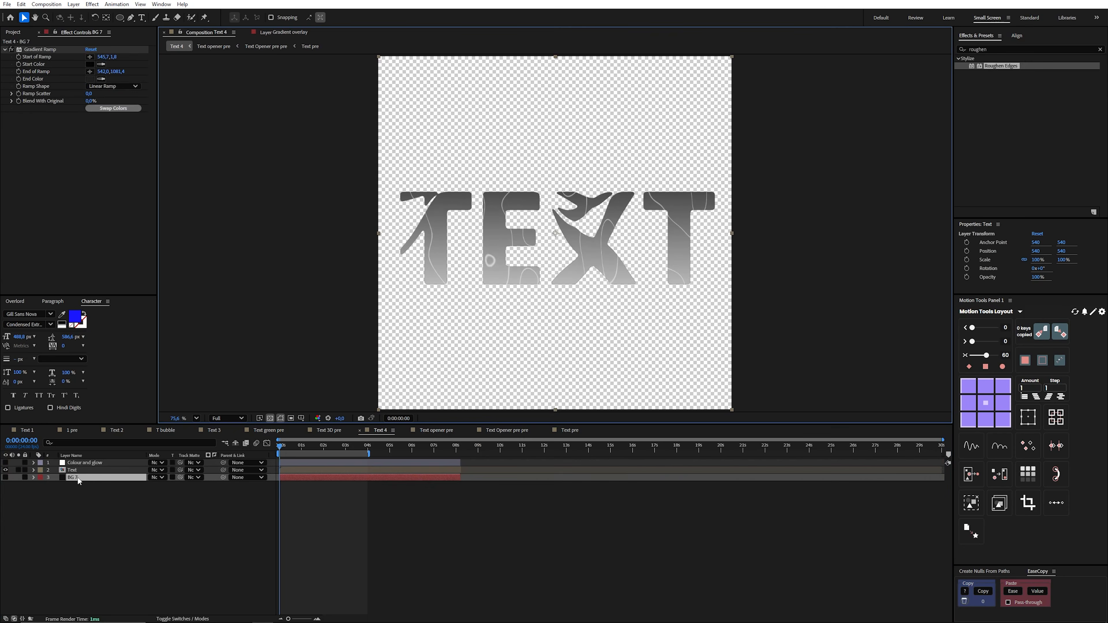
pyautogui.hotkey('ctrl', 'v')
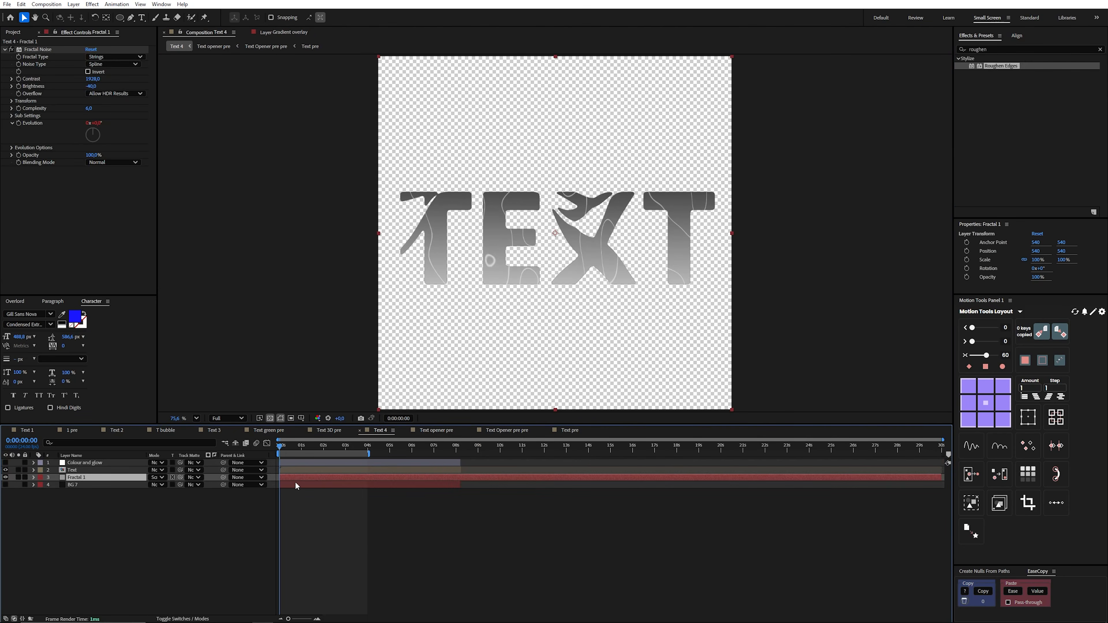
# - Show and solo the BG 7 layer, and check its gradient ramp's start color
pyautogui.click(82, 484)
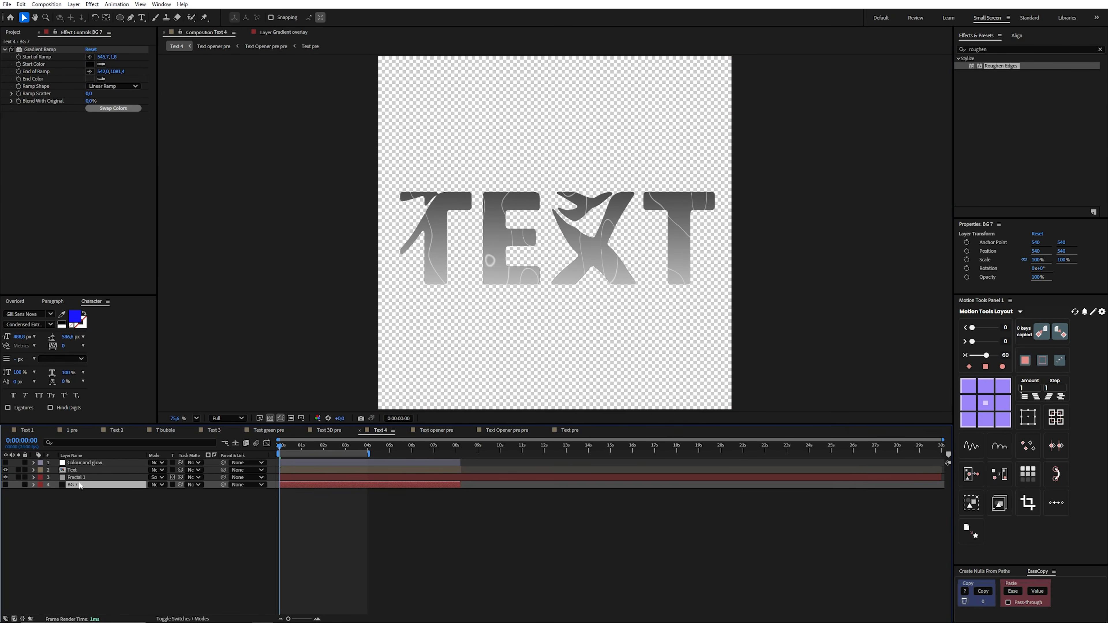
pyautogui.click(5, 484)
pyautogui.click(18, 484)
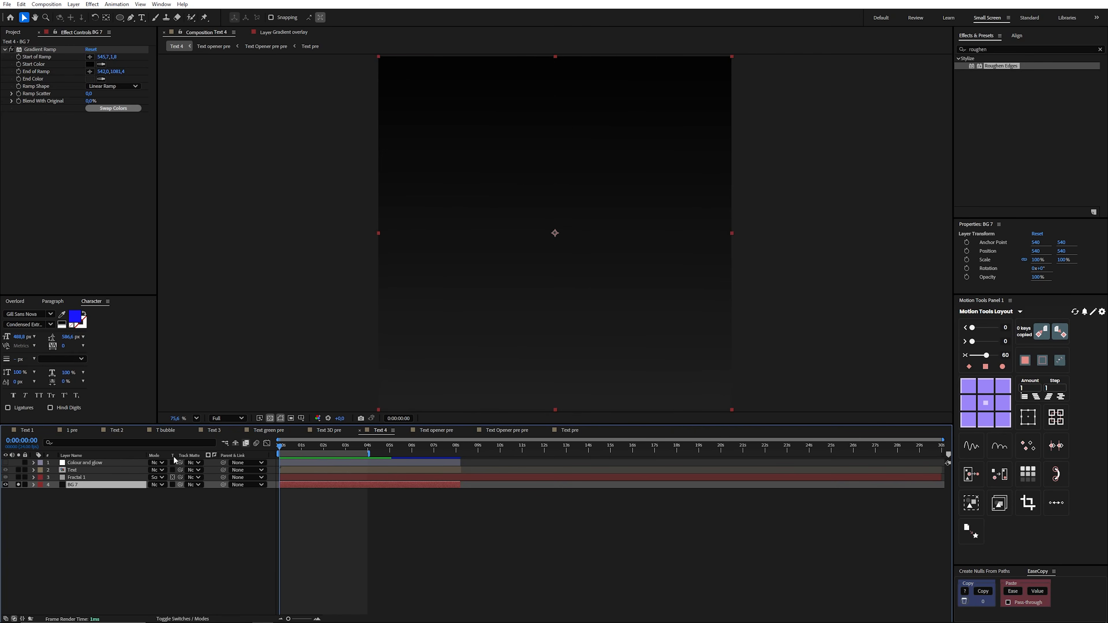
pyautogui.click(89, 64)
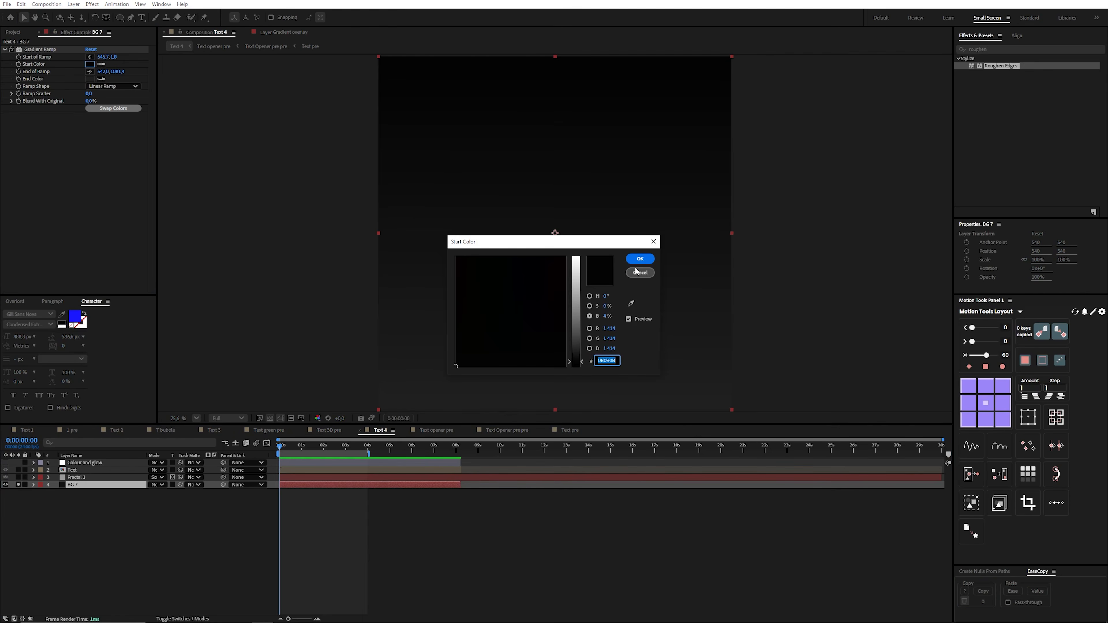
pyautogui.click(639, 259)
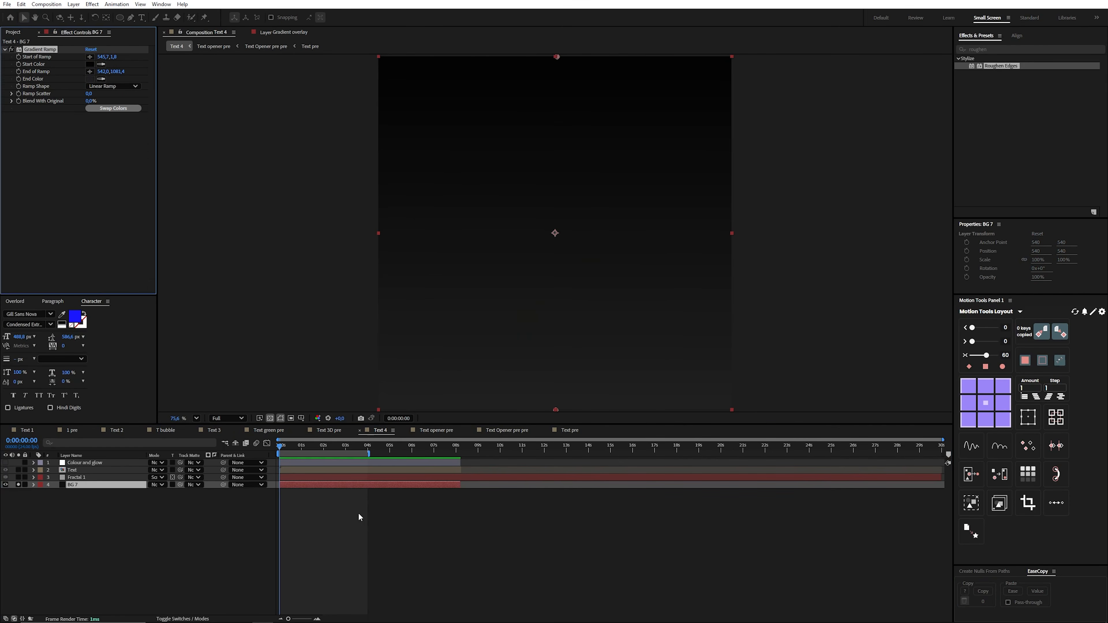
# - End the solo on BG 7 and set the Fractal 1 layer's opacity to 5%
pyautogui.click(87, 477)
pyautogui.click(18, 485)
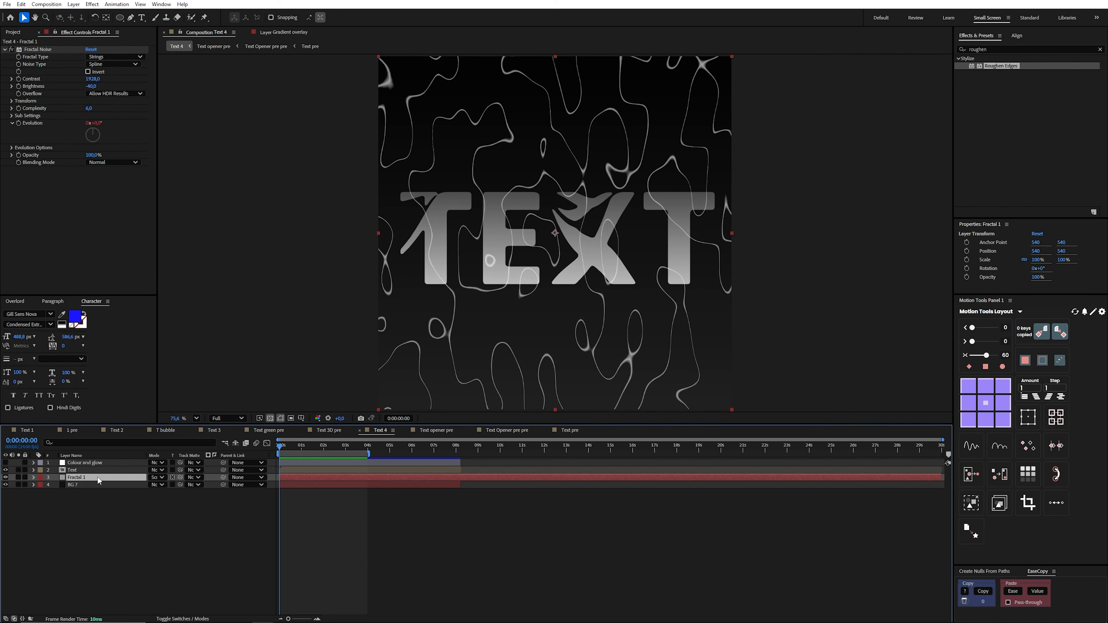
pyautogui.press('t')
pyautogui.click(153, 484)
pyautogui.write('5')
pyautogui.press('Return')
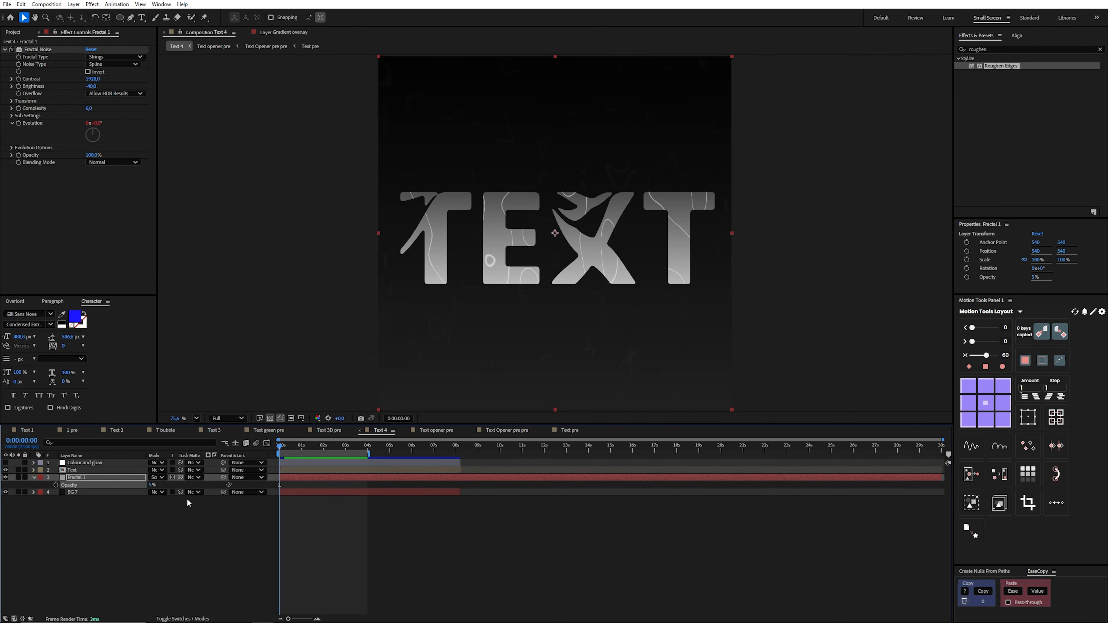
# - Scale the Fractal 1 layer to 110% and preview the Text 4 composition
pyautogui.click(112, 479)
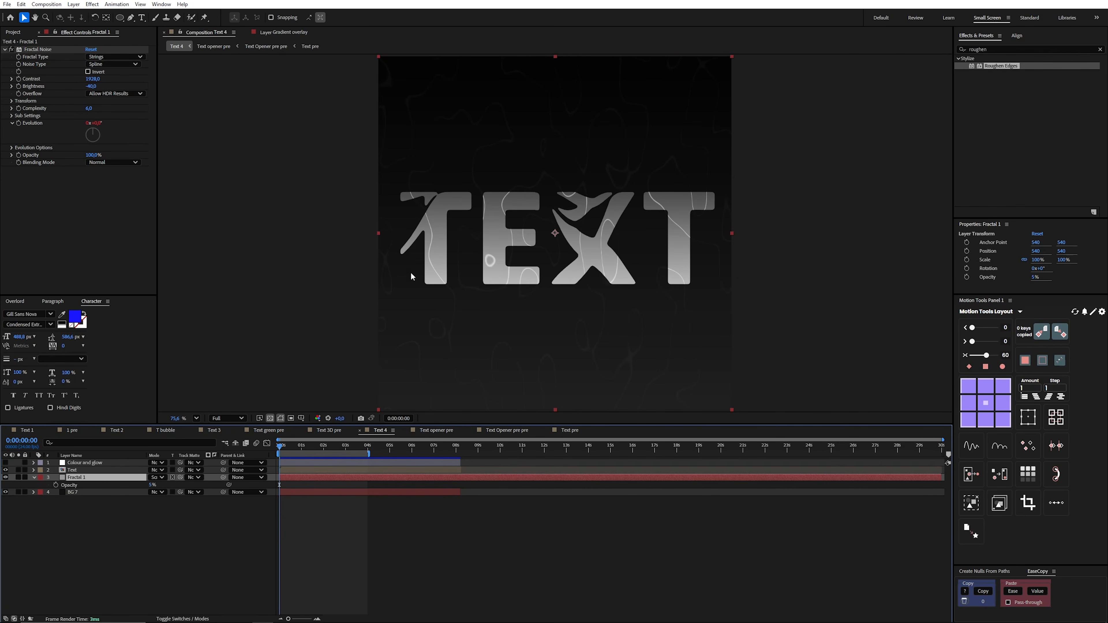
pyautogui.press('s')
pyautogui.click(165, 485)
pyautogui.press('Return')
pyautogui.click(352, 526)
pyautogui.press('space')
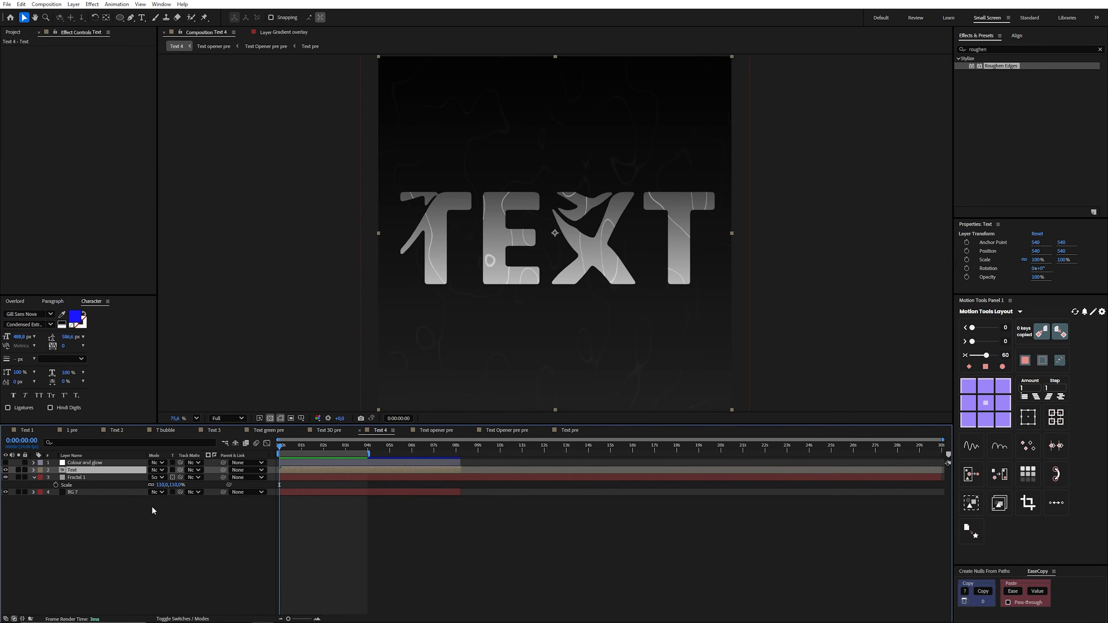
# - Duplicate the Text layer and rename the copy "inner shadow"
pyautogui.hotkey('ctrl', 'd')
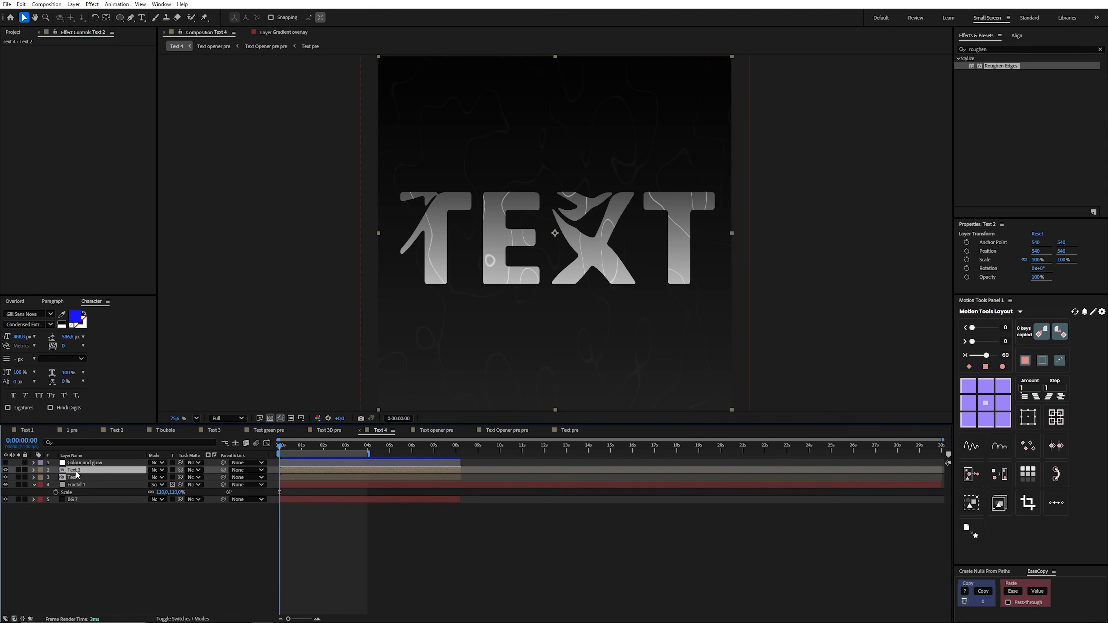
pyautogui.press('Return')
pyautogui.write('inner')
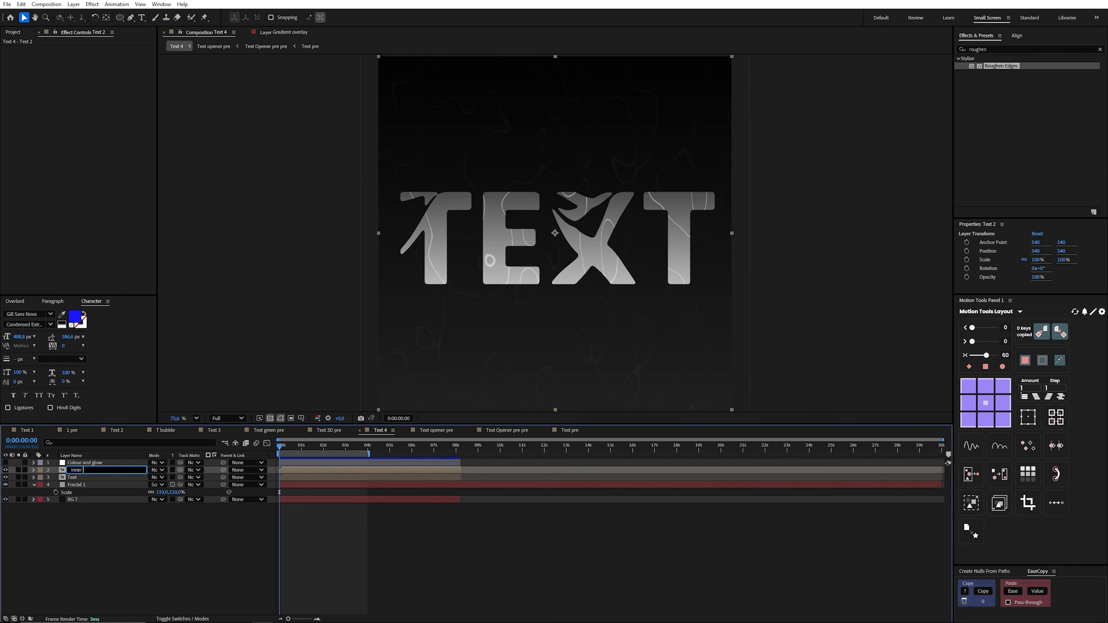
pyautogui.write(' shadow')
pyautogui.press('Return')
# - Add Simple Choker to the soloed inner shadow layer with Choke Matte set to 25
pyautogui.hotkey('ctrl', '5')
pyautogui.write('simple ch')
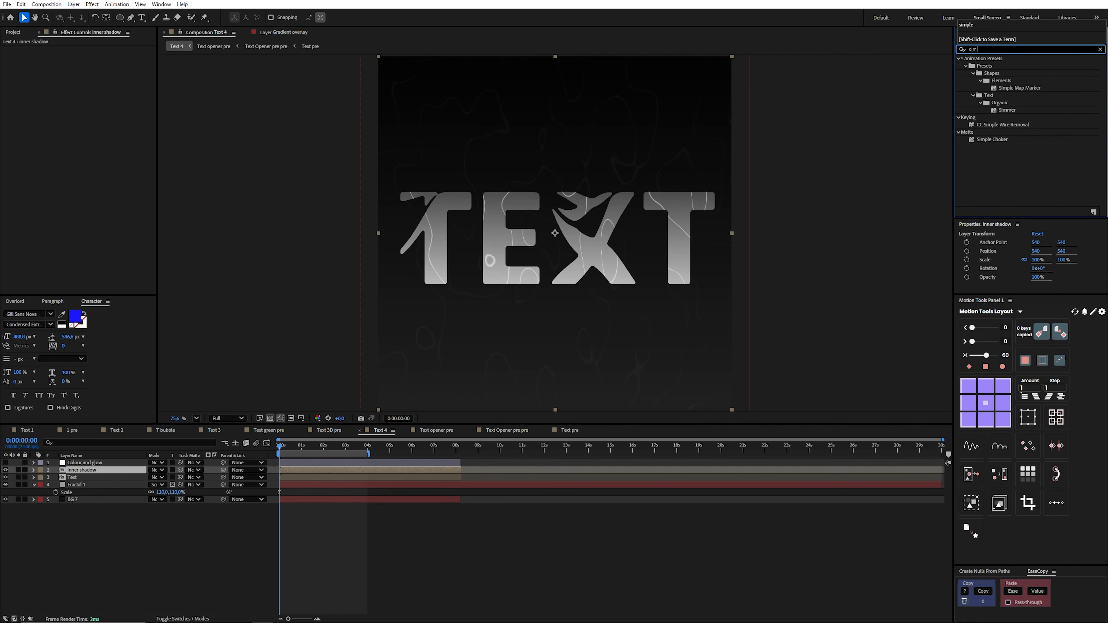
pyautogui.moveTo(993, 65); pyautogui.dragTo(217, 164)
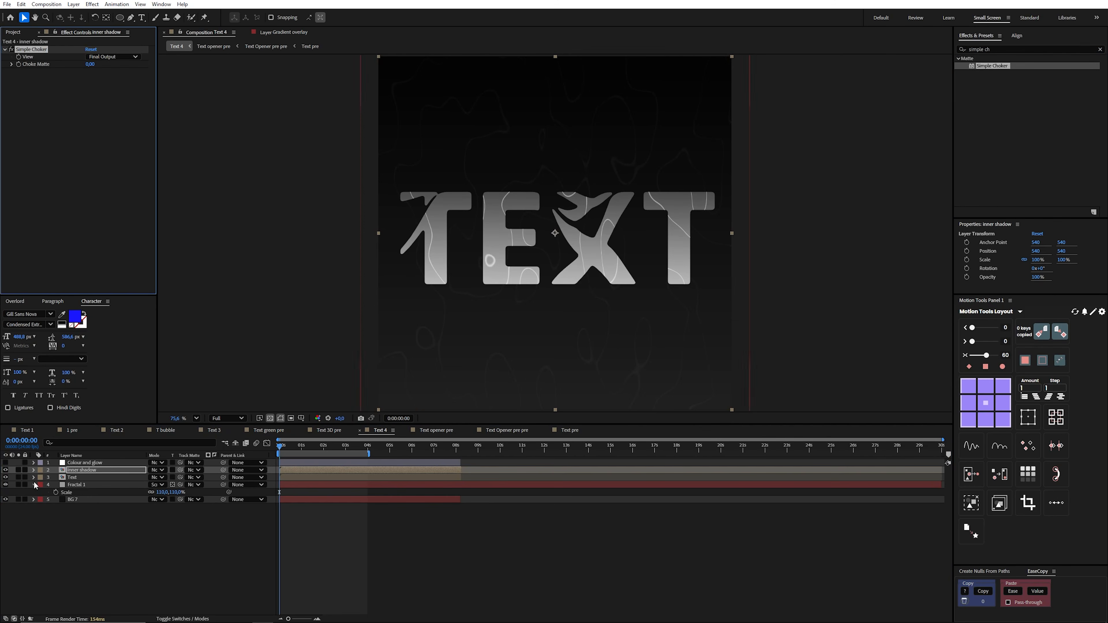
pyautogui.click(18, 471)
pyautogui.moveTo(91, 65)
pyautogui.mouseDown()
pyautogui.moveTo(267, 68)
pyautogui.moveTo(231, 74)
pyautogui.moveTo(268, 80)
pyautogui.moveTo(101, 74)
pyautogui.mouseUp()
pyautogui.click(93, 64)
pyautogui.write('25')
pyautogui.press('Return')
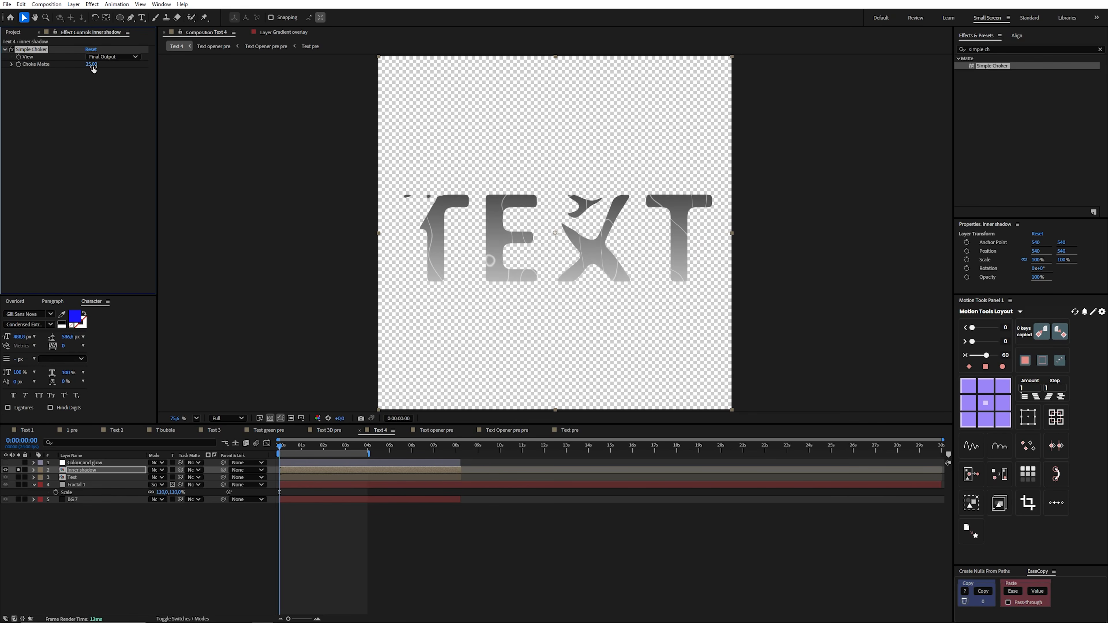
# - Solo the Text layer too and add an Inner Shadow layer style to the inner shadow layer with a 25° angle
pyautogui.click(18, 478)
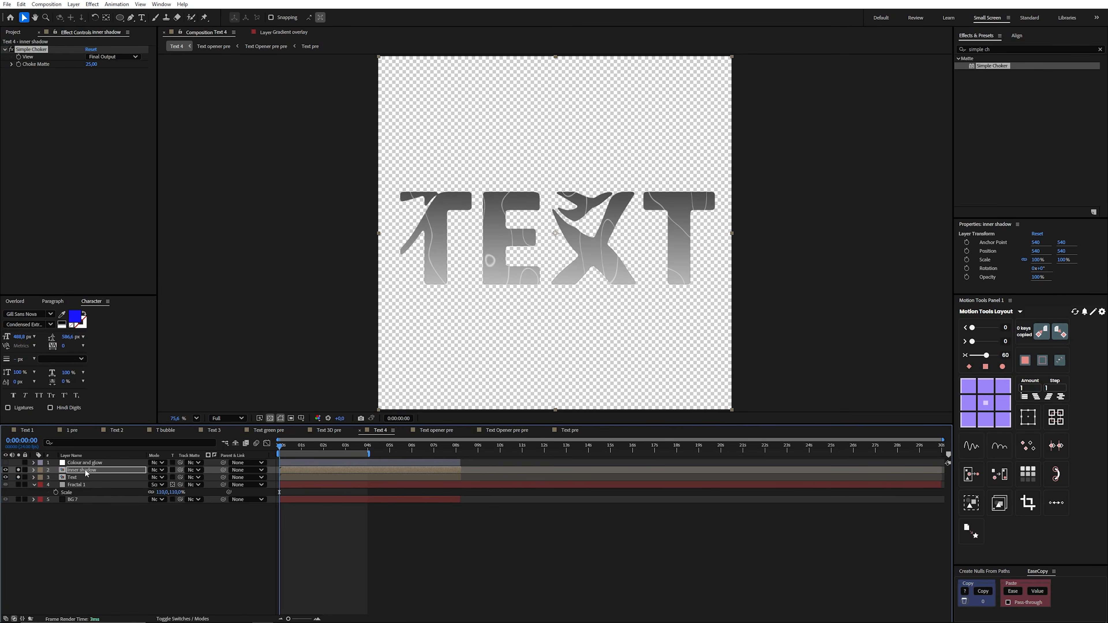
pyautogui.rightClick(86, 471)
pyautogui.moveTo(172, 328)
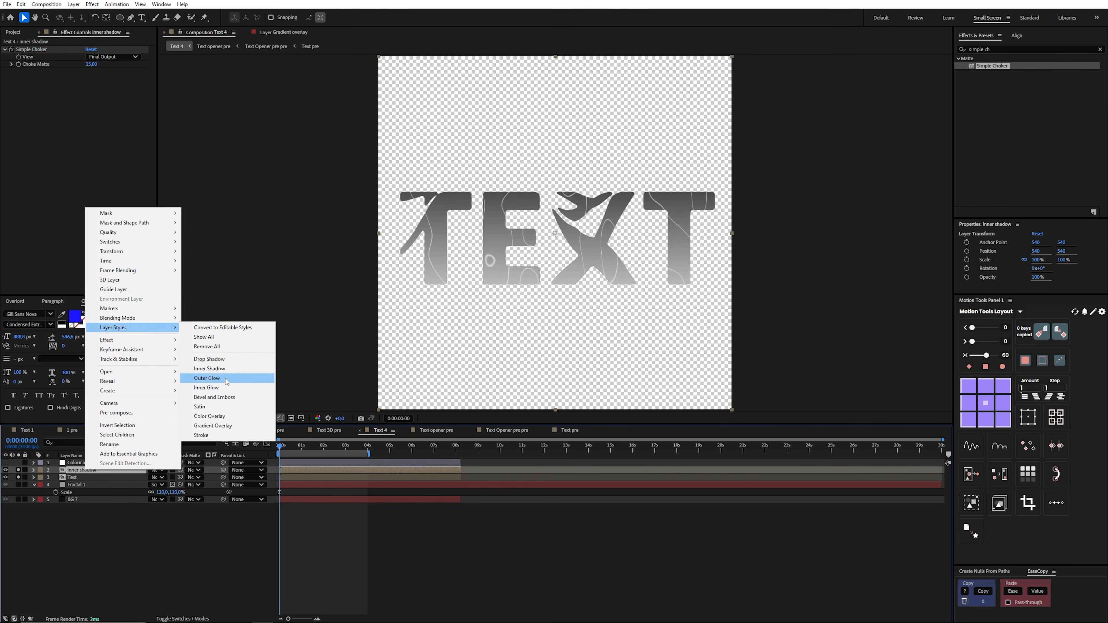
pyautogui.click(226, 369)
pyautogui.click(48, 507)
pyautogui.moveTo(160, 544); pyautogui.dragTo(115, 537)
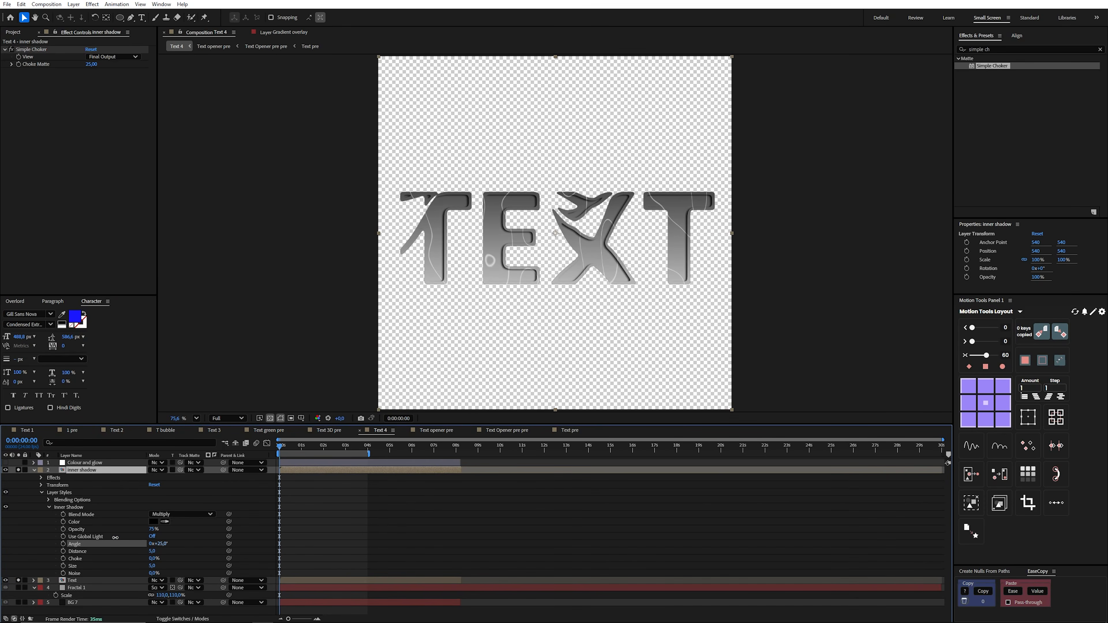
pyautogui.press('Return')
# - Set the inner shadow style's blend mode to Normal, its color to light grey, distance to 21 and size to 22
pyautogui.click(168, 515)
pyautogui.click(190, 239)
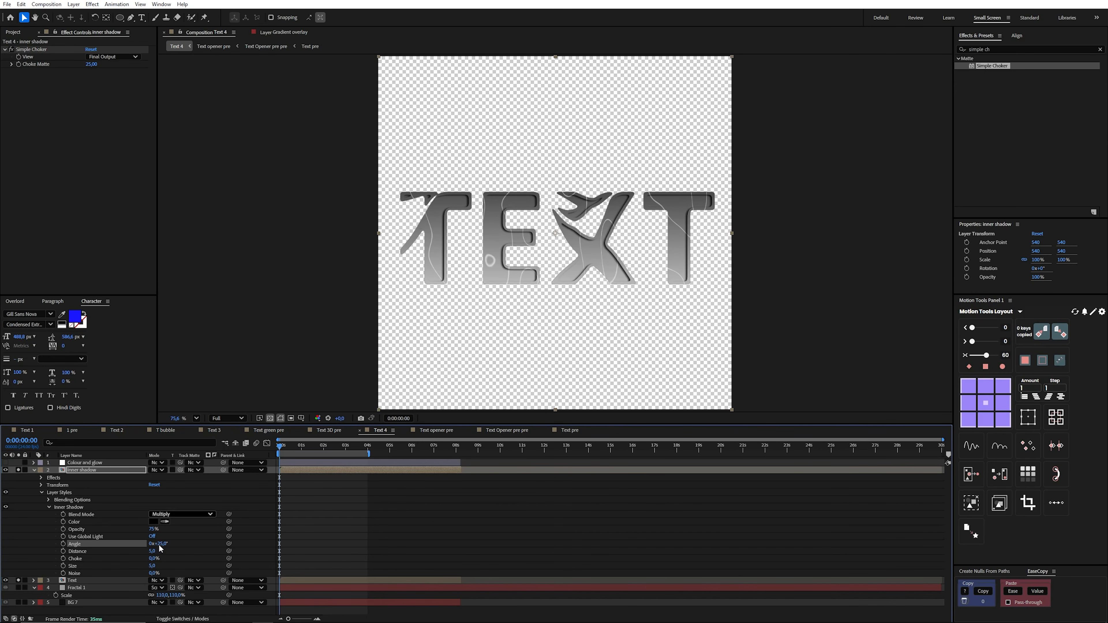
pyautogui.click(154, 521)
pyautogui.moveTo(576, 365); pyautogui.dragTo(582, 286)
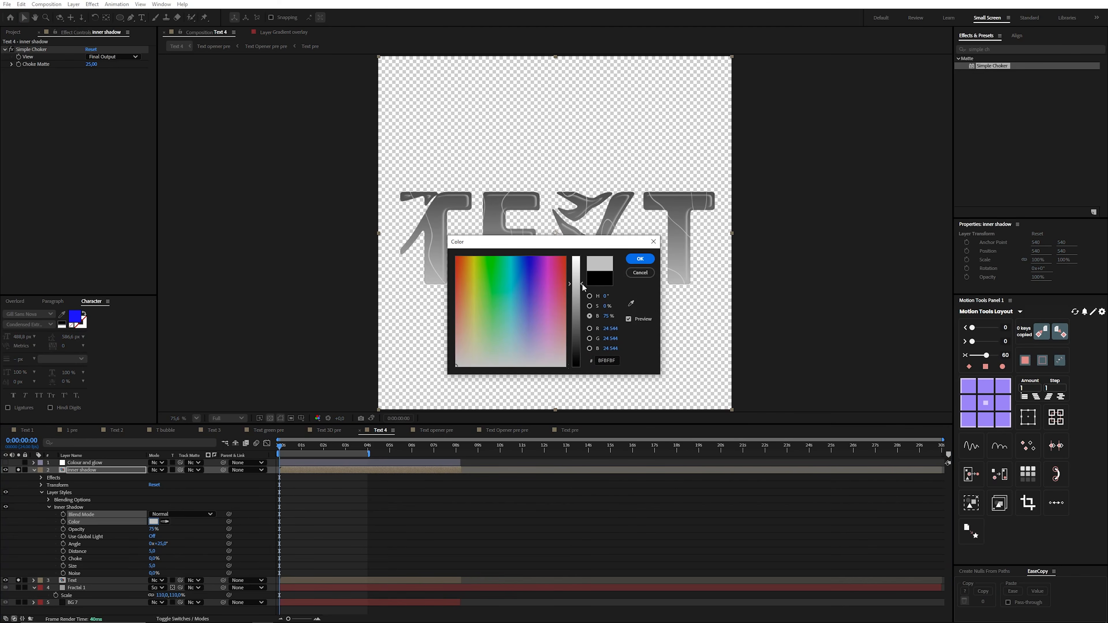
pyautogui.press('Return')
pyautogui.moveTo(152, 551); pyautogui.dragTo(159, 566)
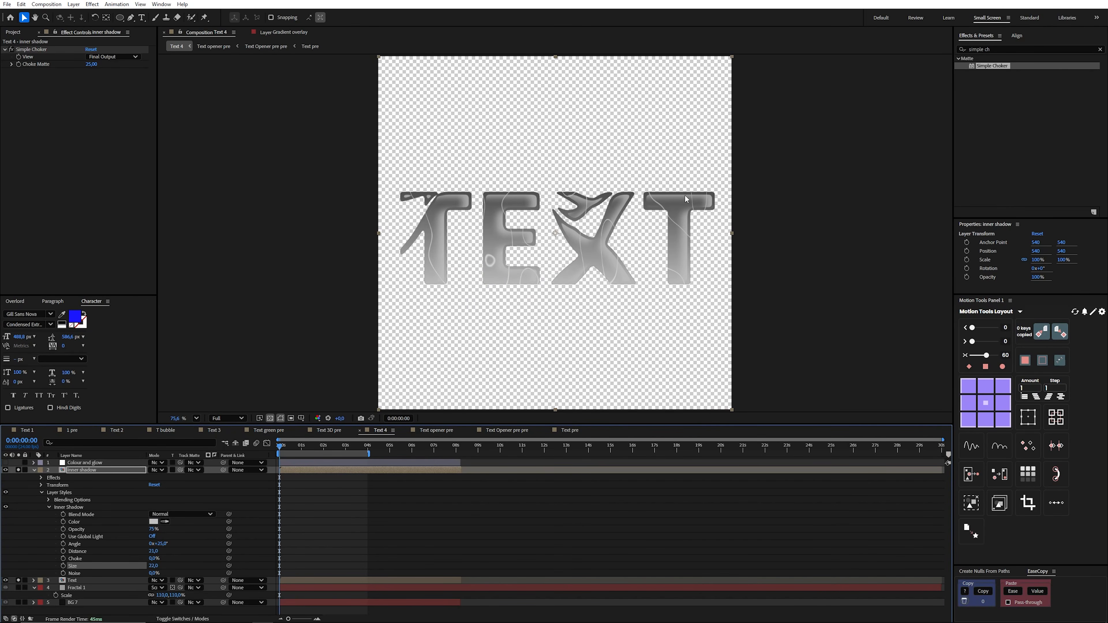
# - Set the inner shadow layer's opacity to 35% and end the solo on the inner shadow and Text layers
pyautogui.click(89, 470)
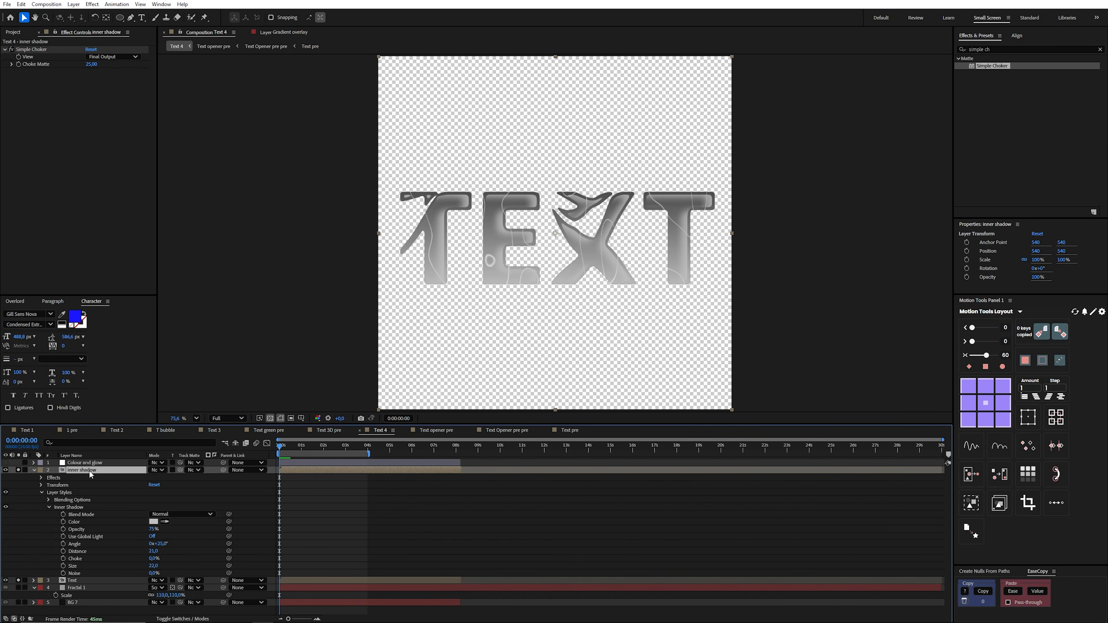
pyautogui.press('t')
pyautogui.write('35')
pyautogui.press('Return')
pyautogui.click(348, 553)
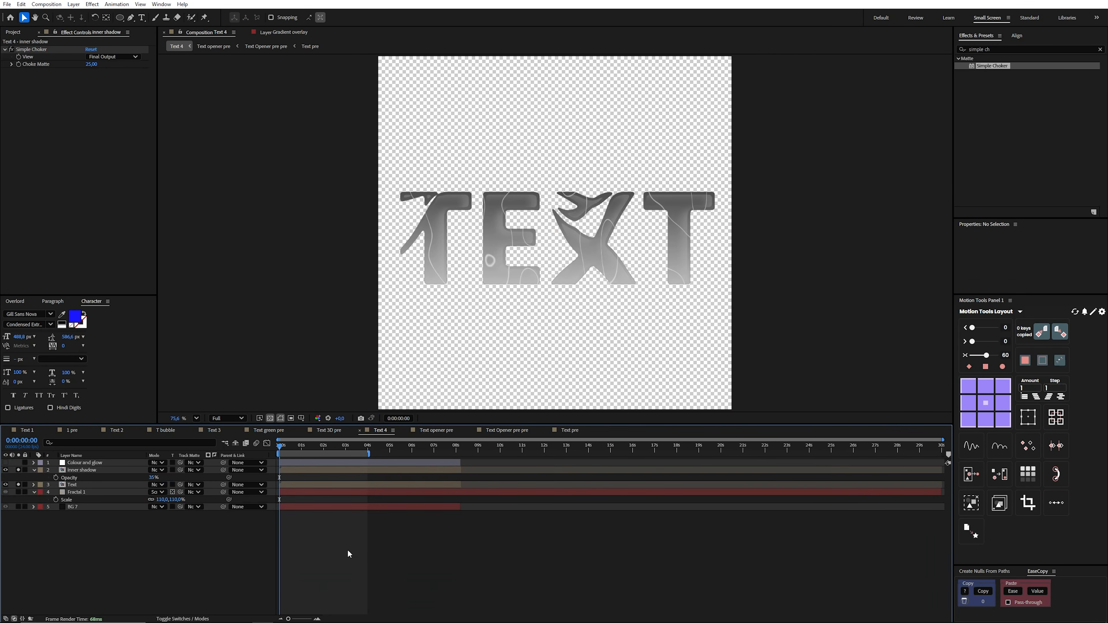
pyautogui.click(18, 470)
pyautogui.click(18, 484)
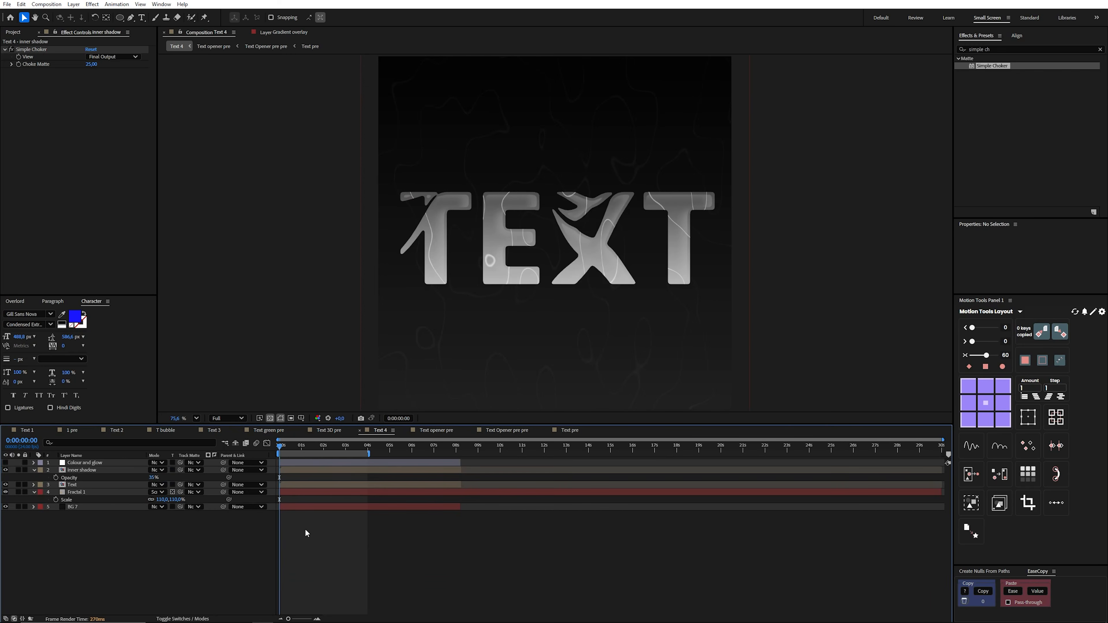
# - Enable the Curves effect on the Colour and glow layer and make that layer visible
pyautogui.click(309, 464)
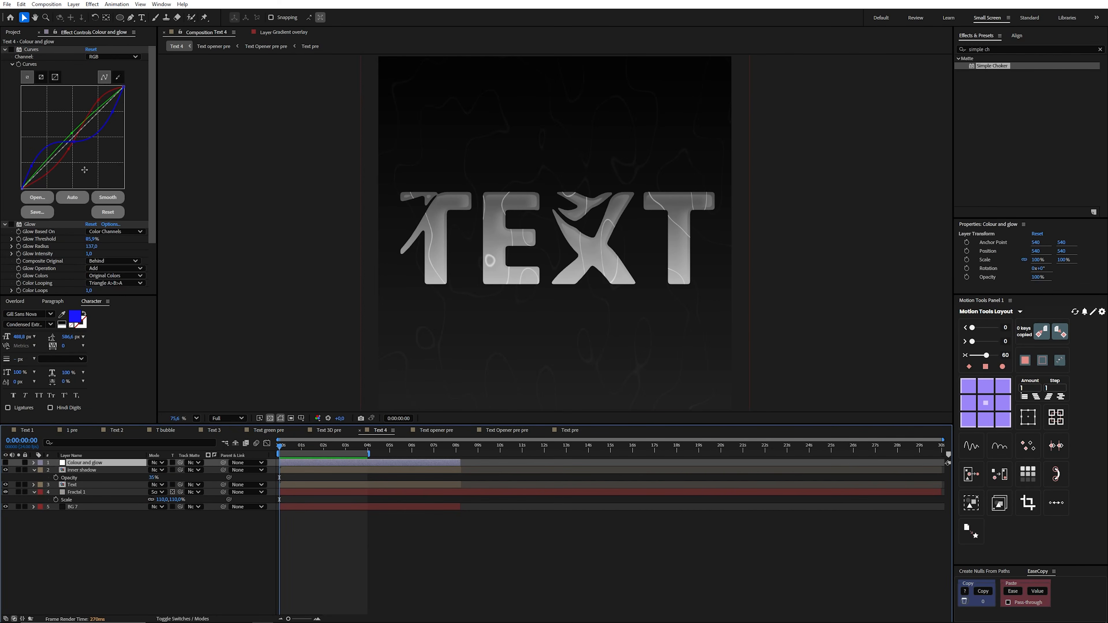
pyautogui.click(31, 50)
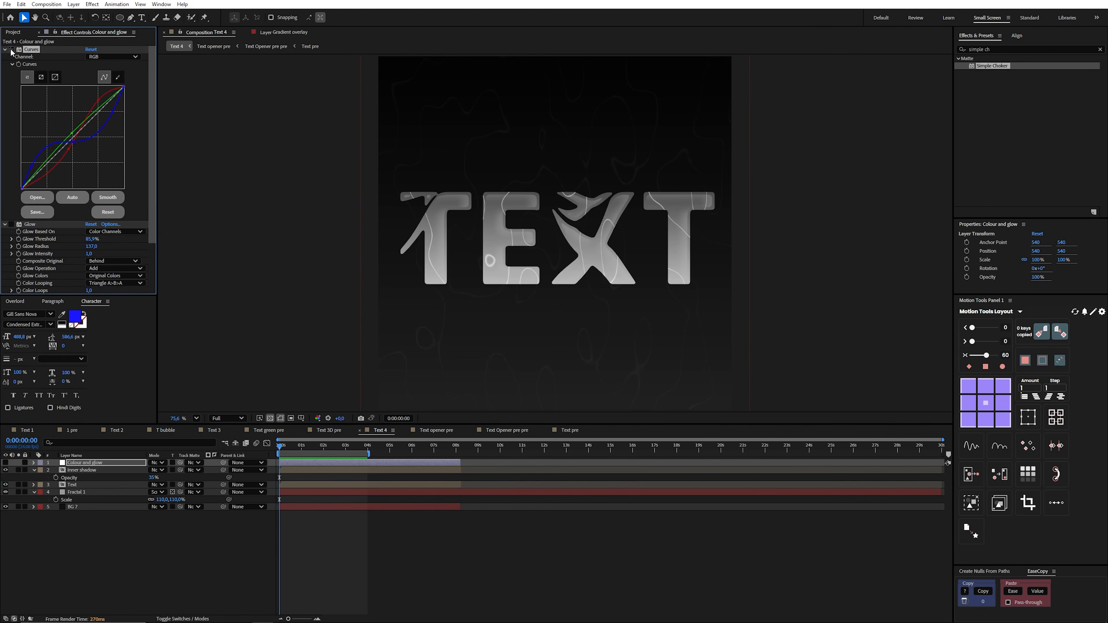
pyautogui.click(12, 50)
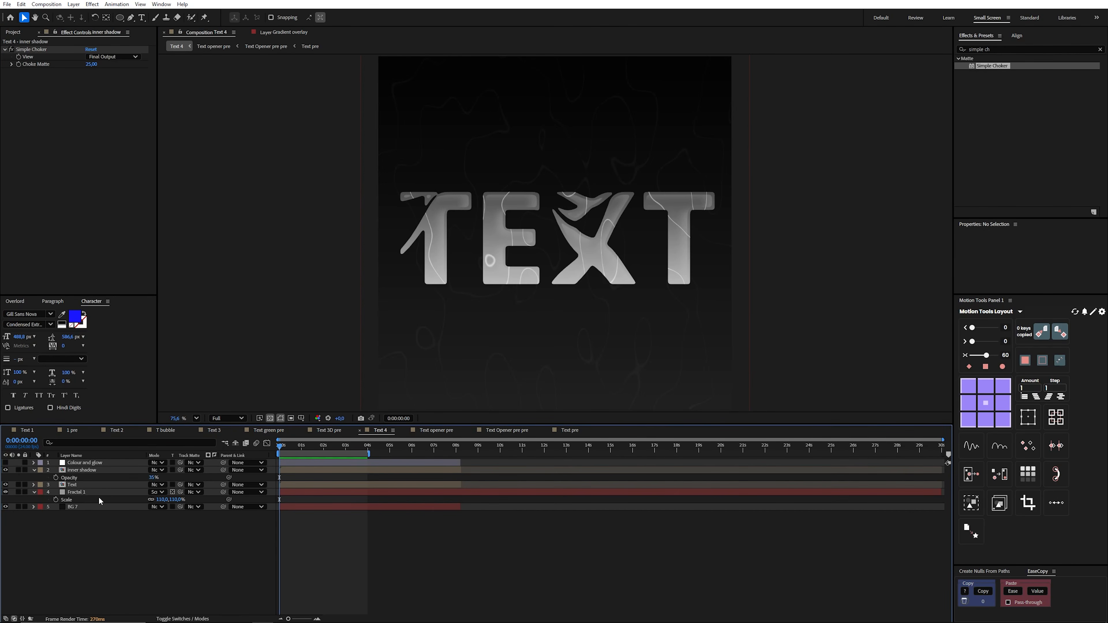
pyautogui.click(70, 464)
pyautogui.click(5, 463)
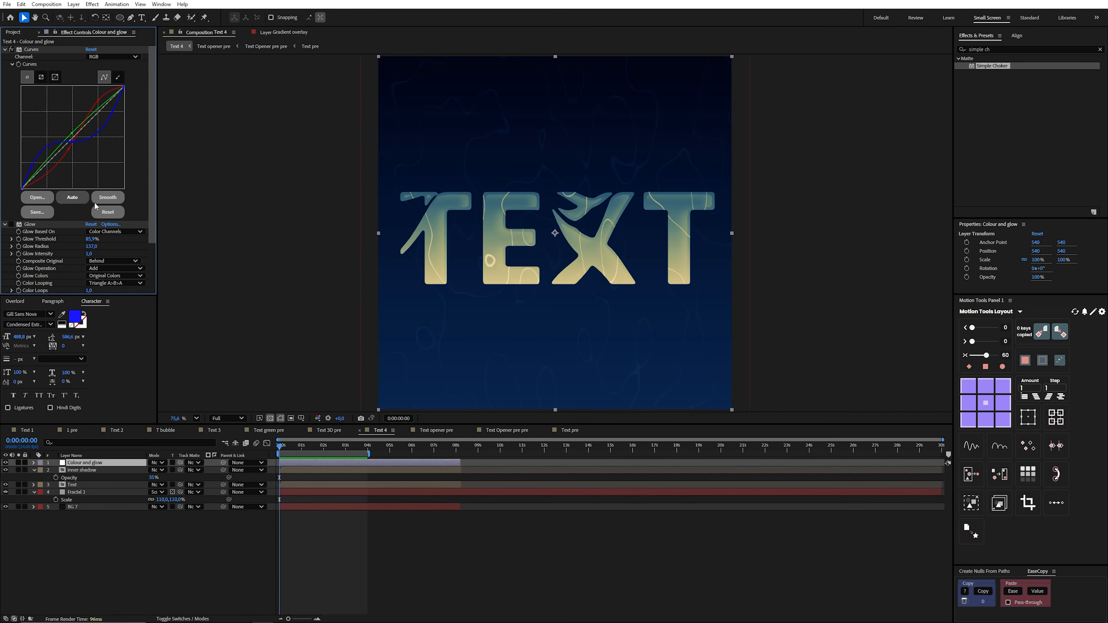
# - Enable the Glow effect on the Colour and glow layer, try a different Glow Radius and undo that change
pyautogui.scroll(-2, 56, 211)
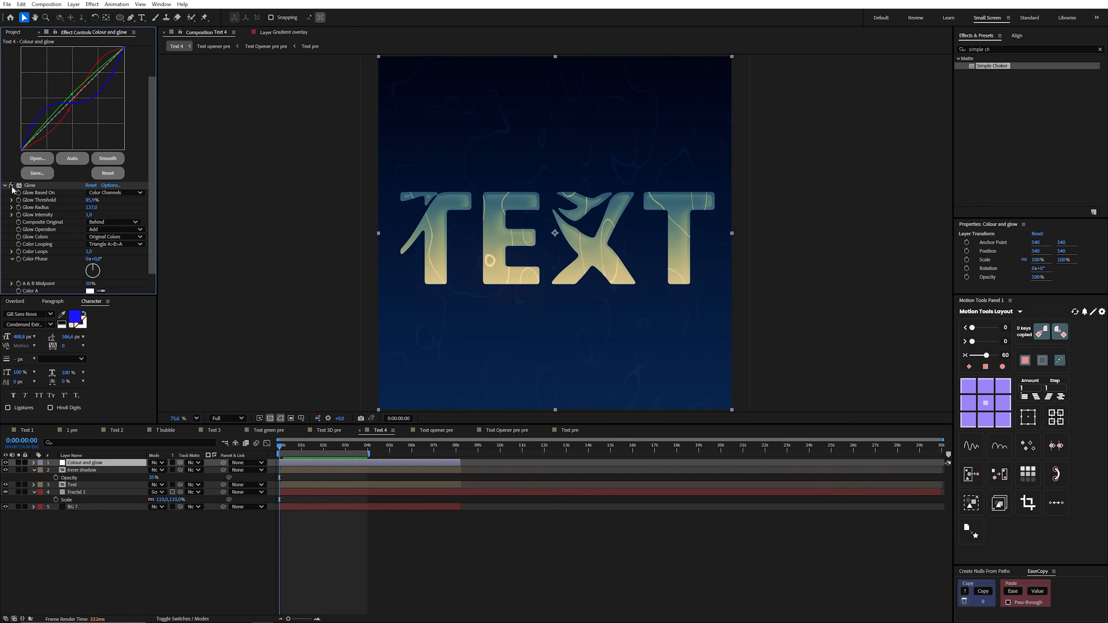
pyautogui.moveTo(91, 208); pyautogui.dragTo(41, 206)
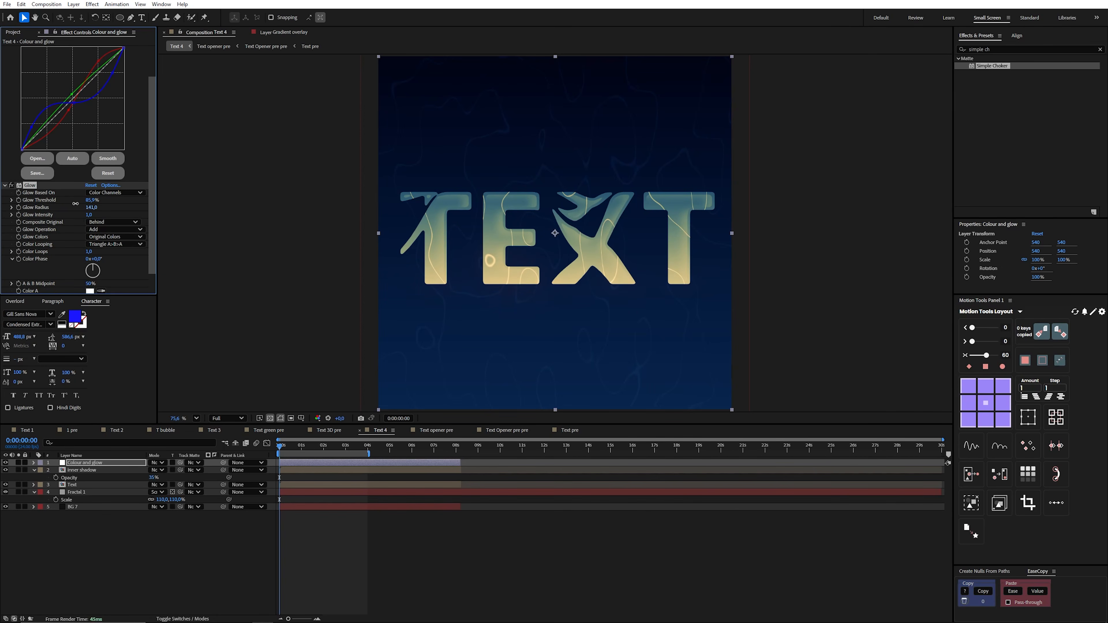
pyautogui.hotkey('ctrl', 'z')
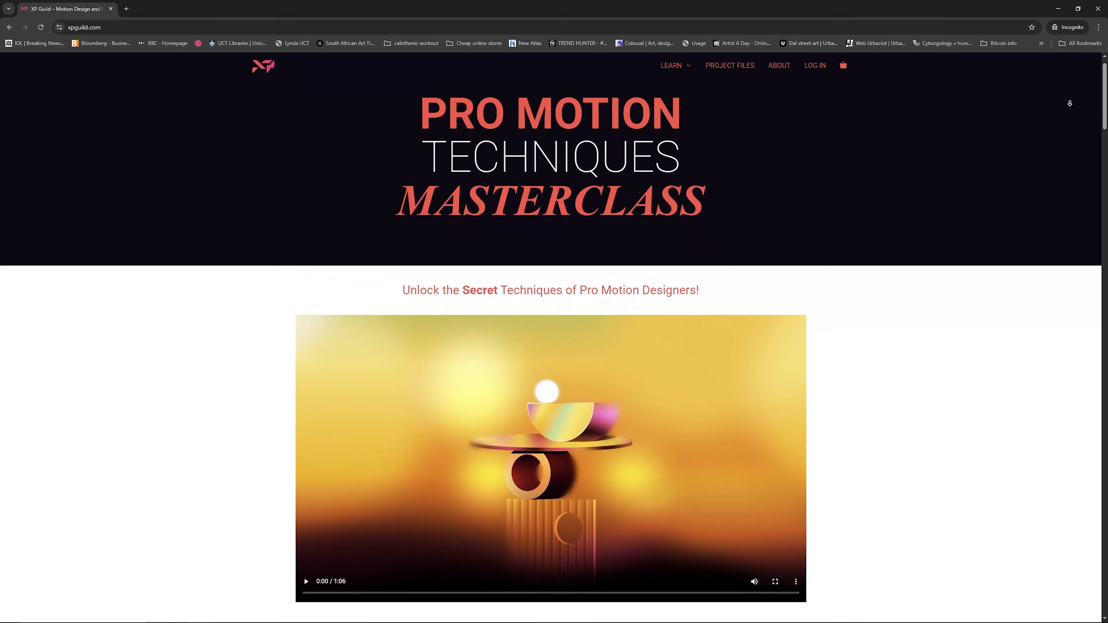
pyautogui.scroll(-2, 551, 336)
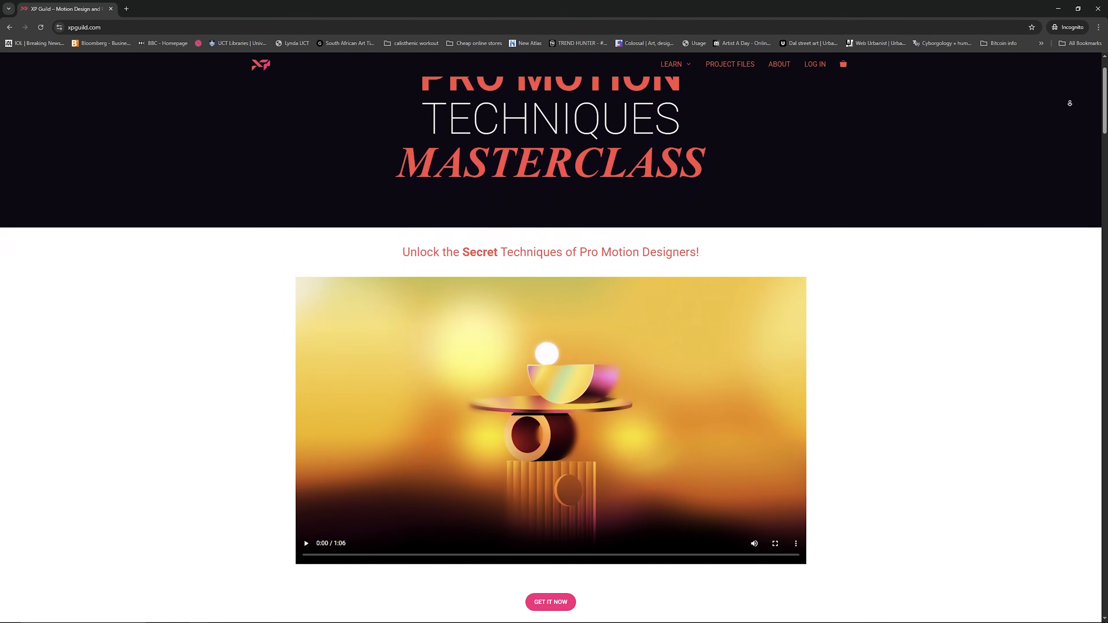
pyautogui.scroll(-2, 551, 336)
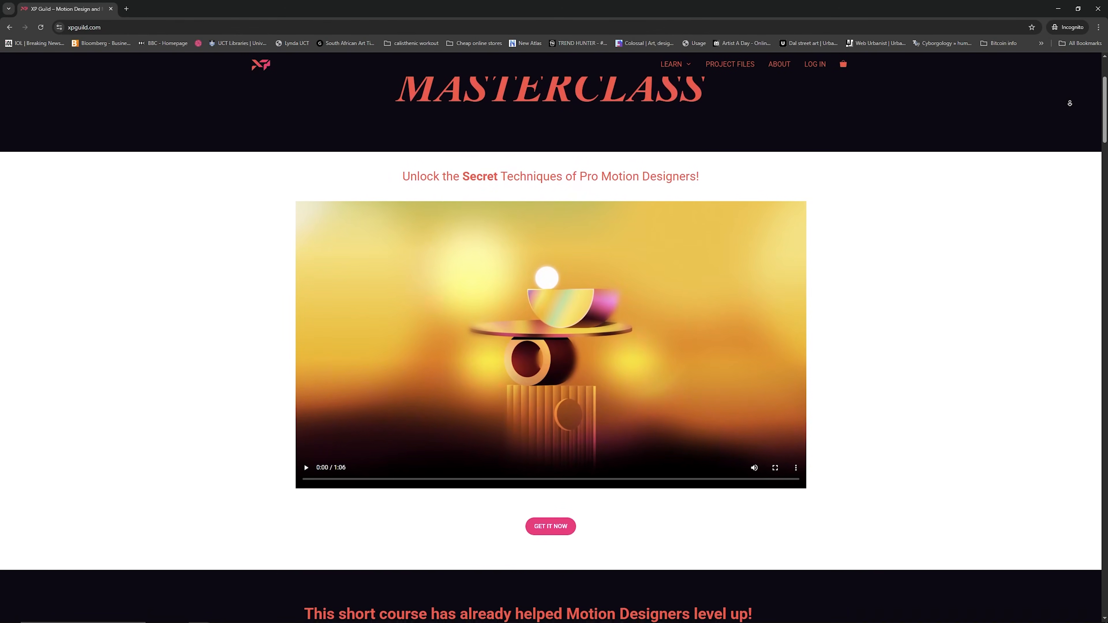